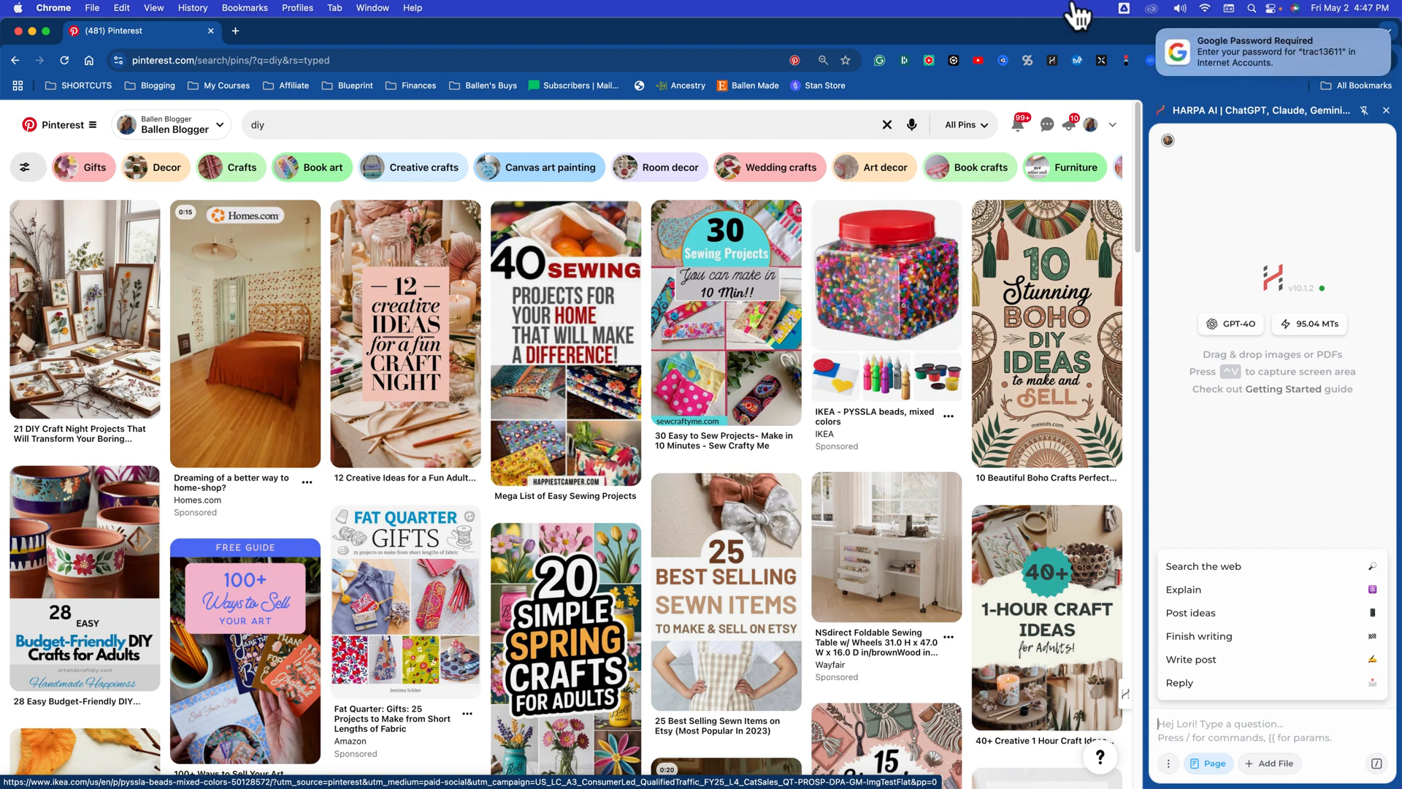
# Step: Dismiss the password notification and filter the Pinterest search results for "diy" to All Pins
pyautogui.click(1159, 31)
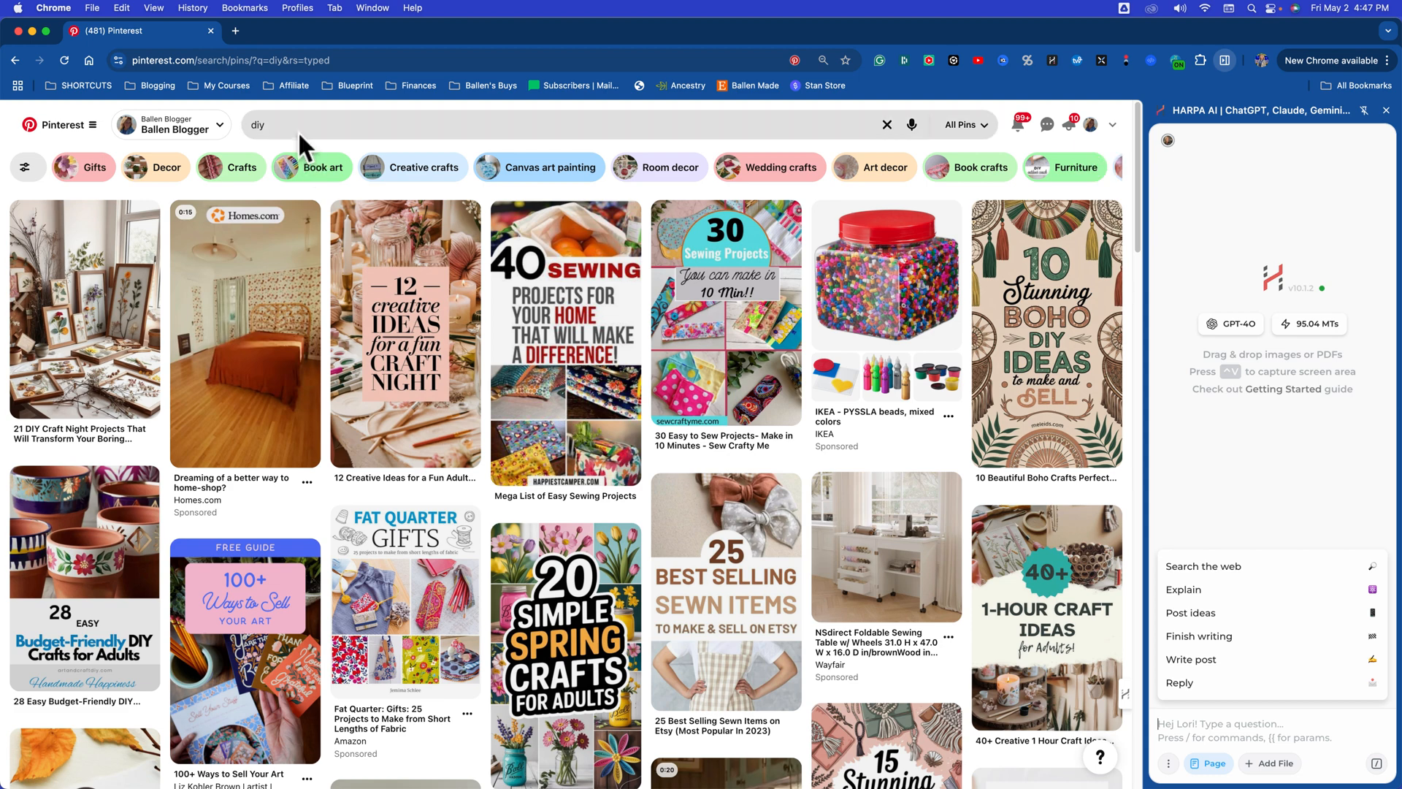
pyautogui.click(265, 125)
pyautogui.press('Escape')
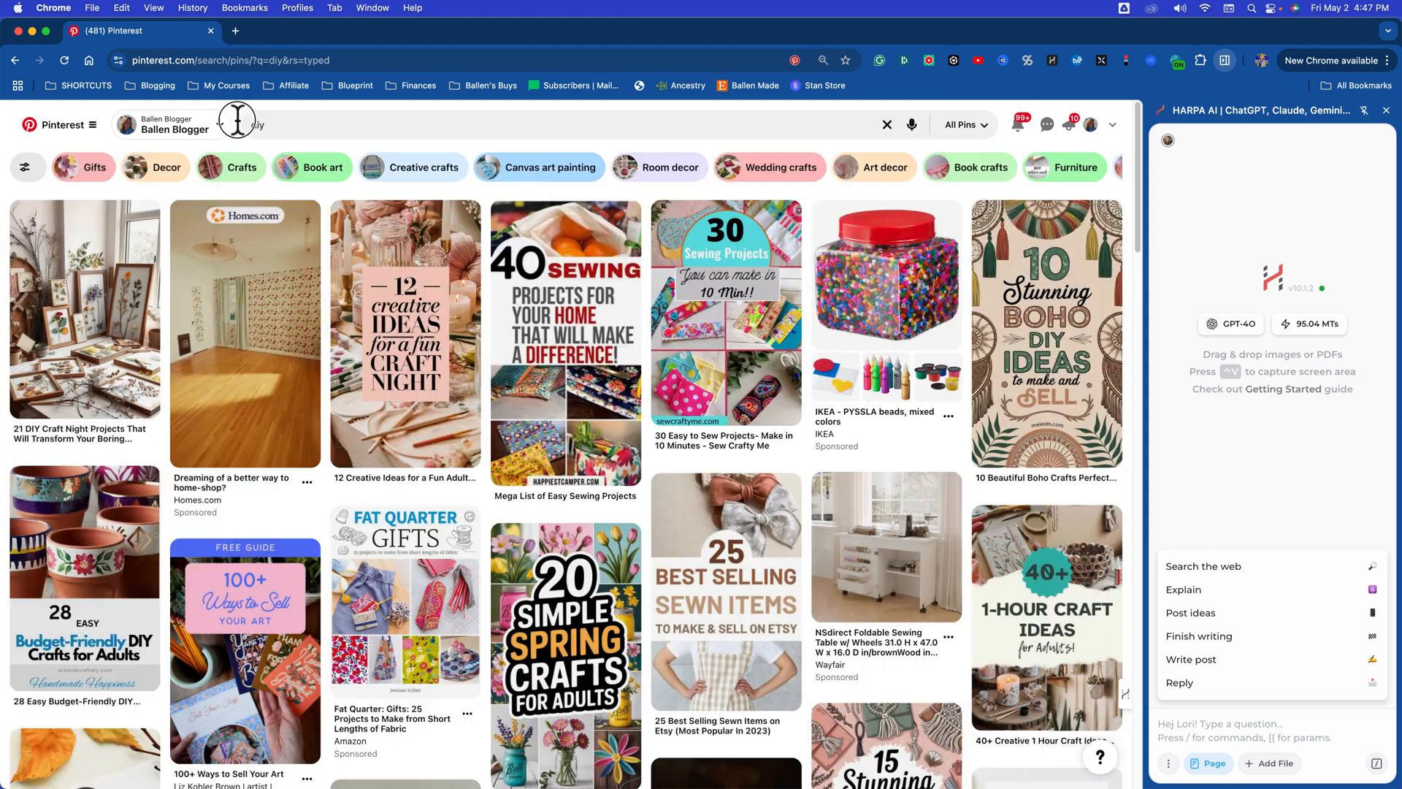
pyautogui.click(288, 129)
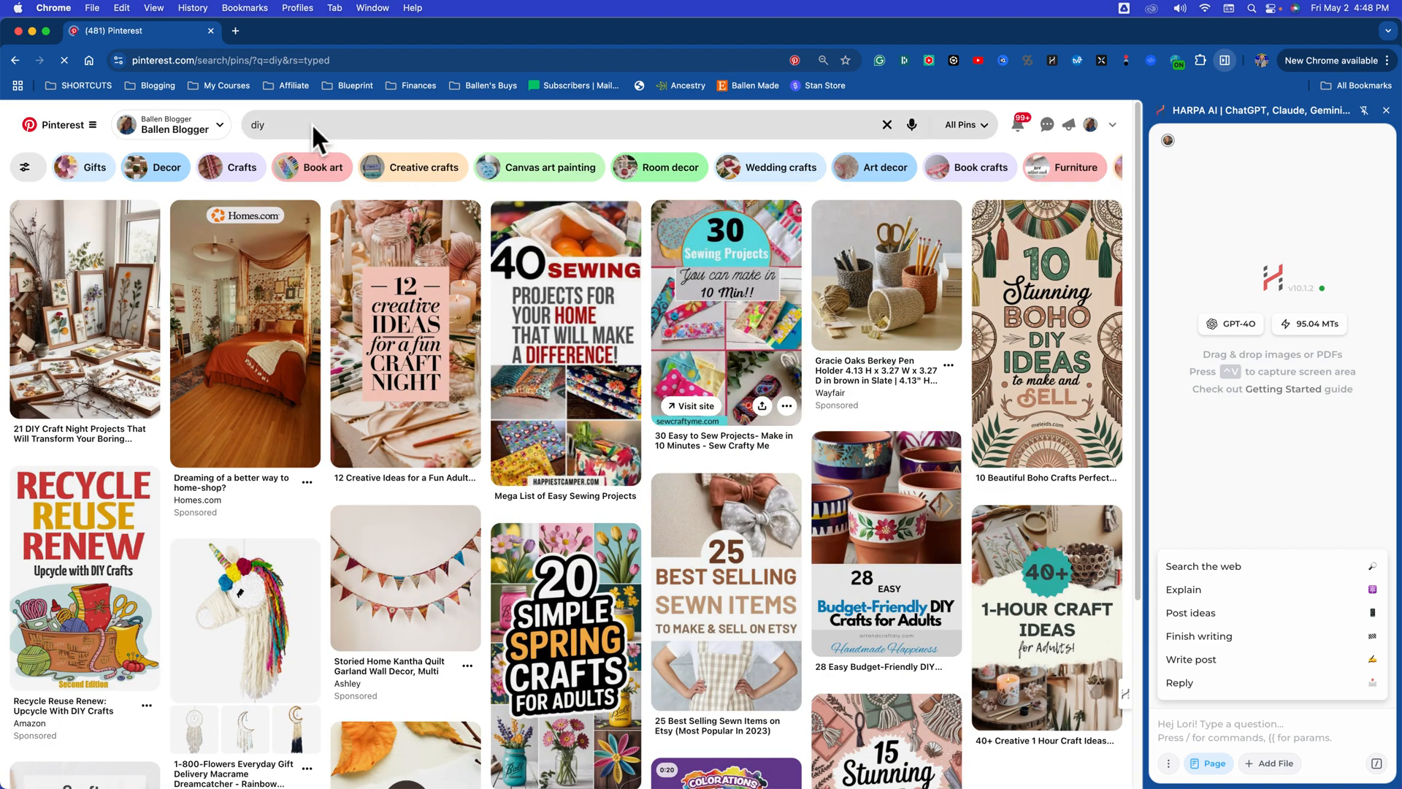
pyautogui.click(295, 125)
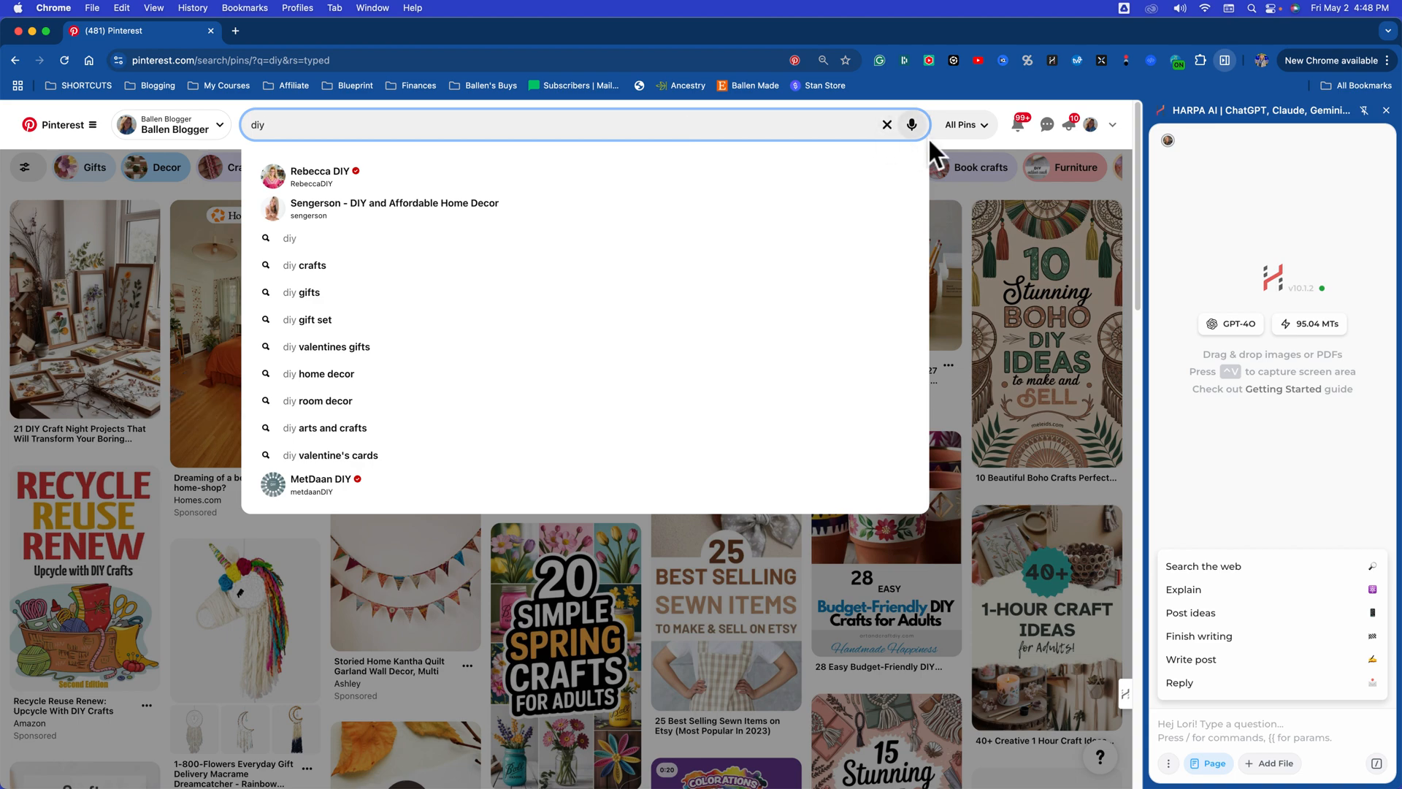
pyautogui.click(964, 125)
pyautogui.click(961, 175)
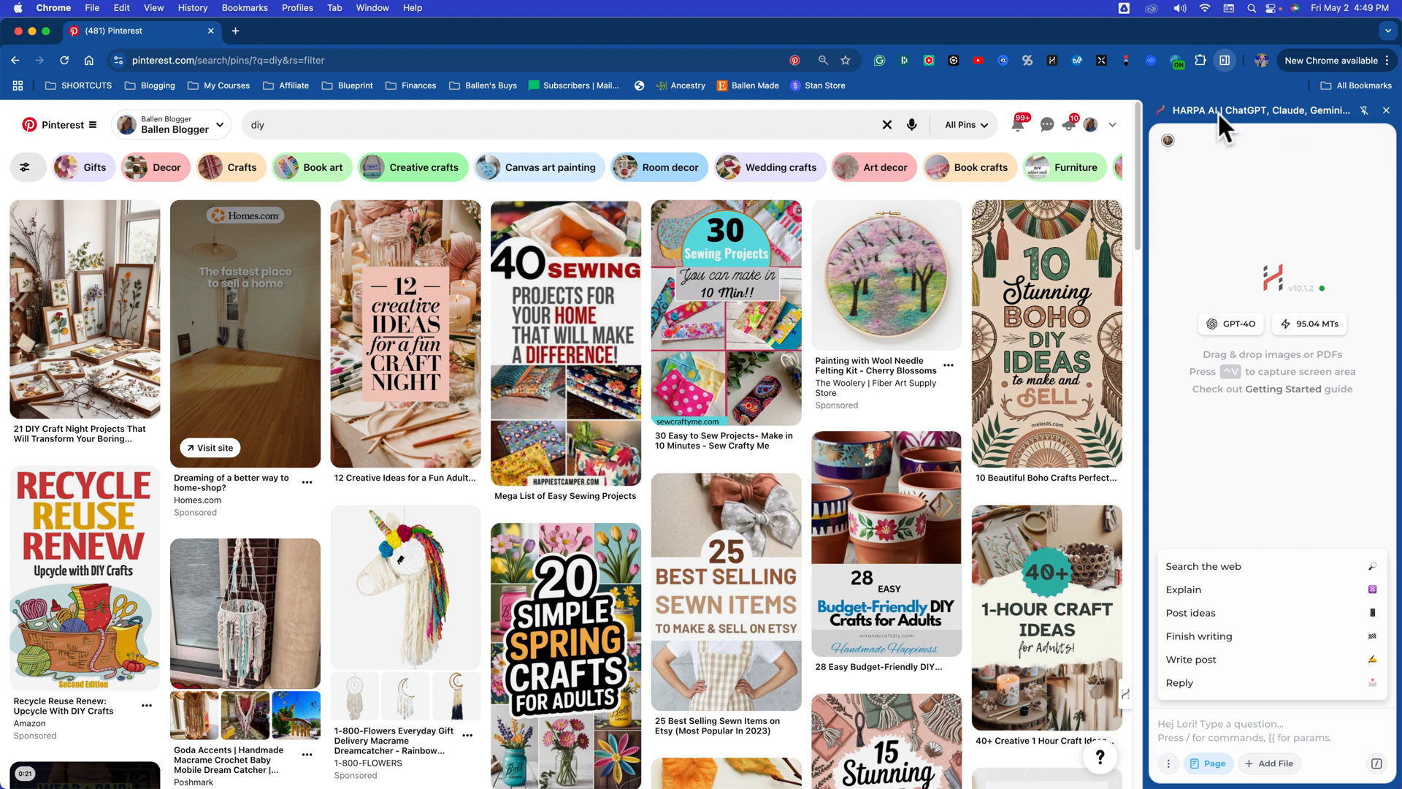
# Step: Close and reopen the HARPA AI assistant, and ask it to "analyze this niche for pinterest"
pyautogui.click(1386, 111)
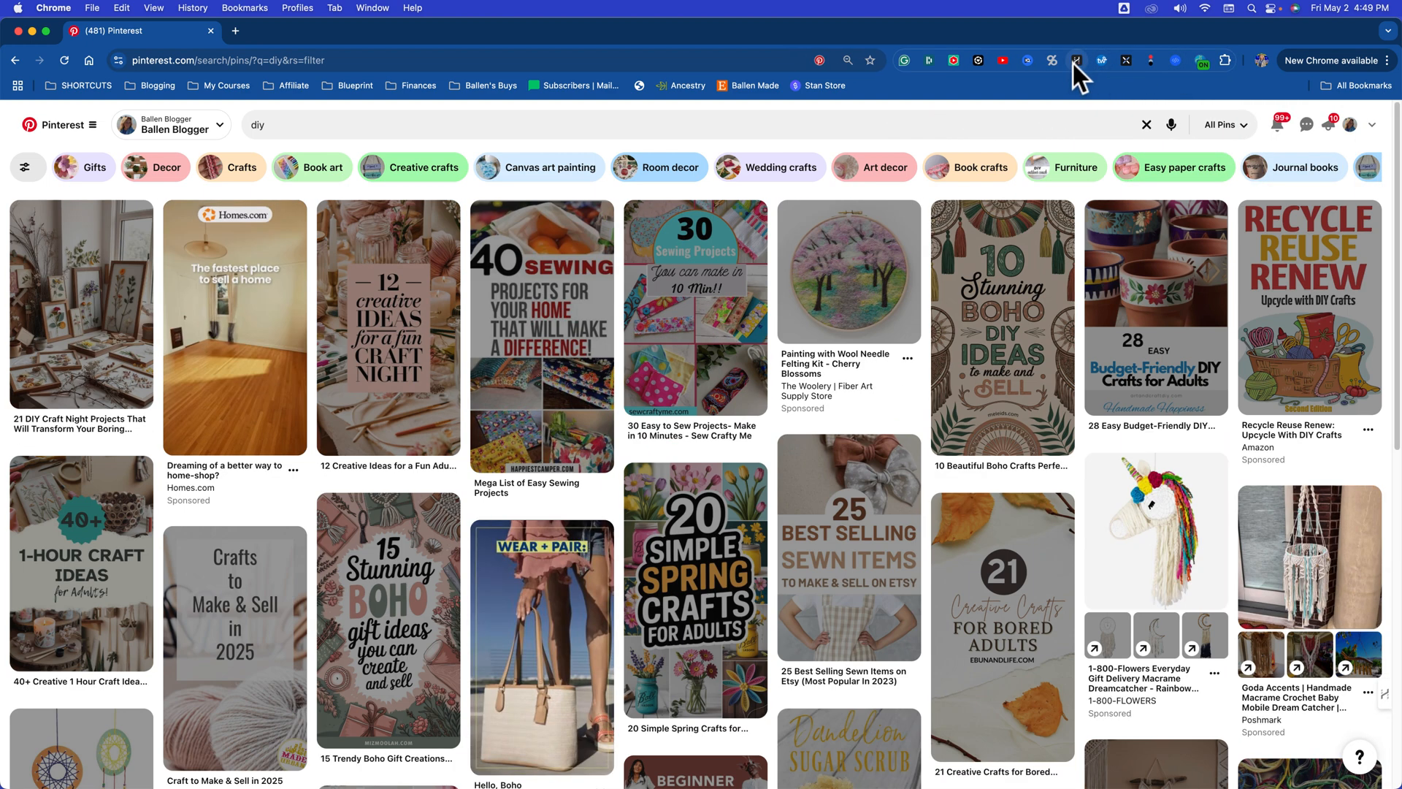
pyautogui.click(1075, 62)
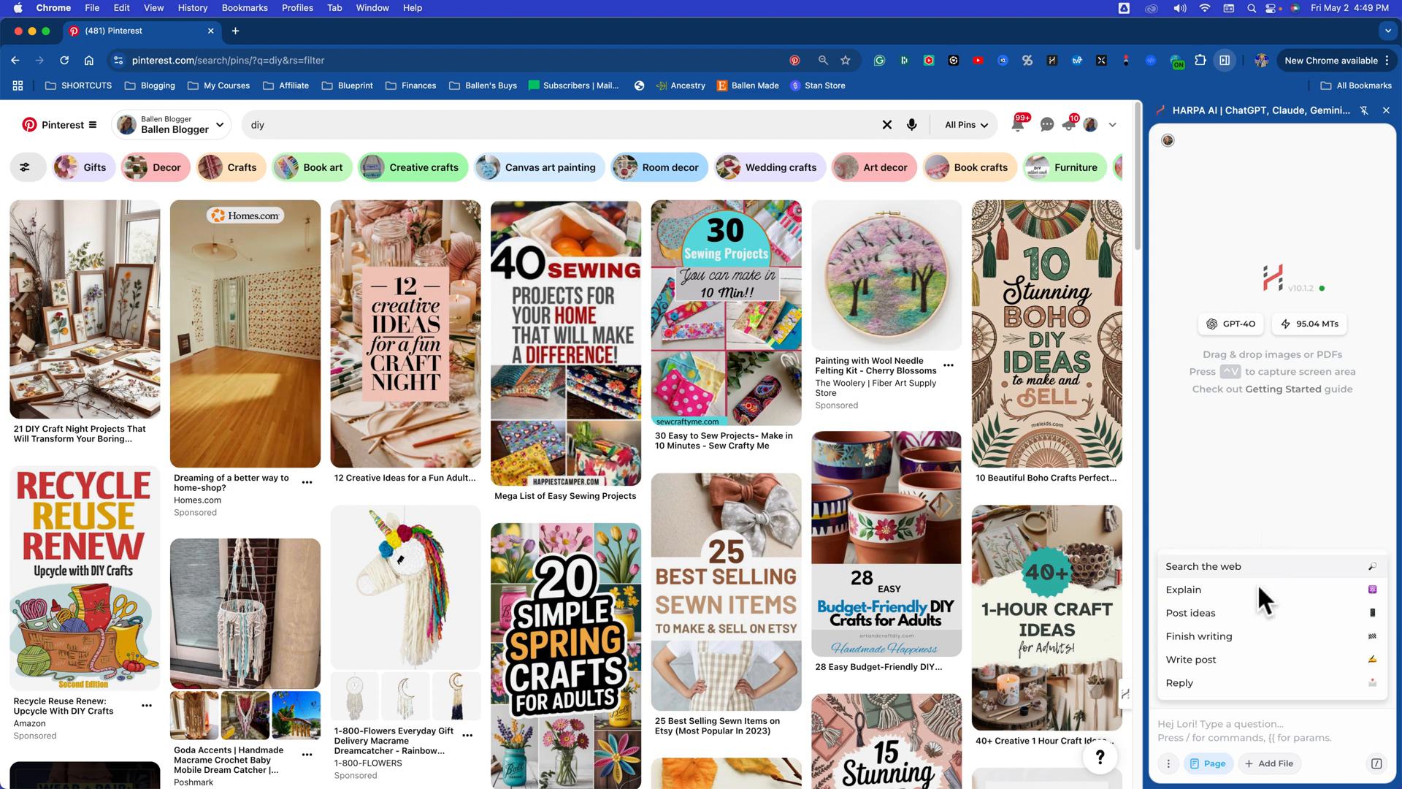
pyautogui.write('analyz')
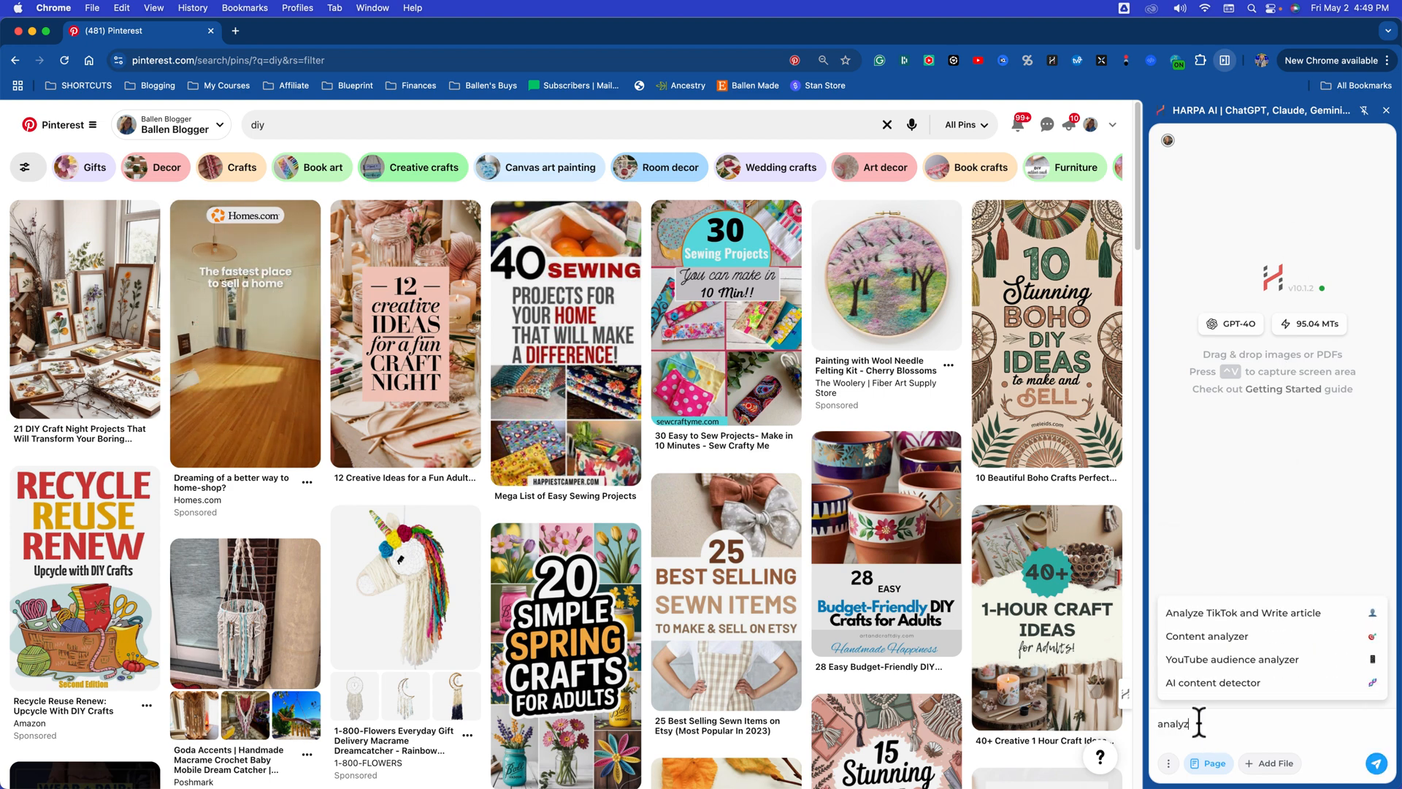
pyautogui.write('e this niche for pinterest')
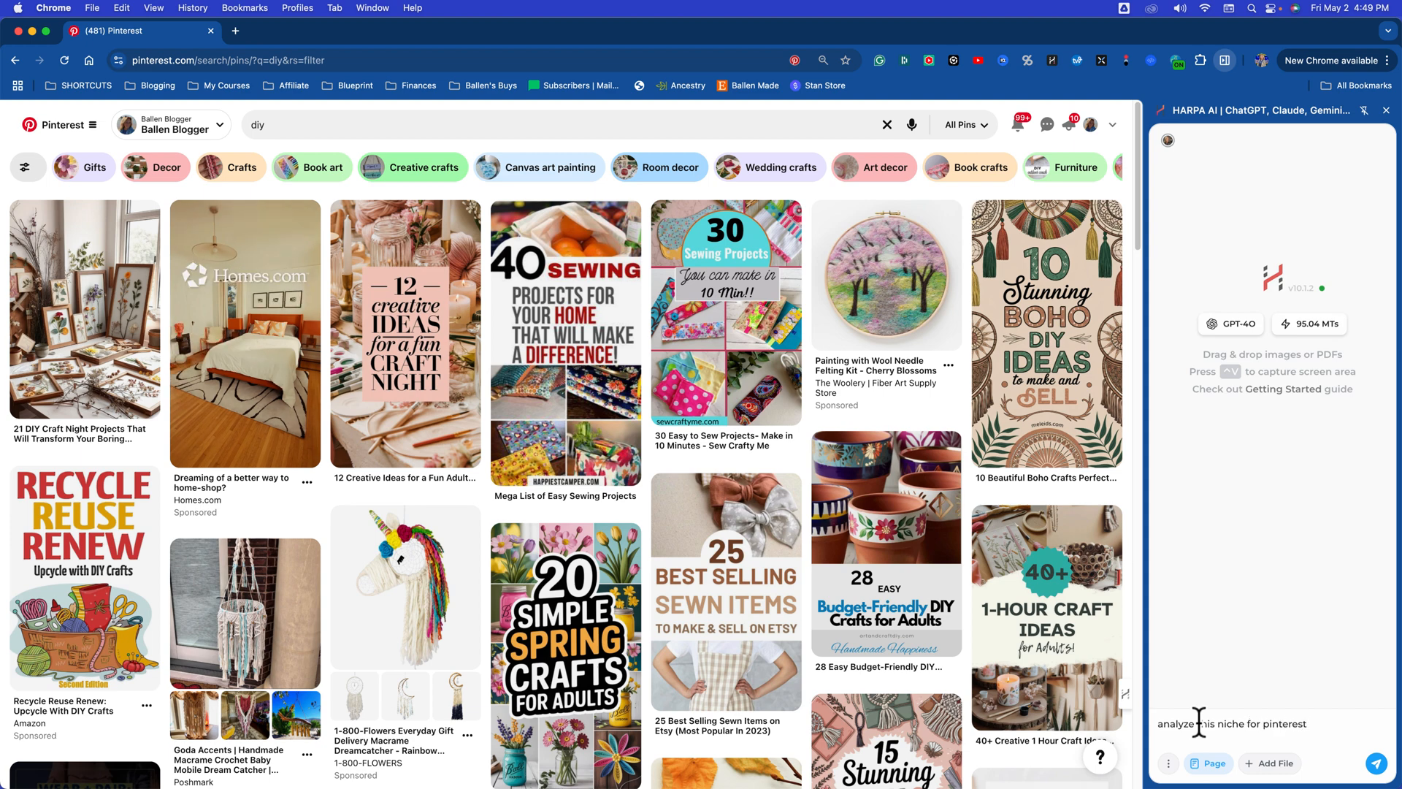
pyautogui.press('Return')
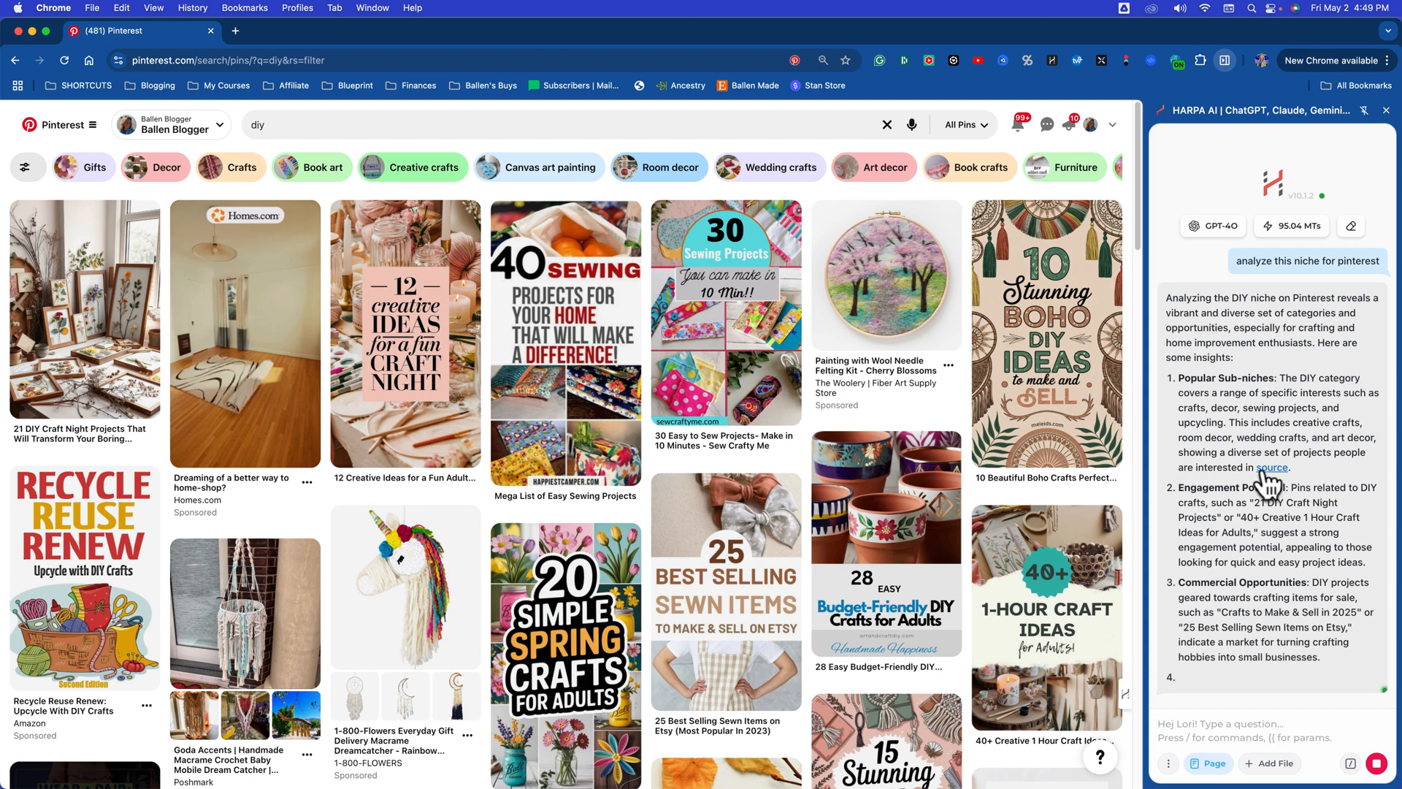
# Step: Review the niche analysis and ask the assistant which categories to create boards on, based on the suggestions on this page
pyautogui.scroll(3, 1255, 468)
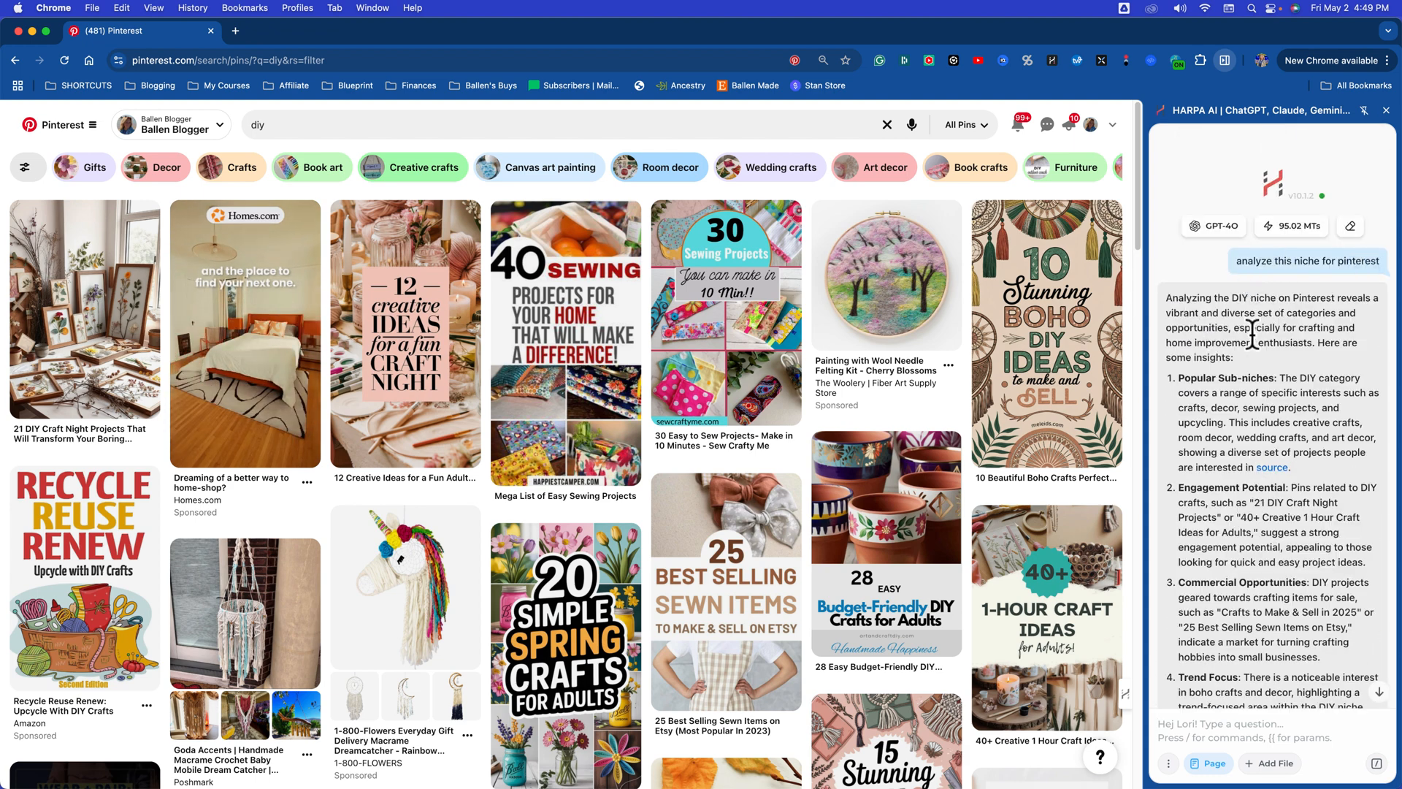
pyautogui.scroll(-3, 1221, 346)
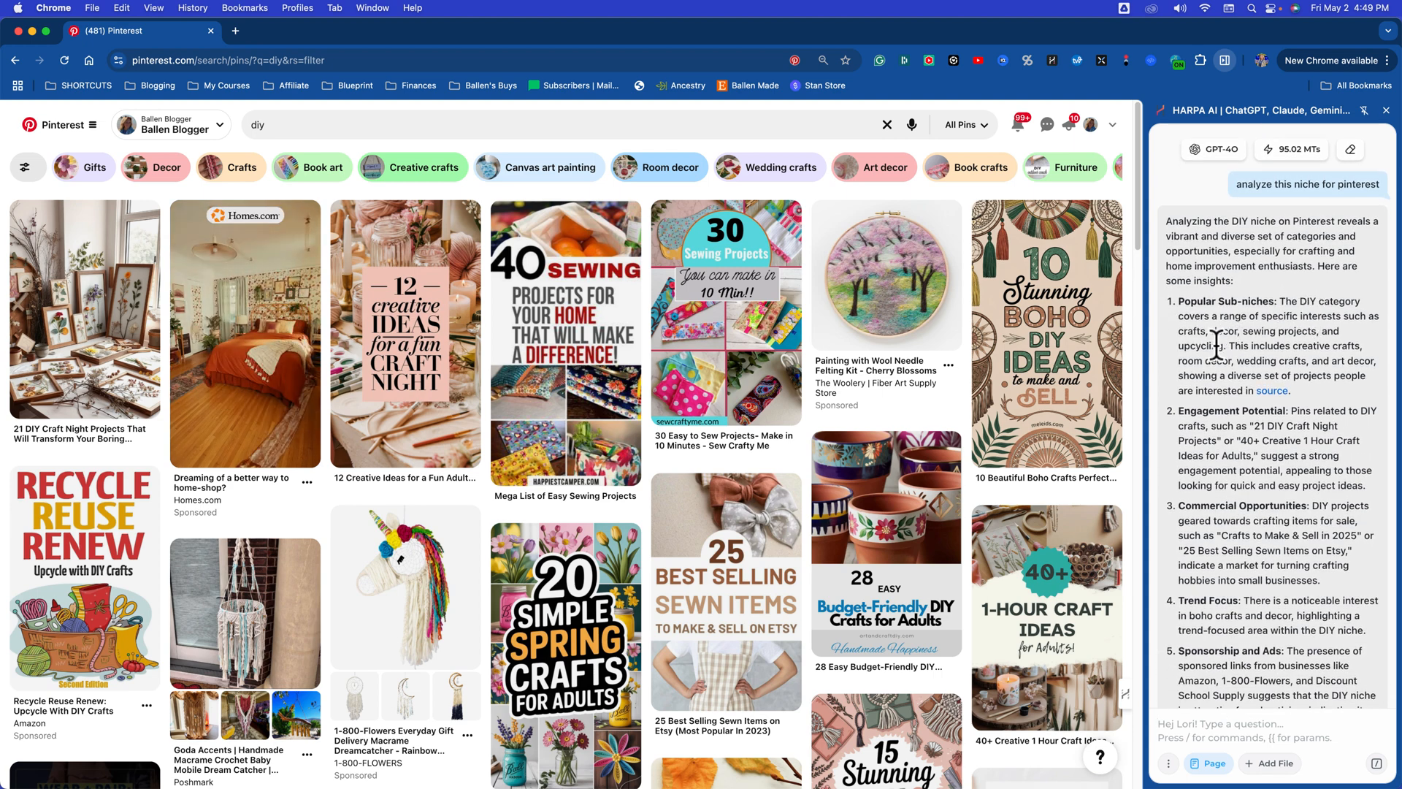
pyautogui.scroll(-3, 1231, 345)
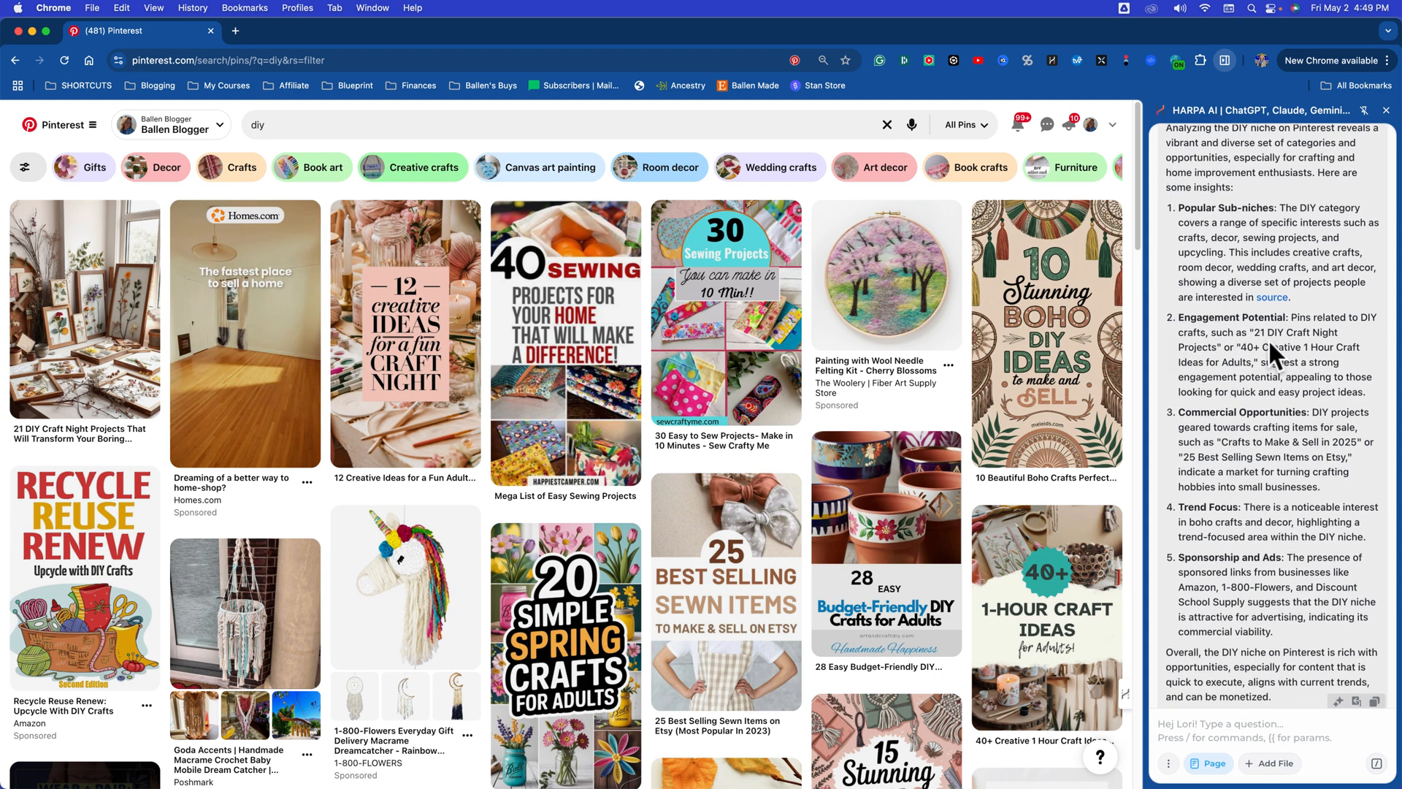
pyautogui.scroll(-1, 1271, 336)
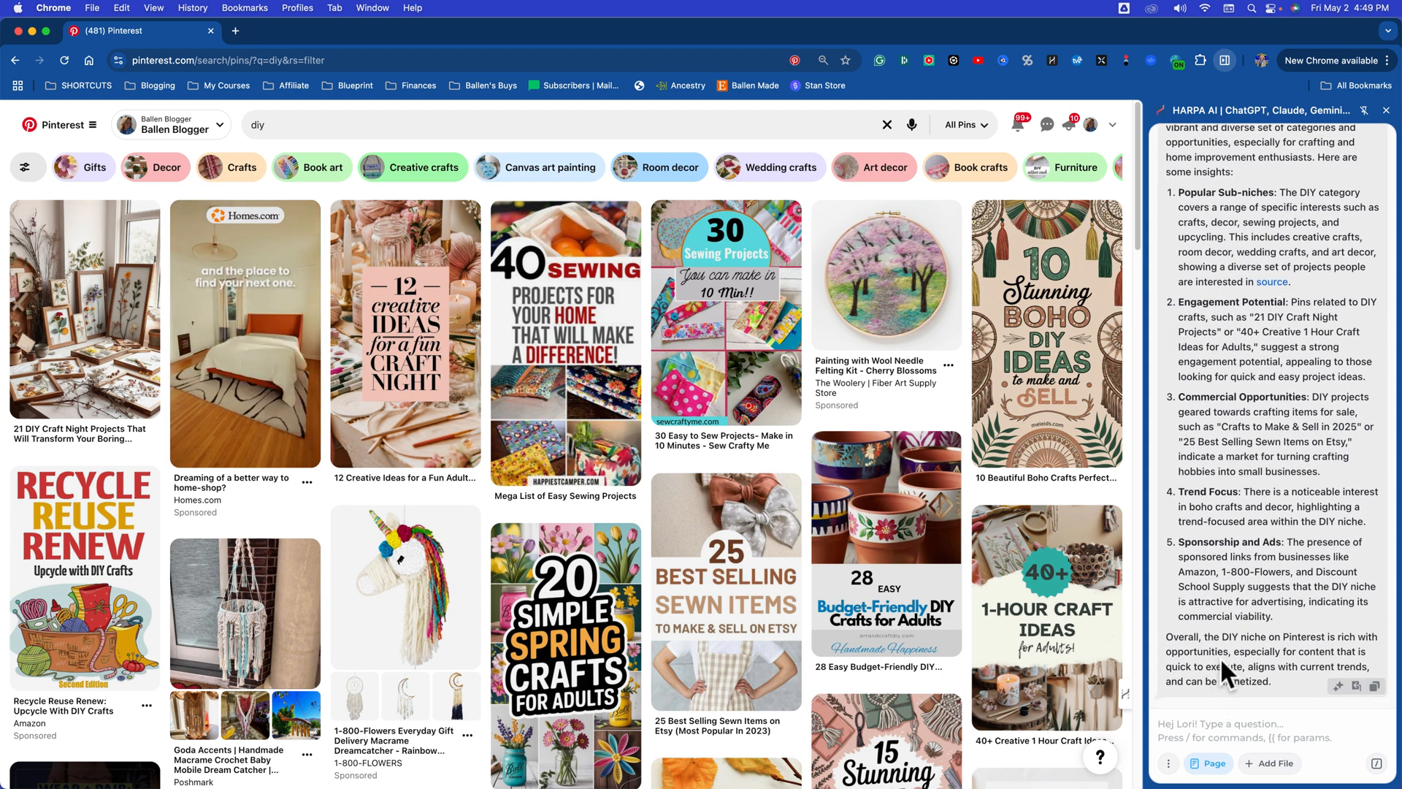
pyautogui.write('tell me about the ')
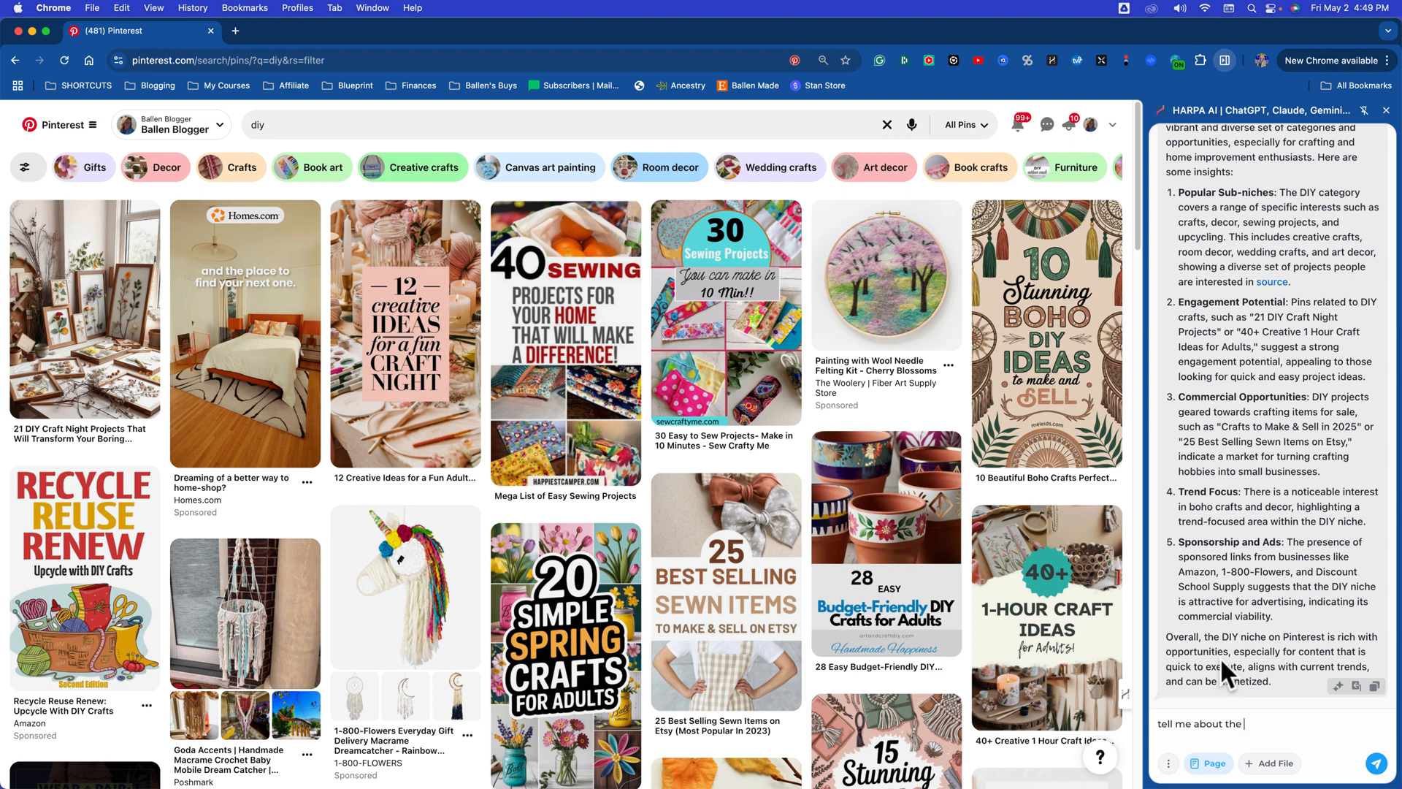
pyautogui.write('cateogire')
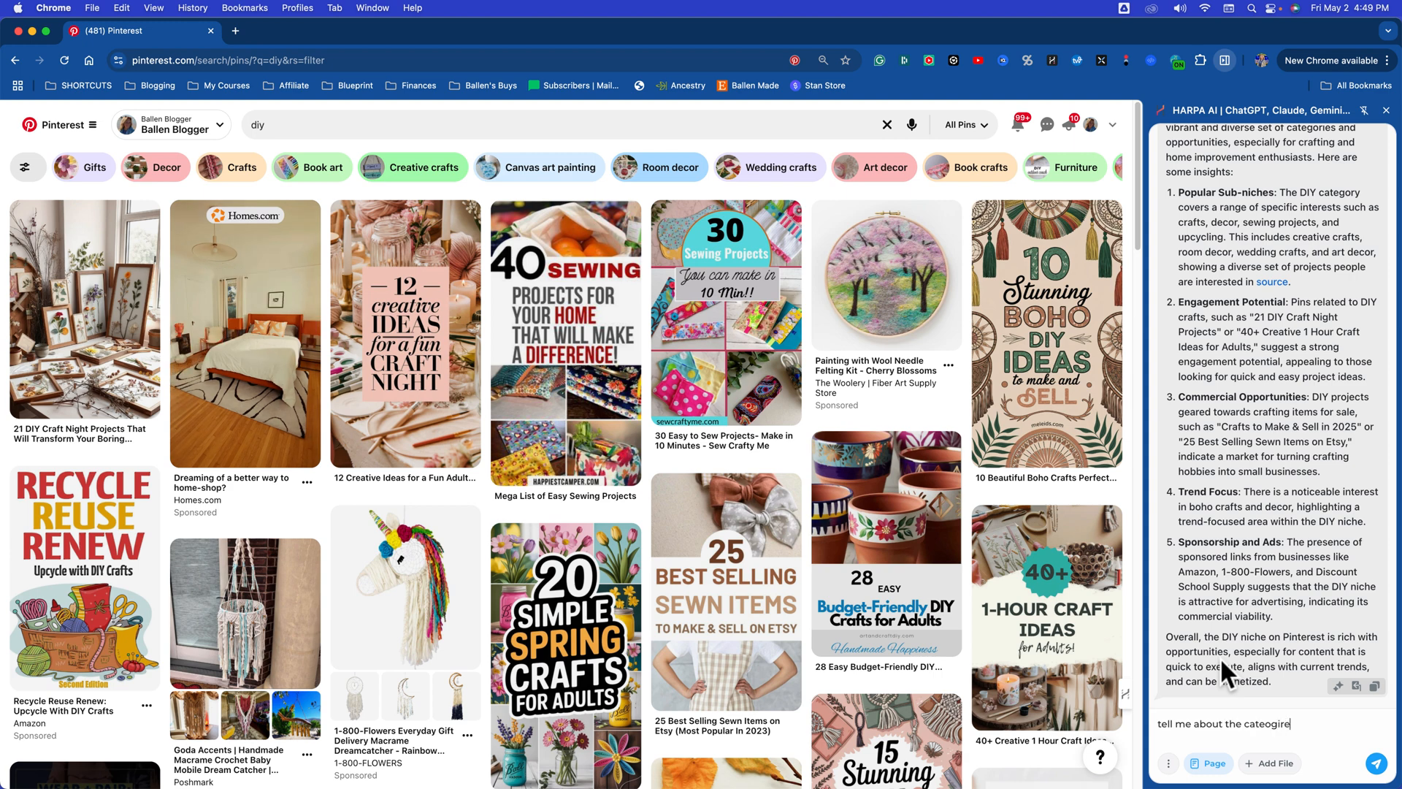
pyautogui.write('s that I should cr')
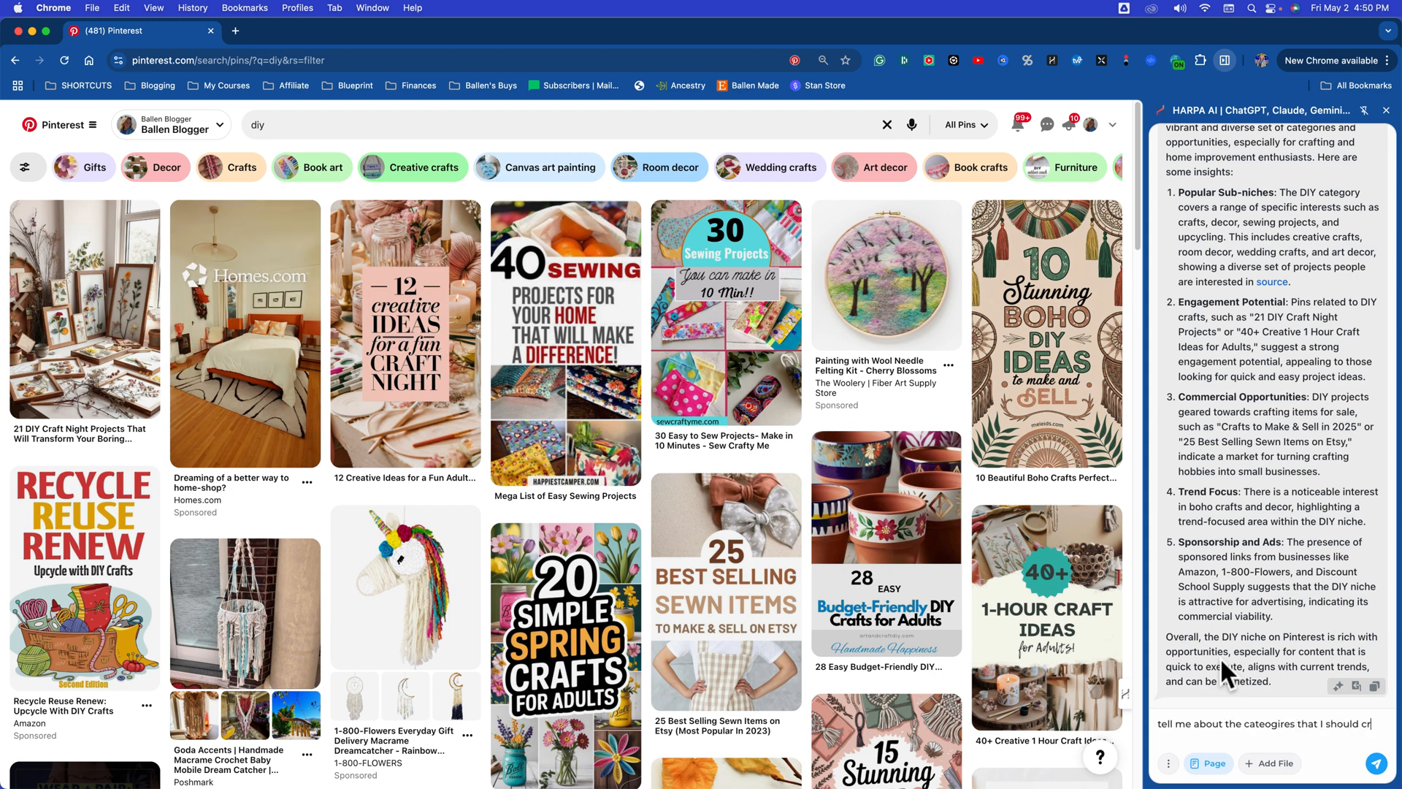
pyautogui.write('eate boards on b')
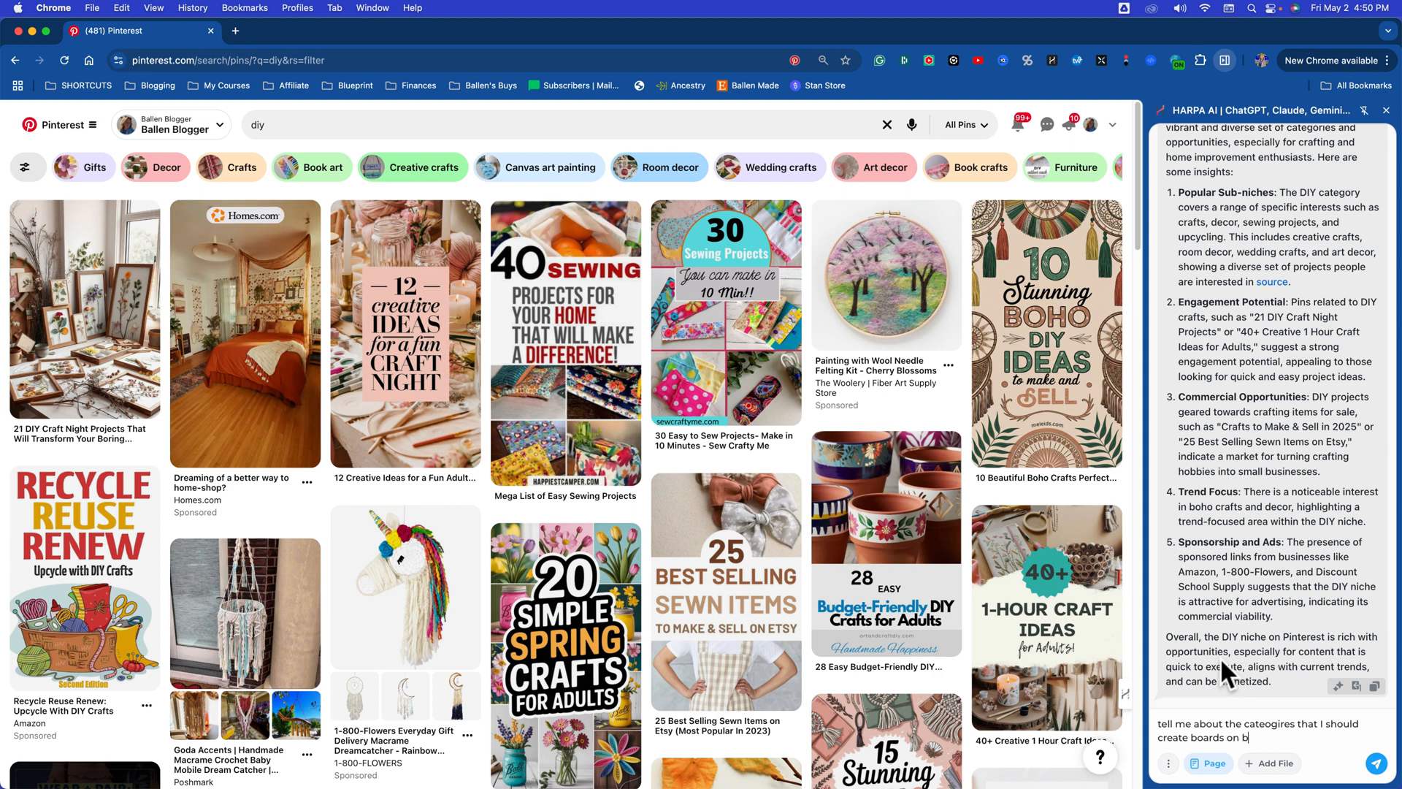
pyautogui.write('ased on the suggestio')
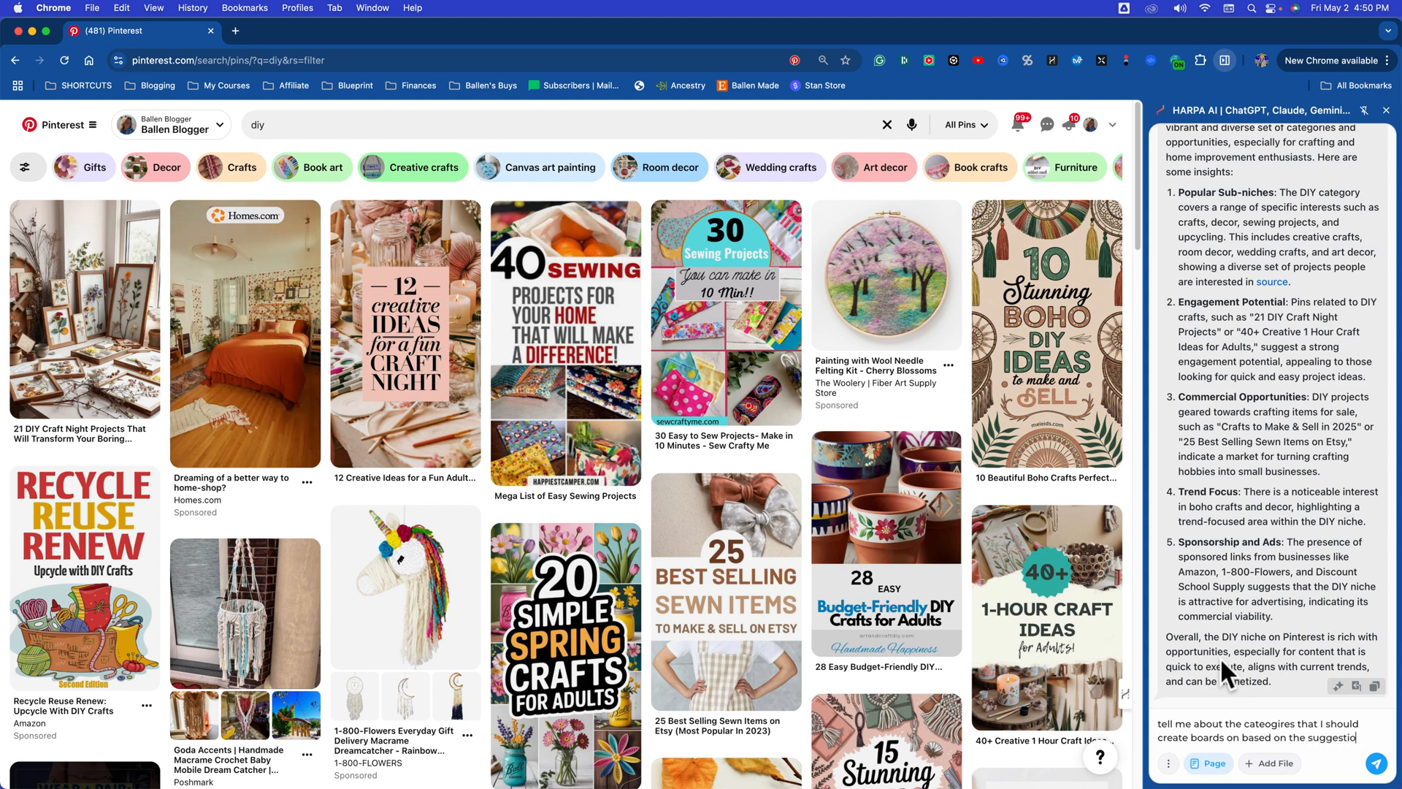
pyautogui.write('ns on this page')
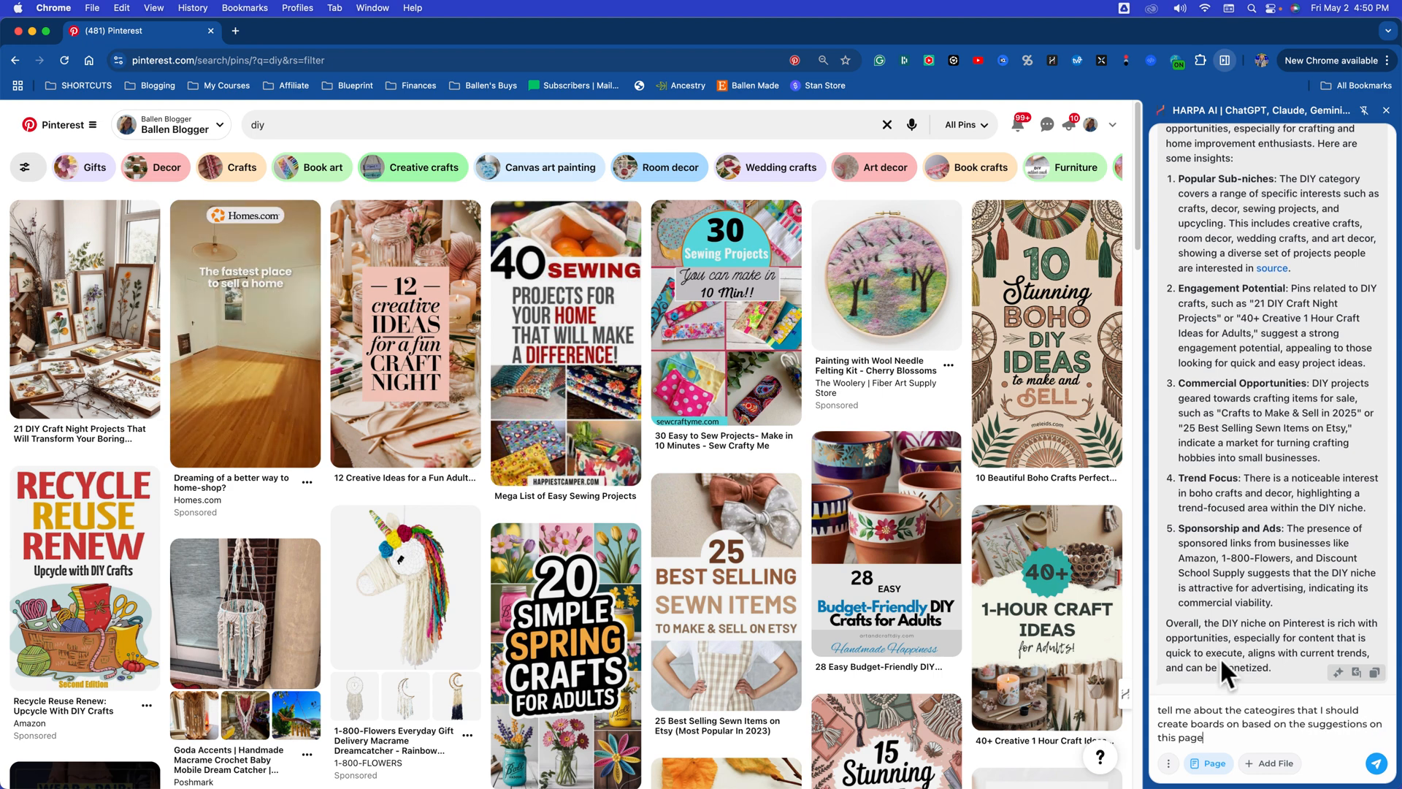
pyautogui.press('Return')
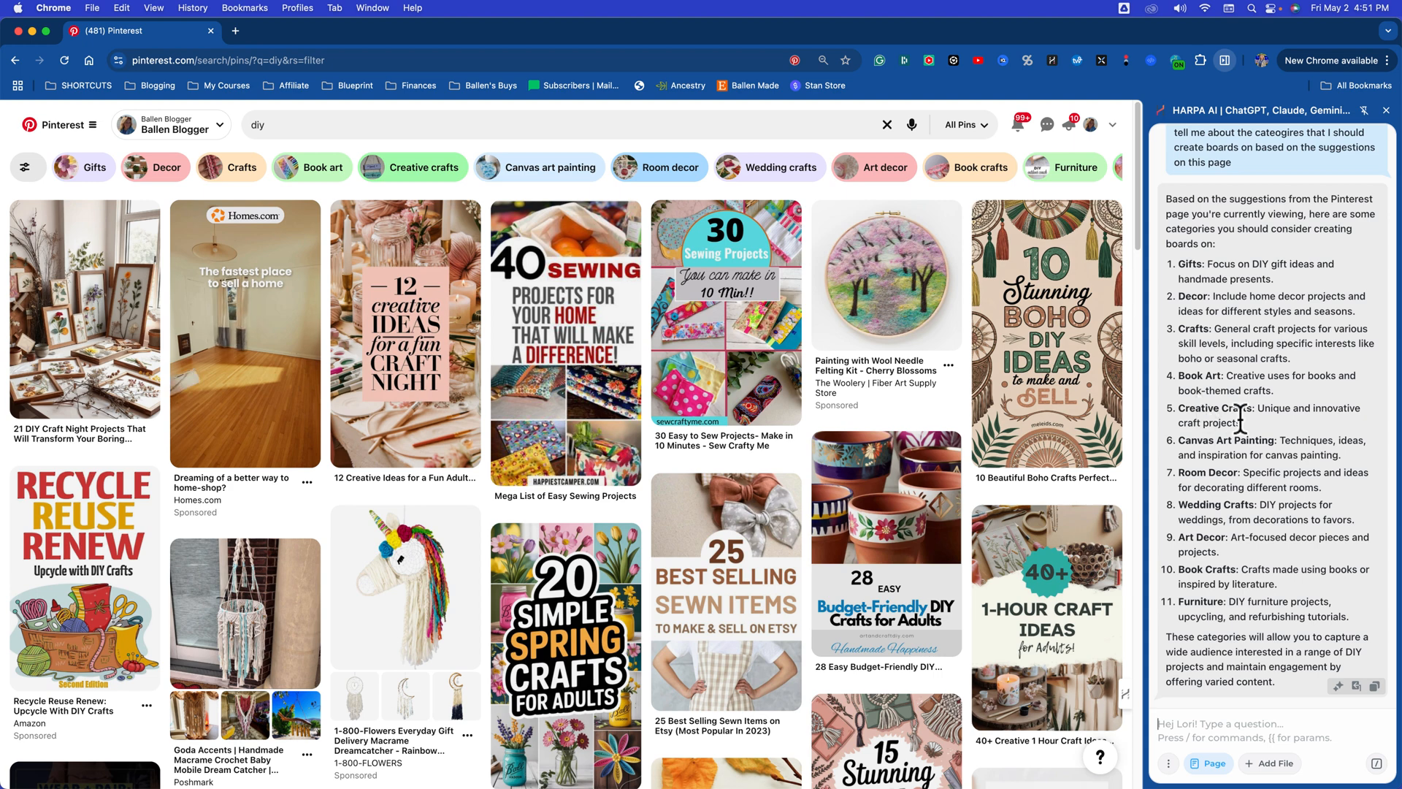
# Step: Send the assistant the follow-up message "let's keep all decor in one board for now,"
pyautogui.moveTo(1174, 441); pyautogui.dragTo(1280, 441)
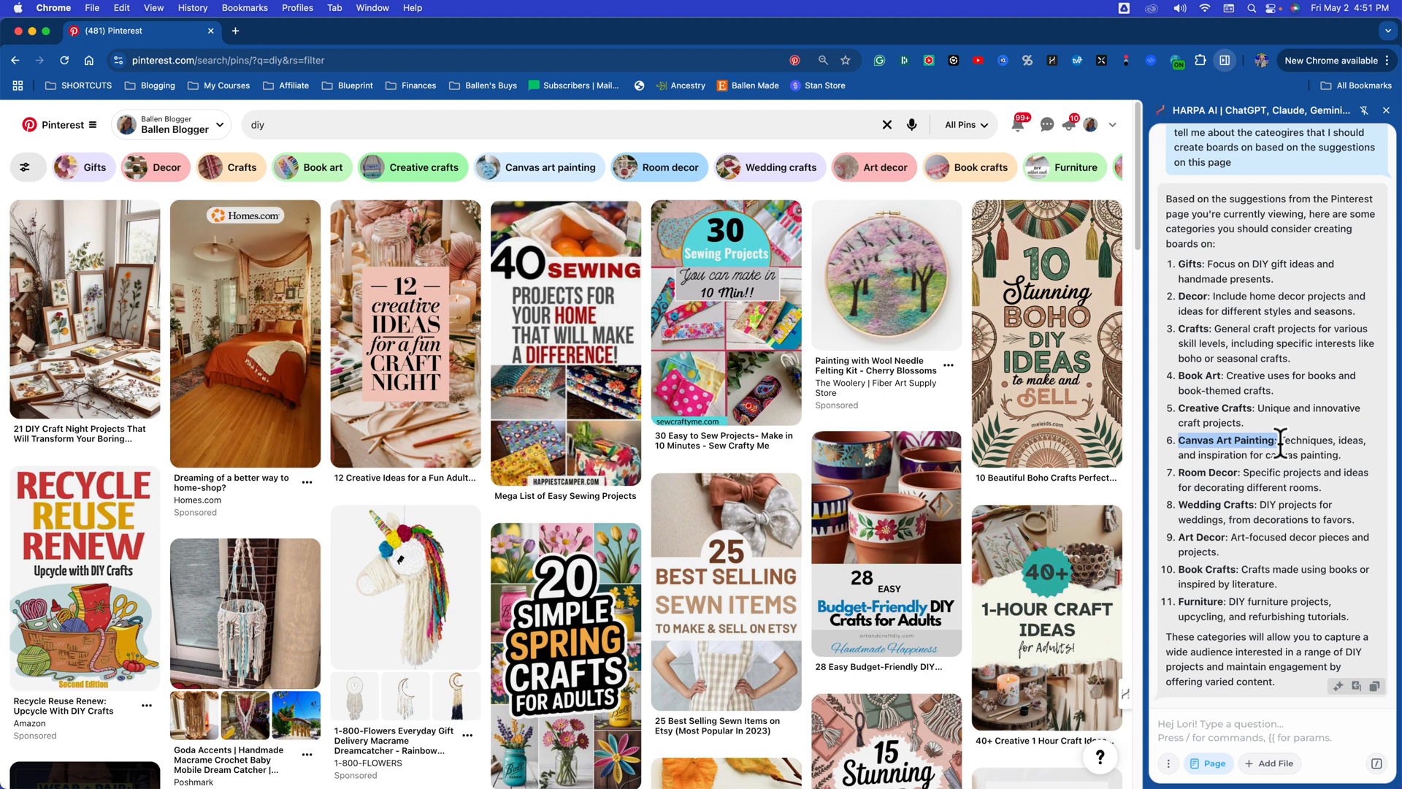
pyautogui.doubleClick(1222, 539)
pyautogui.click(1189, 726)
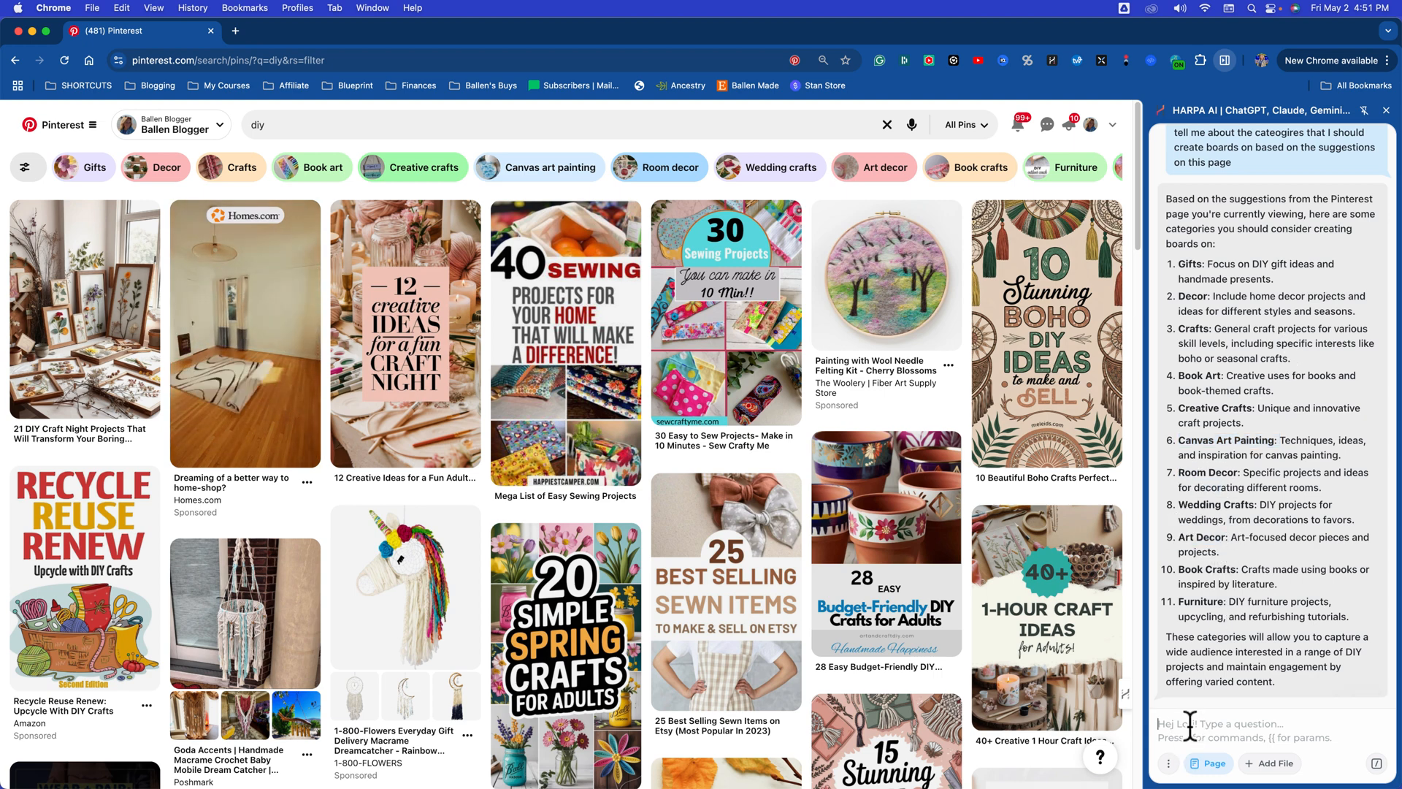
pyautogui.write("let's keep a")
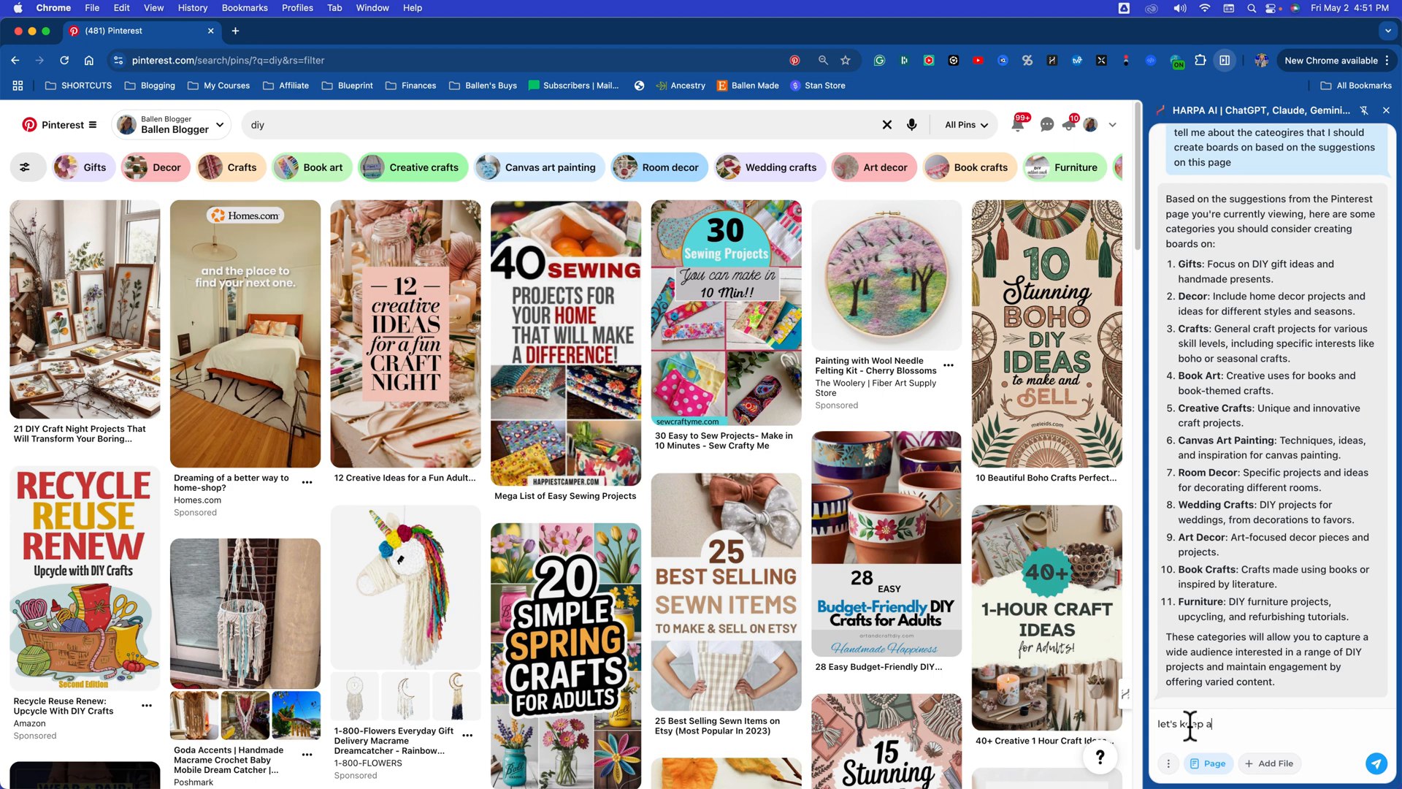
pyautogui.write('ll decor in one board for now, and')
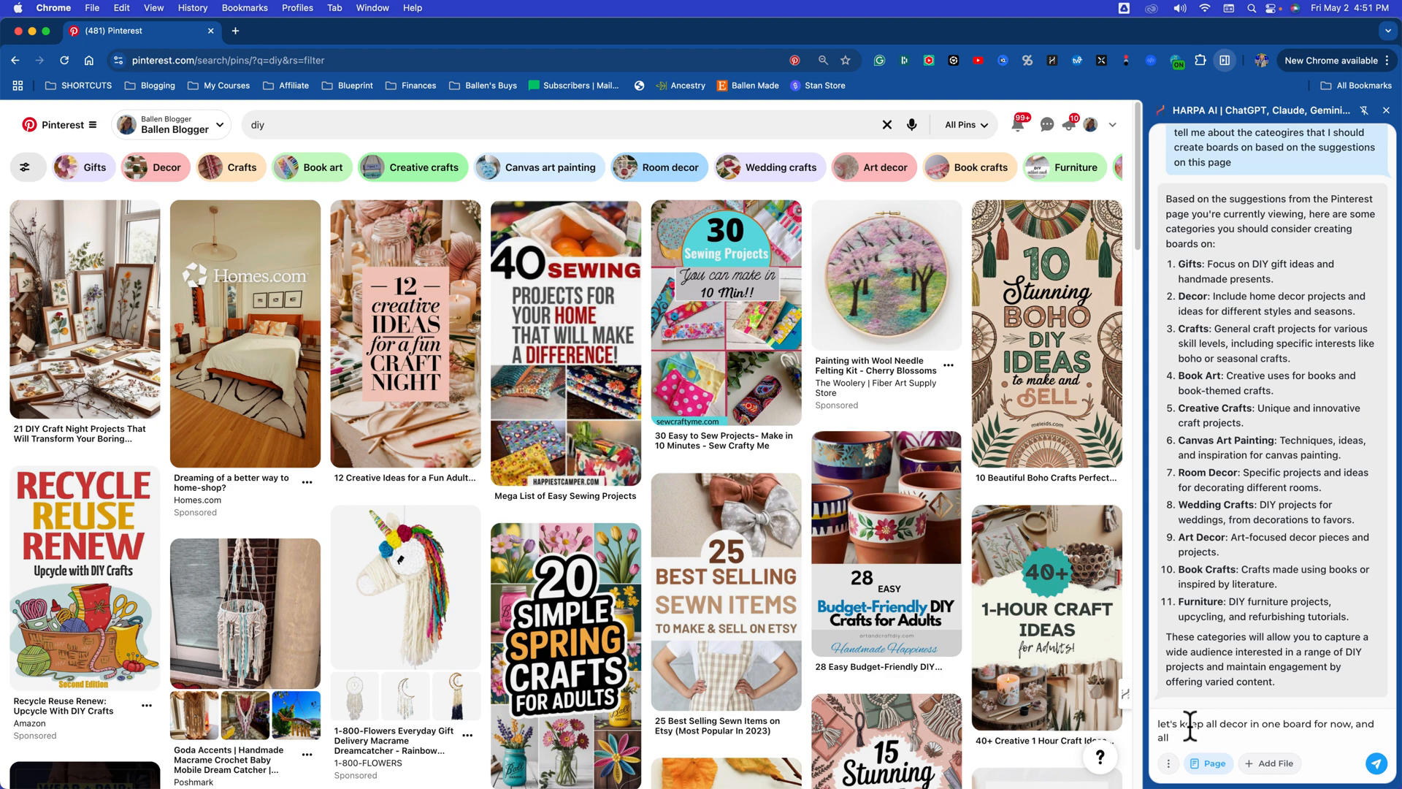
pyautogui.press('BackSpace')
pyautogui.press('BackSpace')
pyautogui.press('BackSpace')
pyautogui.press('BackSpace')
pyautogui.press('BackSpace')
pyautogui.press('BackSpace')
pyautogui.press('BackSpace')
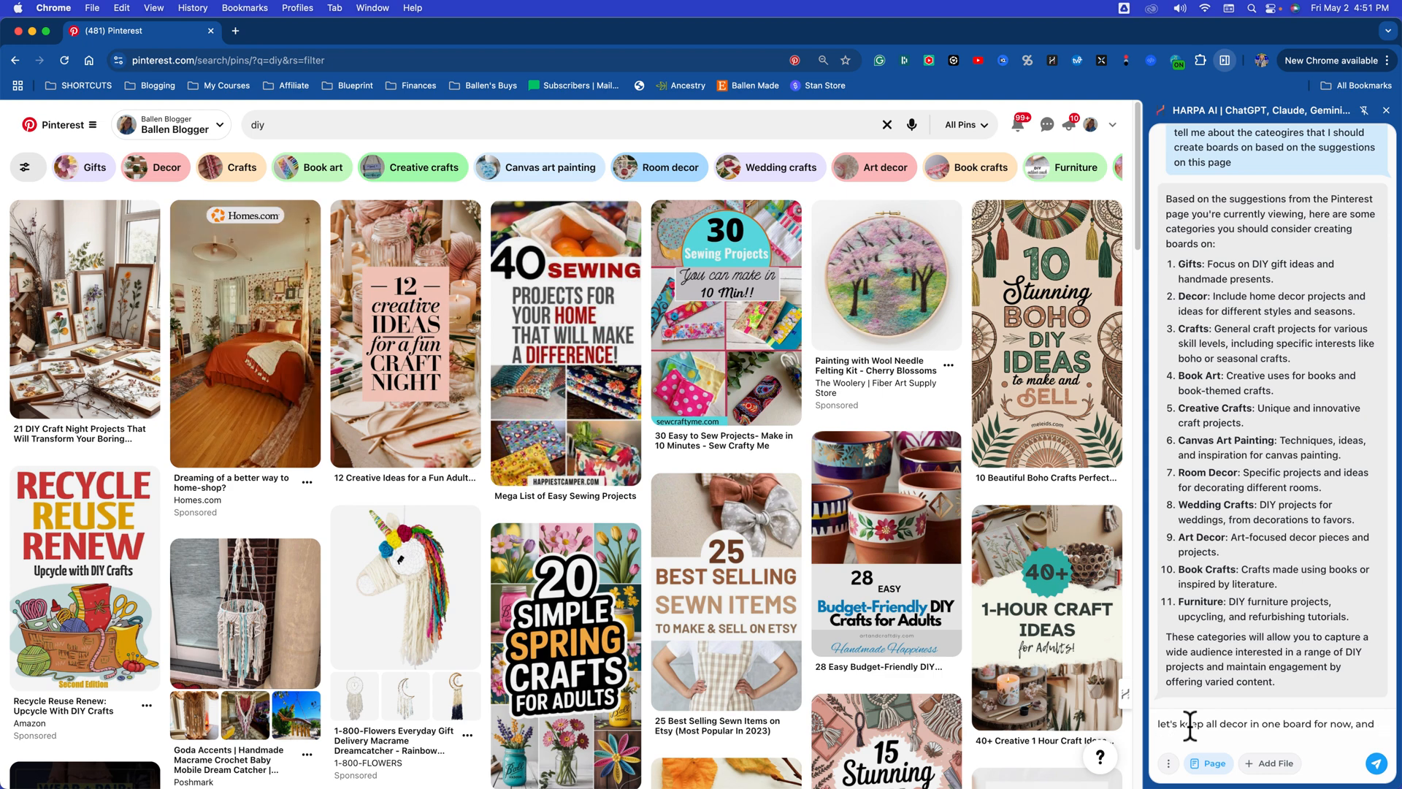
pyautogui.press('Return')
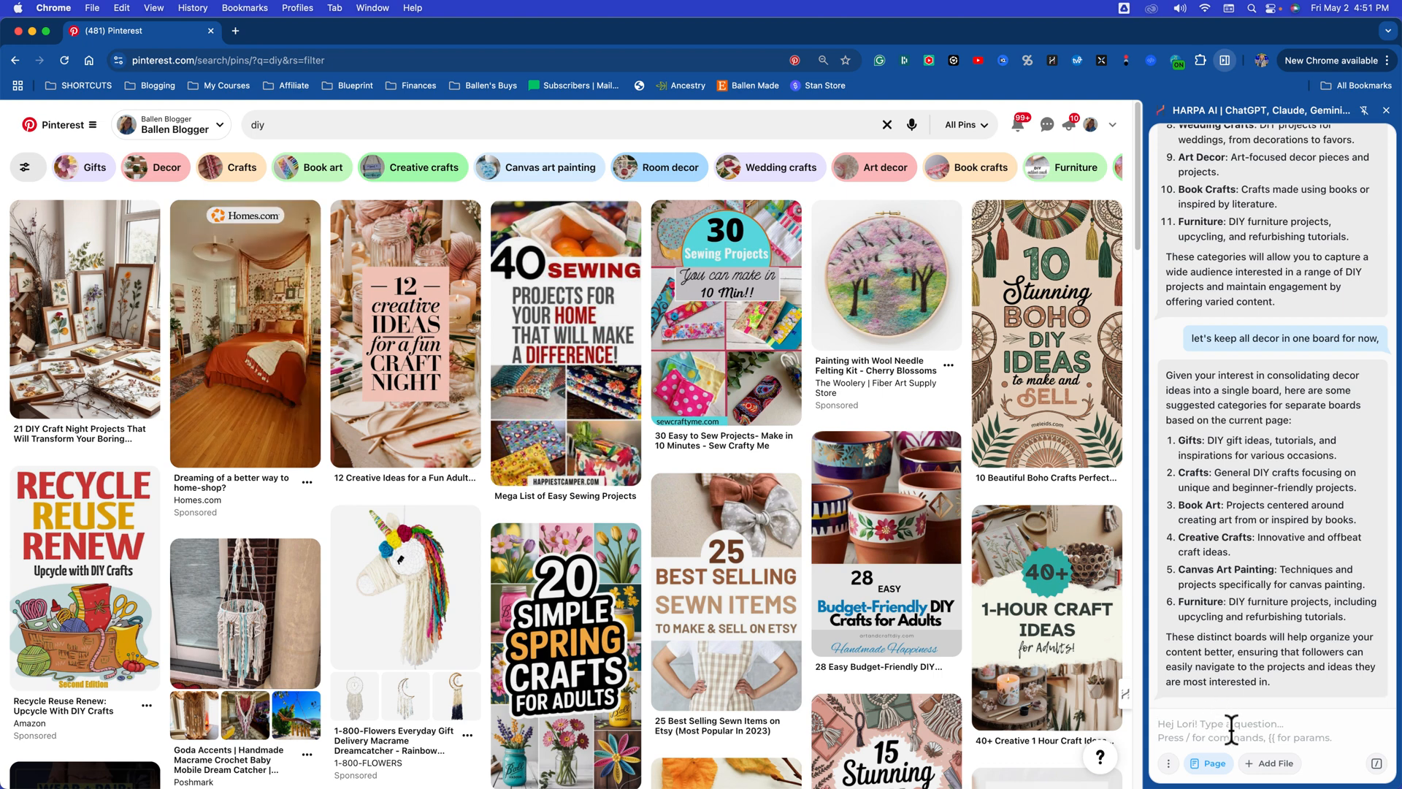
# Step: Send the assistant "let's go with gifts, crafts, furniture, decor. as boards and categories. Is there any other main categories I should include to start with"
pyautogui.write('let')
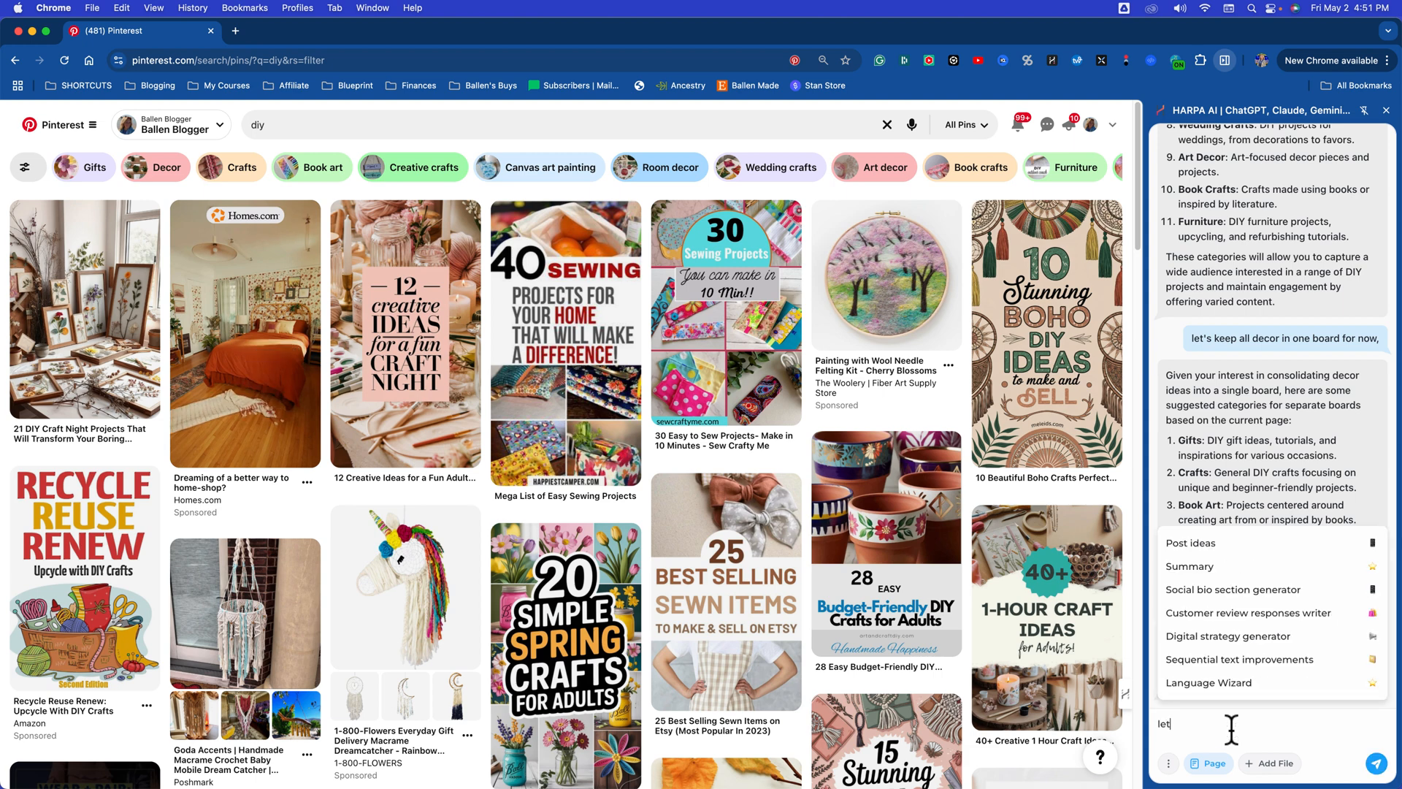
pyautogui.write("'s go with gifts, crafts, furniture")
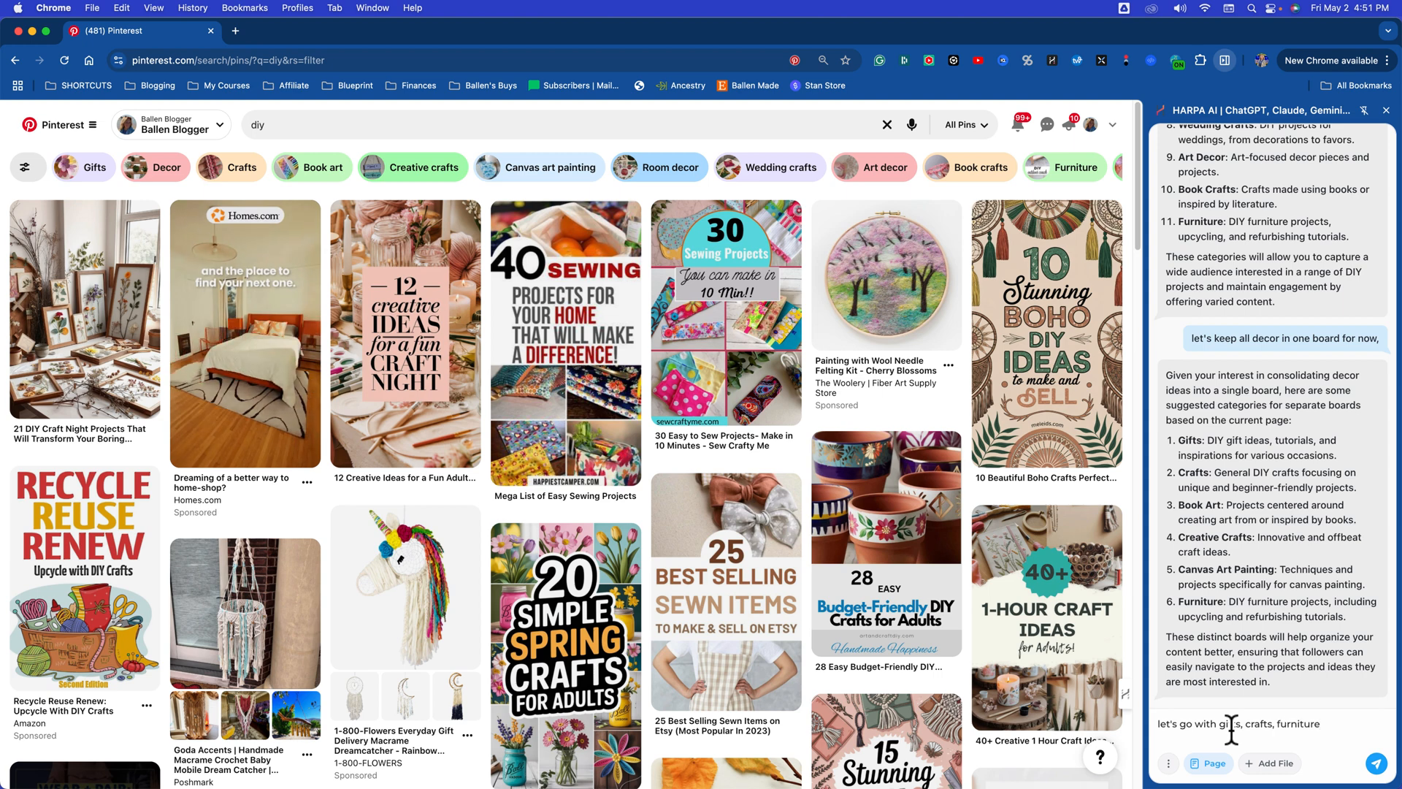
pyautogui.write(', deco')
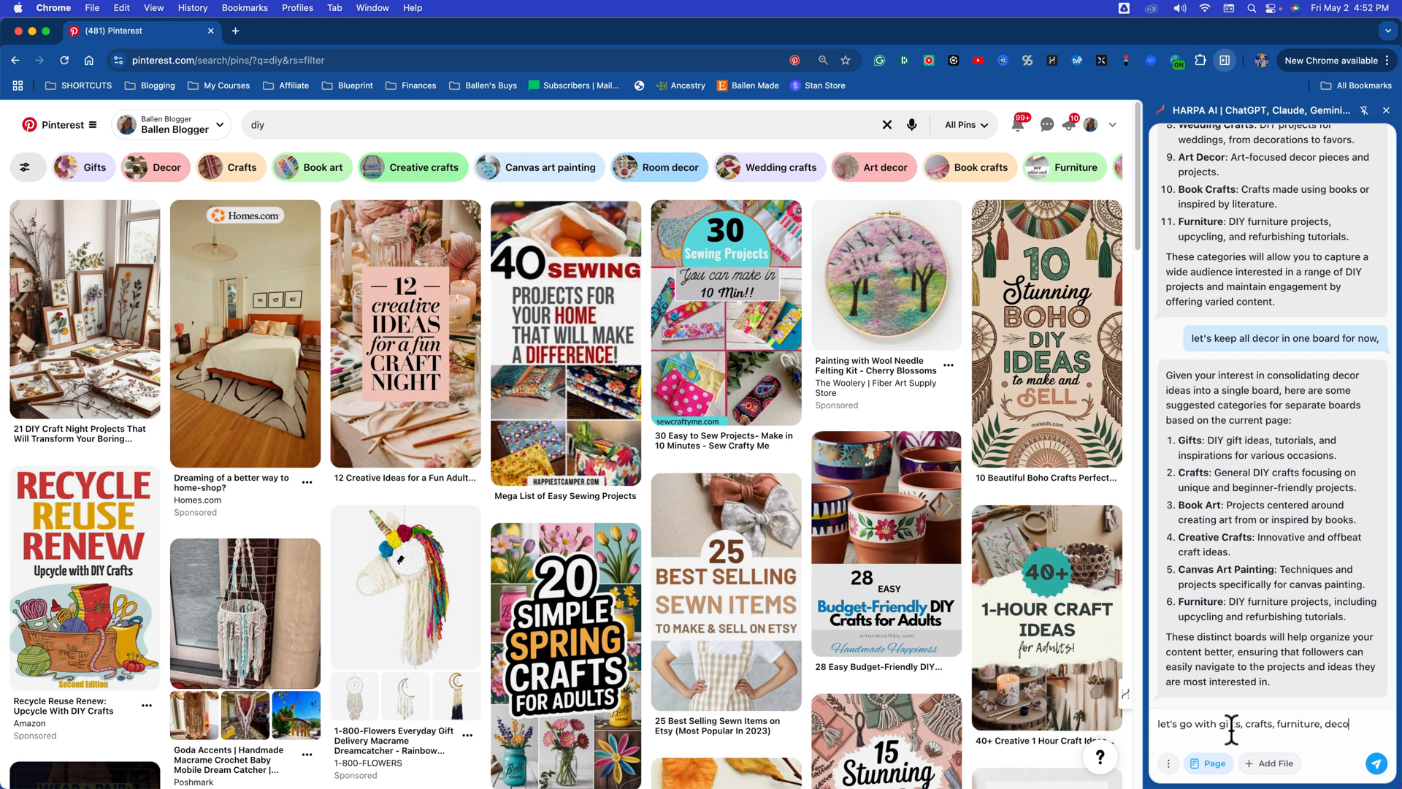
pyautogui.write('r')
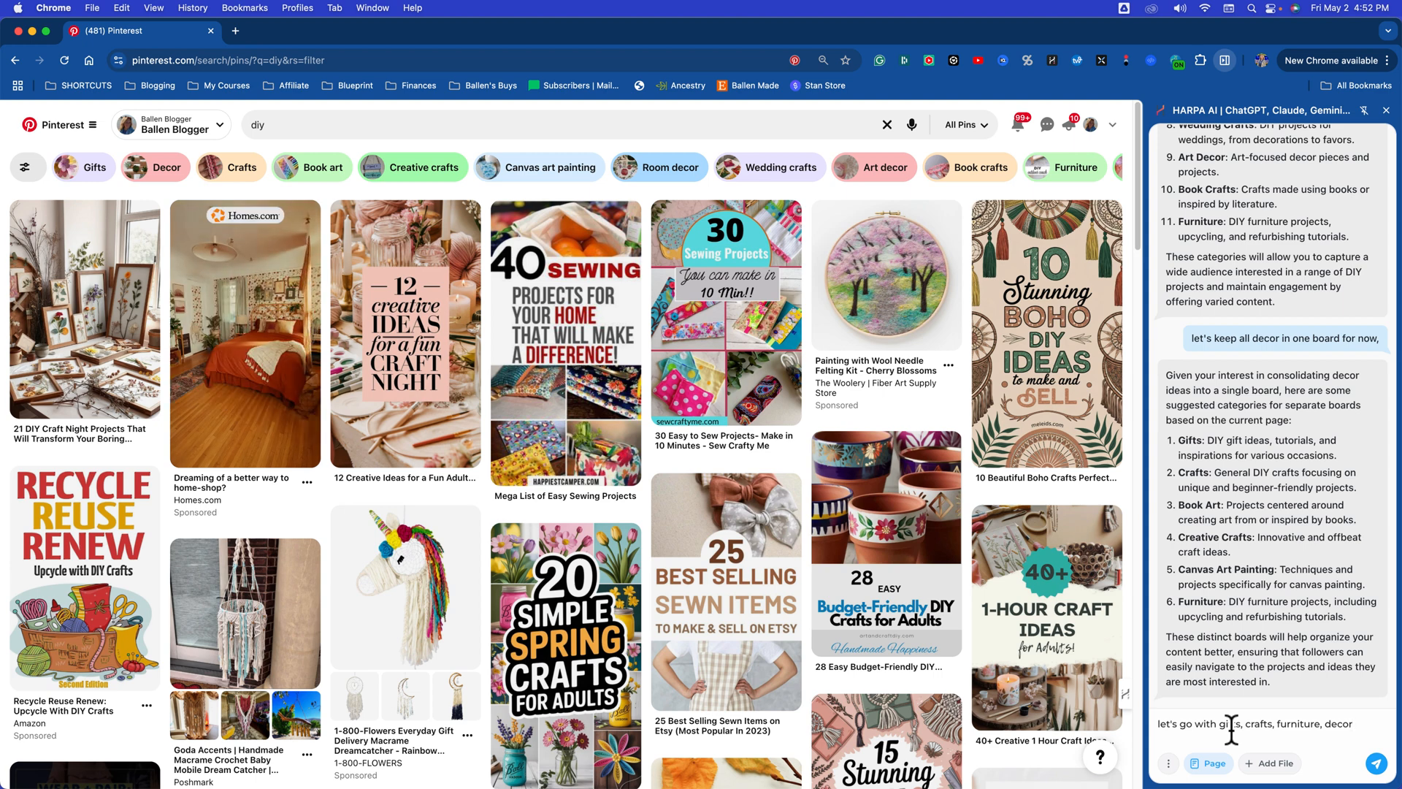
pyautogui.write('.')
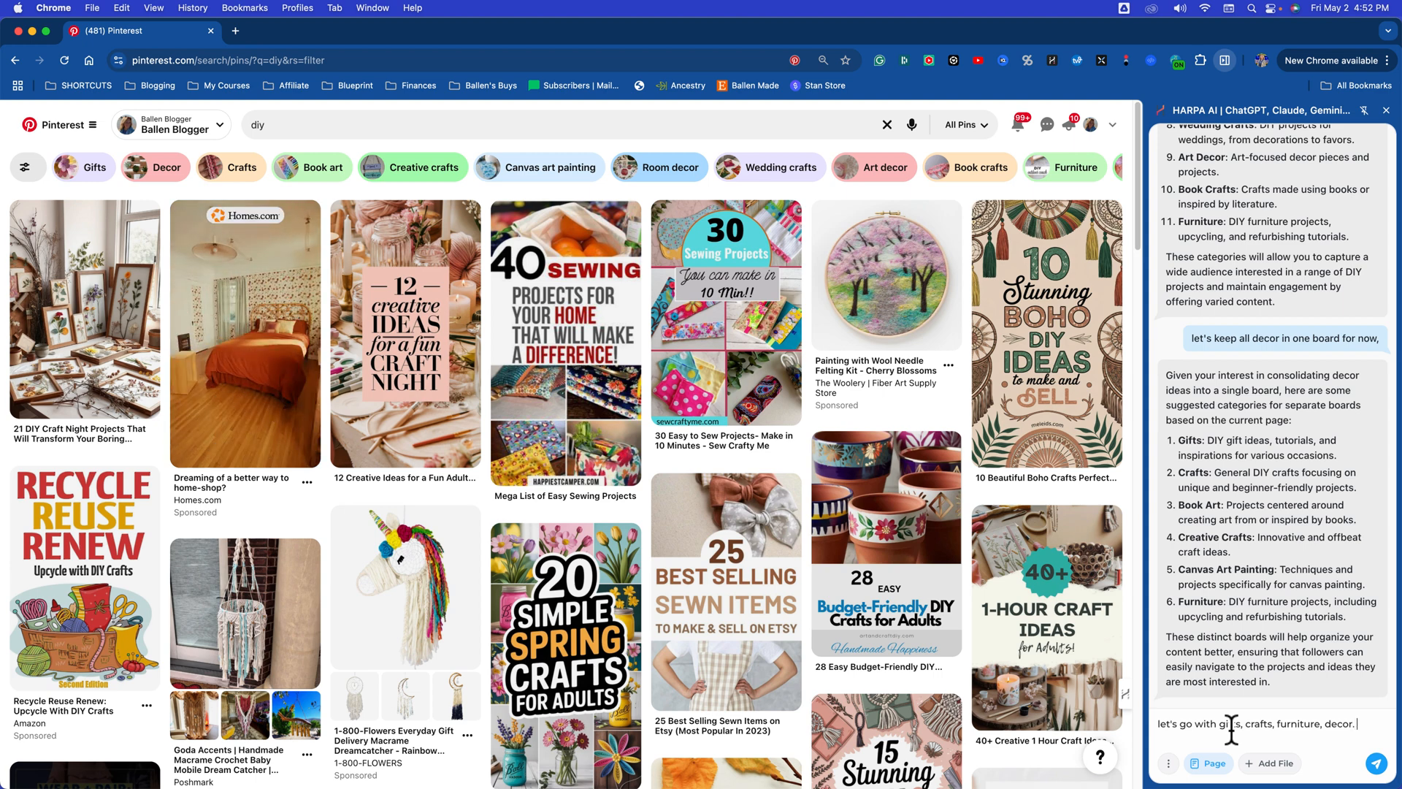
pyautogui.write(' as boards and')
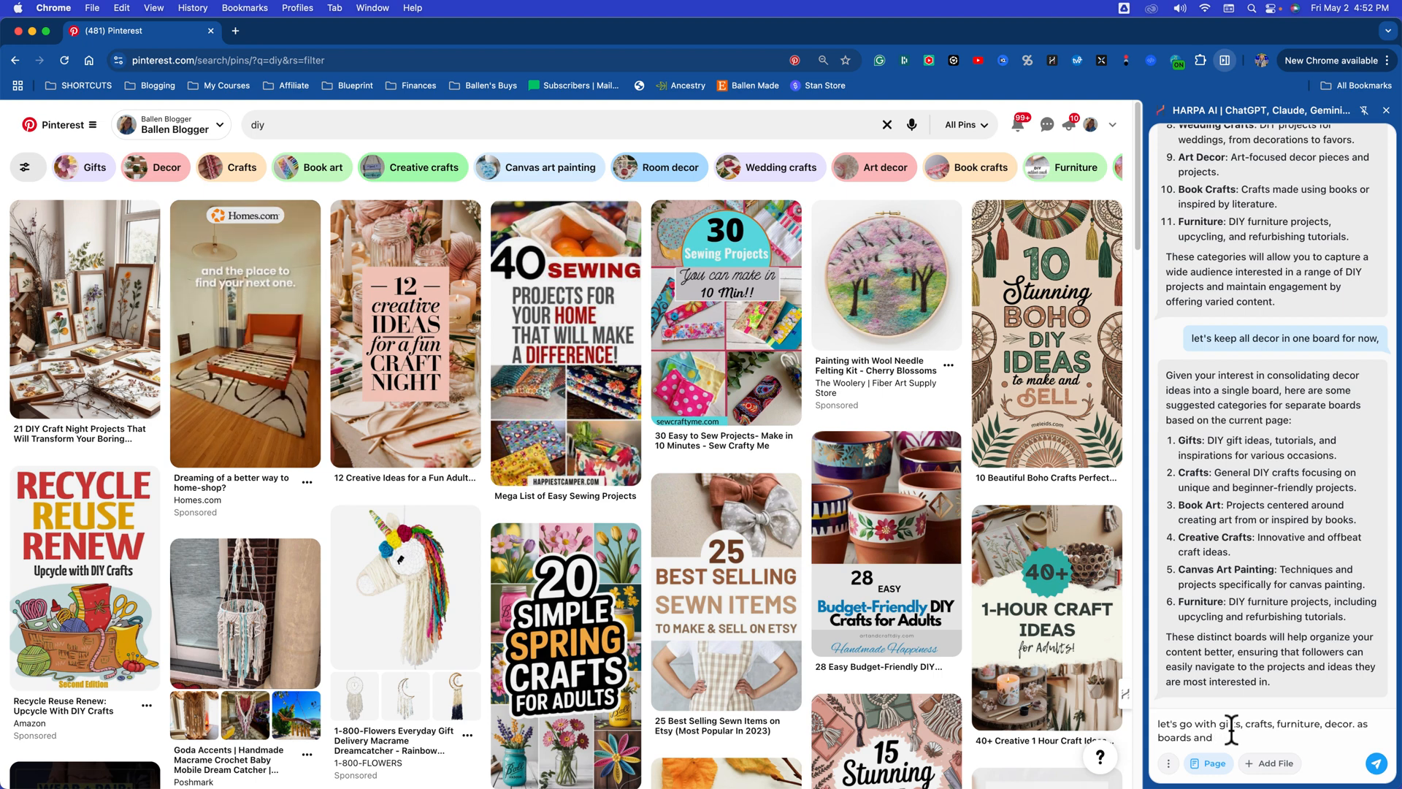
pyautogui.write(' categories. Is there ')
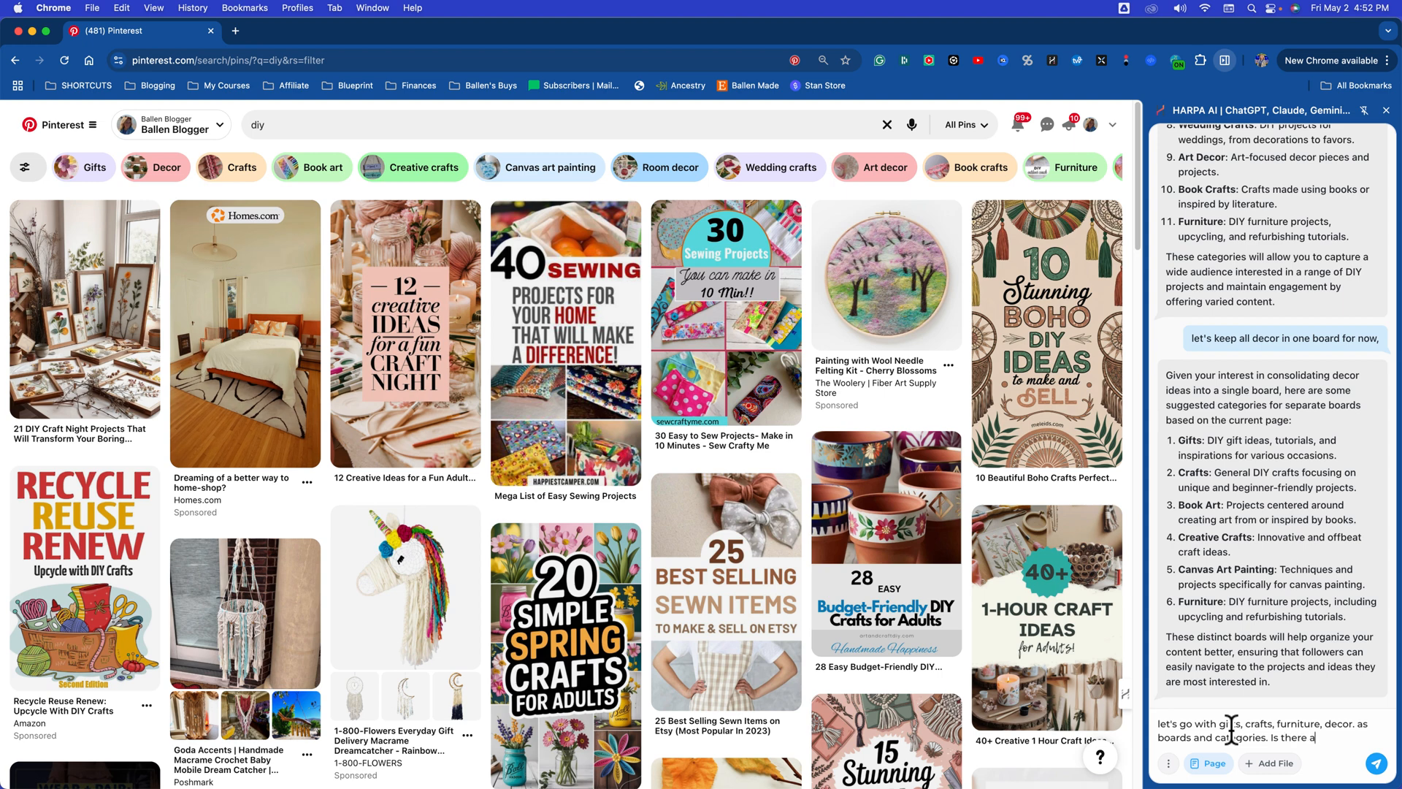
pyautogui.write('any other main catego')
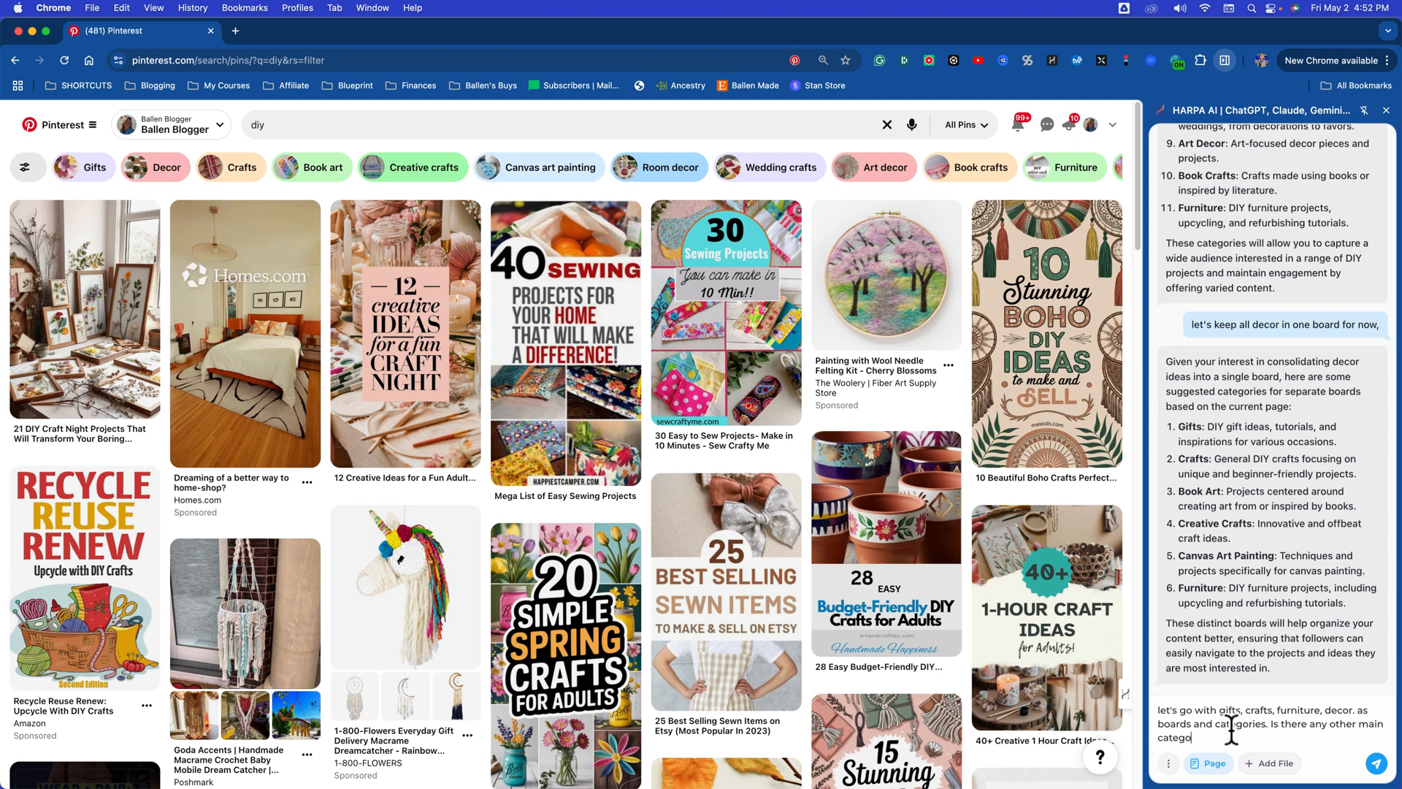
pyautogui.write('ries I should include to start with')
pyautogui.press('Return')
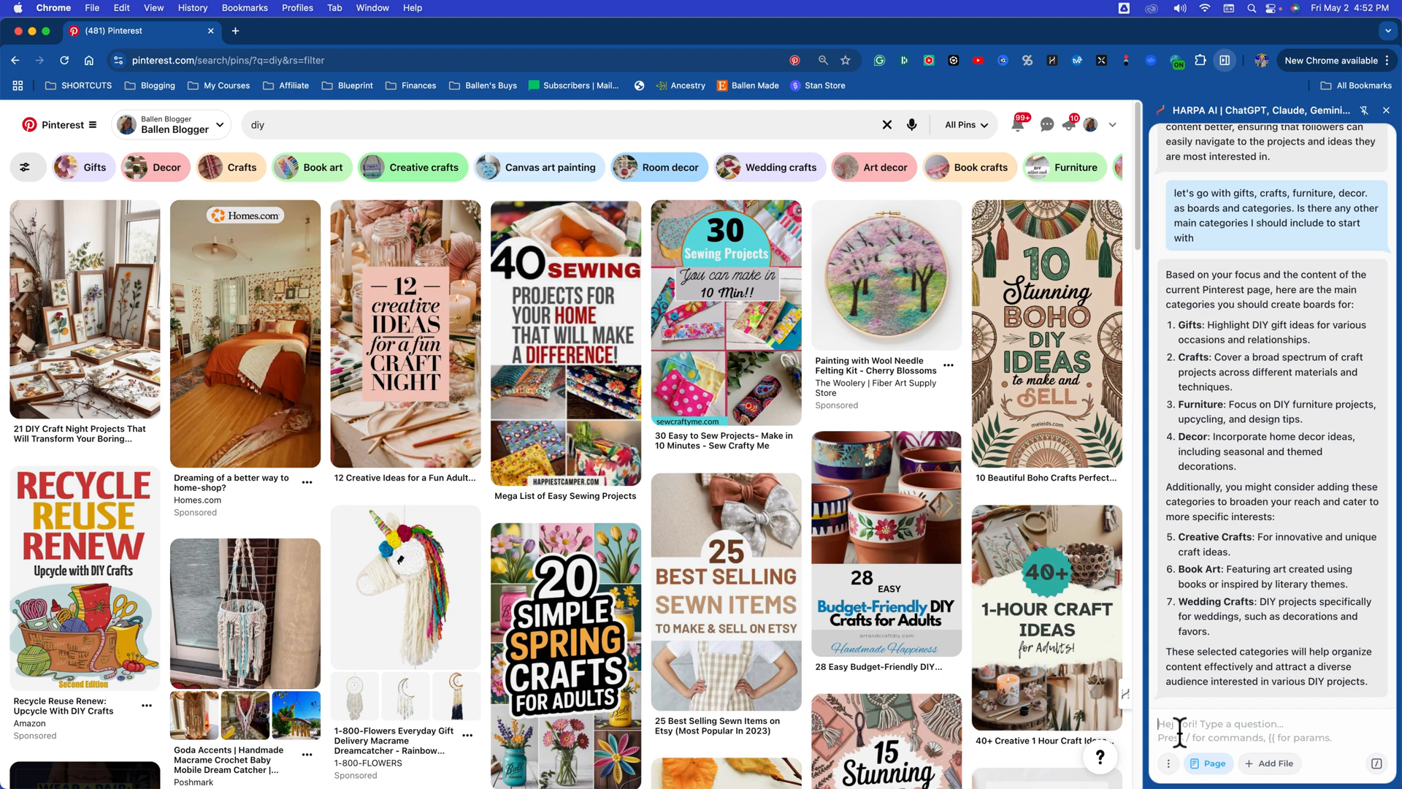
# Step: Send the assistant the request "now, give me the instructions to set up these boards"
pyautogui.write('now, give me the instructions to set up')
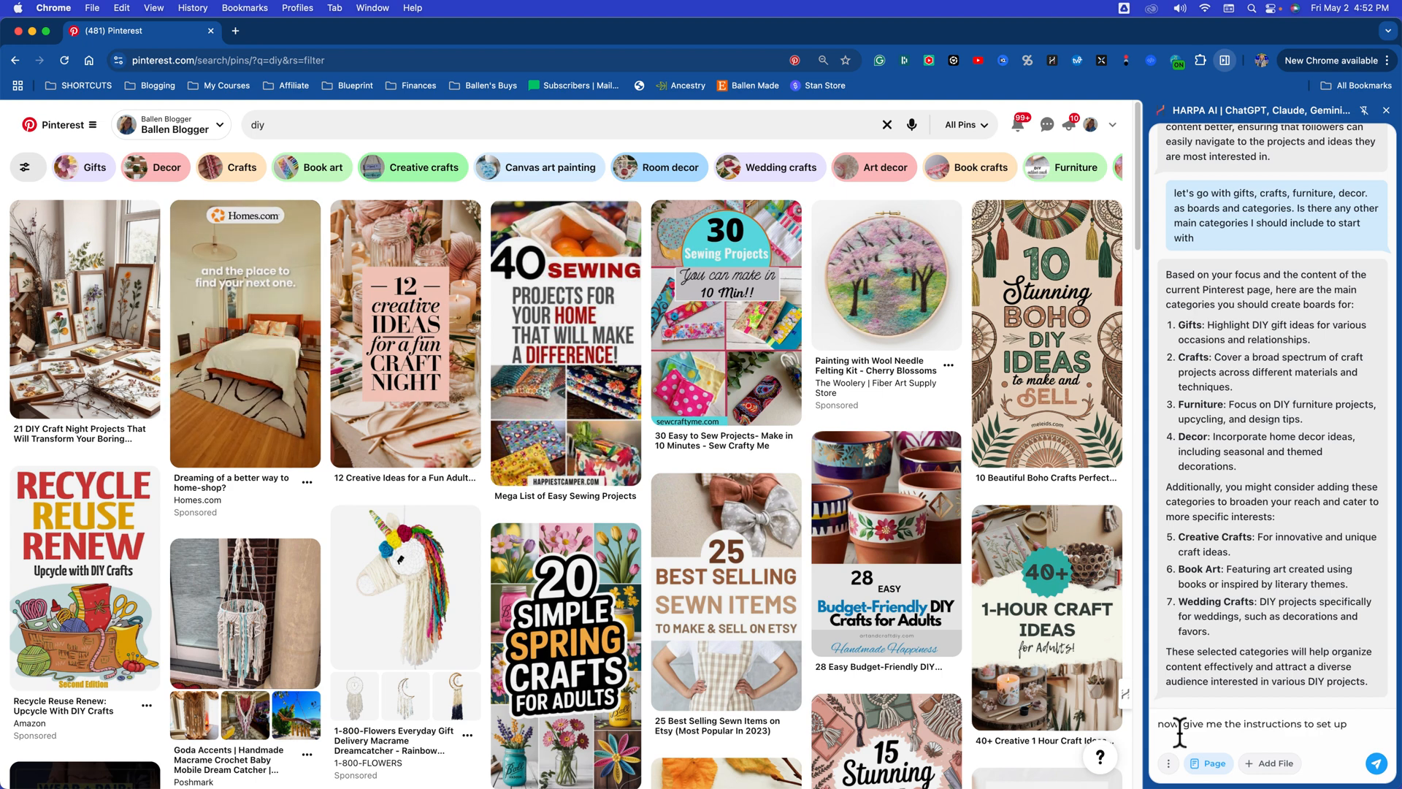
pyautogui.write(' these boards')
pyautogui.press('Return')
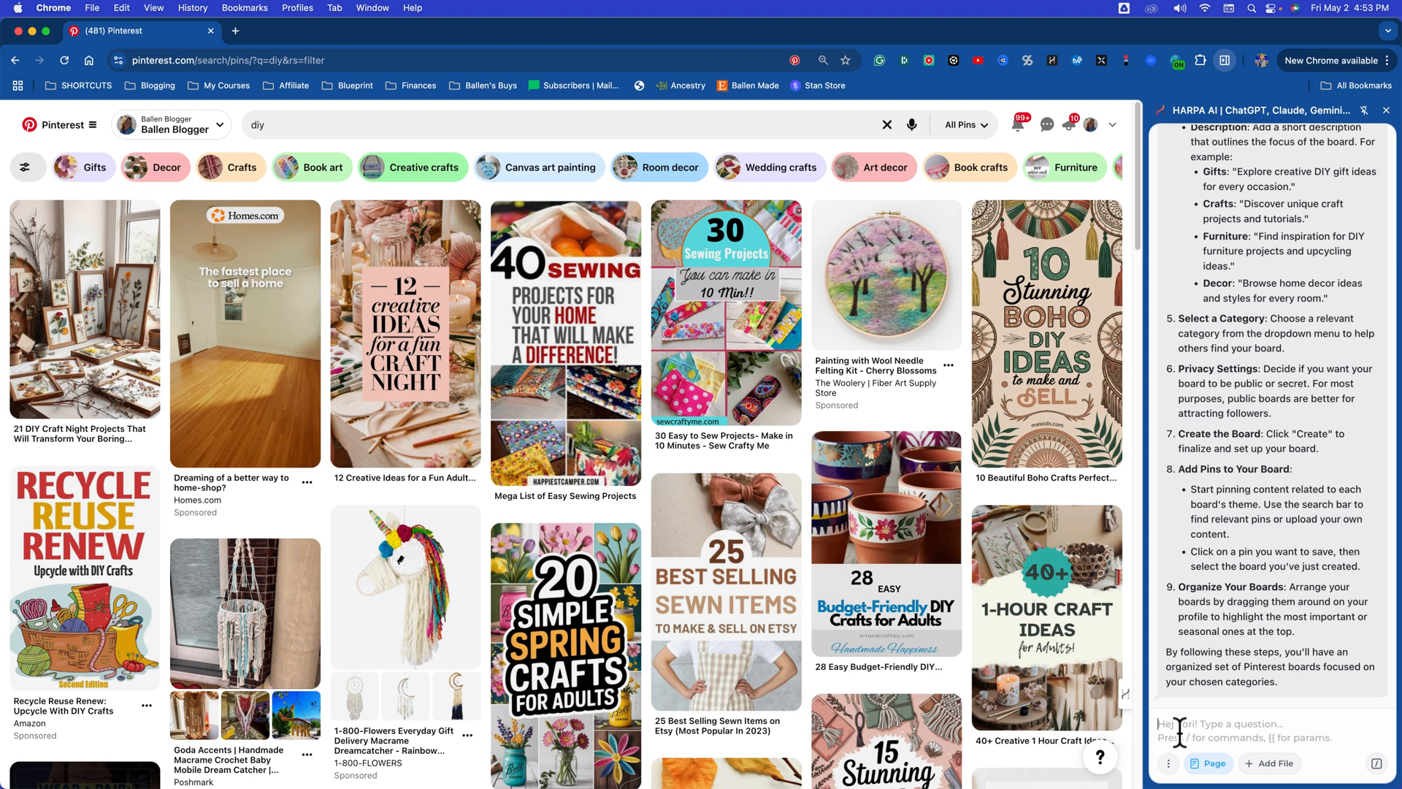
# Step: Review the board setup instructions and ask the assistant for Pinterest SEO board titles for the 4 boards
pyautogui.scroll(5, 1261, 621)
pyautogui.scroll(-1, 1256, 604)
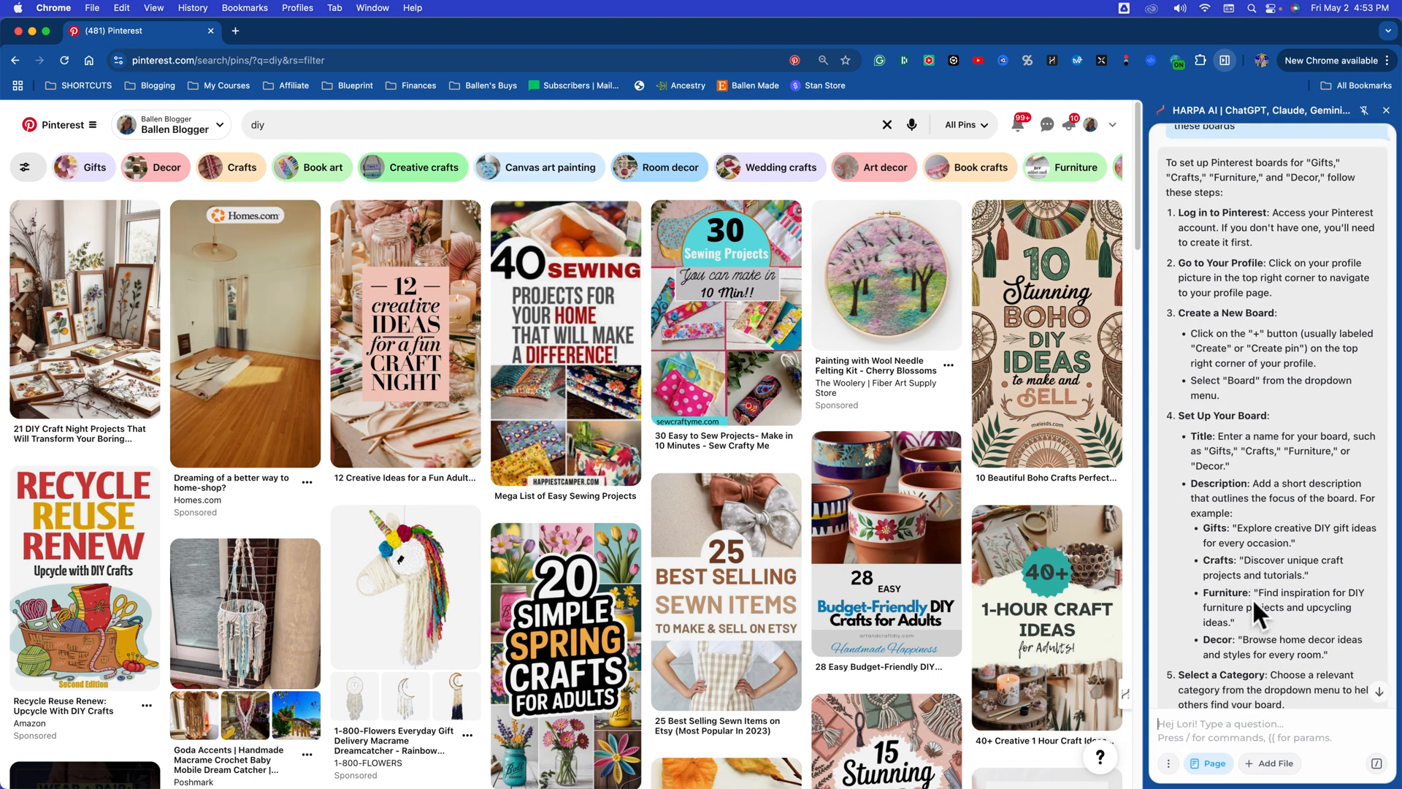
pyautogui.scroll(-3, 1232, 288)
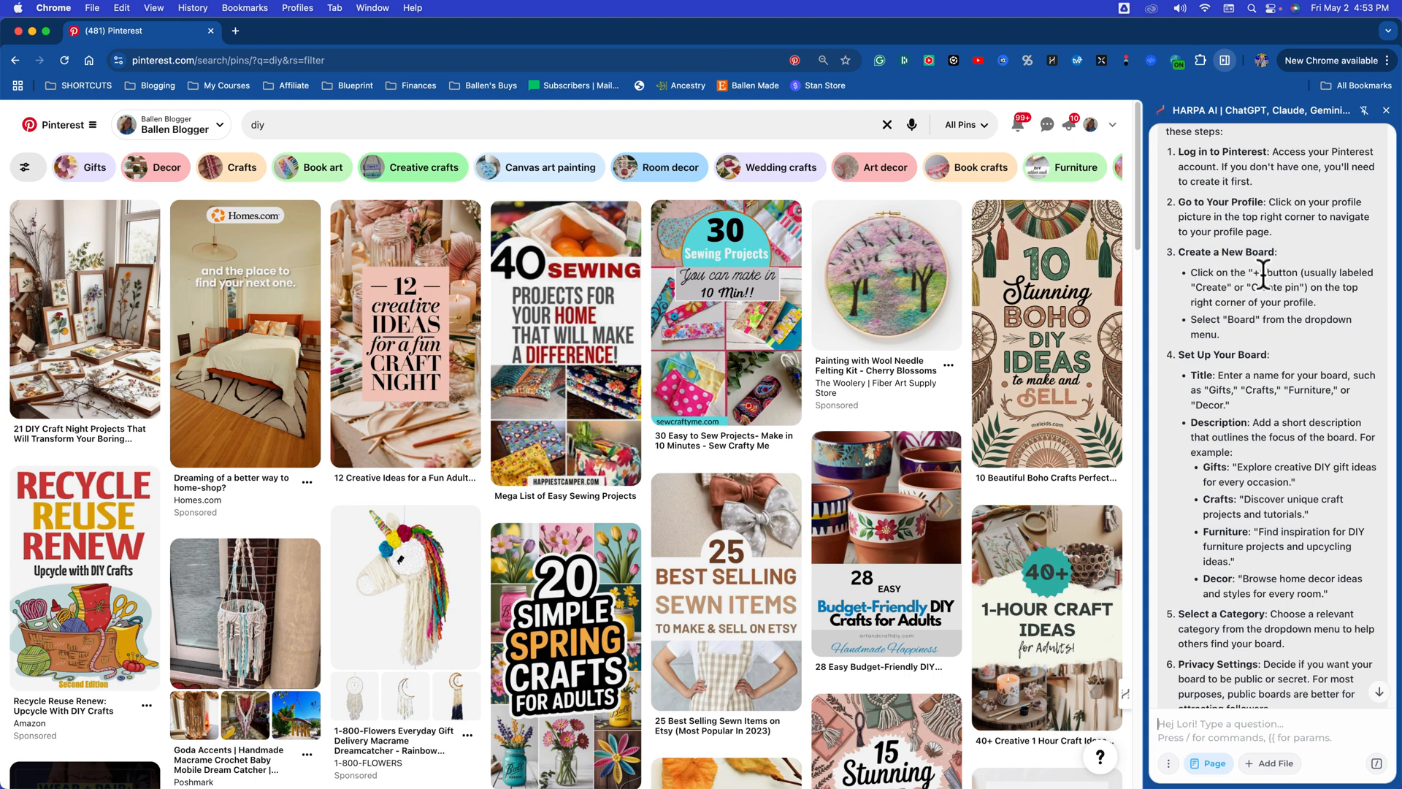
pyautogui.scroll(-4, 1241, 351)
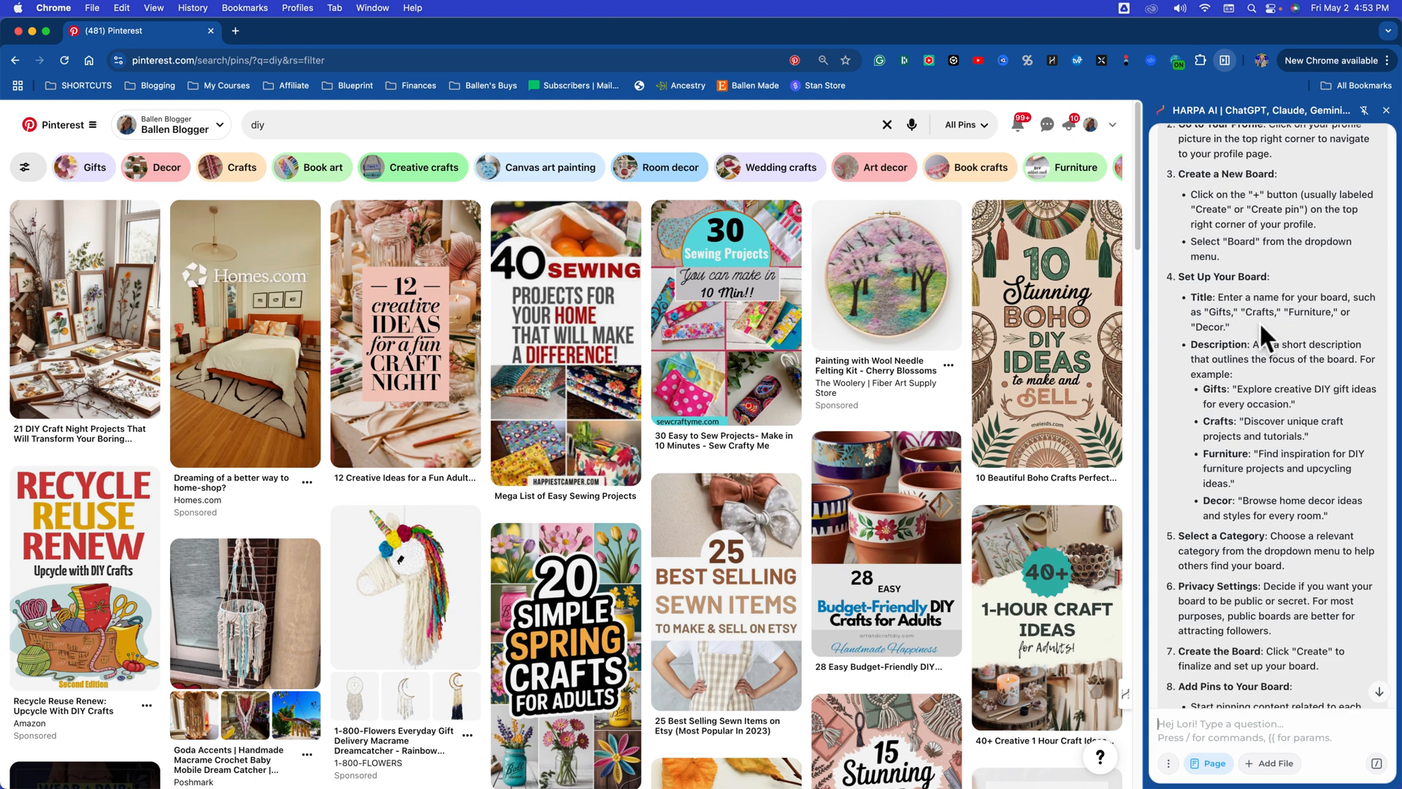
pyautogui.click(1221, 723)
pyautogui.write('give me')
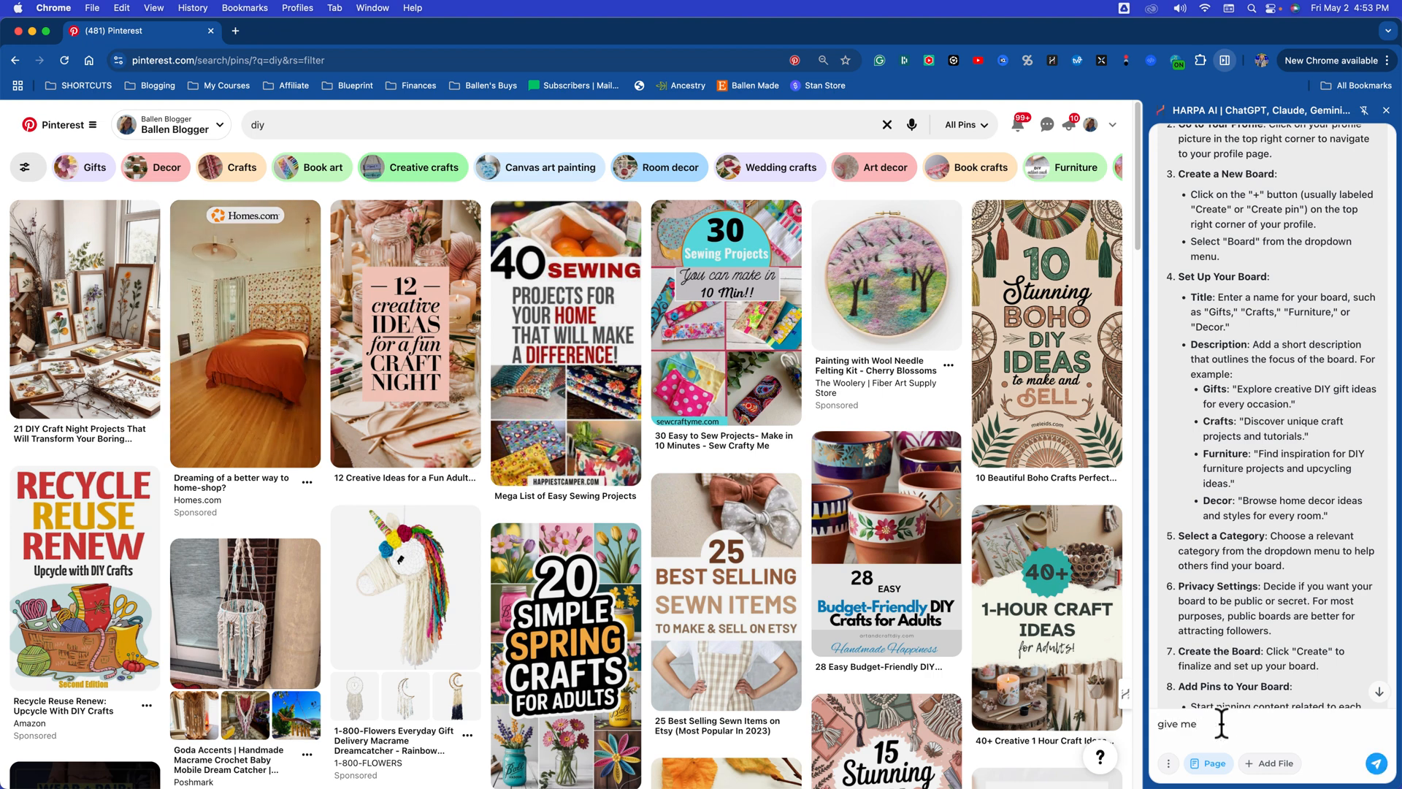
pyautogui.write(' Pintereest SEO')
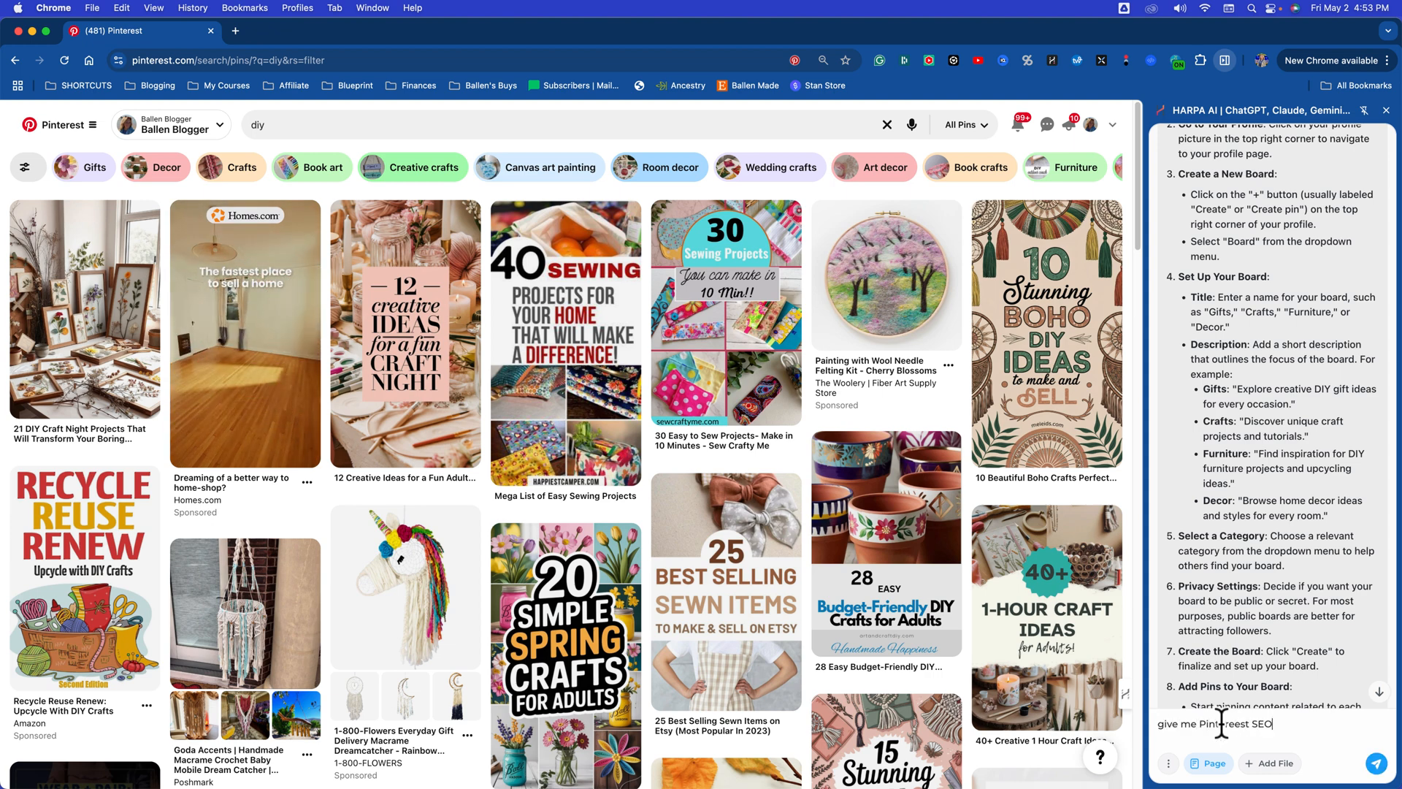
pyautogui.write(' board titl')
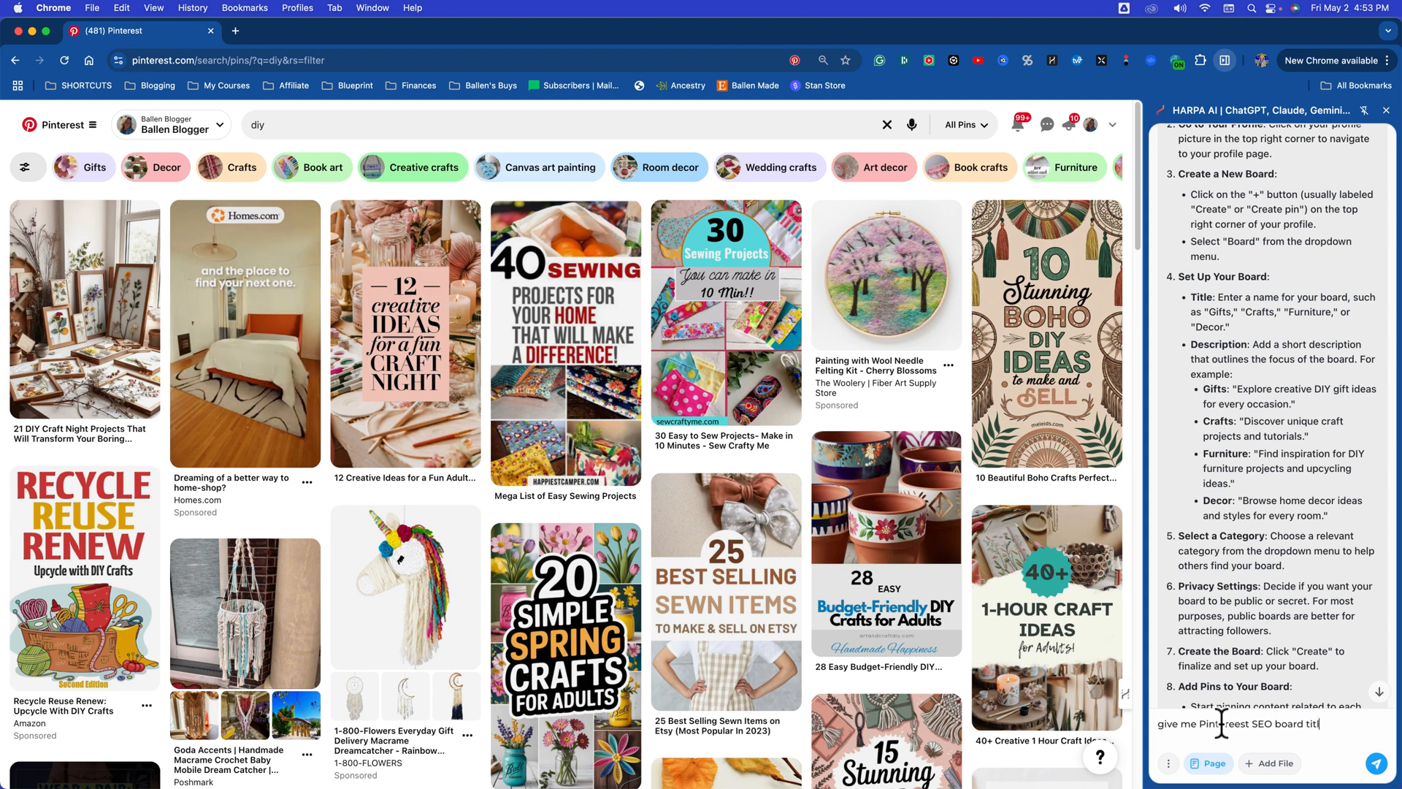
pyautogui.write('es for our 4 boards')
pyautogui.press('Return')
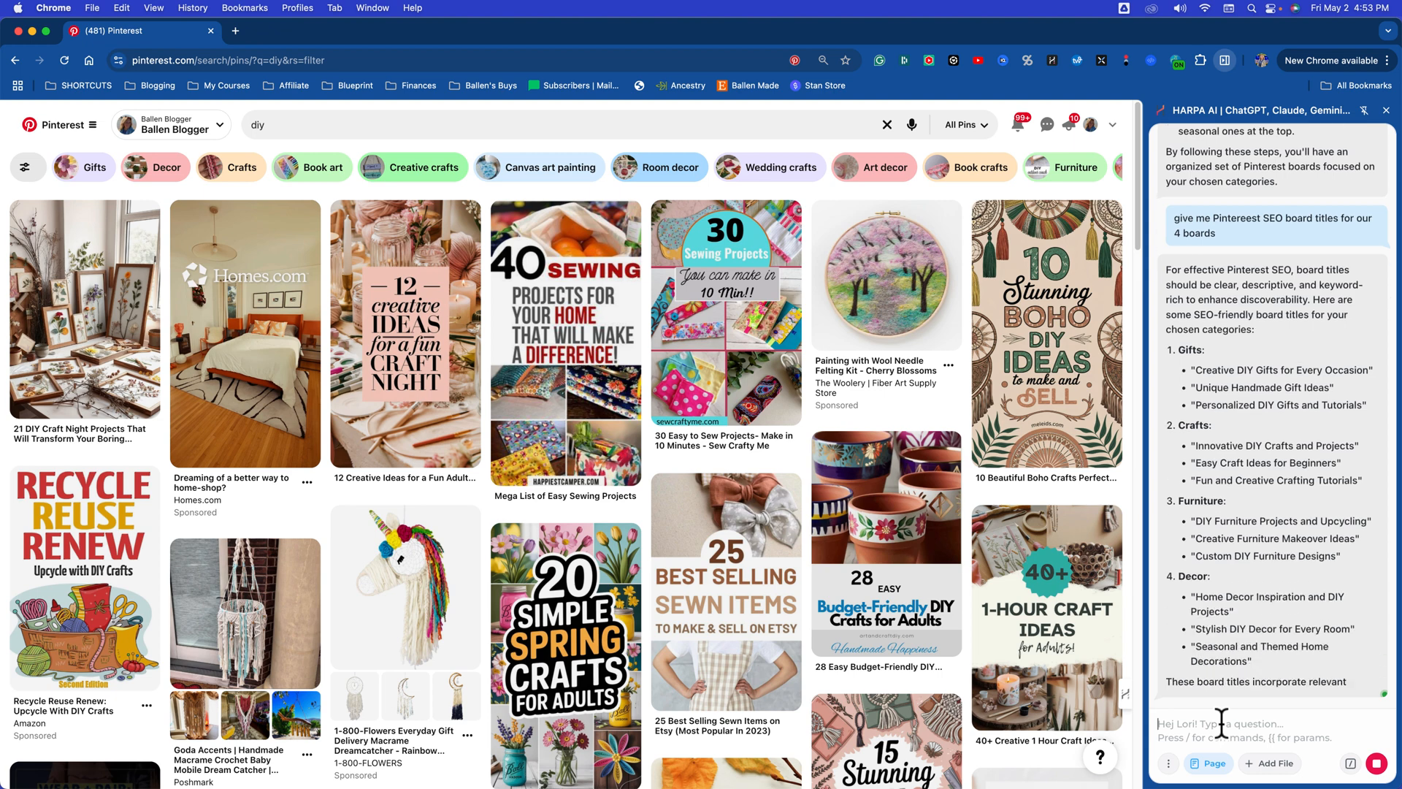
# Step: Challenge the suggested board titles by asking the assistant "shouldn't they contain DIY??"
pyautogui.write('shouldn')
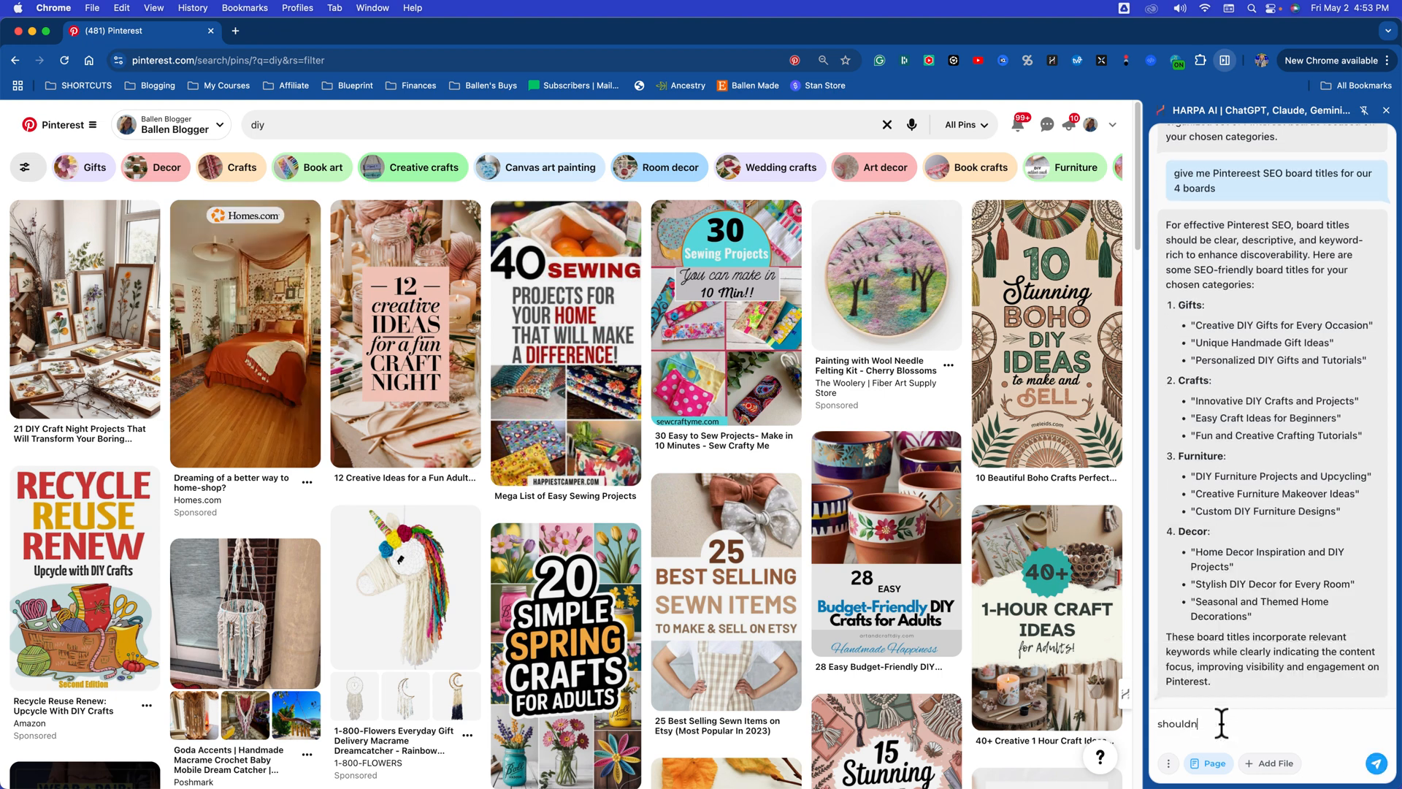
pyautogui.write("'t they dontain DIY??")
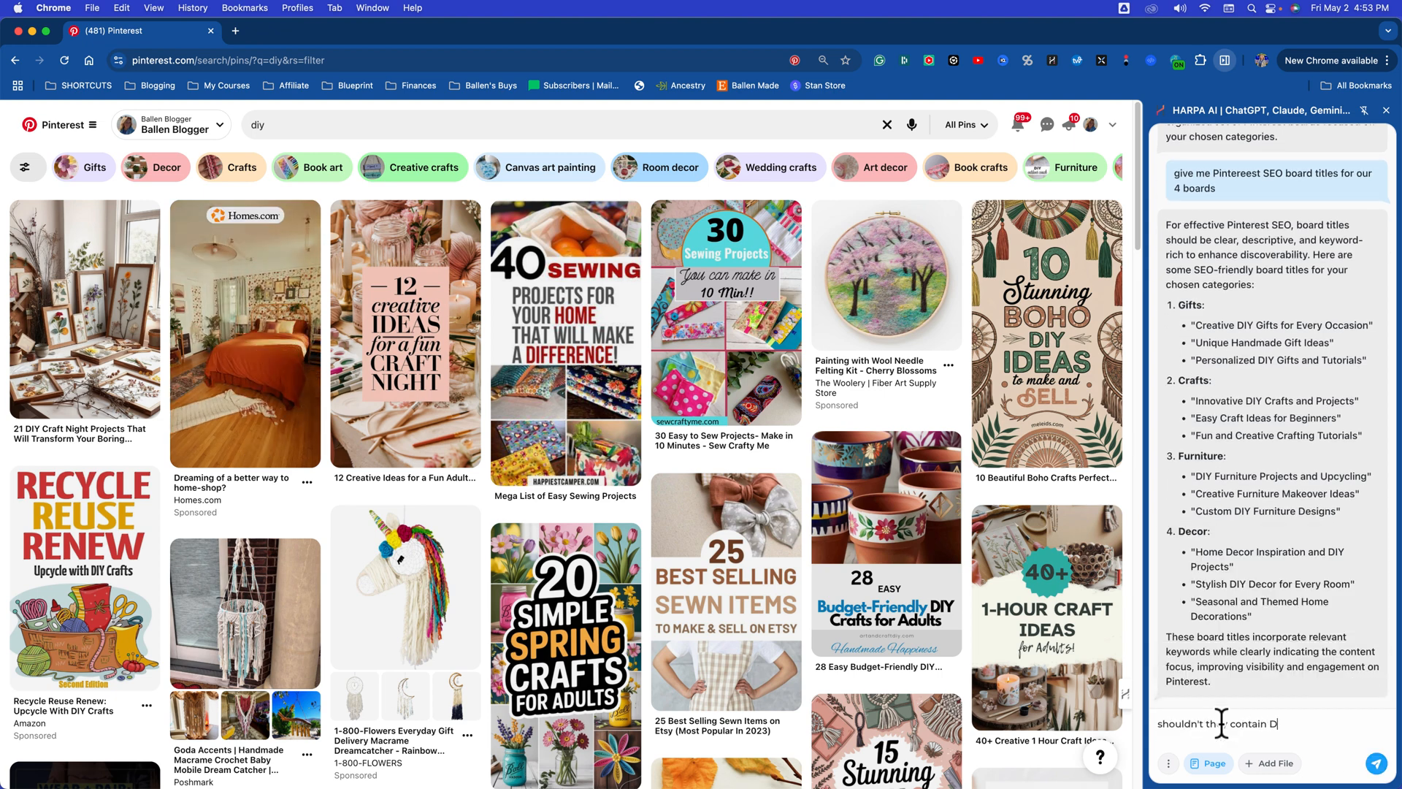
pyautogui.press('Return')
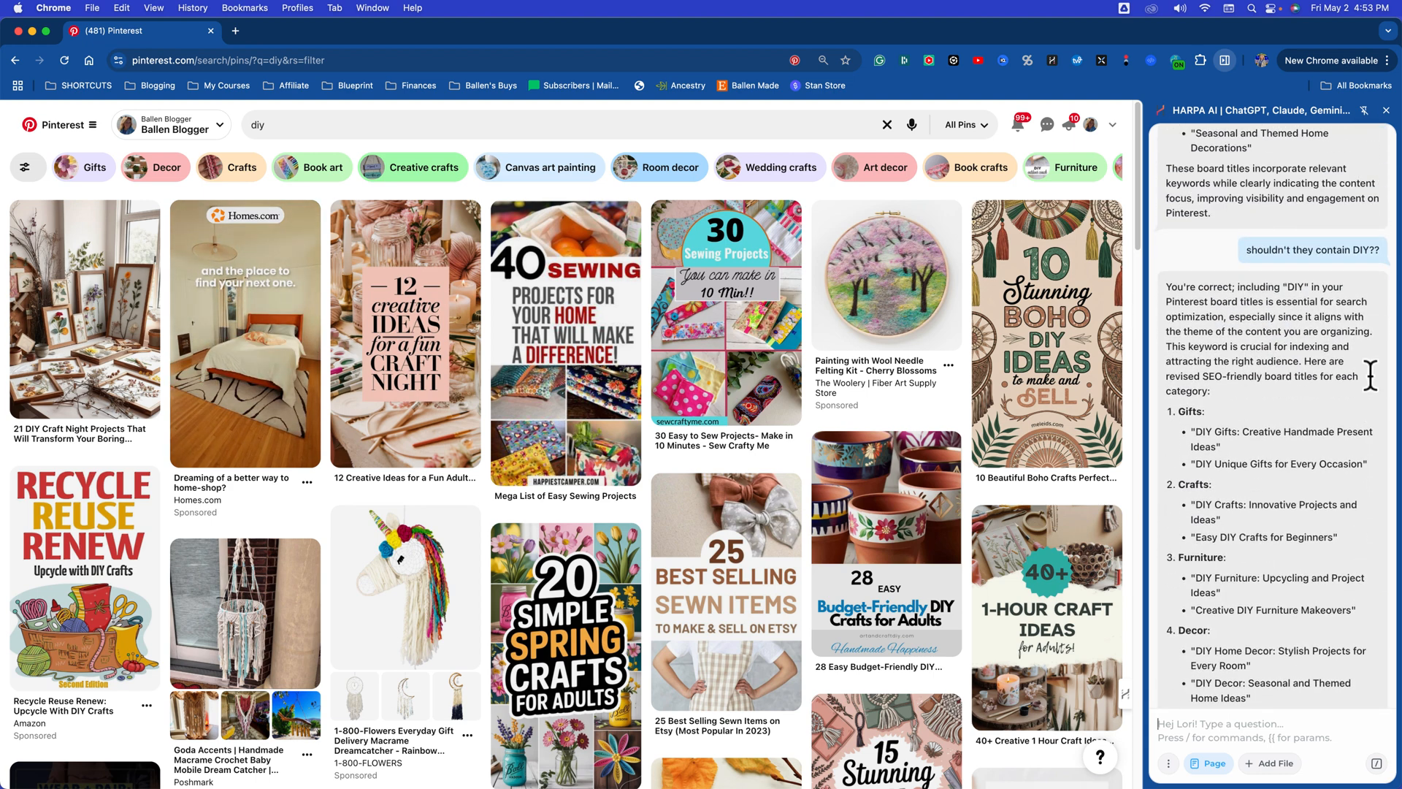
# Step: Highlight the suggested gift and craft titles, and ask the assistant "now give me the board description for each, focus on keywords"
pyautogui.moveTo(1193, 432); pyautogui.dragTo(1326, 456)
pyautogui.moveTo(1189, 463); pyautogui.dragTo(1377, 467)
pyautogui.scroll(-3, 1306, 448)
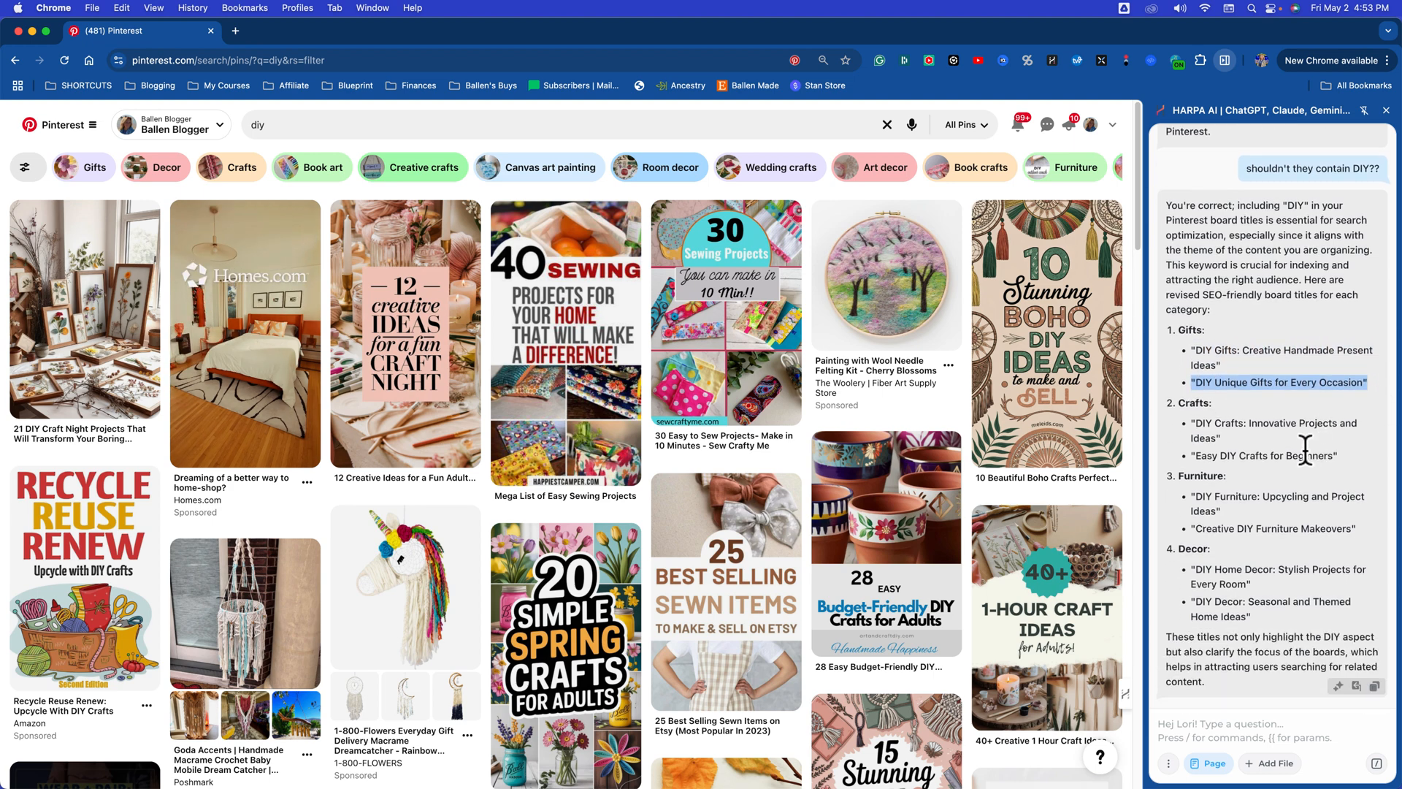
pyautogui.moveTo(1188, 424); pyautogui.dragTo(1352, 441)
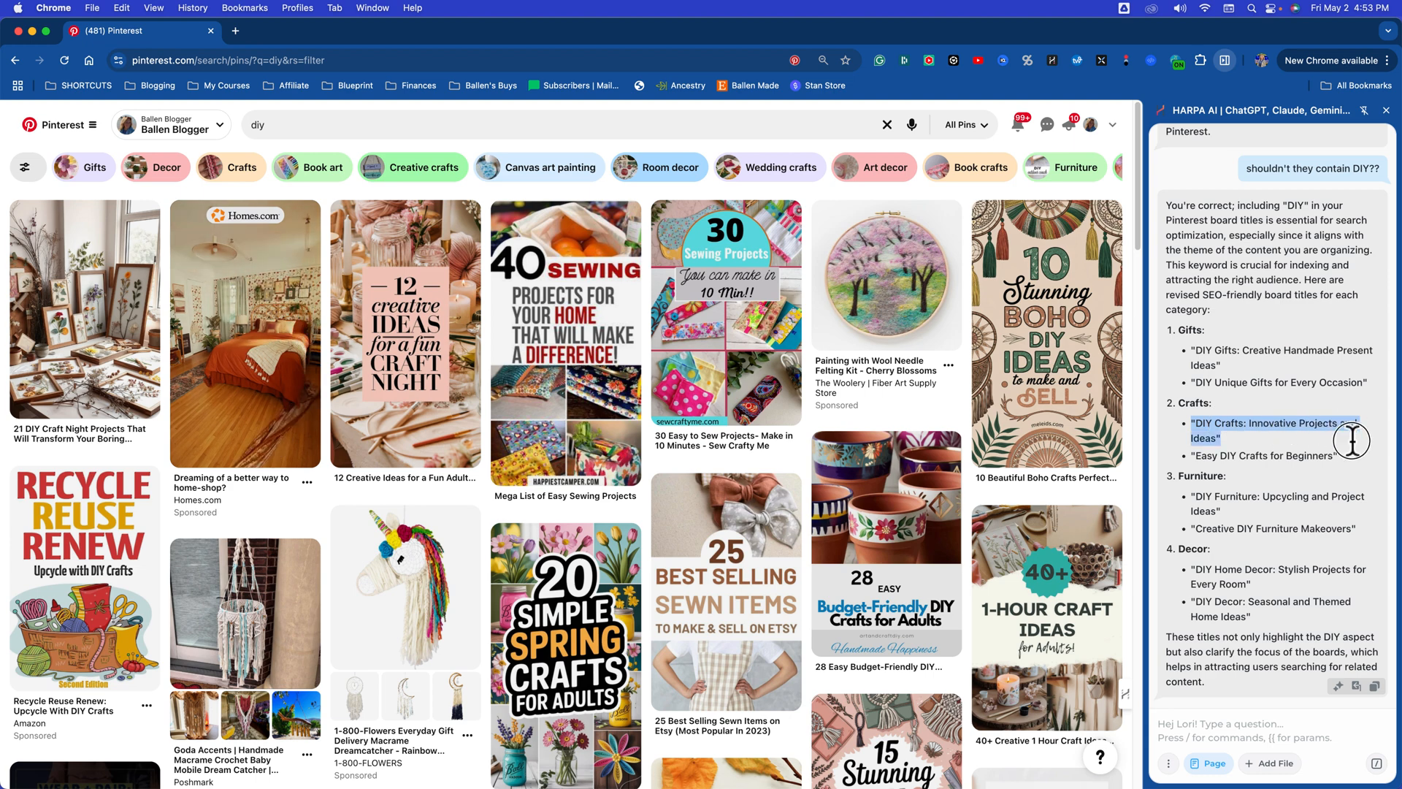
pyautogui.click(1211, 730)
pyautogui.write('now give me')
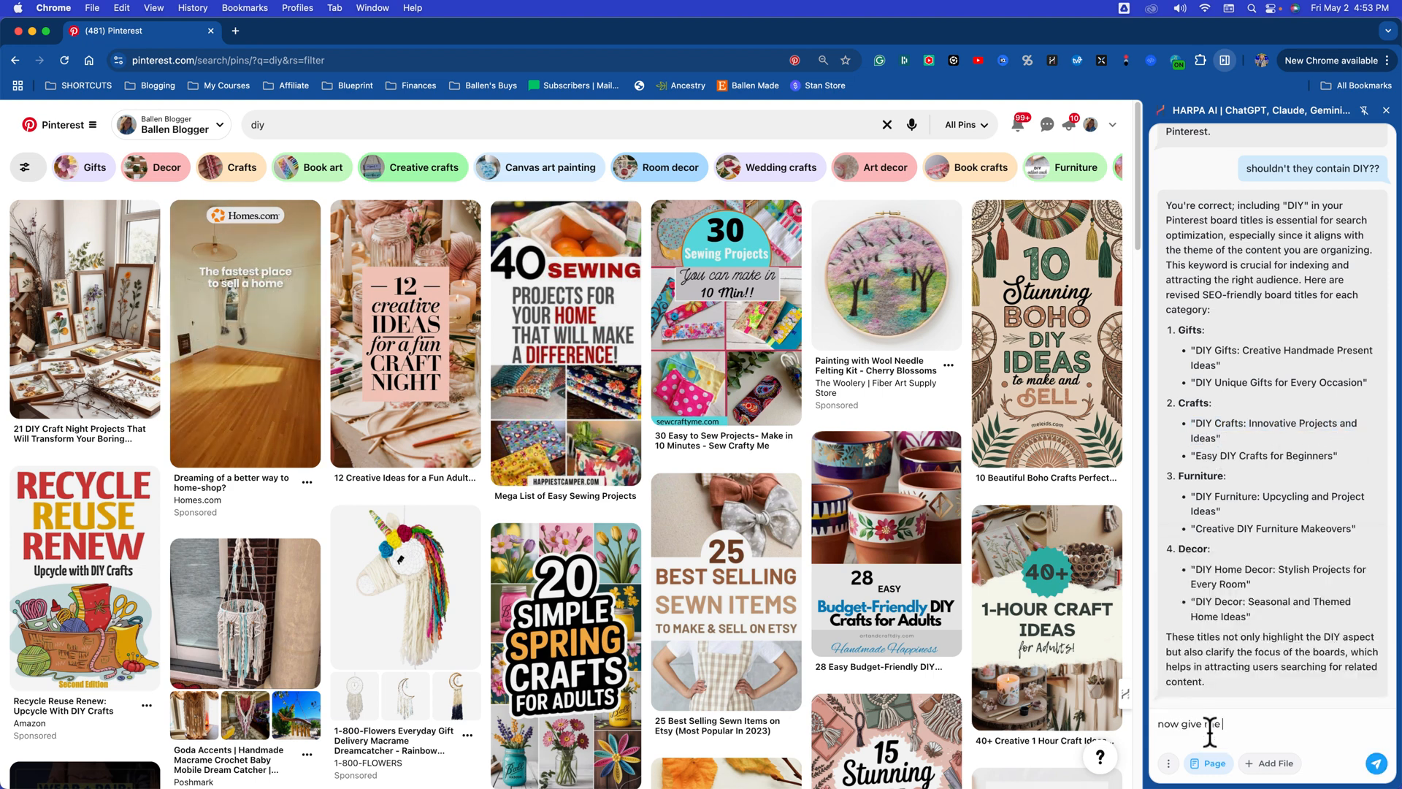
pyautogui.write(' the board descript')
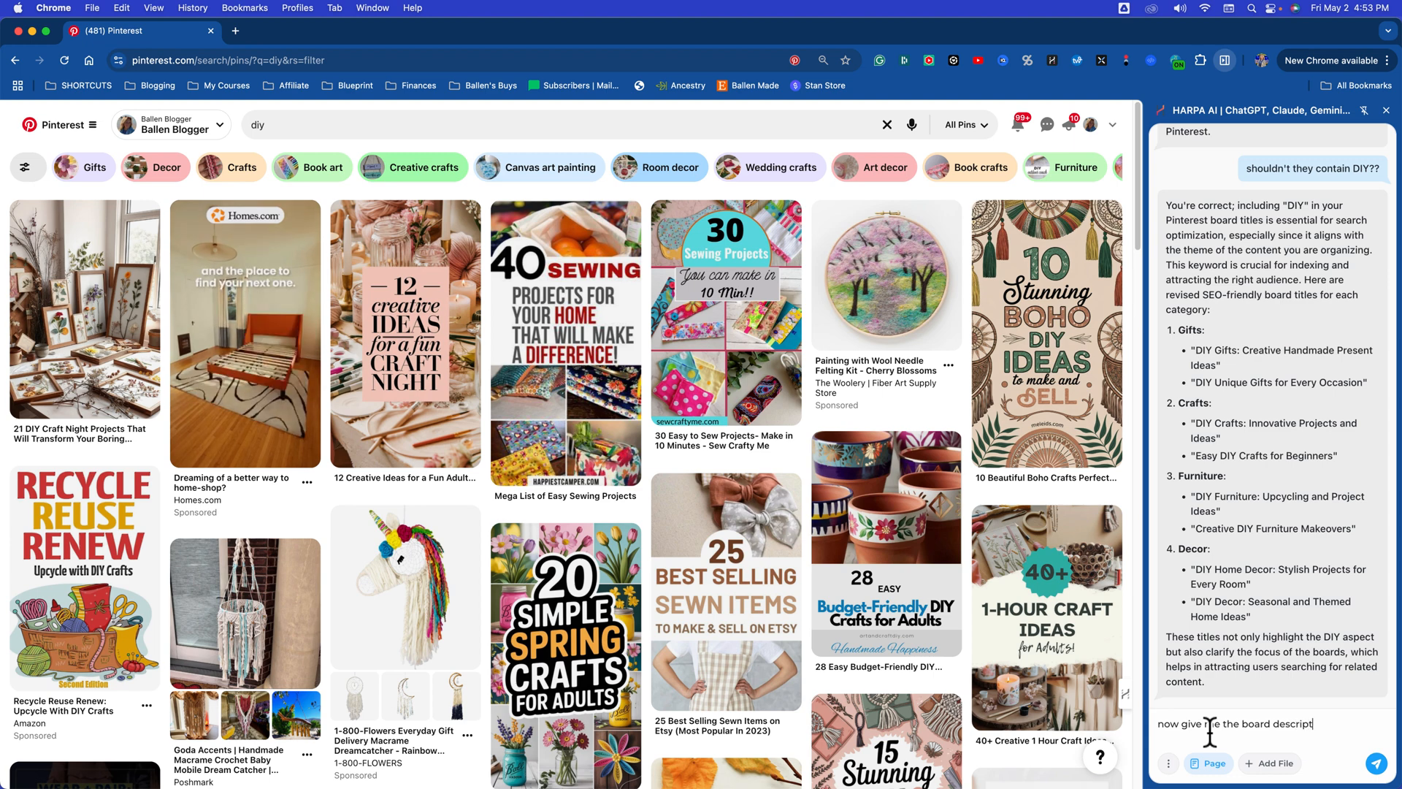
pyautogui.write('ion for each, focus on keywords')
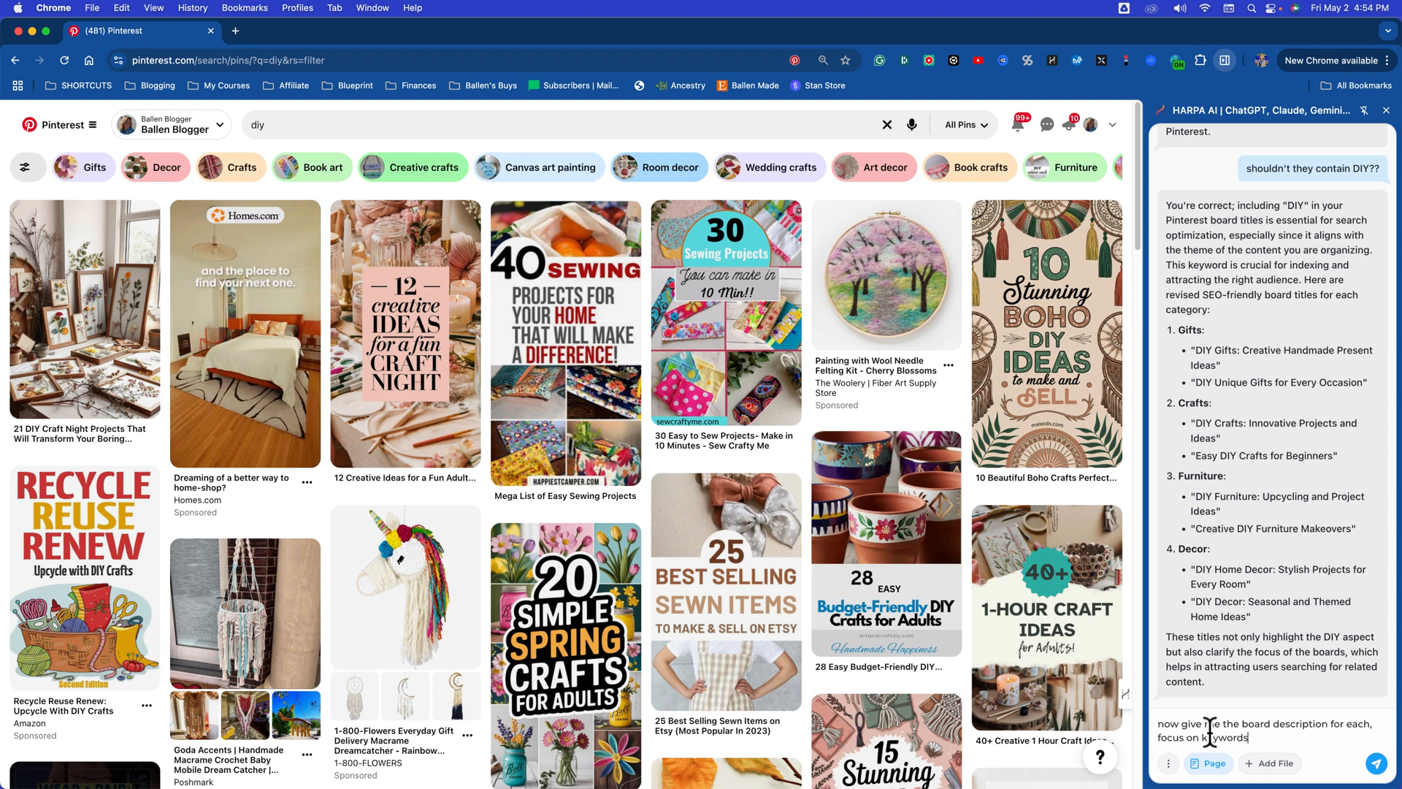
pyautogui.press('Return')
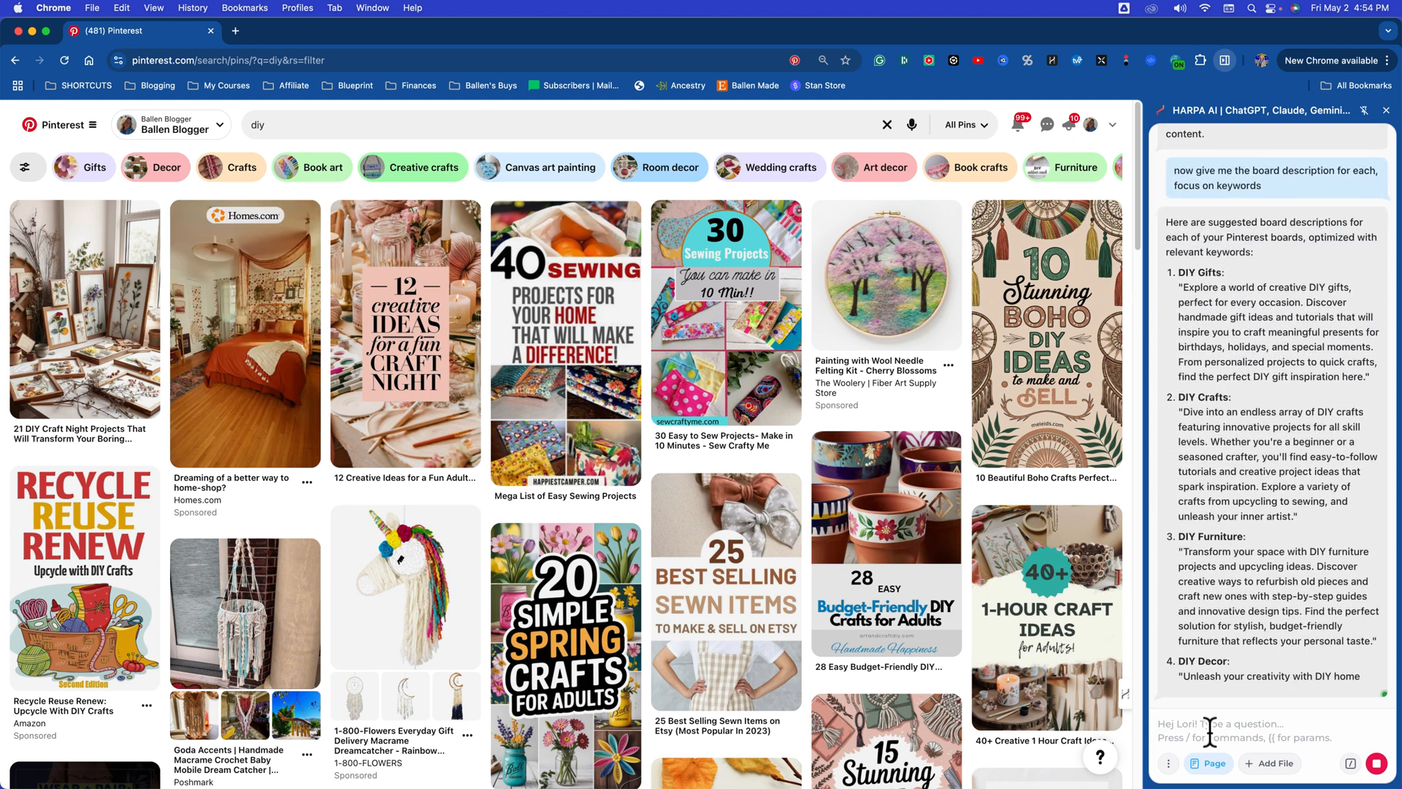
pyautogui.scroll(3, 1271, 445)
pyautogui.scroll(3, 1263, 432)
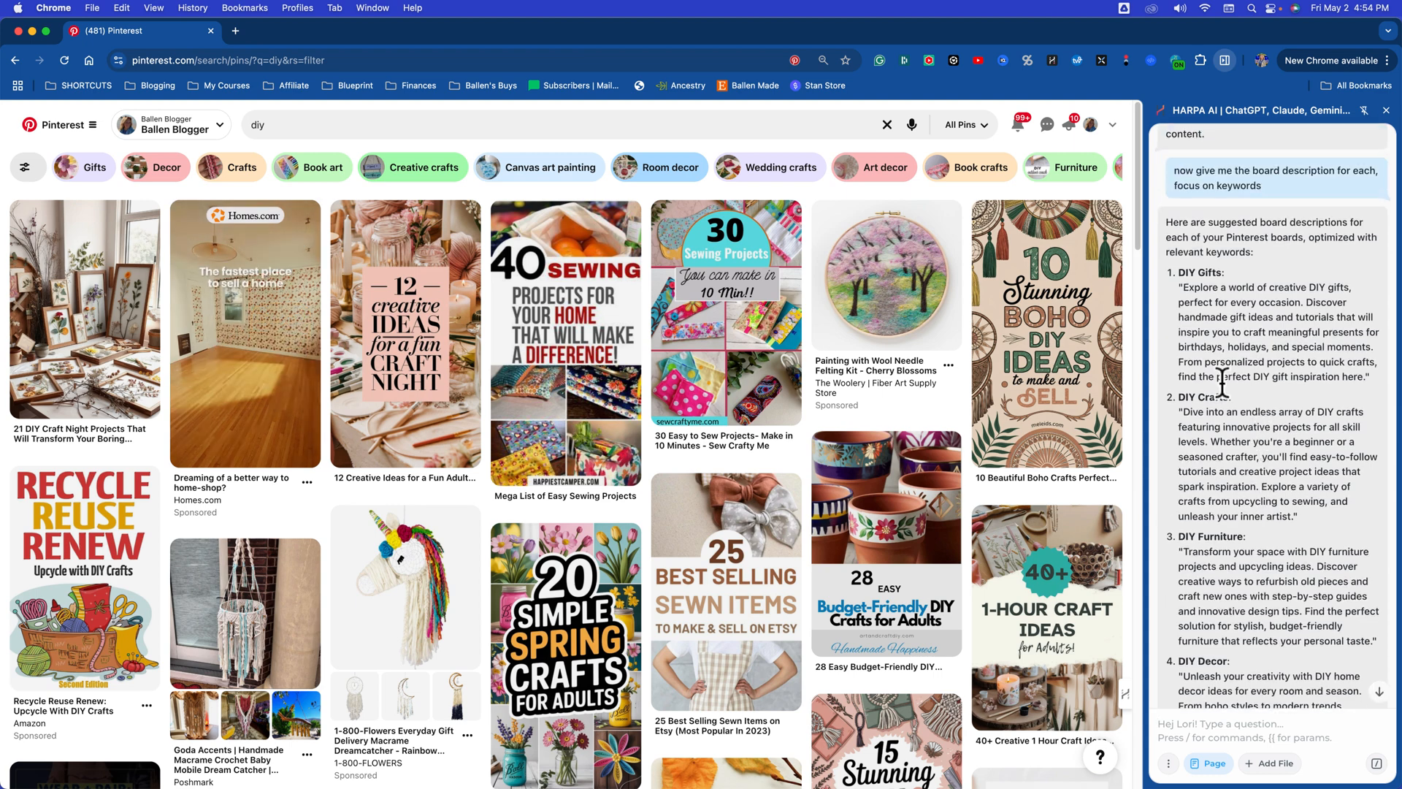
# Step: Open the first creator profile suggested for the "diy" search and look through its saved boards
pyautogui.click(962, 130)
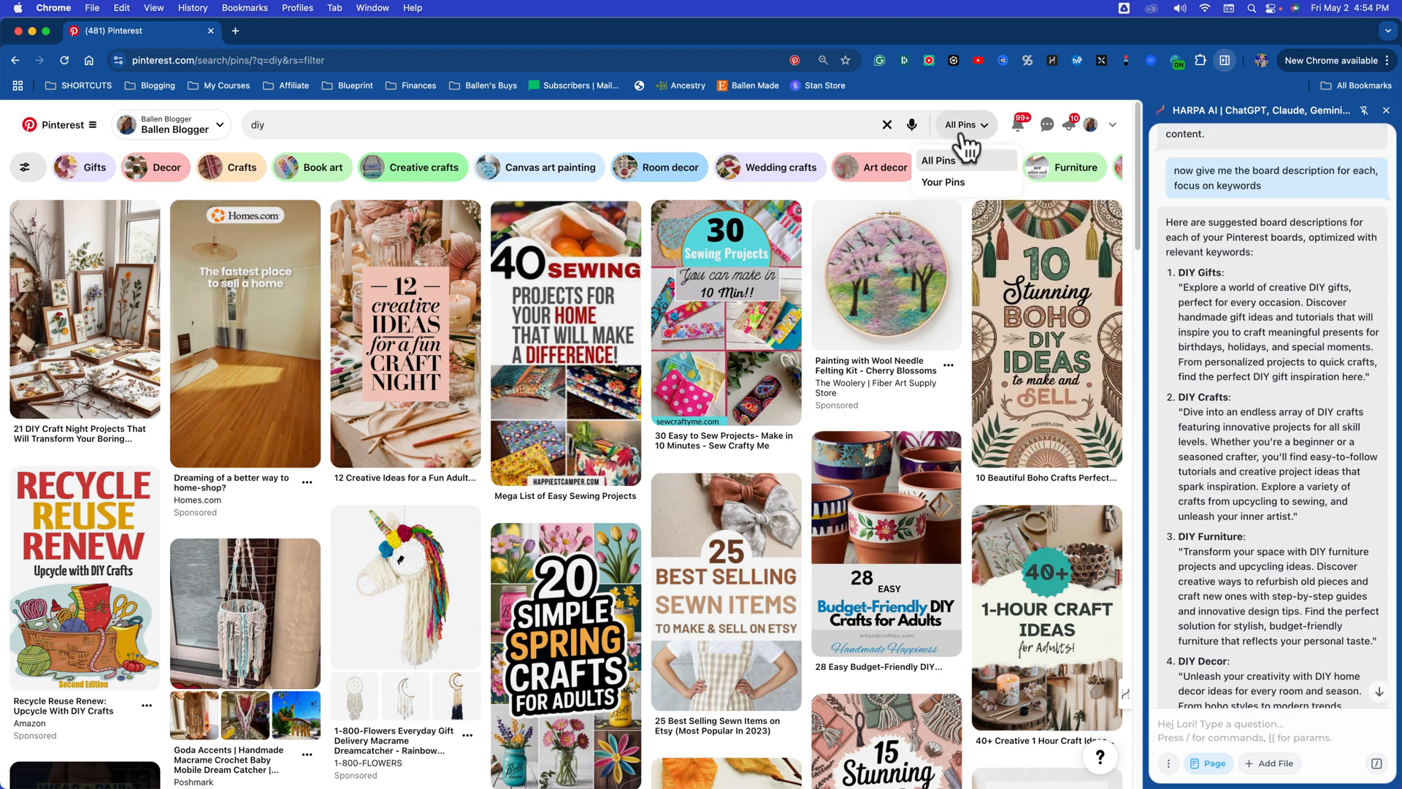
pyautogui.click(335, 128)
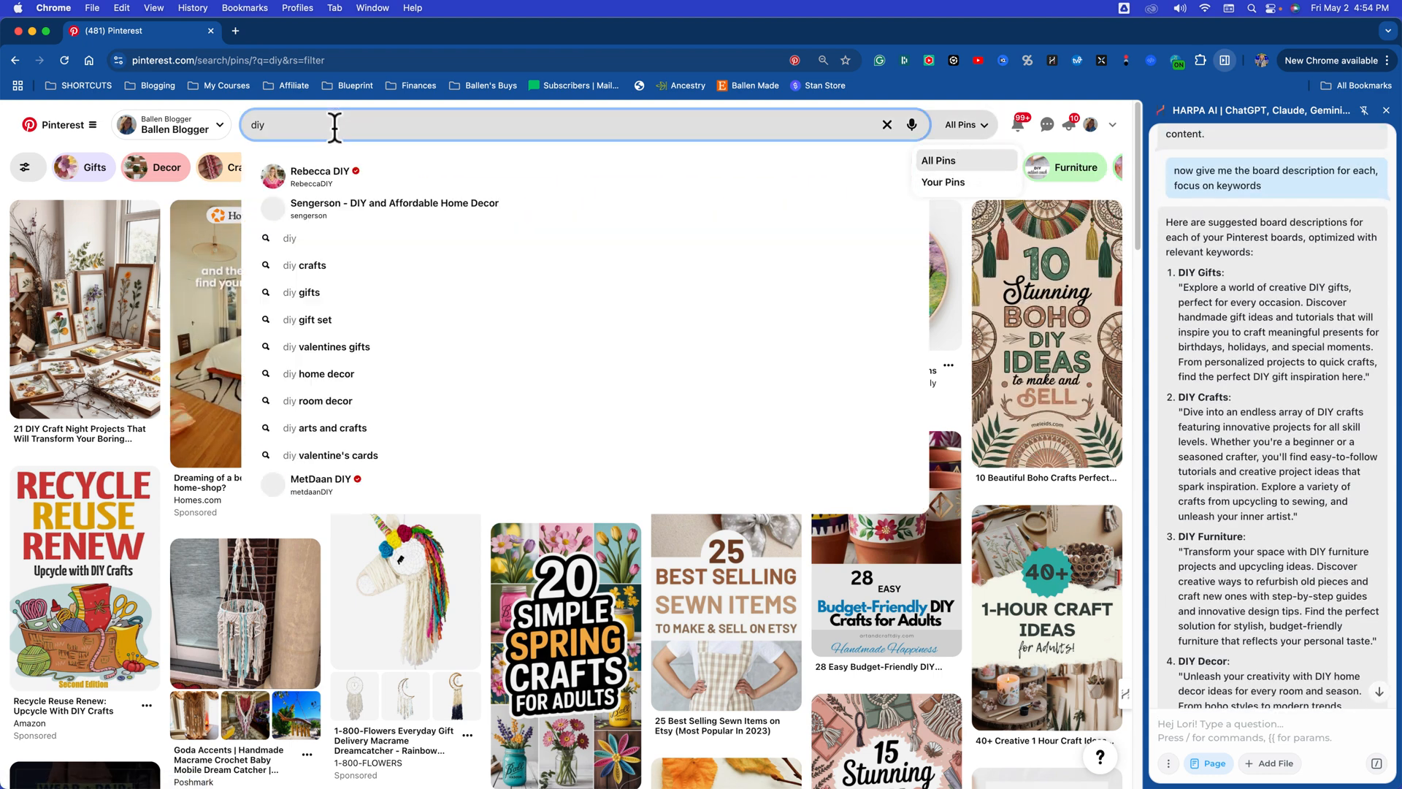
pyautogui.click(969, 127)
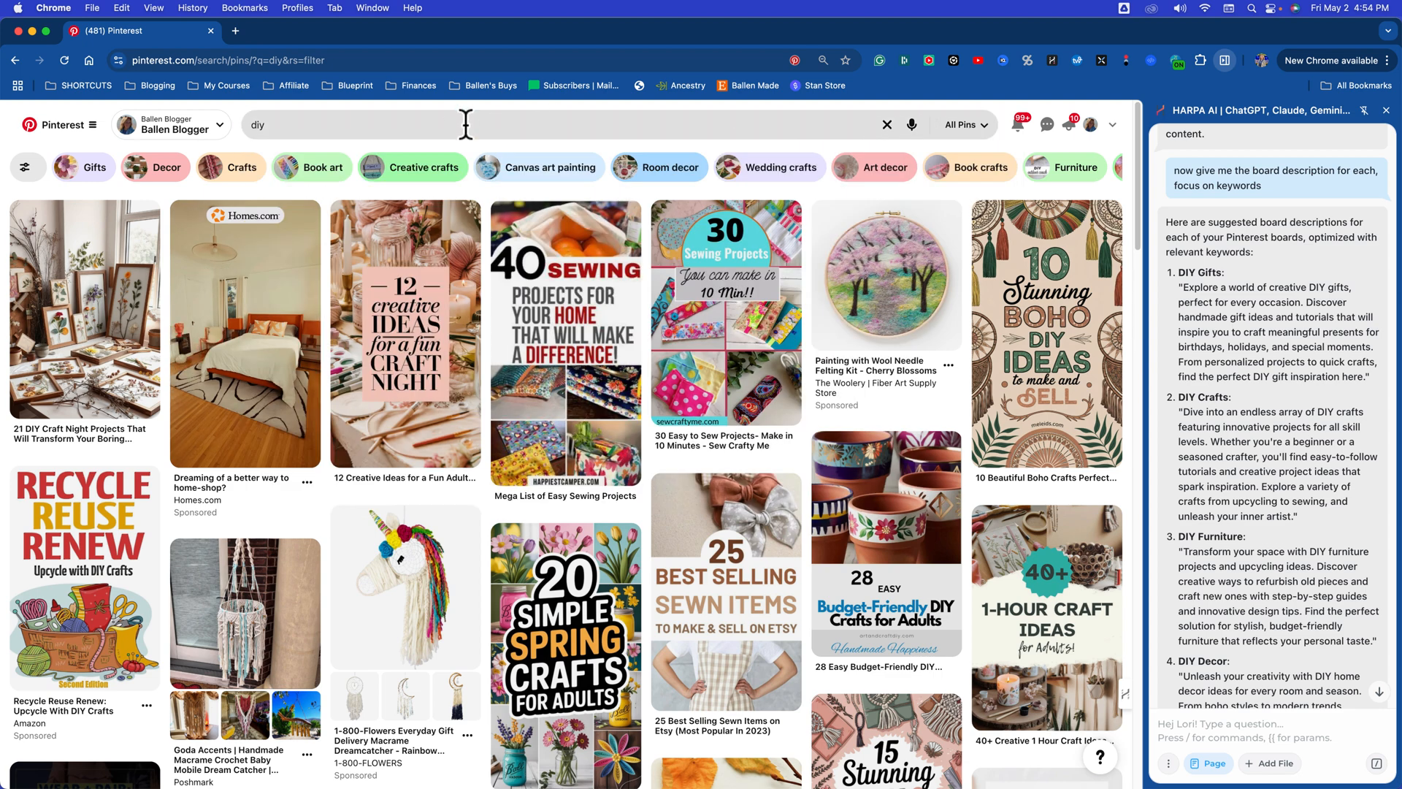
pyautogui.click(285, 124)
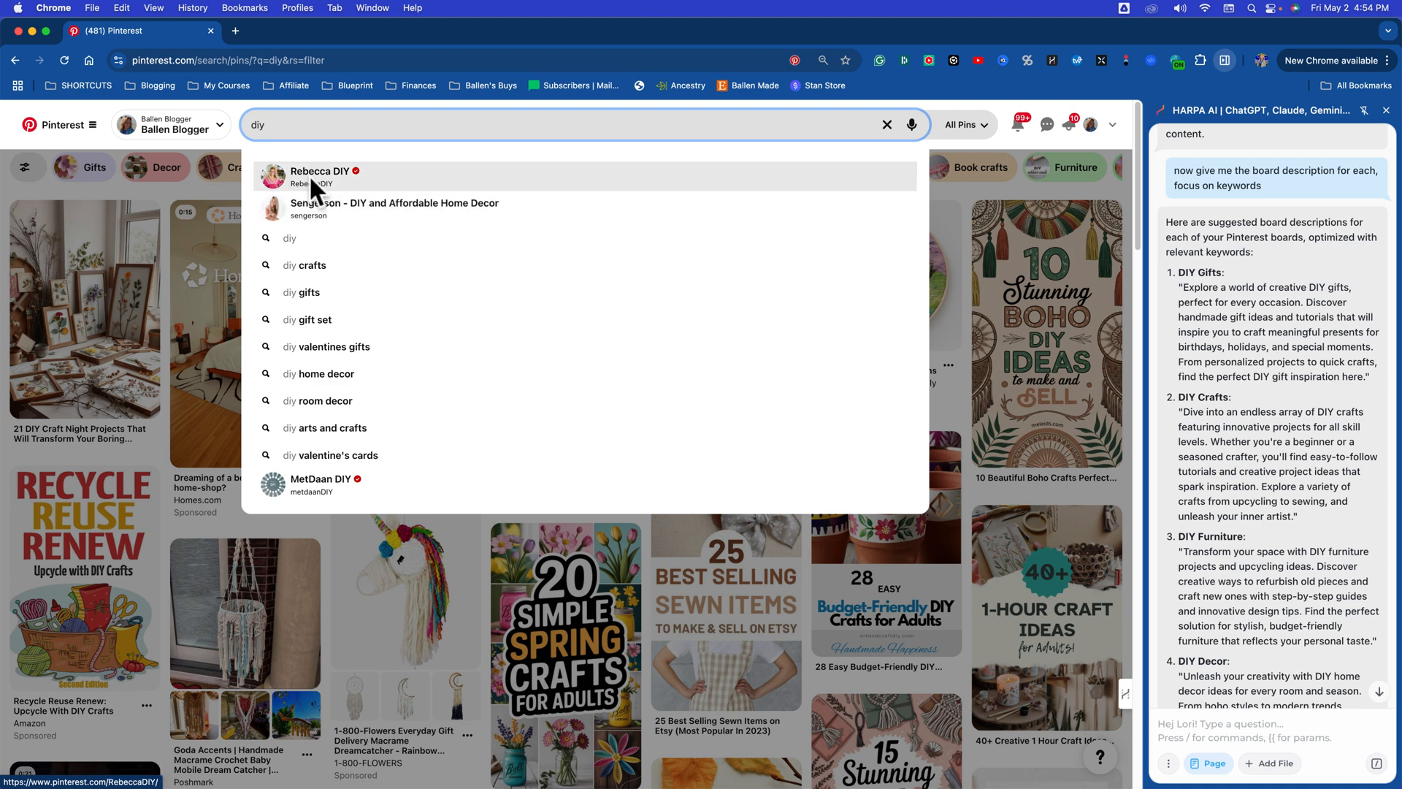
pyautogui.click(356, 190)
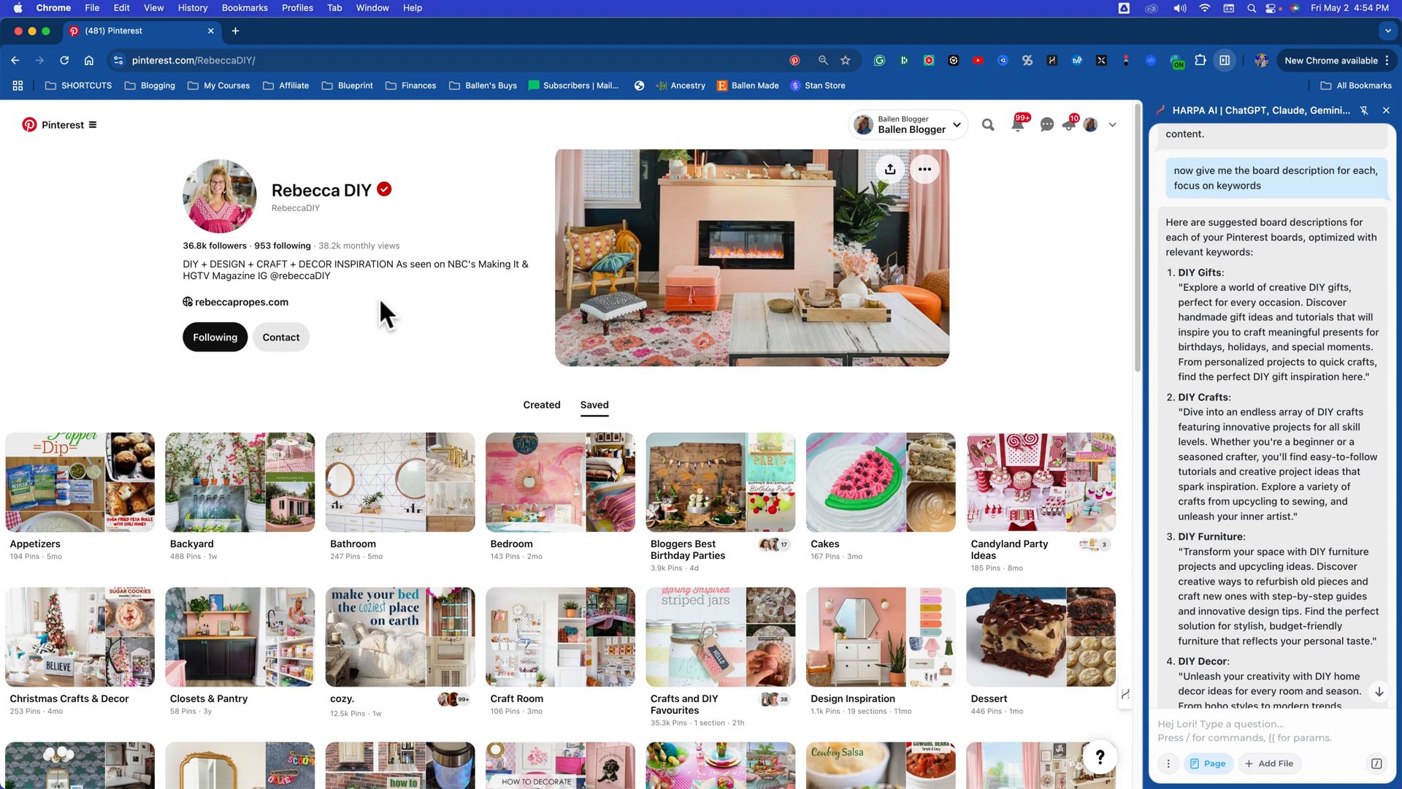
pyautogui.scroll(-1, 379, 298)
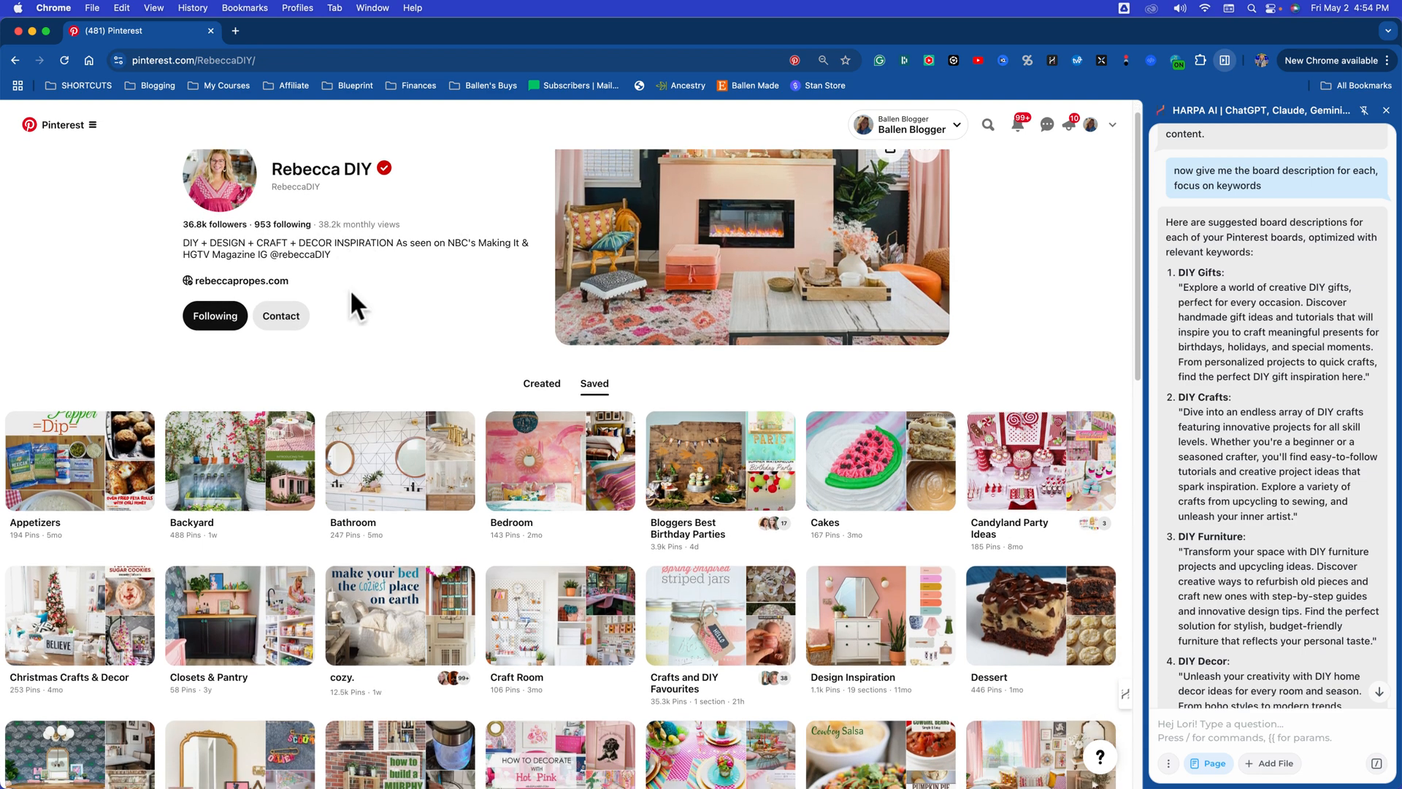
pyautogui.scroll(-5, 351, 294)
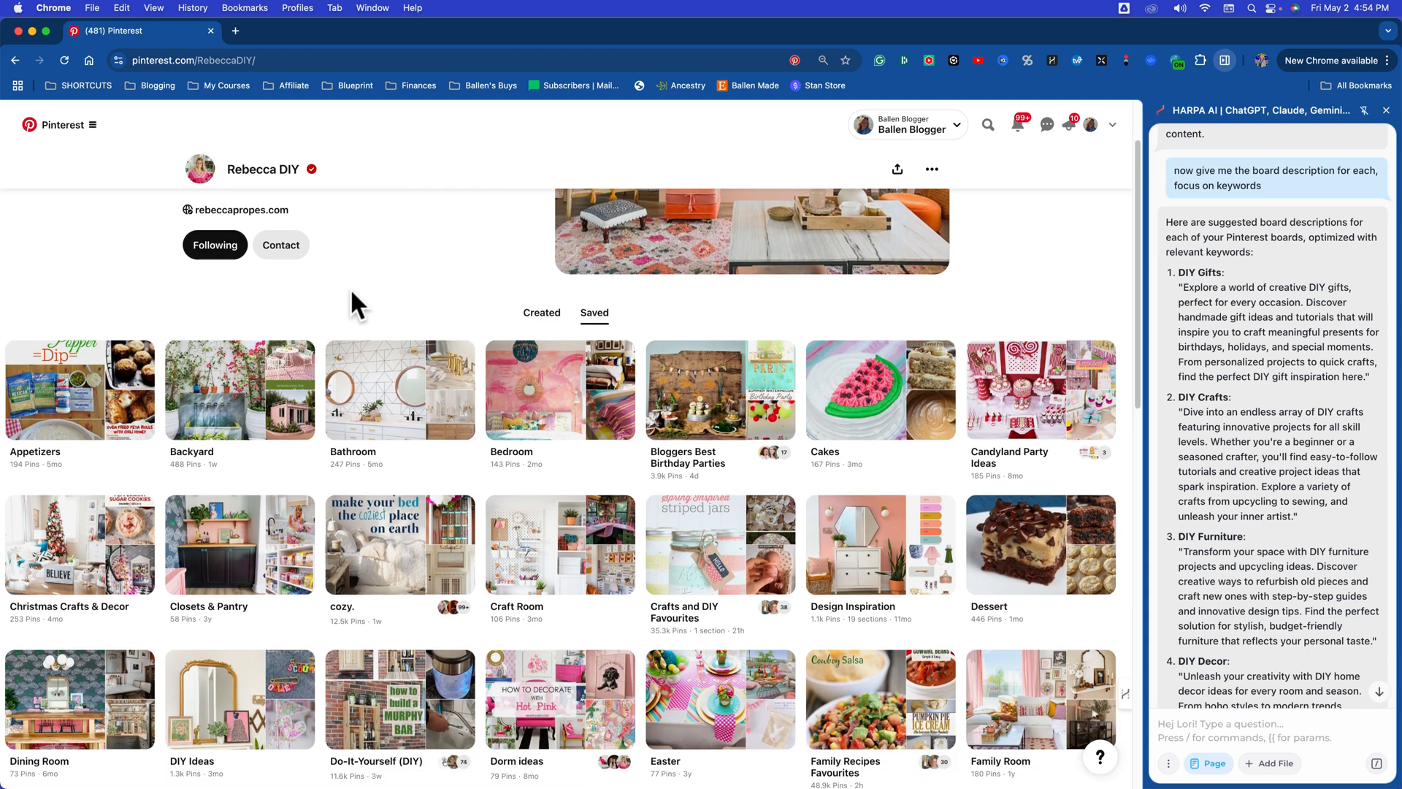
# Step: Look over the creator's saved boards and ask the assistant to "analyze this account"
pyautogui.scroll(-3, 350, 293)
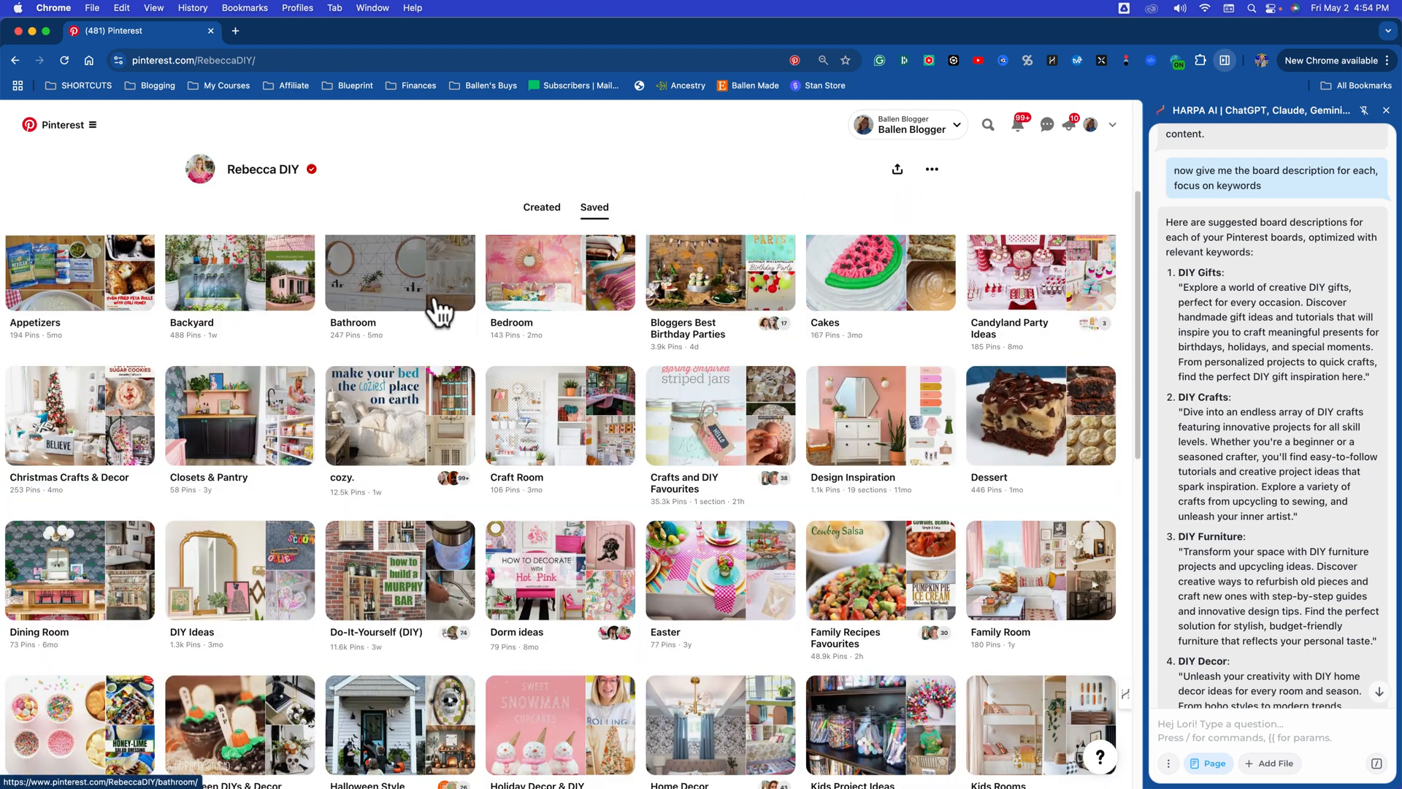
pyautogui.scroll(-1, 679, 350)
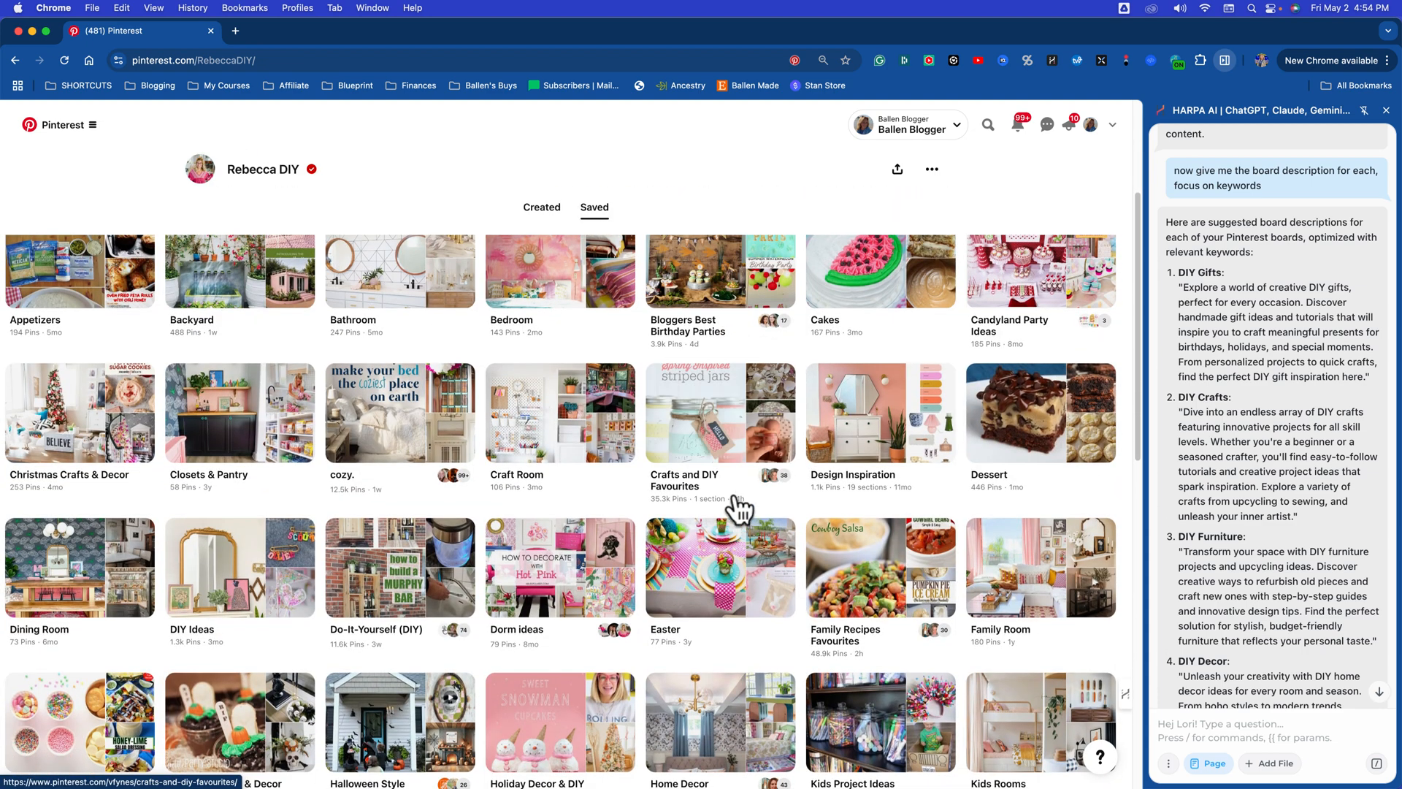
pyautogui.scroll(5, 1012, 628)
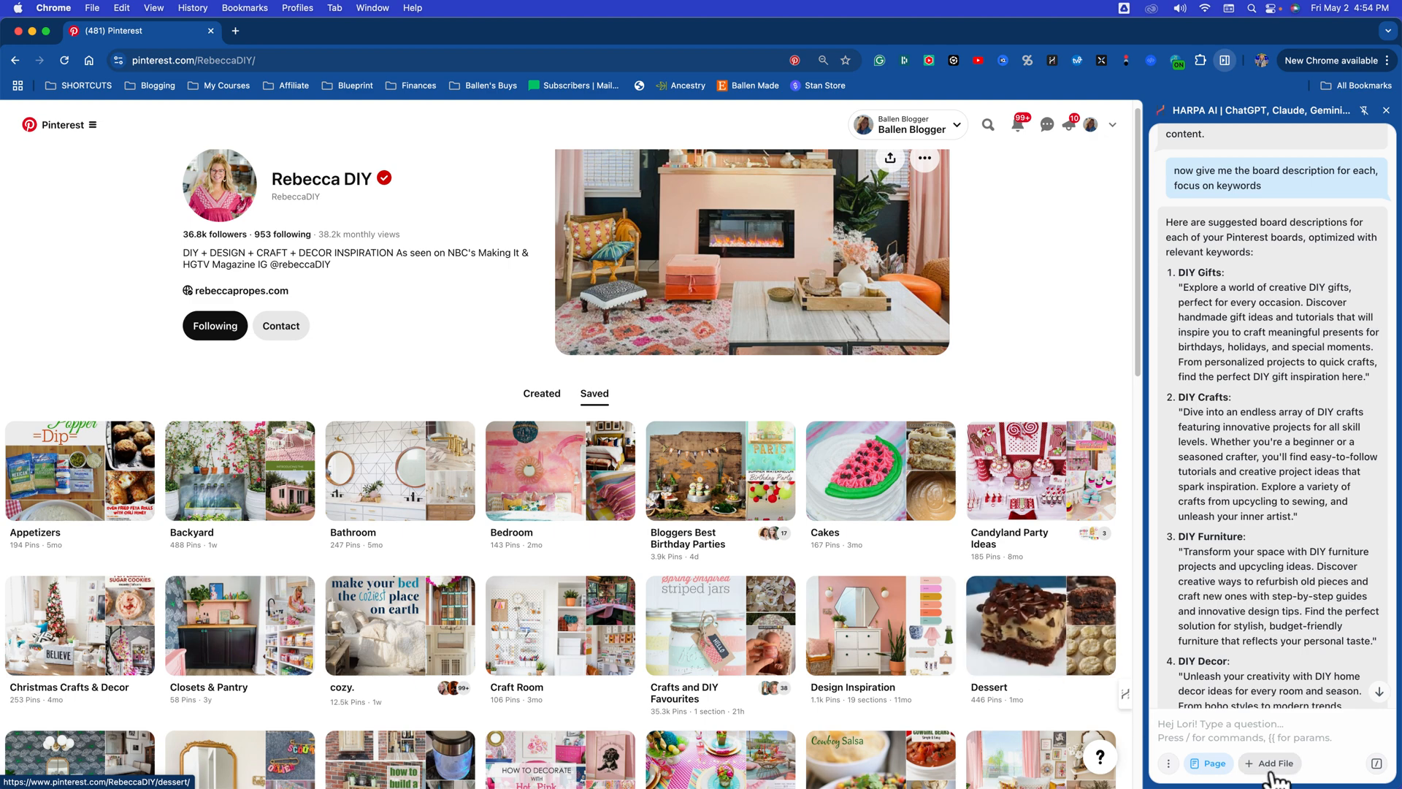
pyautogui.click(1232, 738)
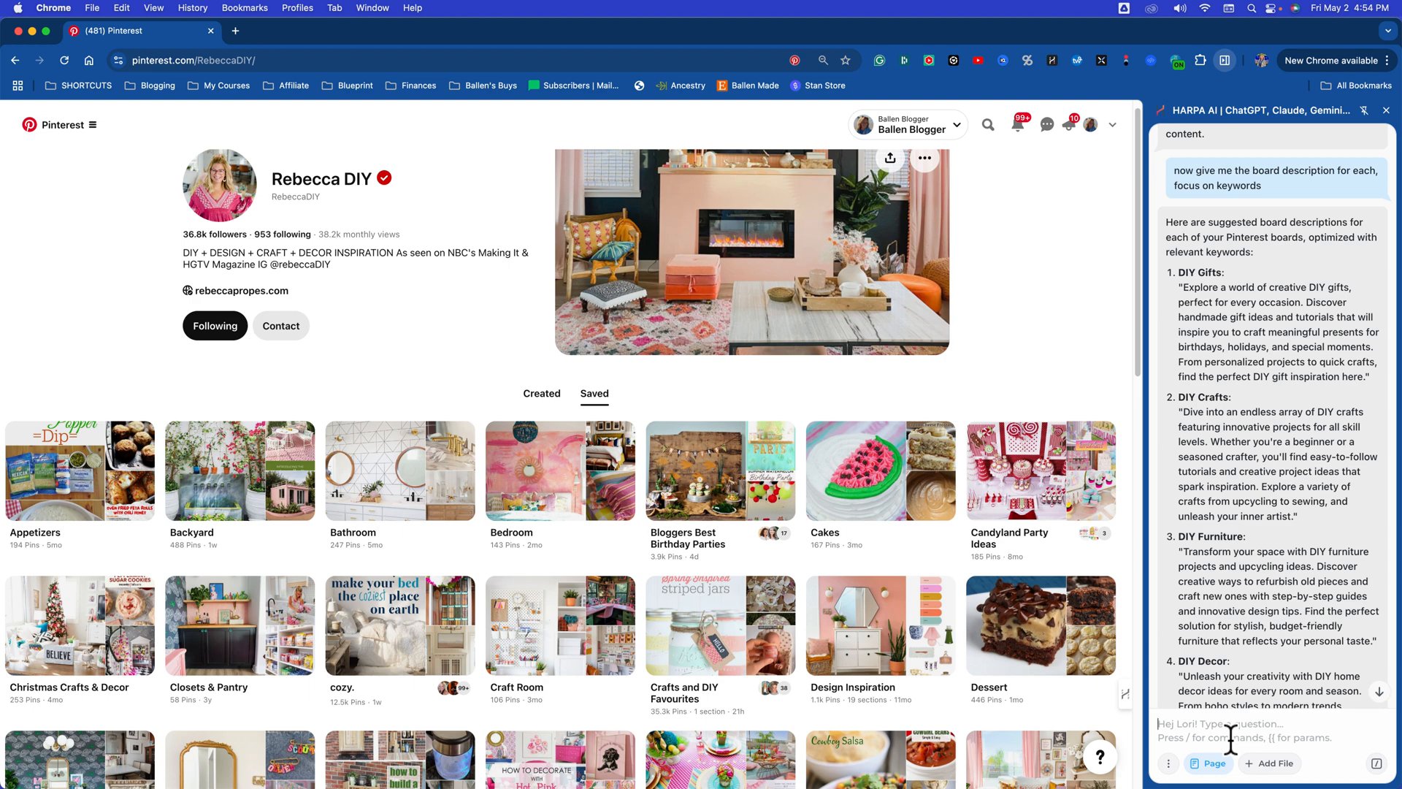
pyautogui.write('nalayz')
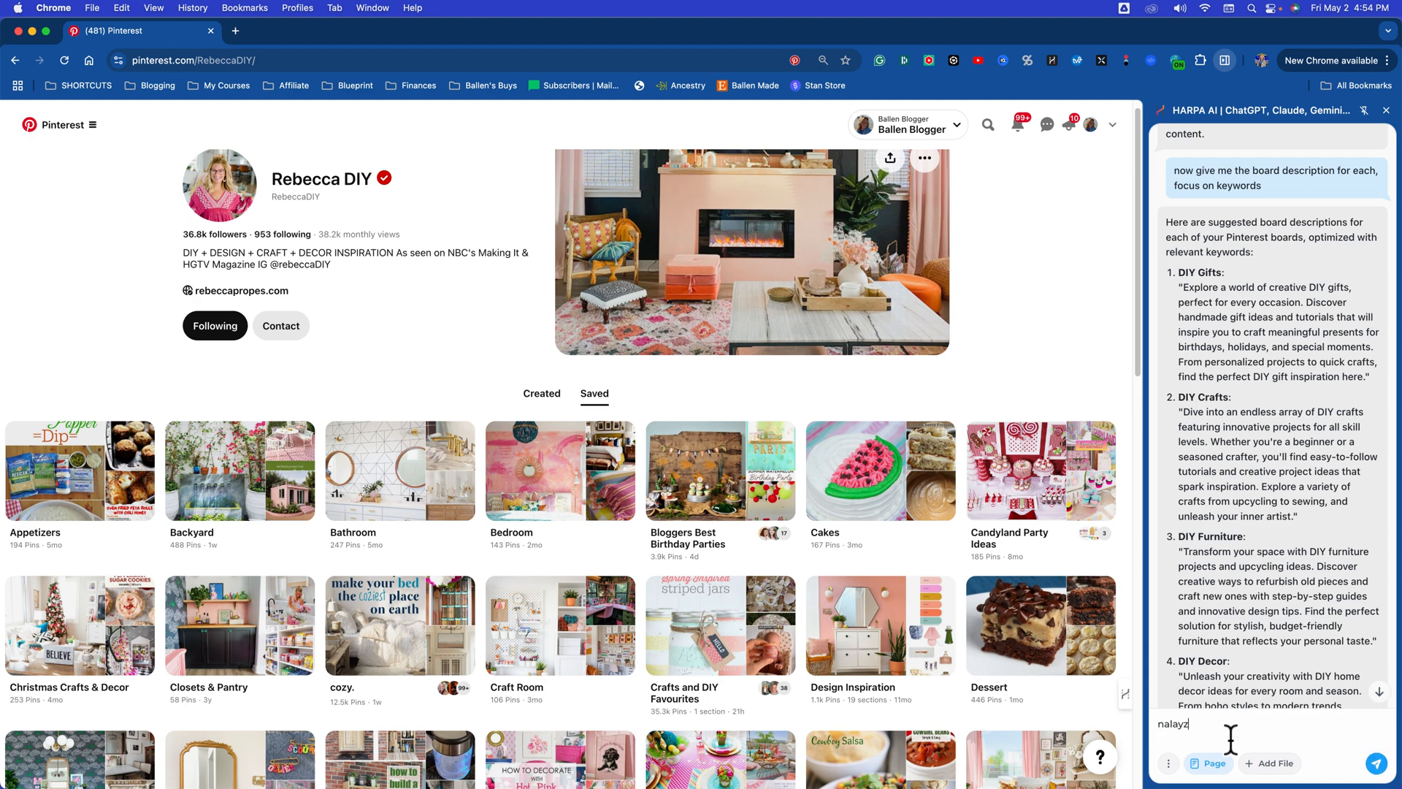
pyautogui.press('BackSpace')
pyautogui.write('an')
pyautogui.press('Return')
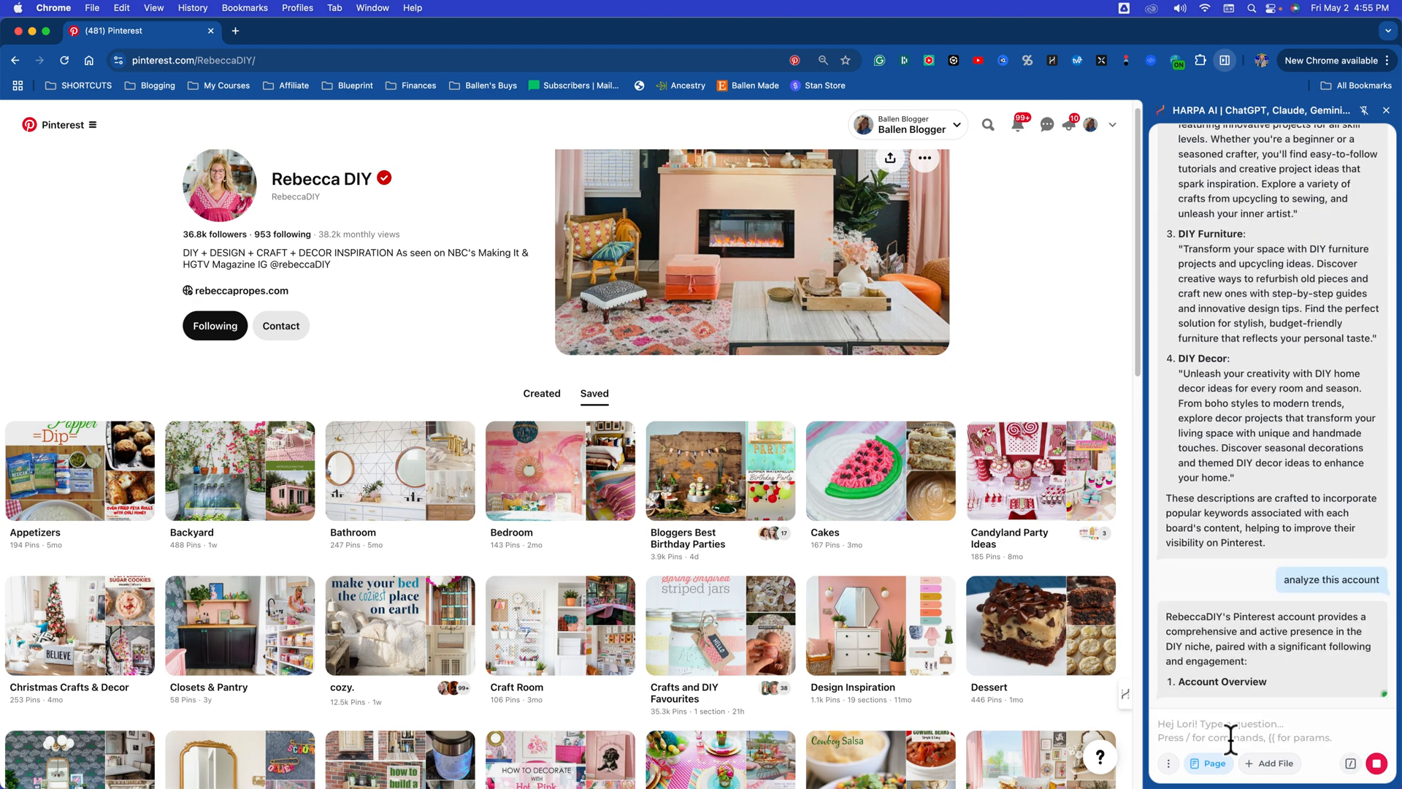
# Step: Read through the assistant's account analysis, from the account overview and content variety to the popular boards and engagement points
pyautogui.scroll(5, 1282, 655)
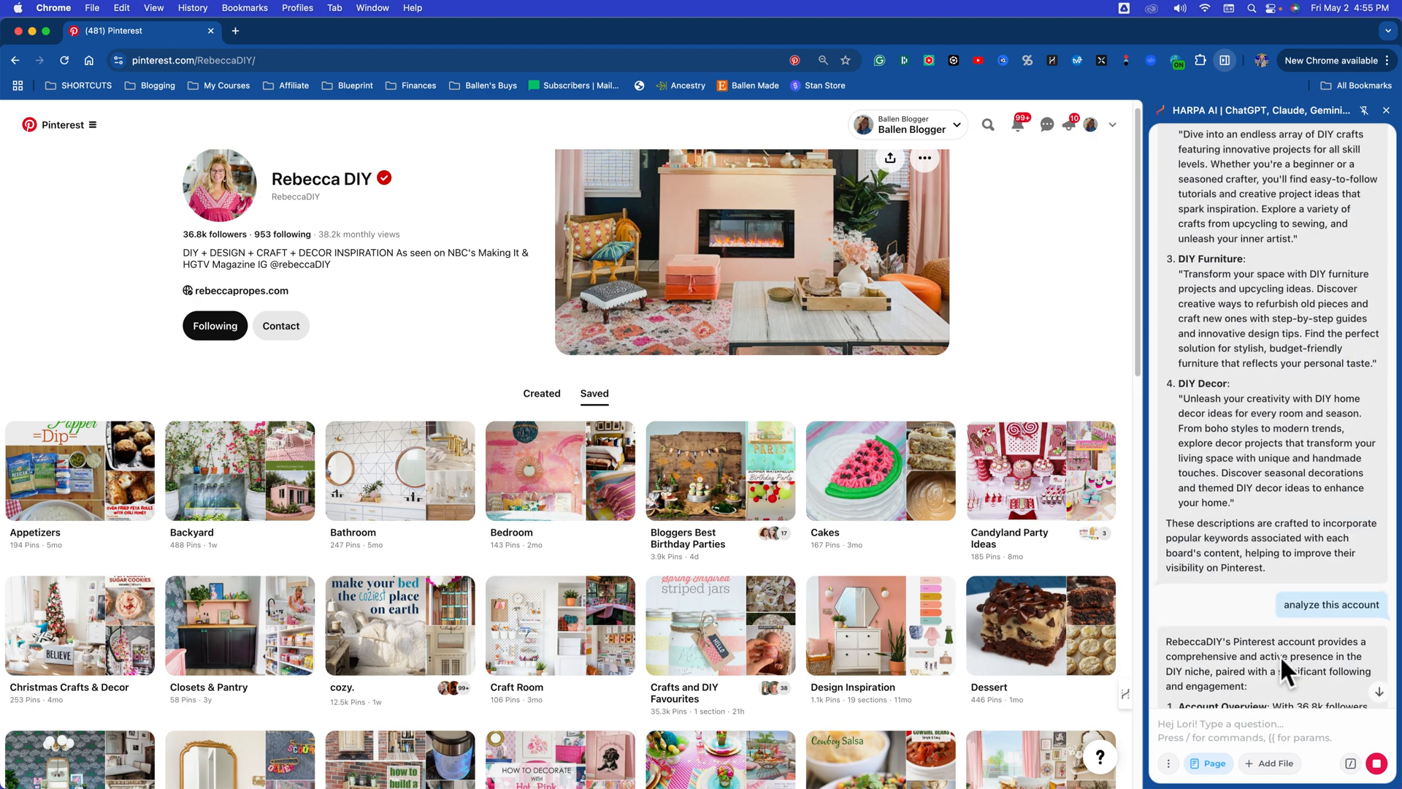
pyautogui.scroll(-3, 1281, 659)
pyautogui.scroll(-1, 1280, 660)
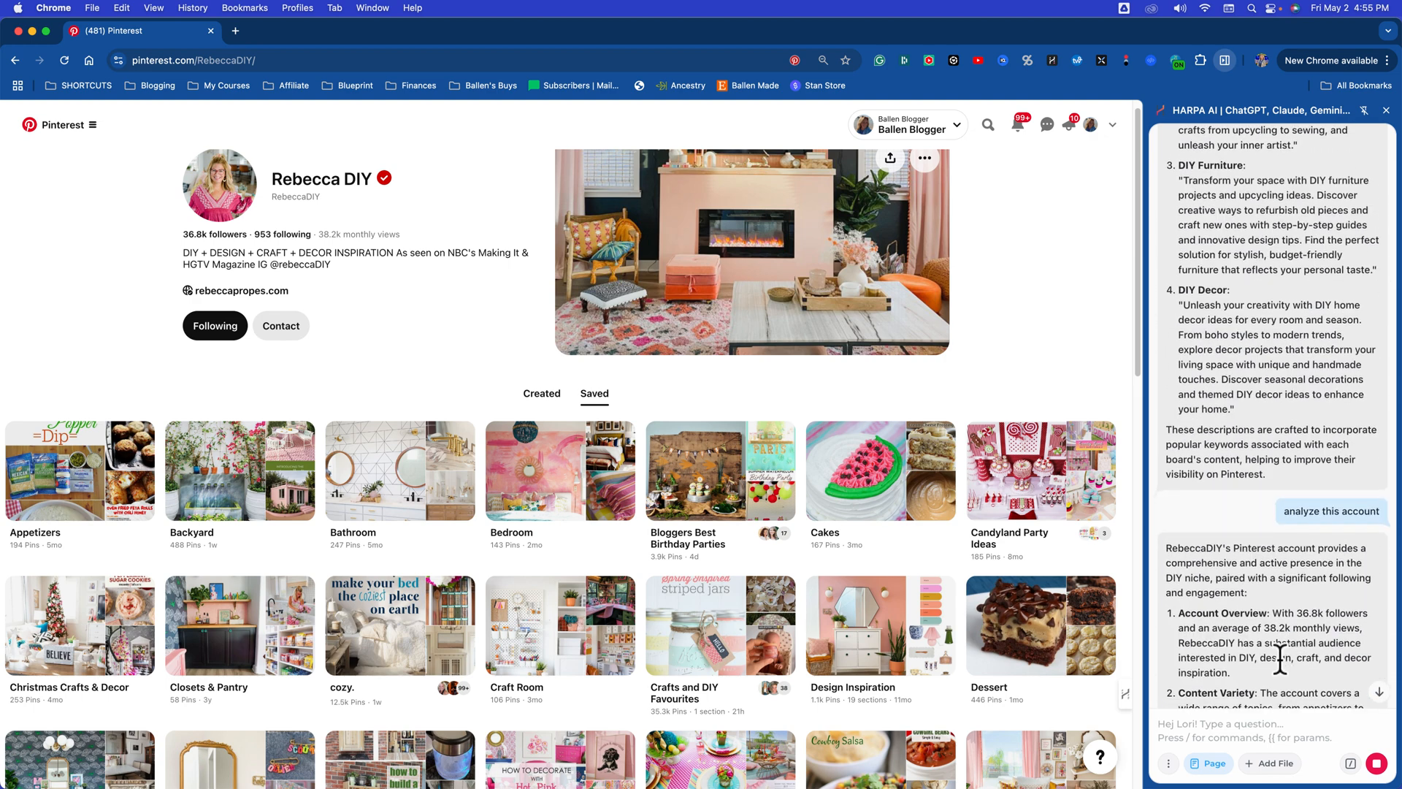
pyautogui.scroll(-1, 1305, 638)
pyautogui.scroll(-2, 1305, 637)
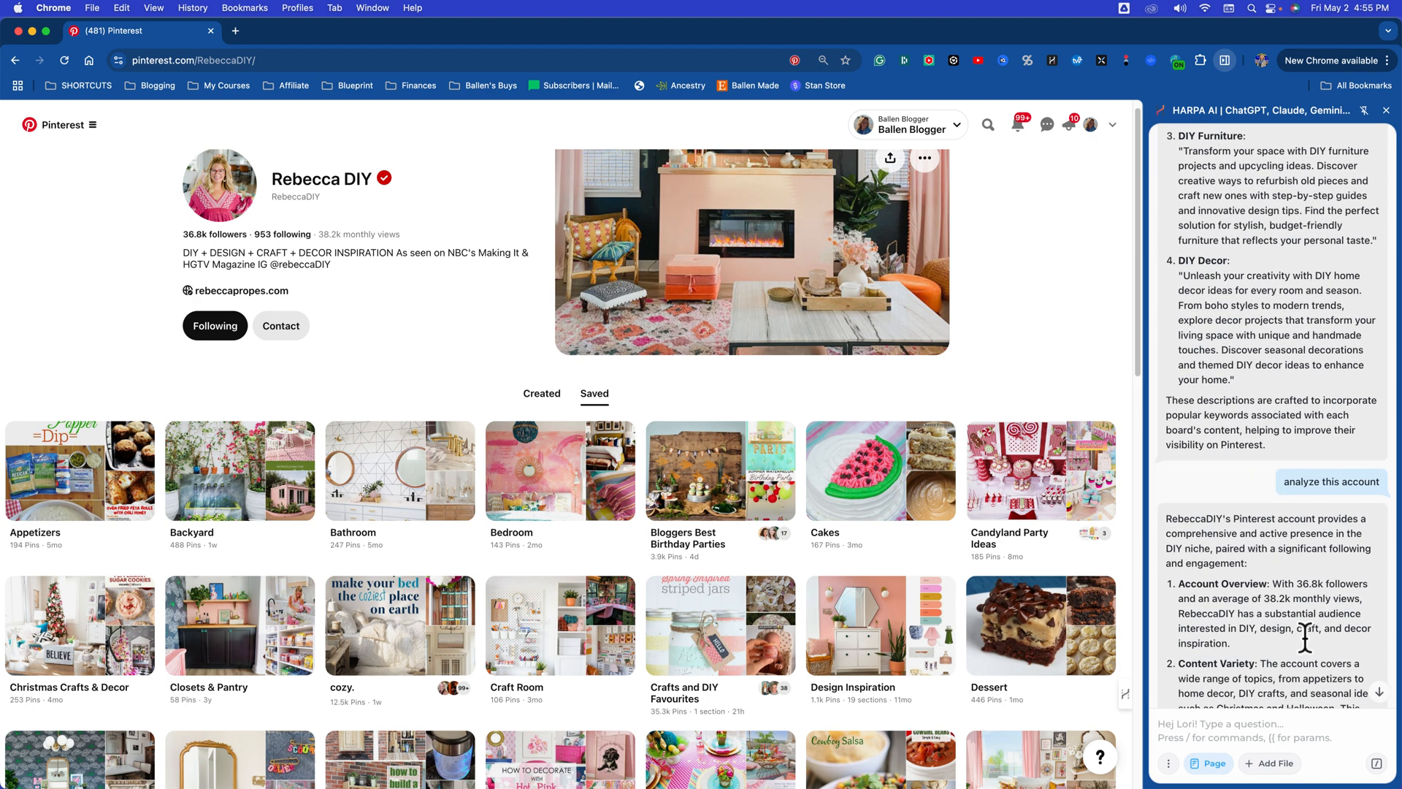
pyautogui.scroll(-2, 1279, 624)
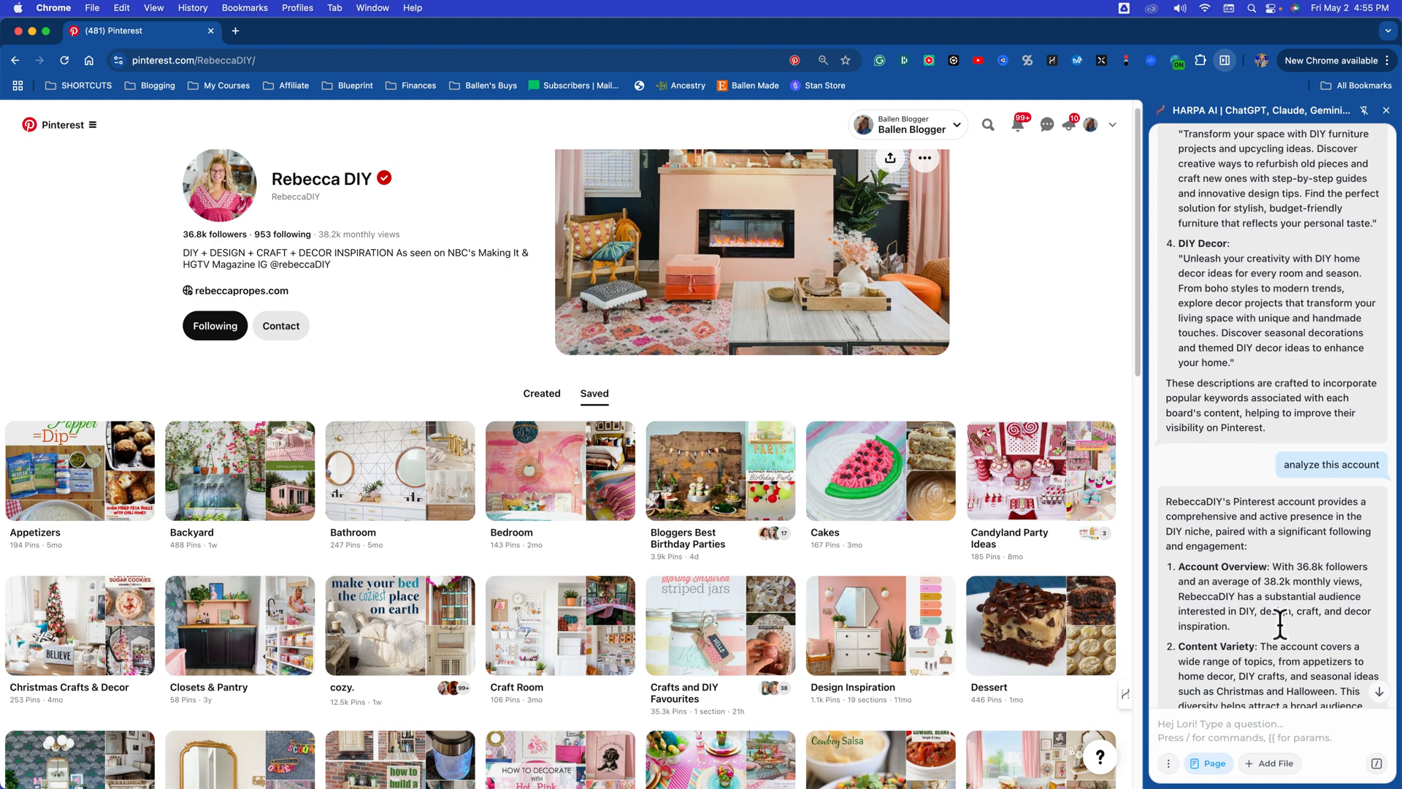
pyautogui.scroll(-5, 1278, 625)
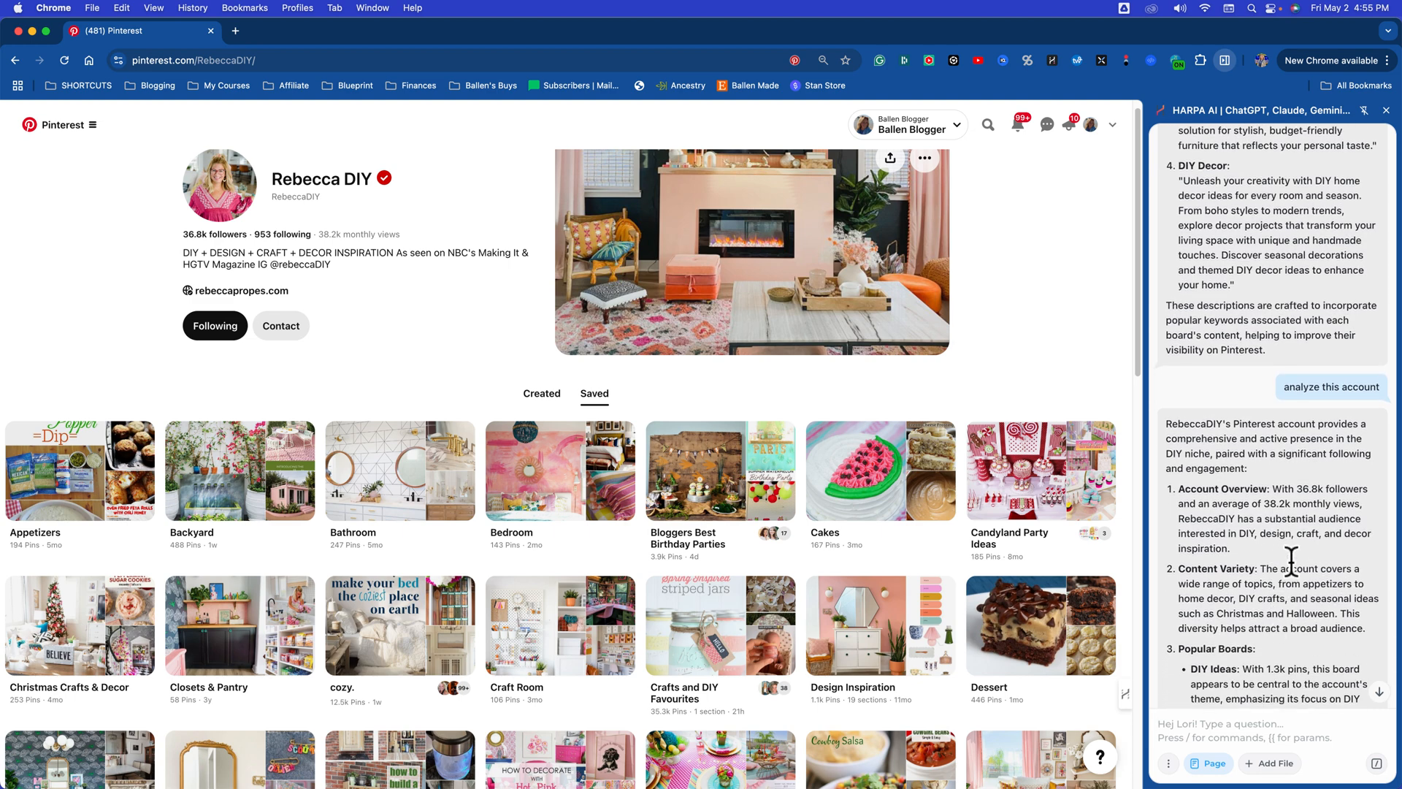
pyautogui.scroll(-1, 1285, 567)
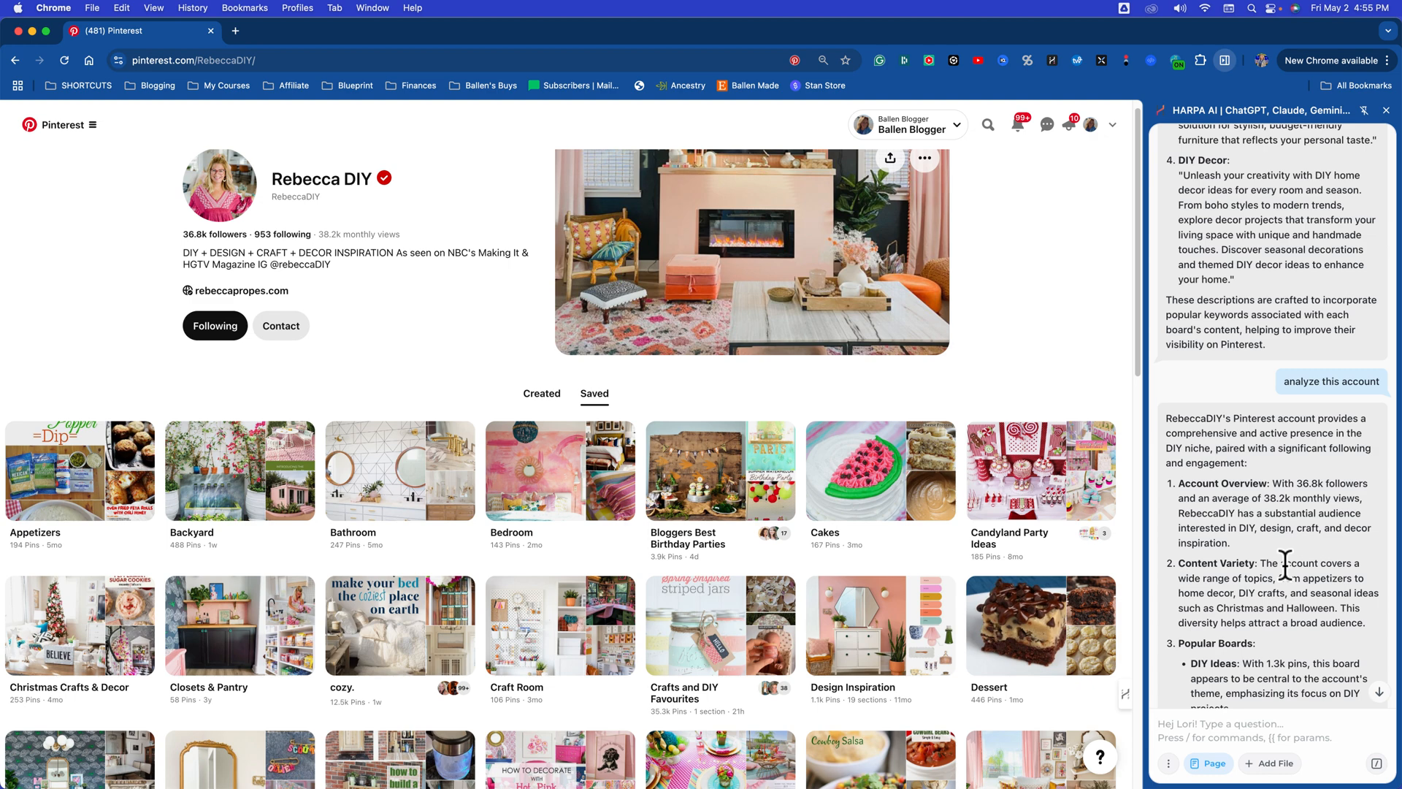
pyautogui.scroll(-3, 1285, 567)
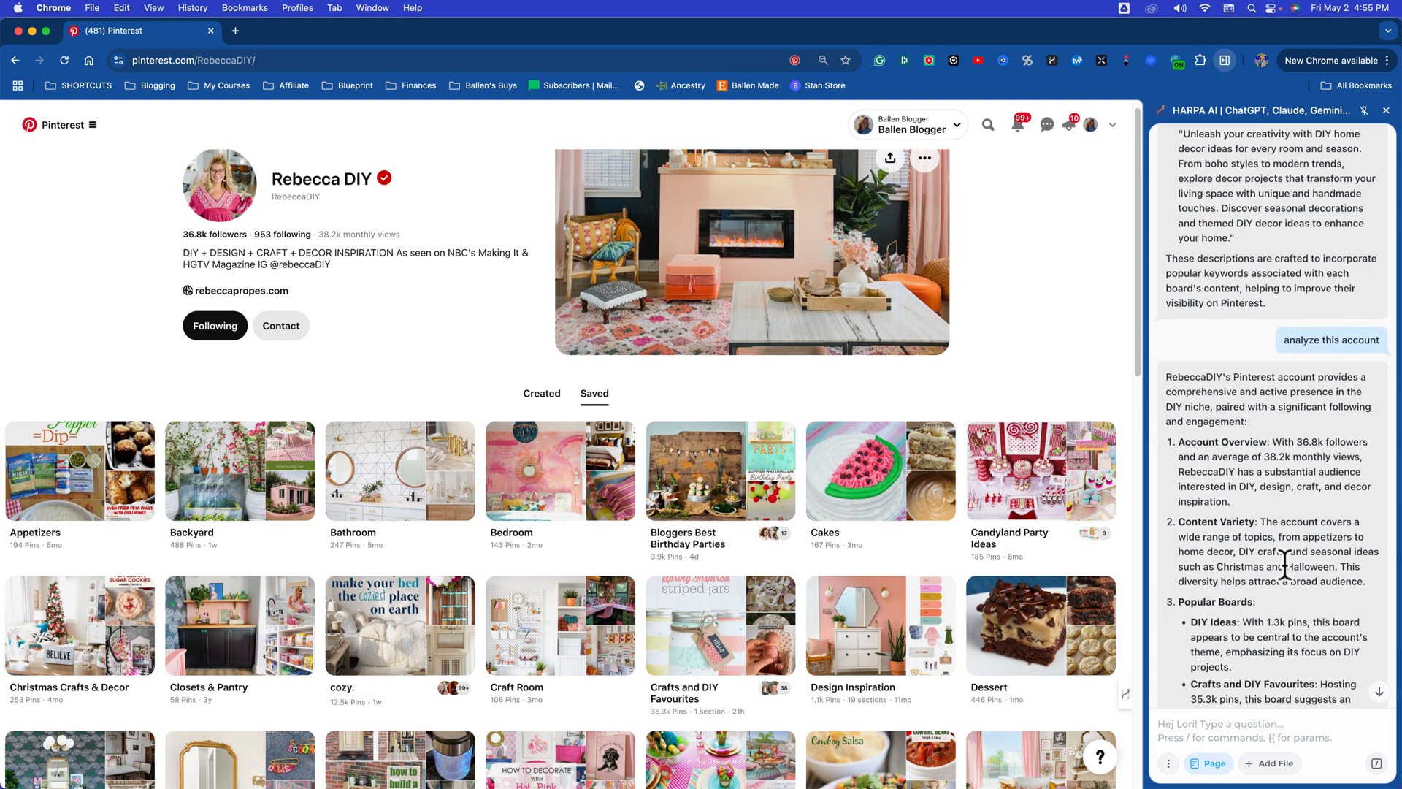
pyautogui.scroll(-2, 1252, 553)
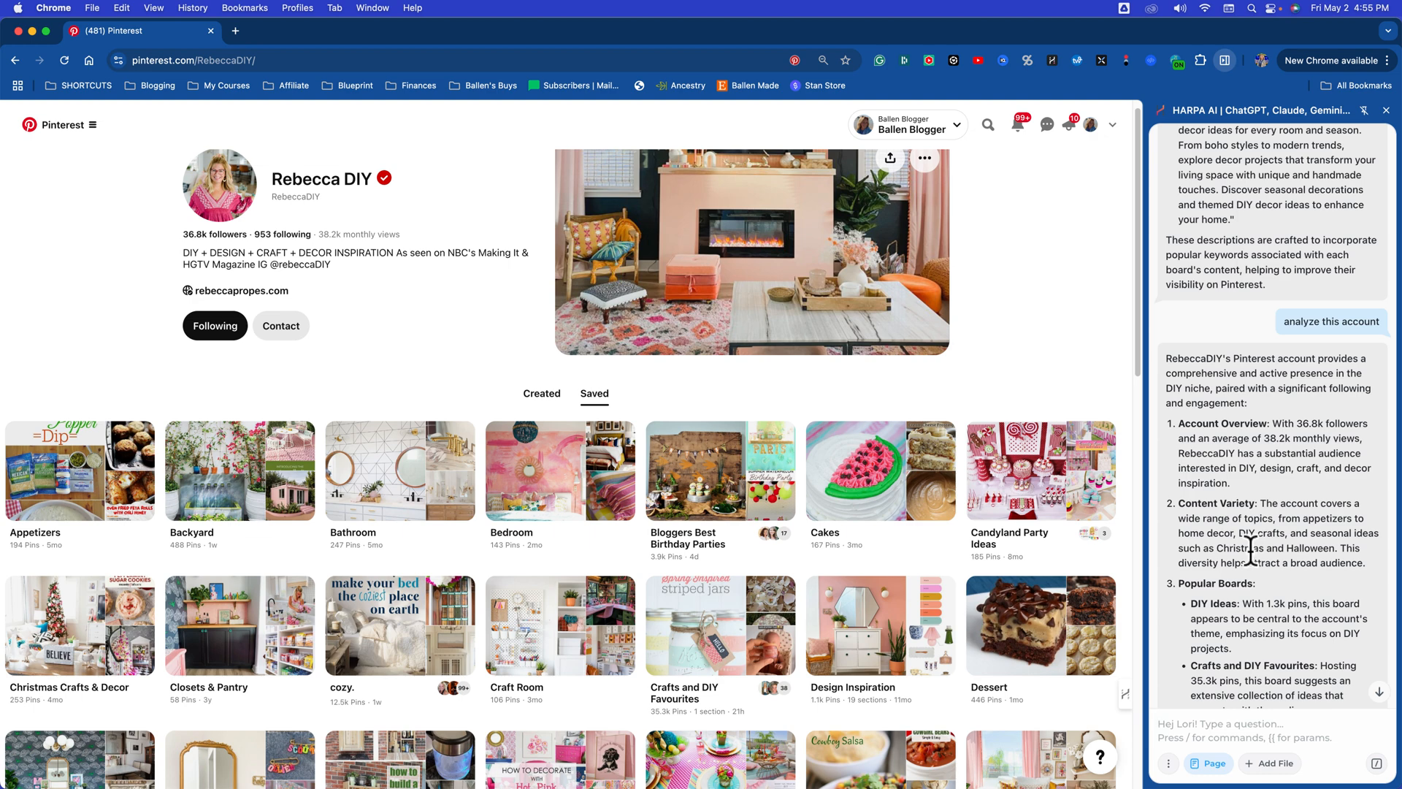
pyautogui.scroll(-1, 1288, 541)
pyautogui.scroll(-5, 1288, 541)
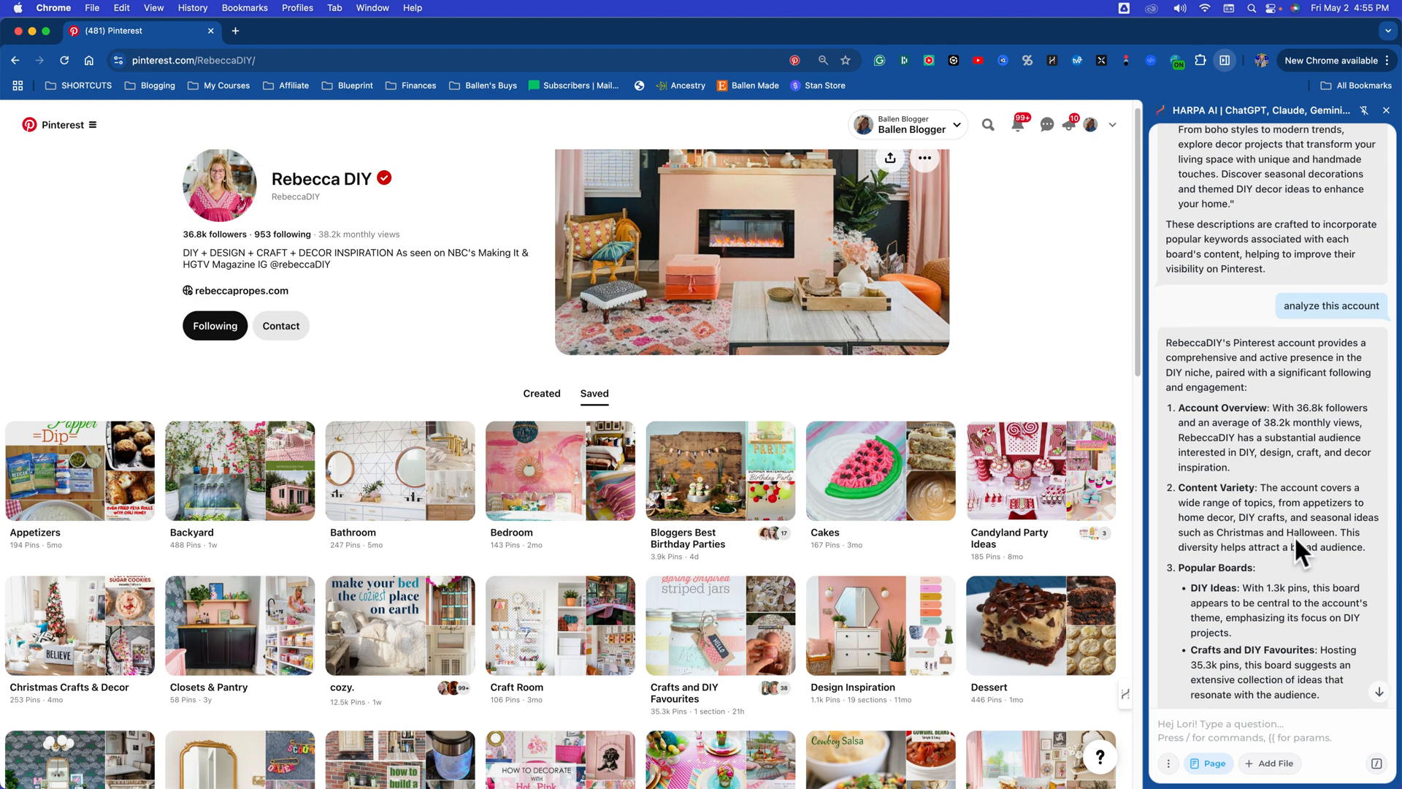
pyautogui.scroll(-1, 1254, 516)
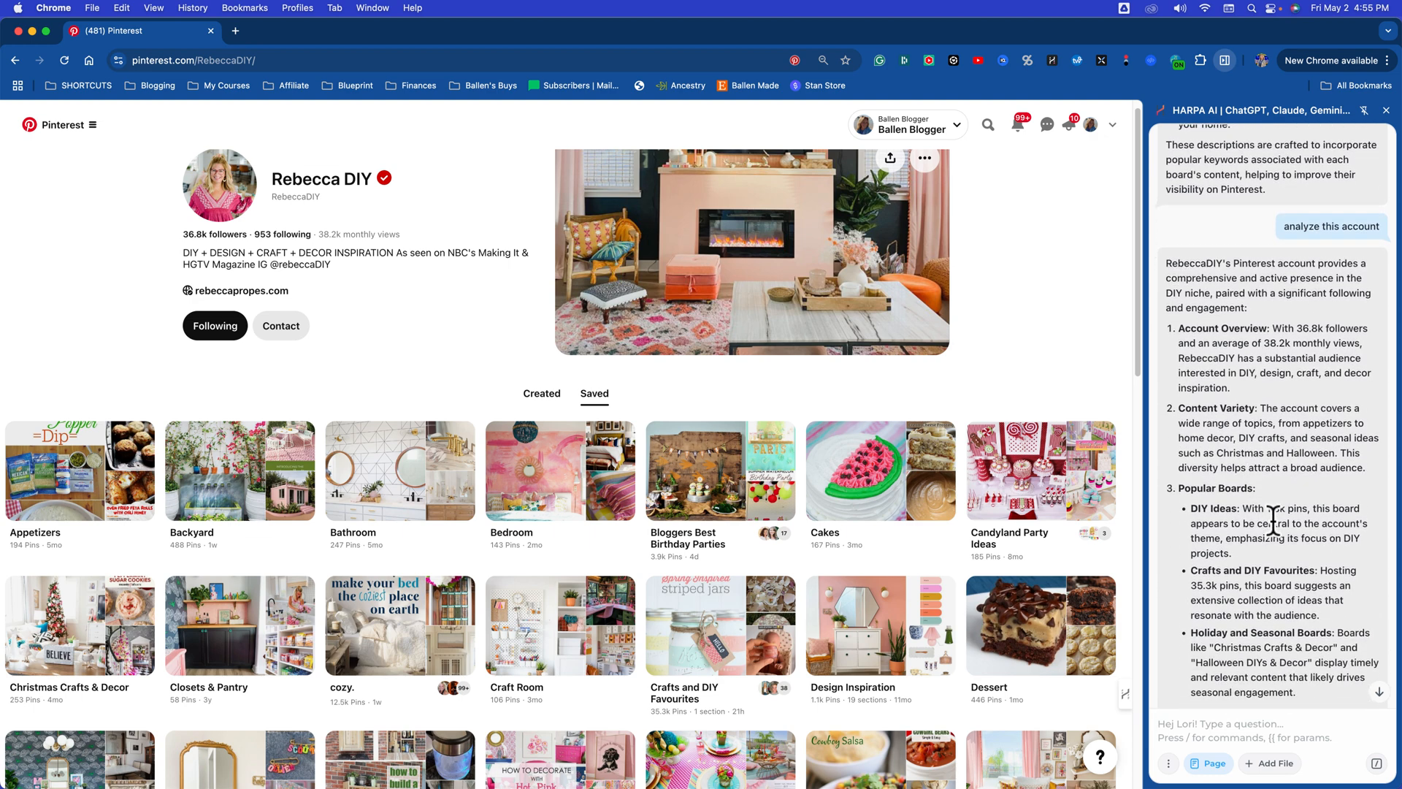
pyautogui.scroll(-7, 1266, 482)
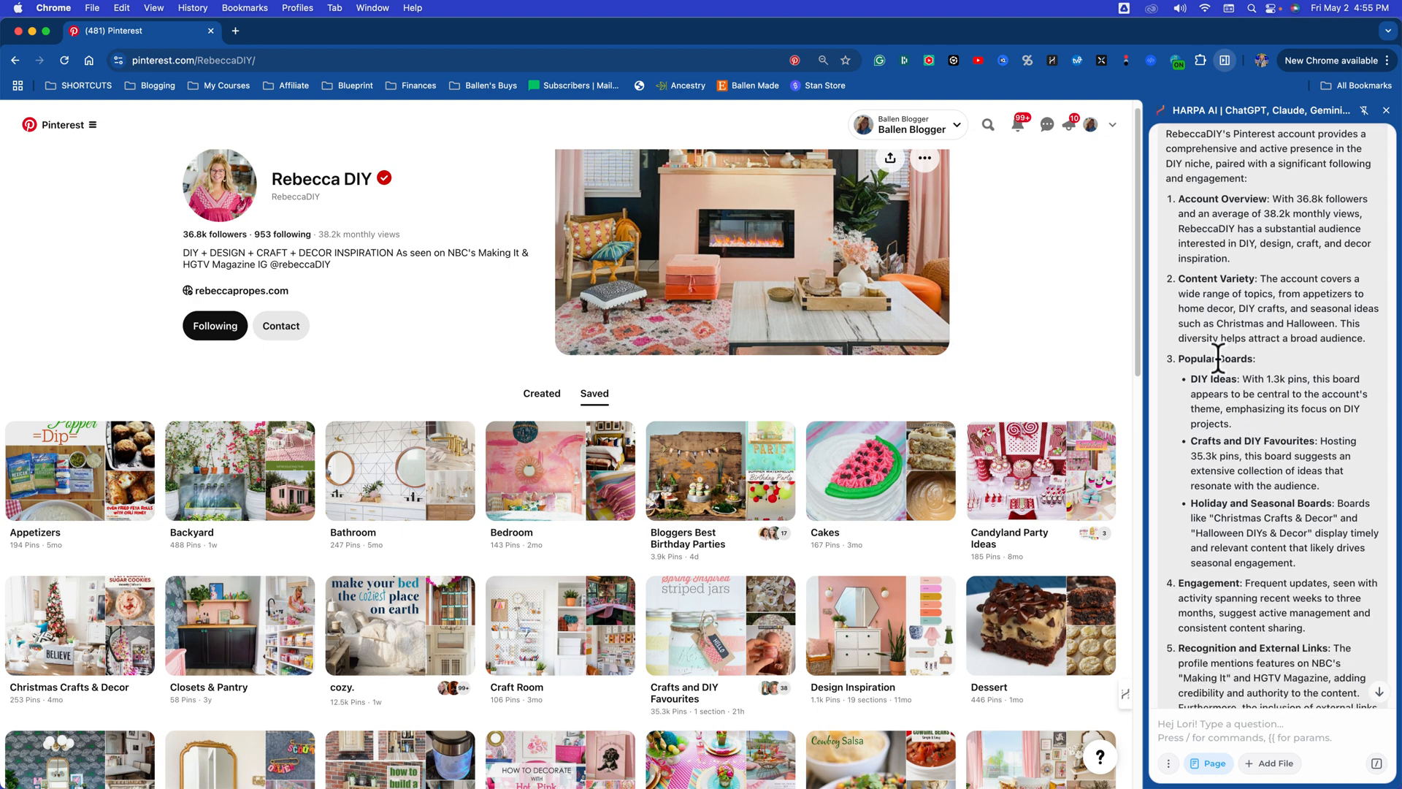
# Step: Highlight the DIY Ideas and Crafts and DIY Favourites entries under popular boards, and review the rest of the analysis
pyautogui.moveTo(1194, 381); pyautogui.dragTo(1303, 387)
pyautogui.click(1277, 409)
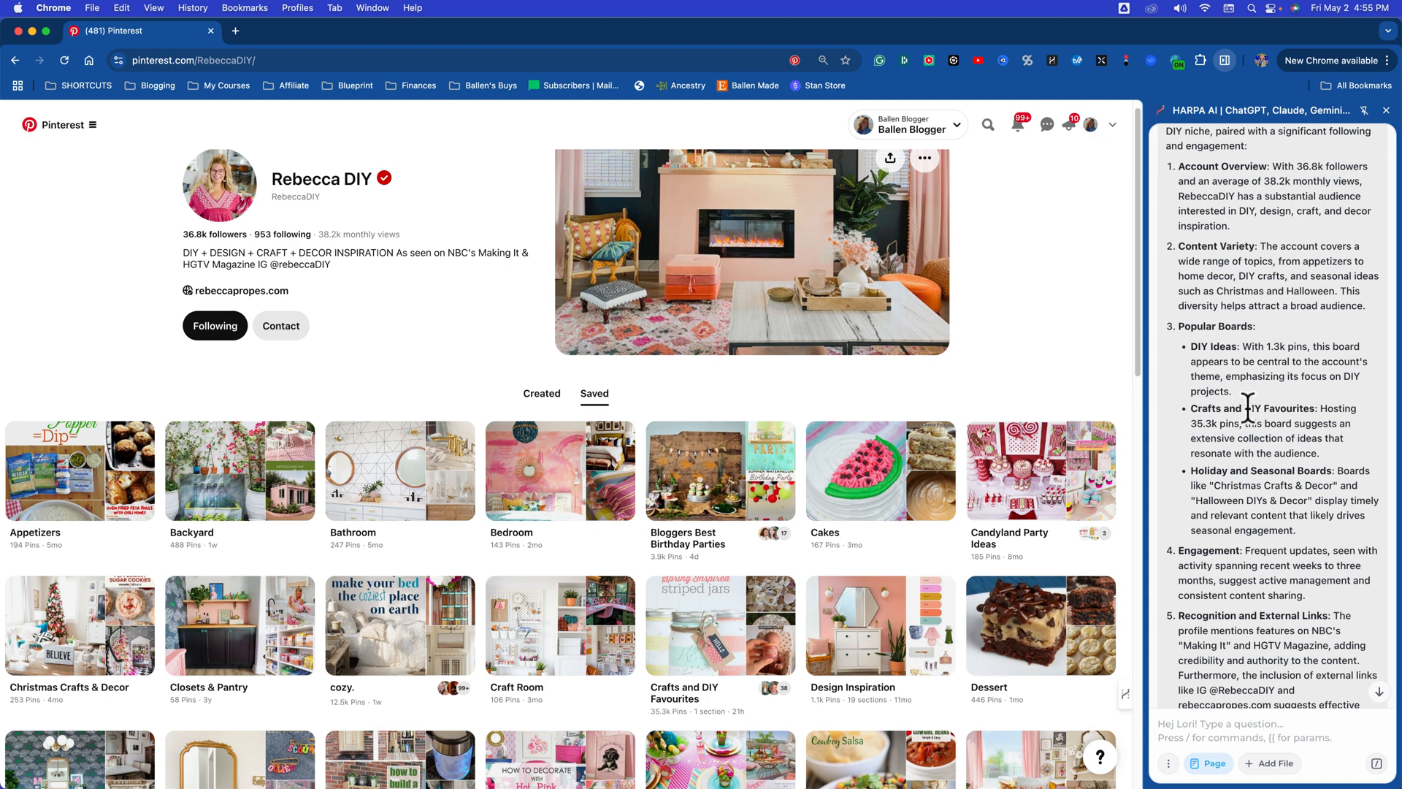
pyautogui.moveTo(1263, 407); pyautogui.dragTo(1315, 408)
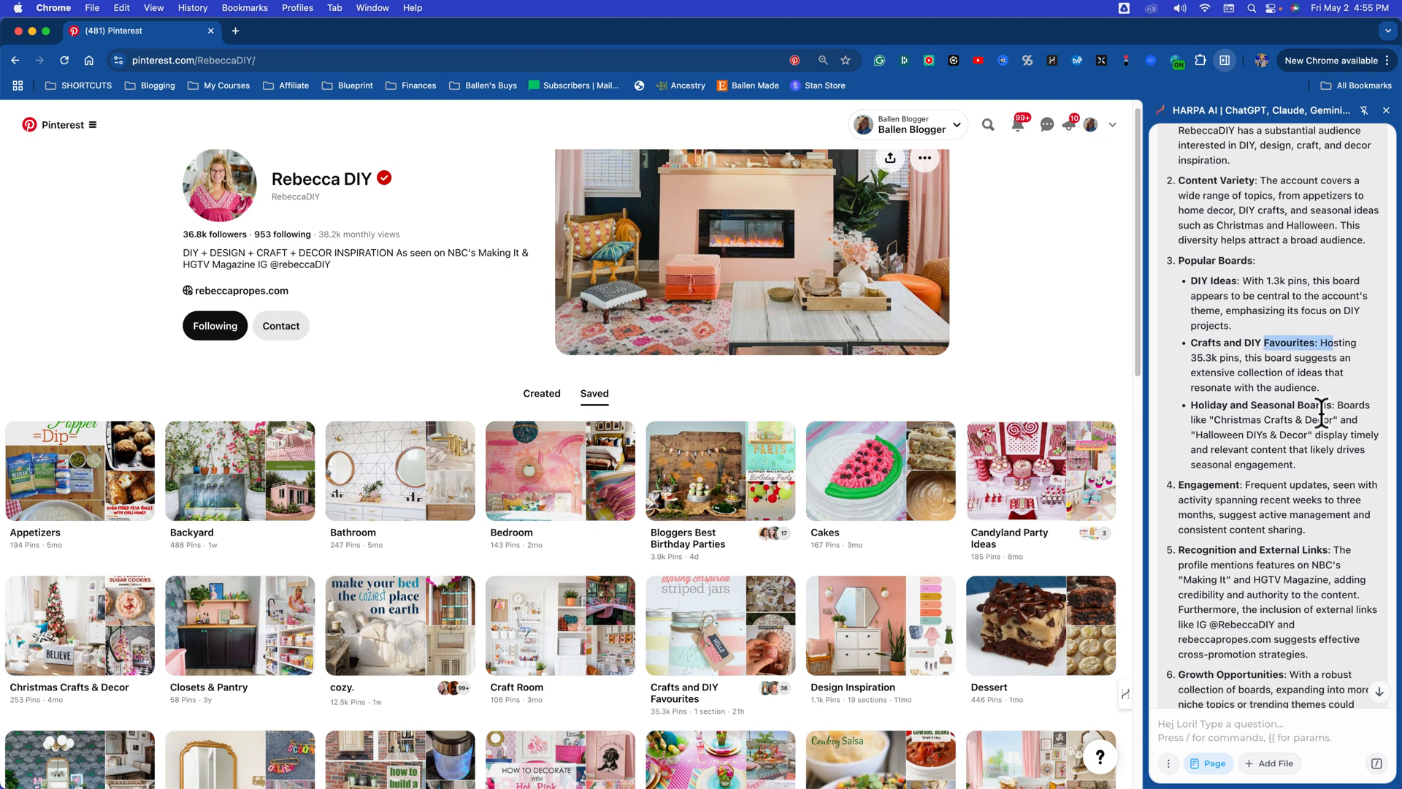
pyautogui.click(1270, 407)
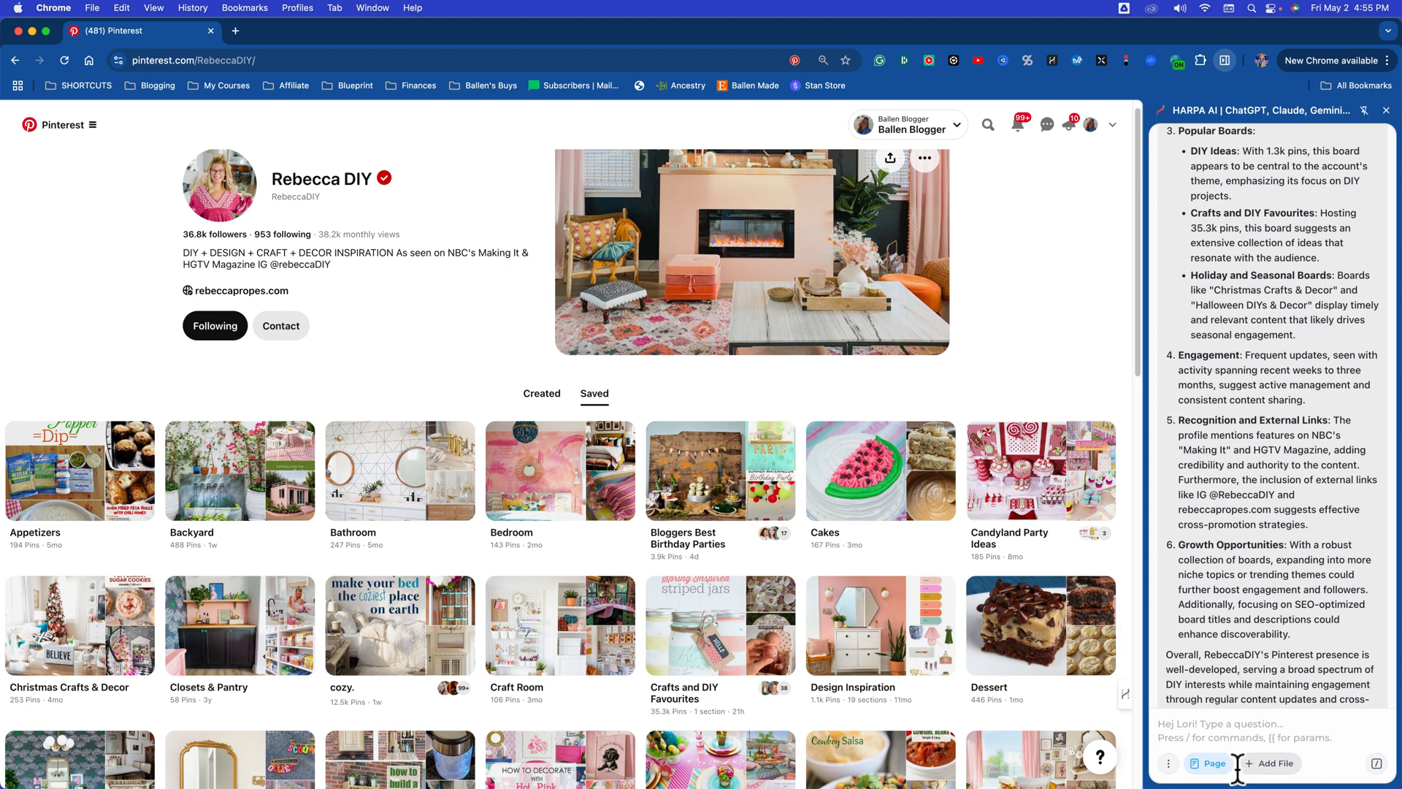
# Step: Ask the assistant "if I want to build a pinterest account like this, tell me exactly what to do"
pyautogui.click(1210, 727)
pyautogui.write('if I')
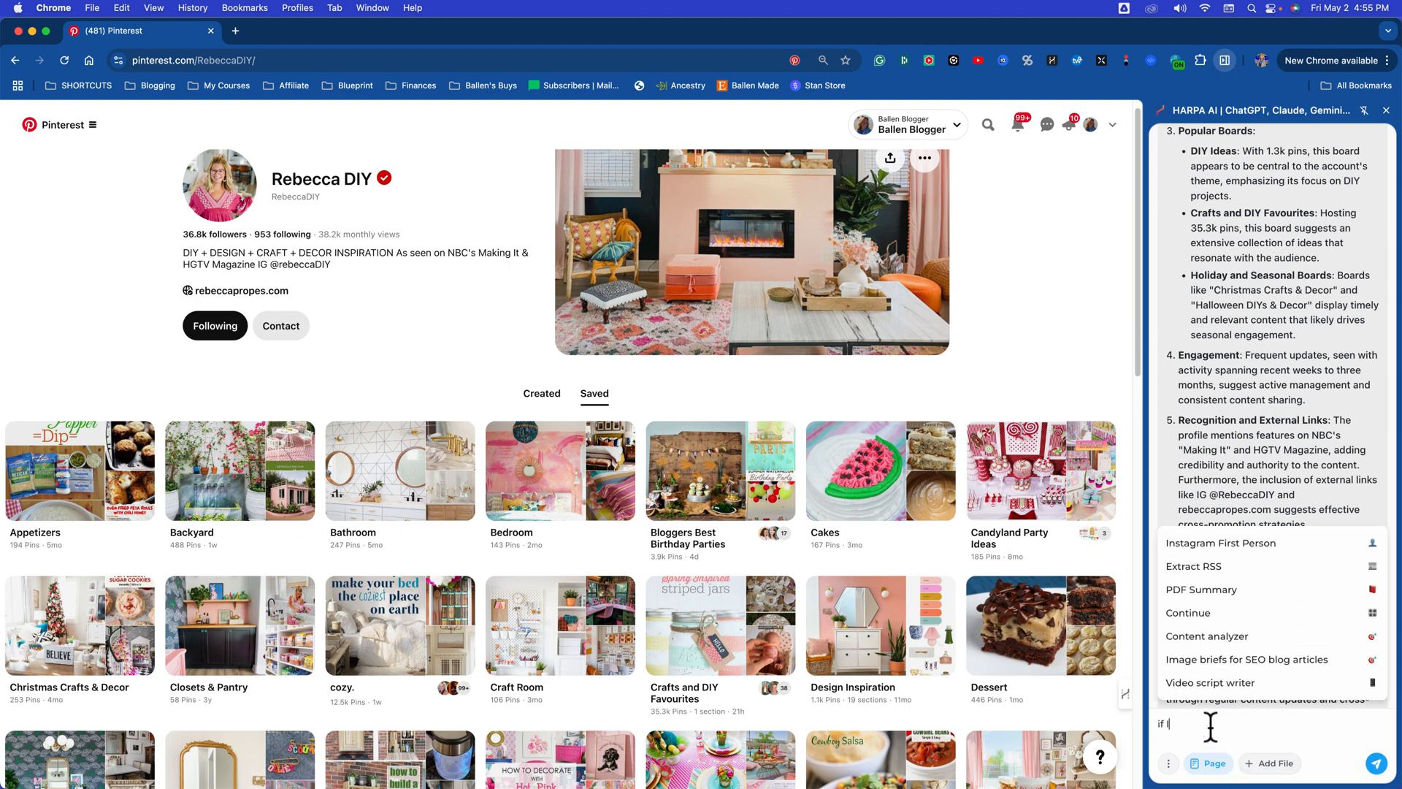
pyautogui.write(' want to build a pinterest account like this,')
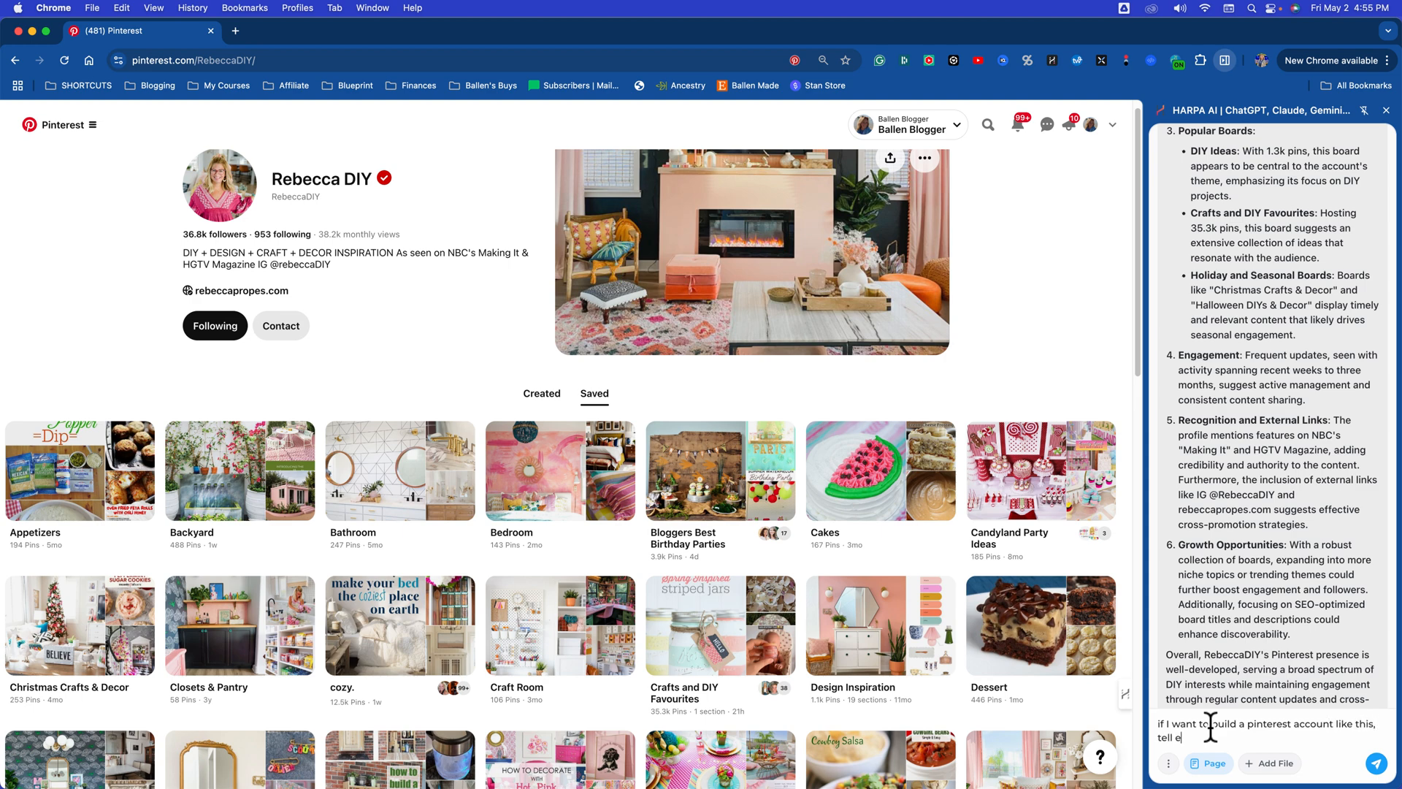
pyautogui.write(' tell me exactly what to do')
pyautogui.press('Return')
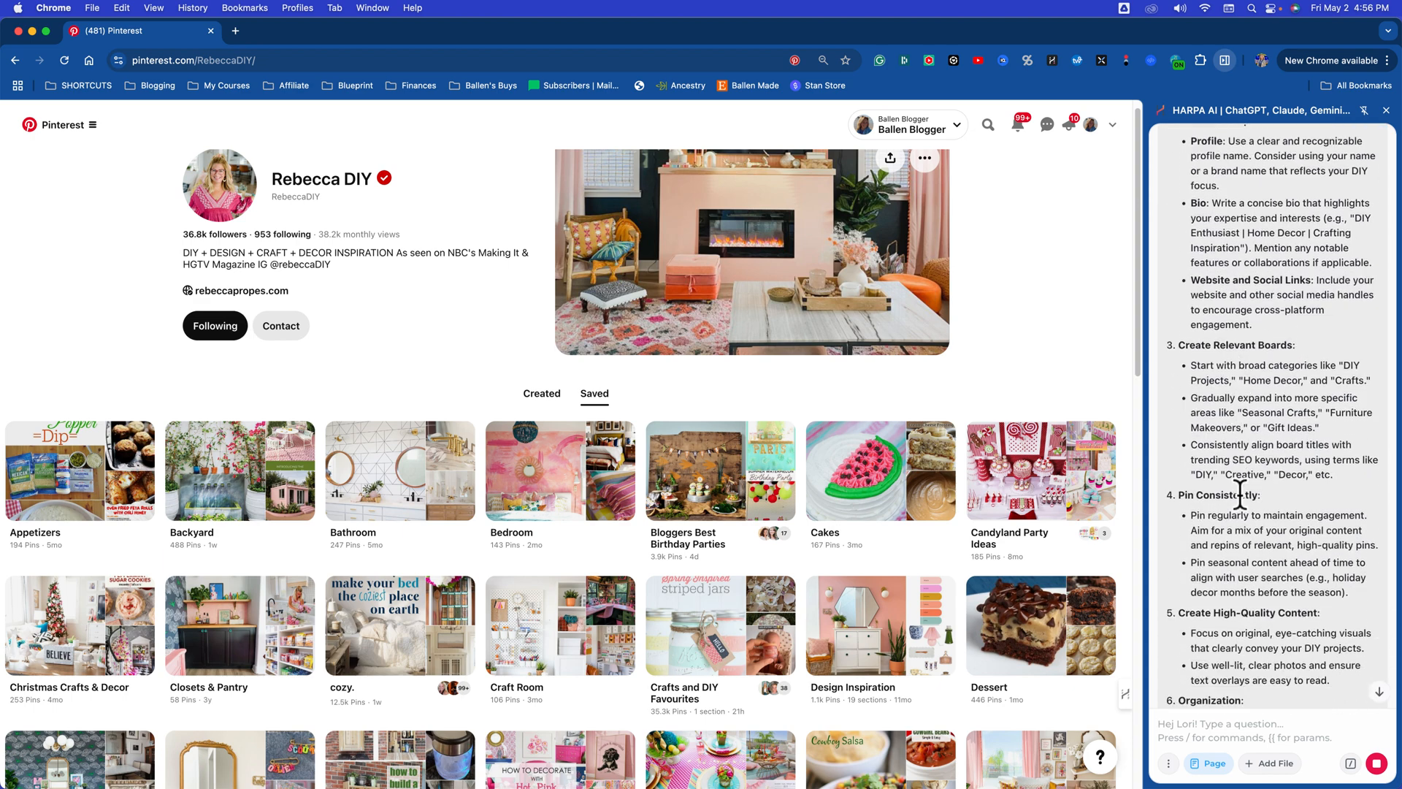
# Step: Highlight the suggested broad board categories under Create Relevant Boards and read the remaining account-building advice
pyautogui.moveTo(1246, 377); pyautogui.dragTo(1356, 380)
pyautogui.click(1282, 365)
pyautogui.click(1335, 380)
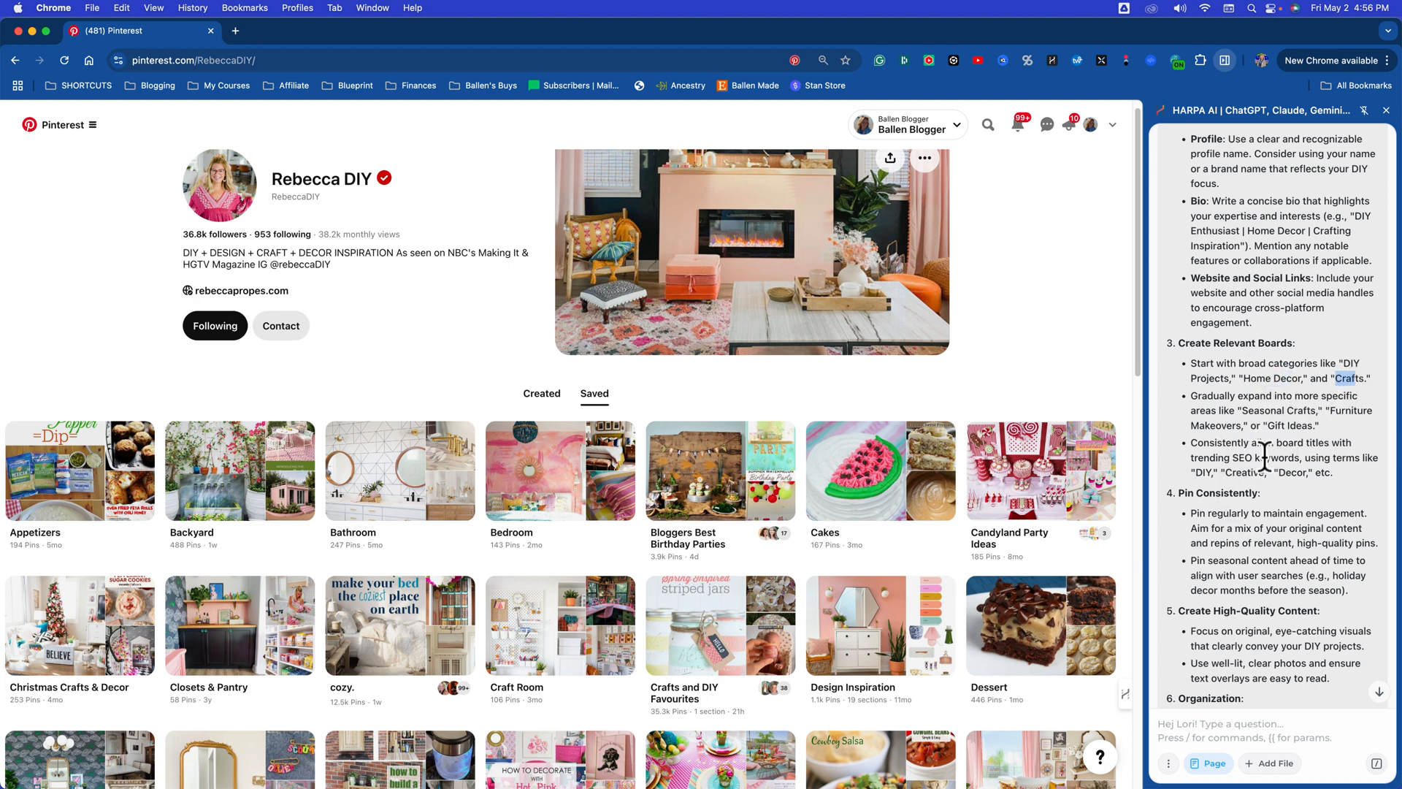
pyautogui.scroll(-1, 1282, 472)
pyautogui.scroll(-5, 1278, 469)
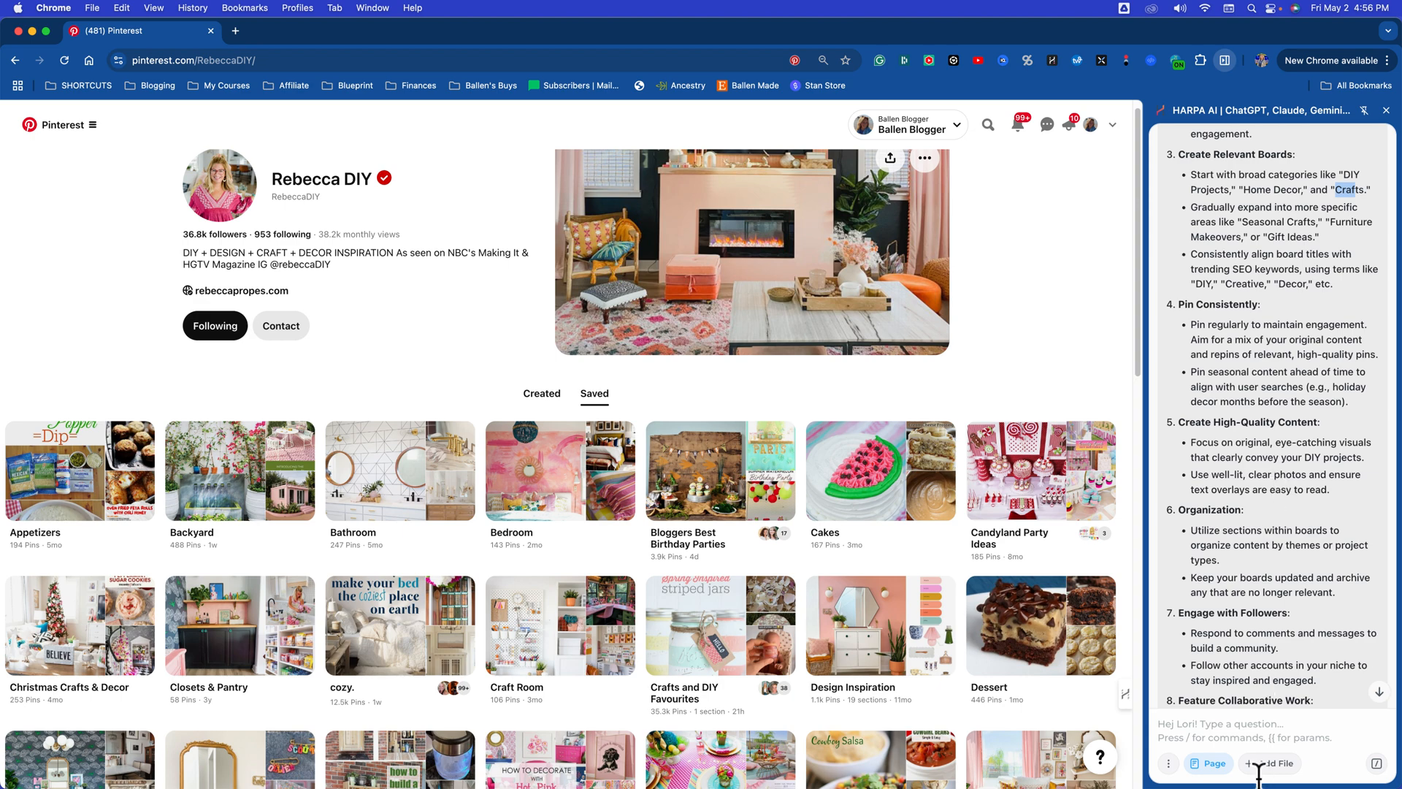
# Step: Ask the assistant "tell me the first 10 boards to create"
pyautogui.click(1239, 732)
pyautogui.write('tell me the first boards to')
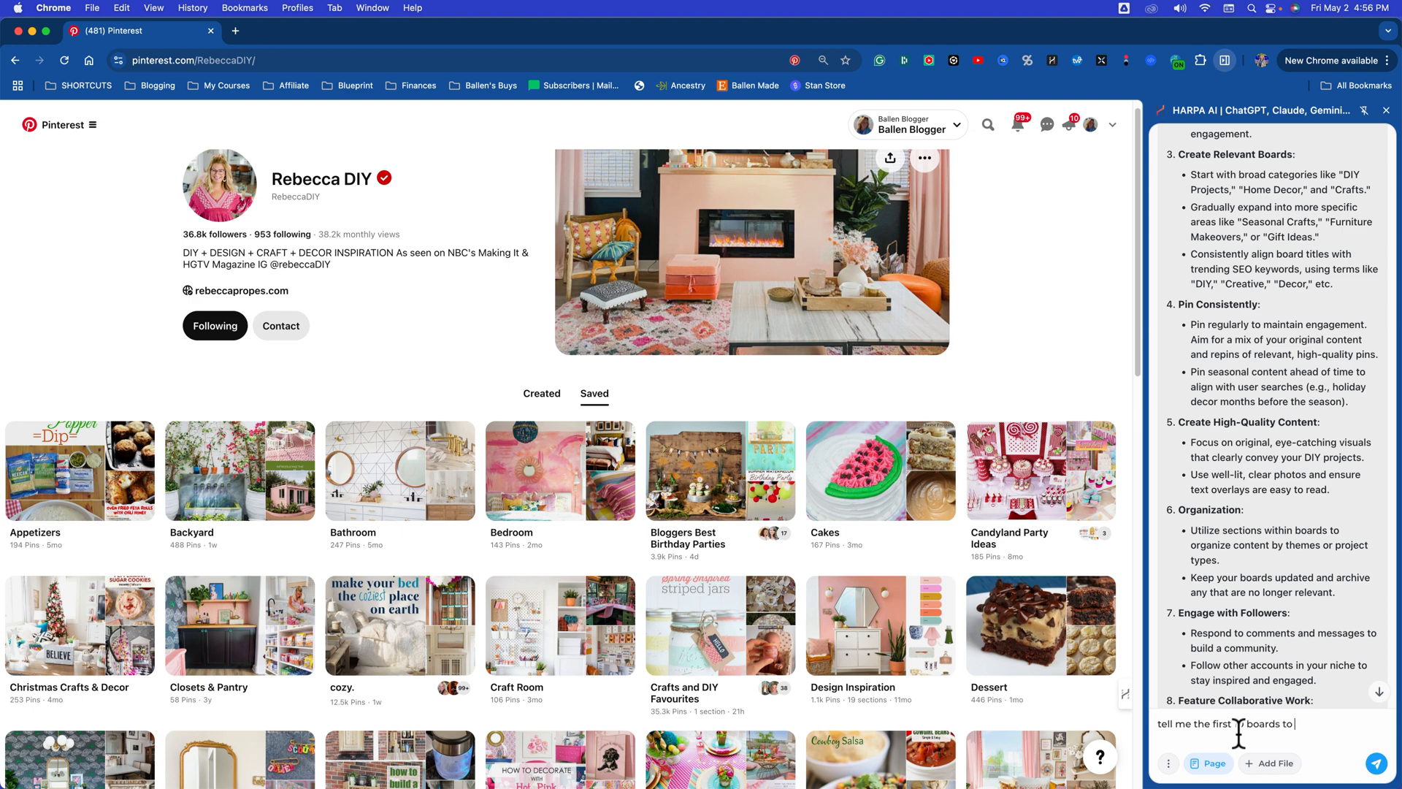
pyautogui.write('eate')
pyautogui.press('Return')
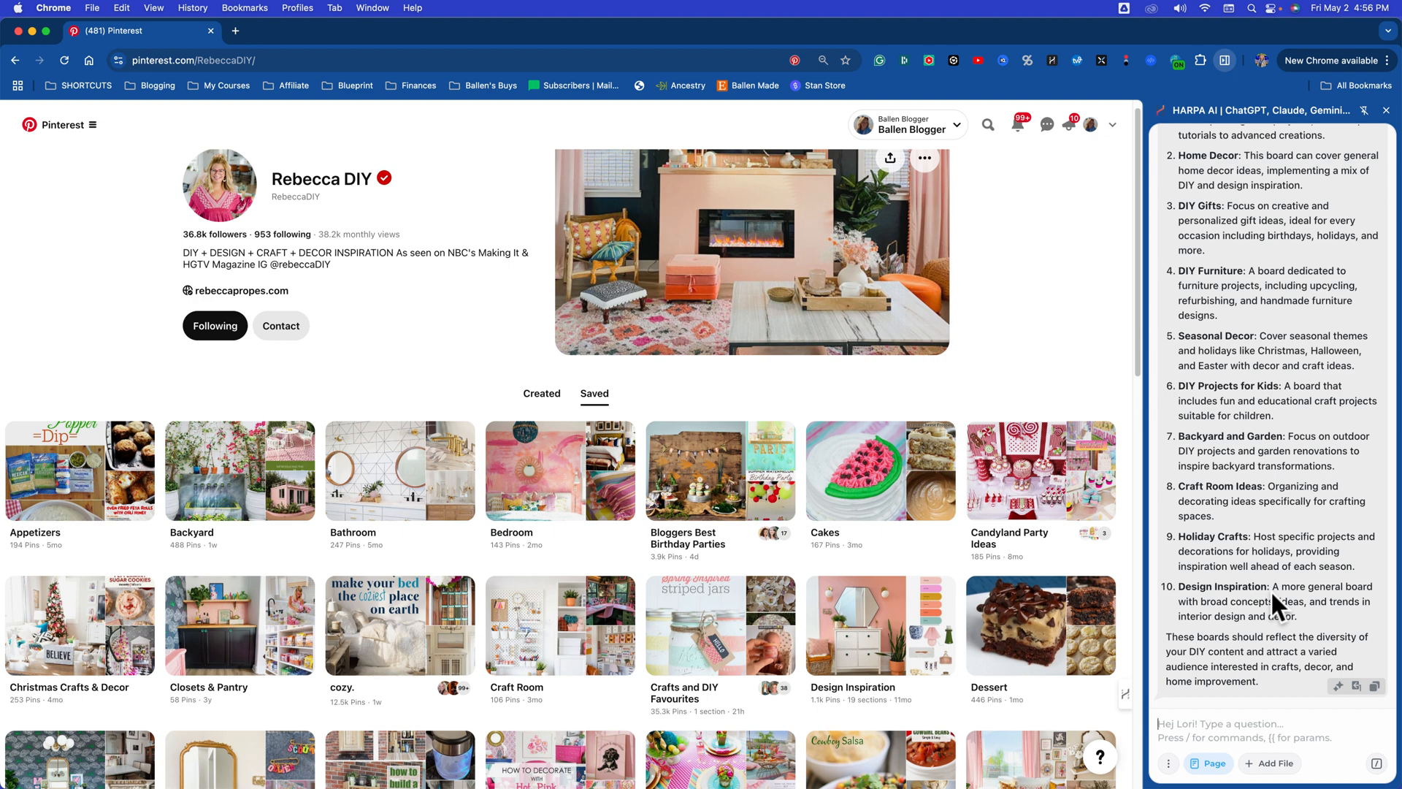
# Step: Tell the assistant all boards are set up for daily blogging, and request a 30-day calendar rotating through these 10 topics so every board fills simultaneously
pyautogui.click(1231, 709)
pyautogui.write('perfe')
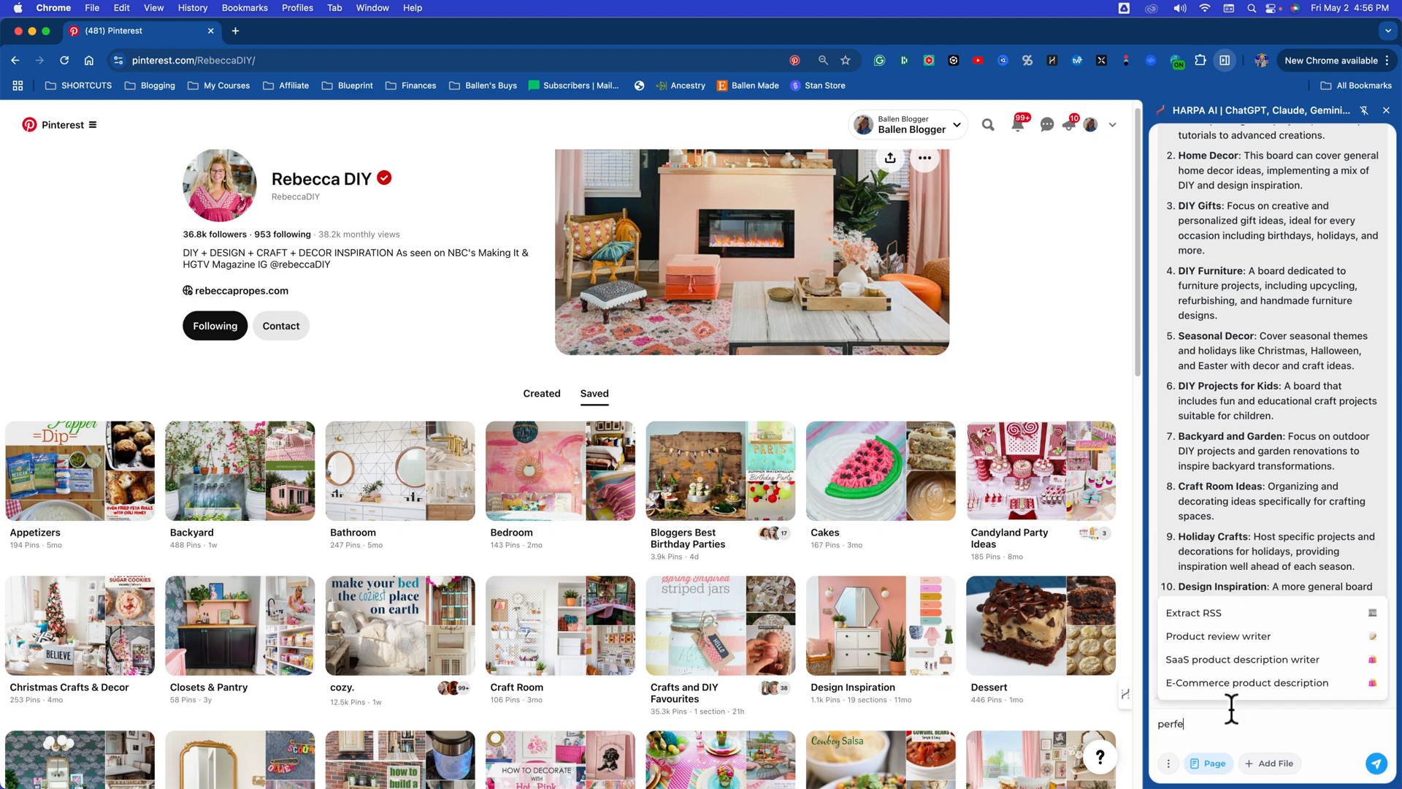
pyautogui.write("ct, let's say: alr")
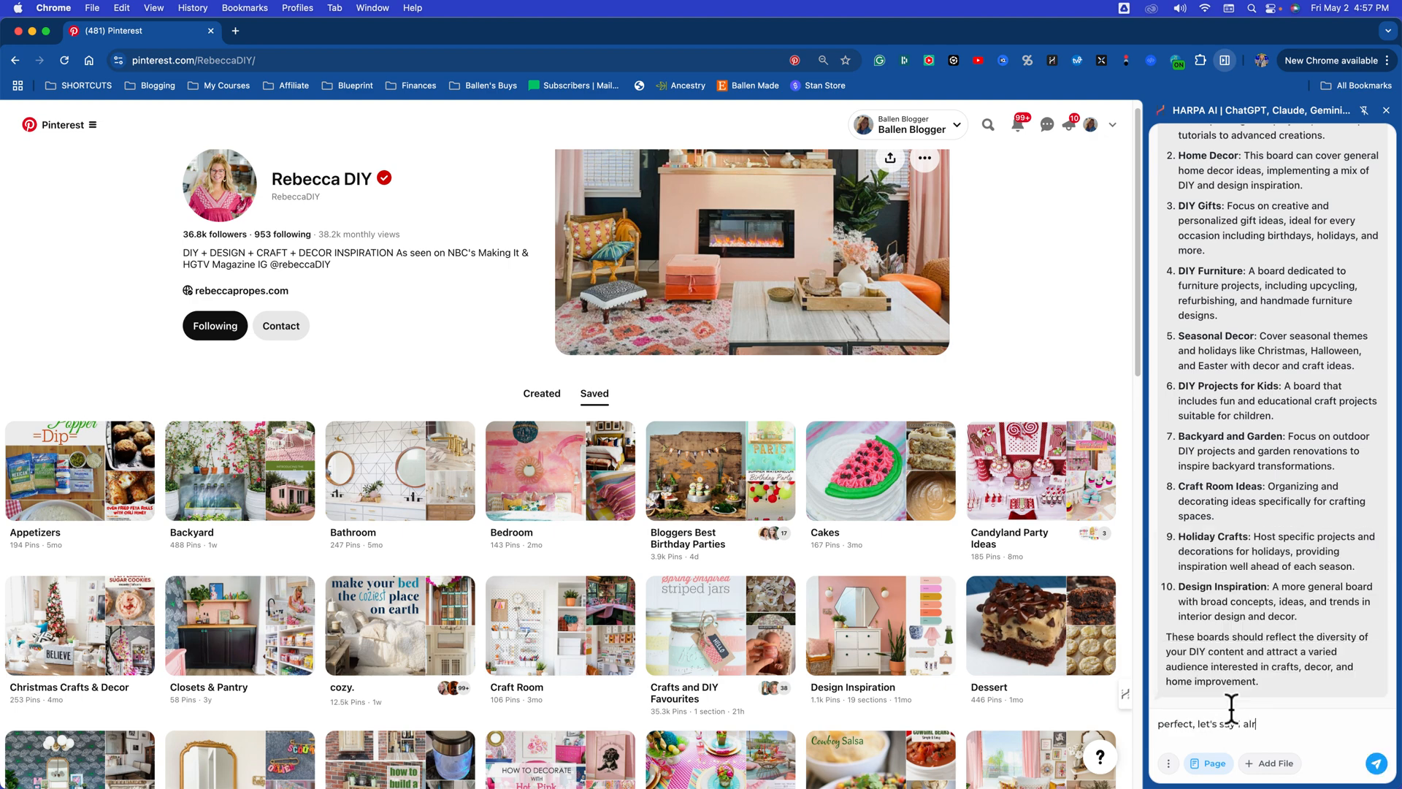
pyautogui.write("eady have all my boards set up now. I'm going to")
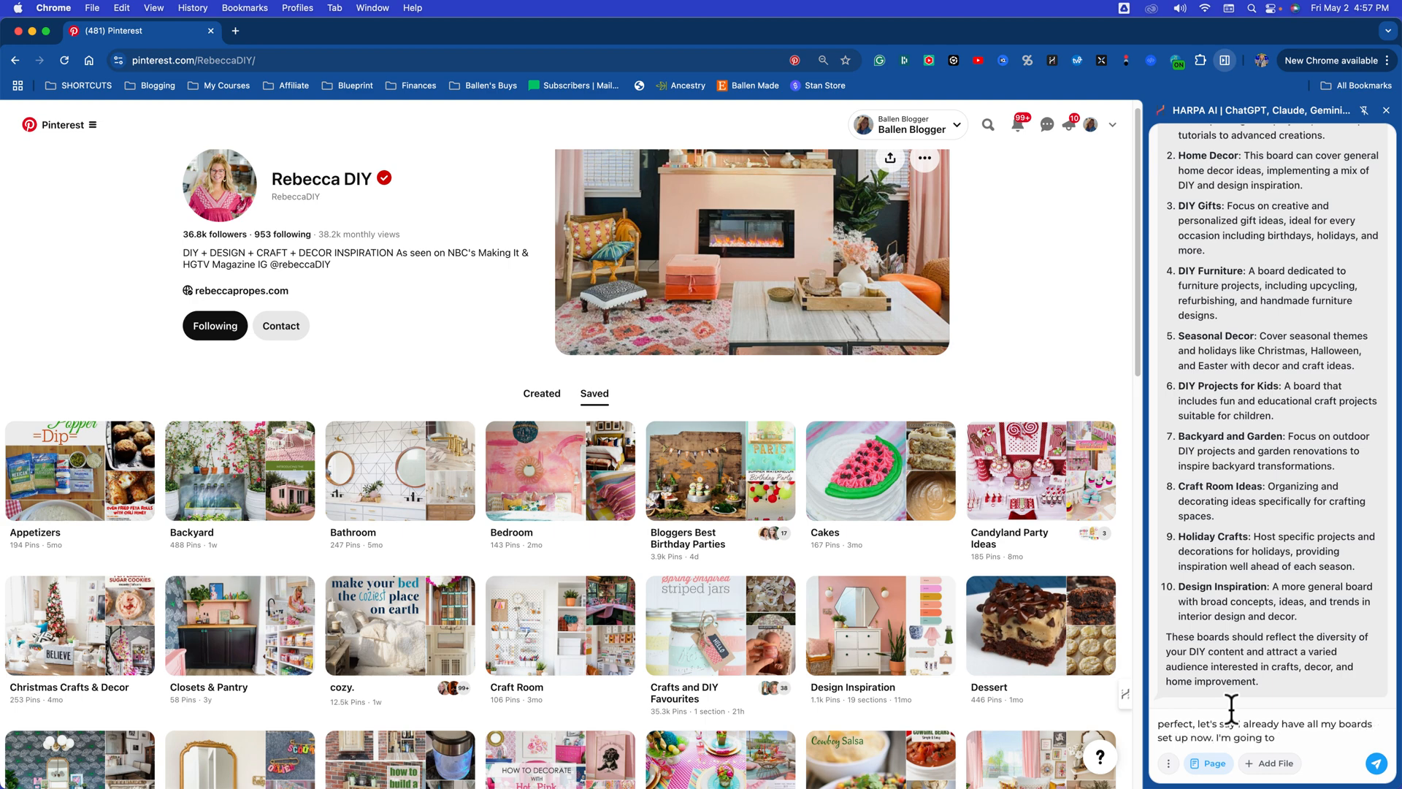
pyautogui.write(' blog every day. I need a 3')
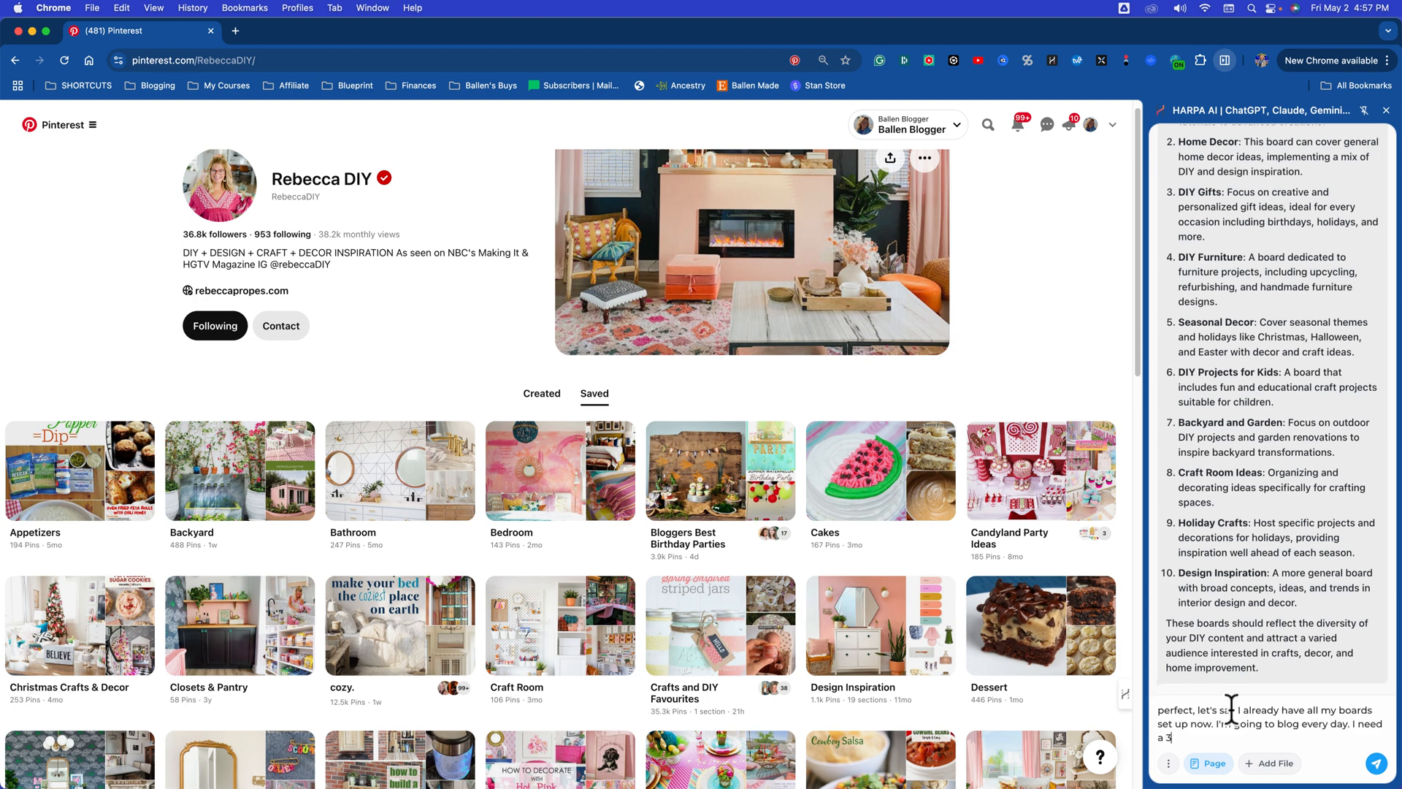
pyautogui.write('0-day calendar rotating through these')
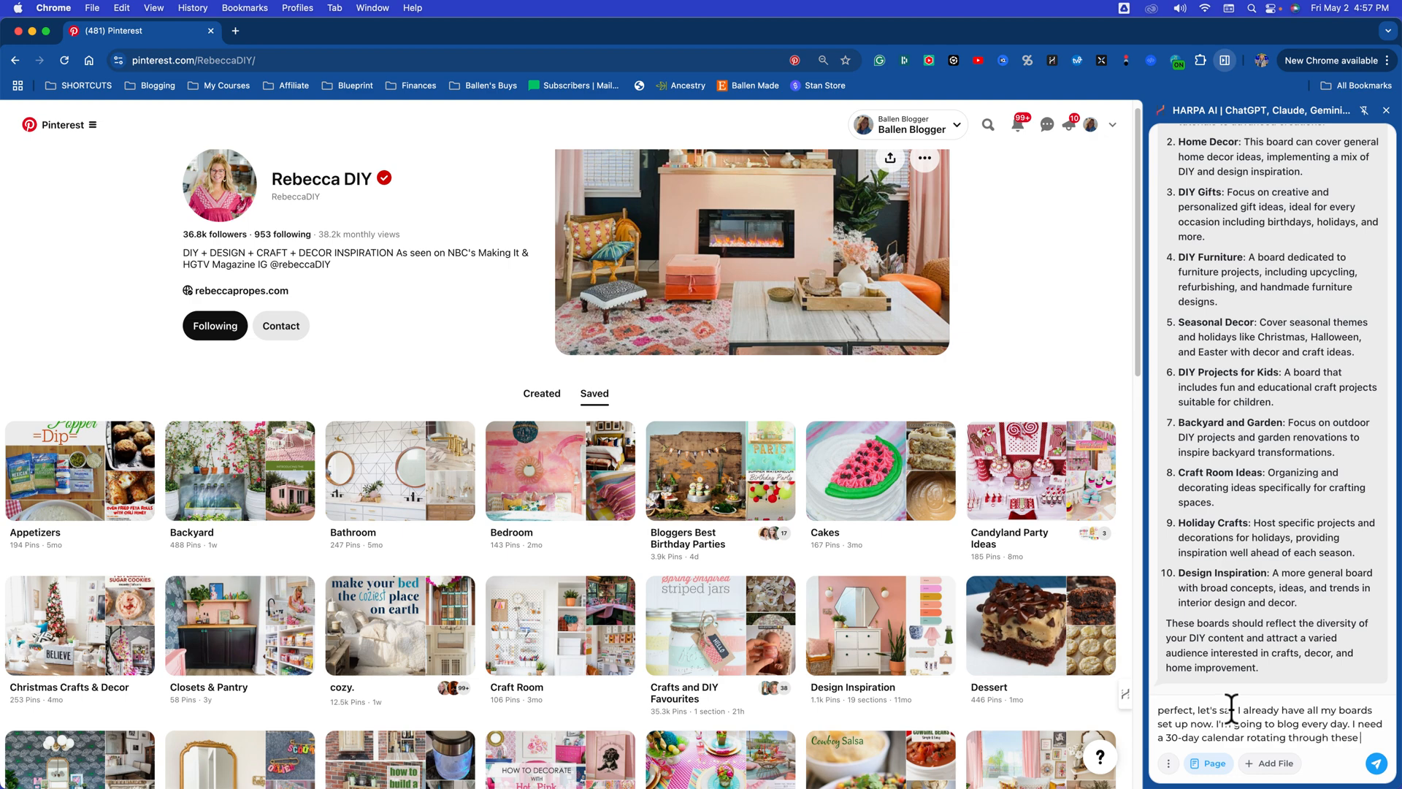
pyautogui.write(' 10 topics so that')
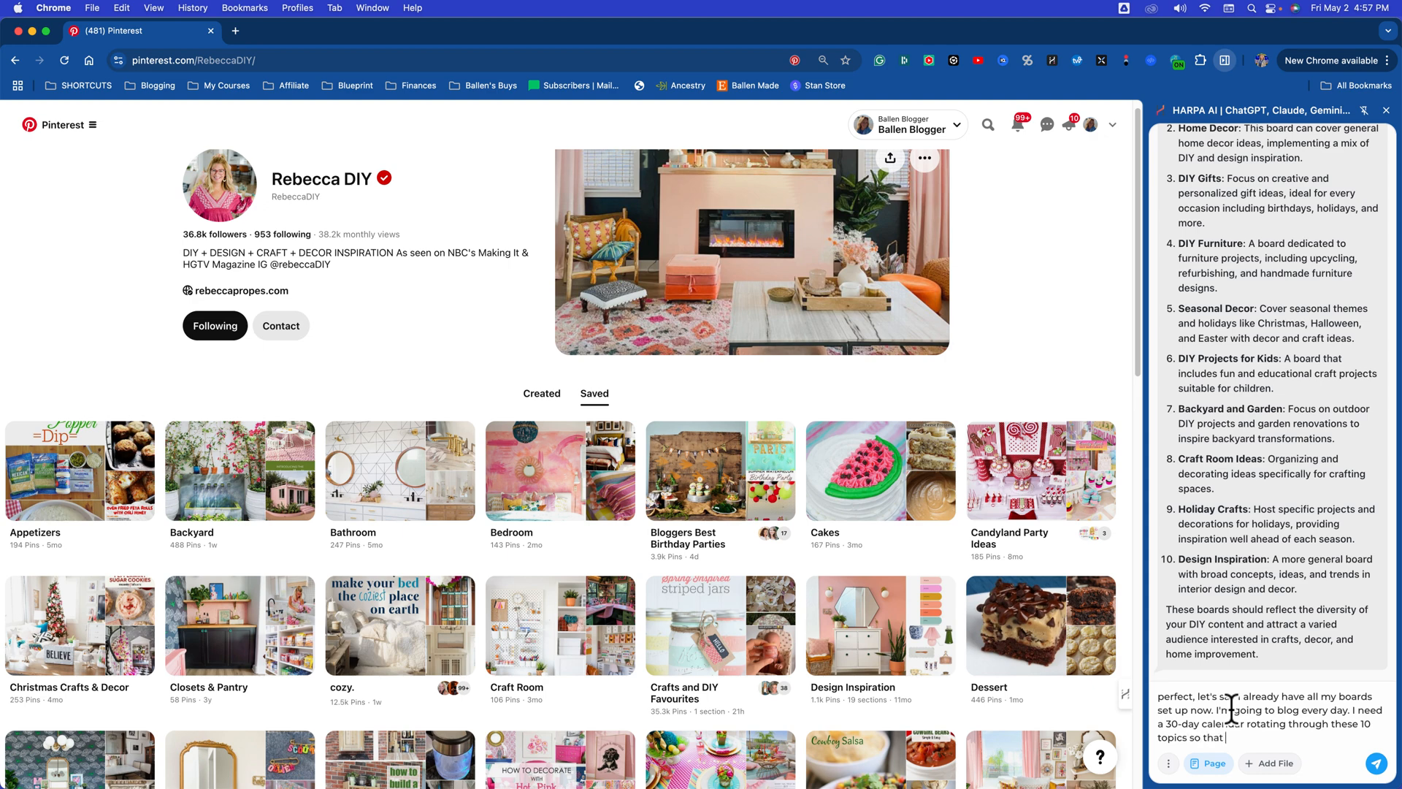
pyautogui.write(' each board')
pyautogui.write('same time.')
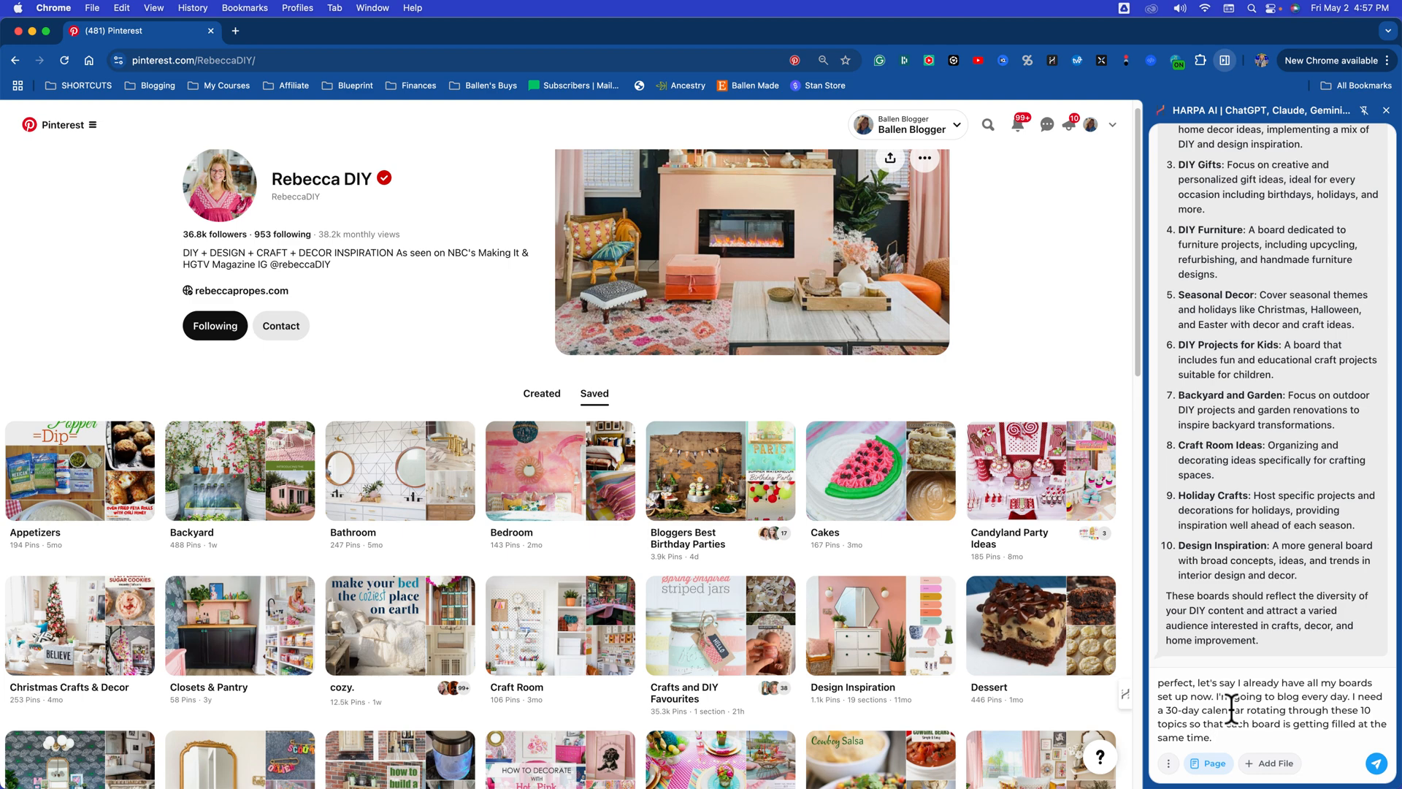
pyautogui.press('Return')
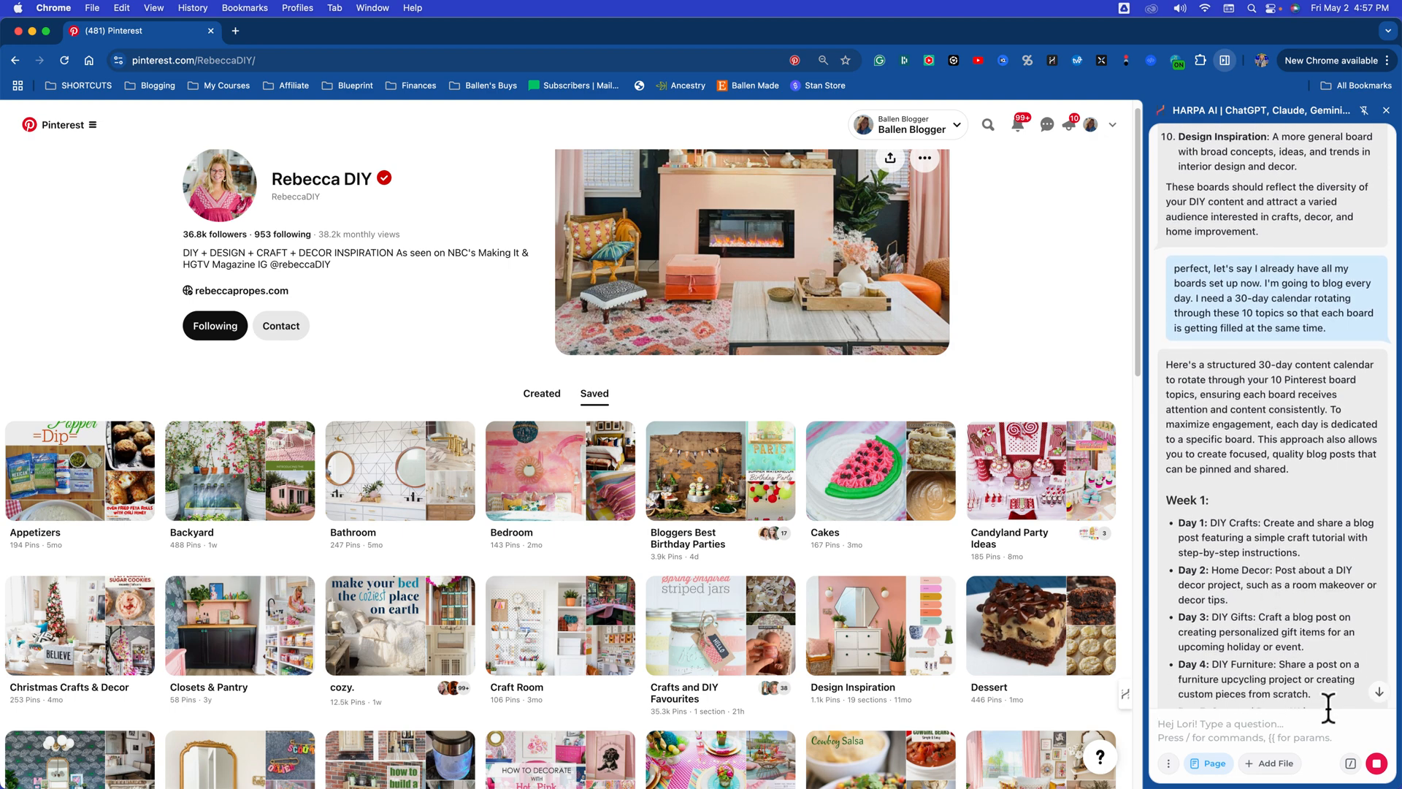
# Step: Stop the calendar response and ask the assistant "do it again, give me the titles, let's focus on spring and summer"
pyautogui.click(1373, 767)
pyautogui.click(1259, 734)
pyautogui.write('do')
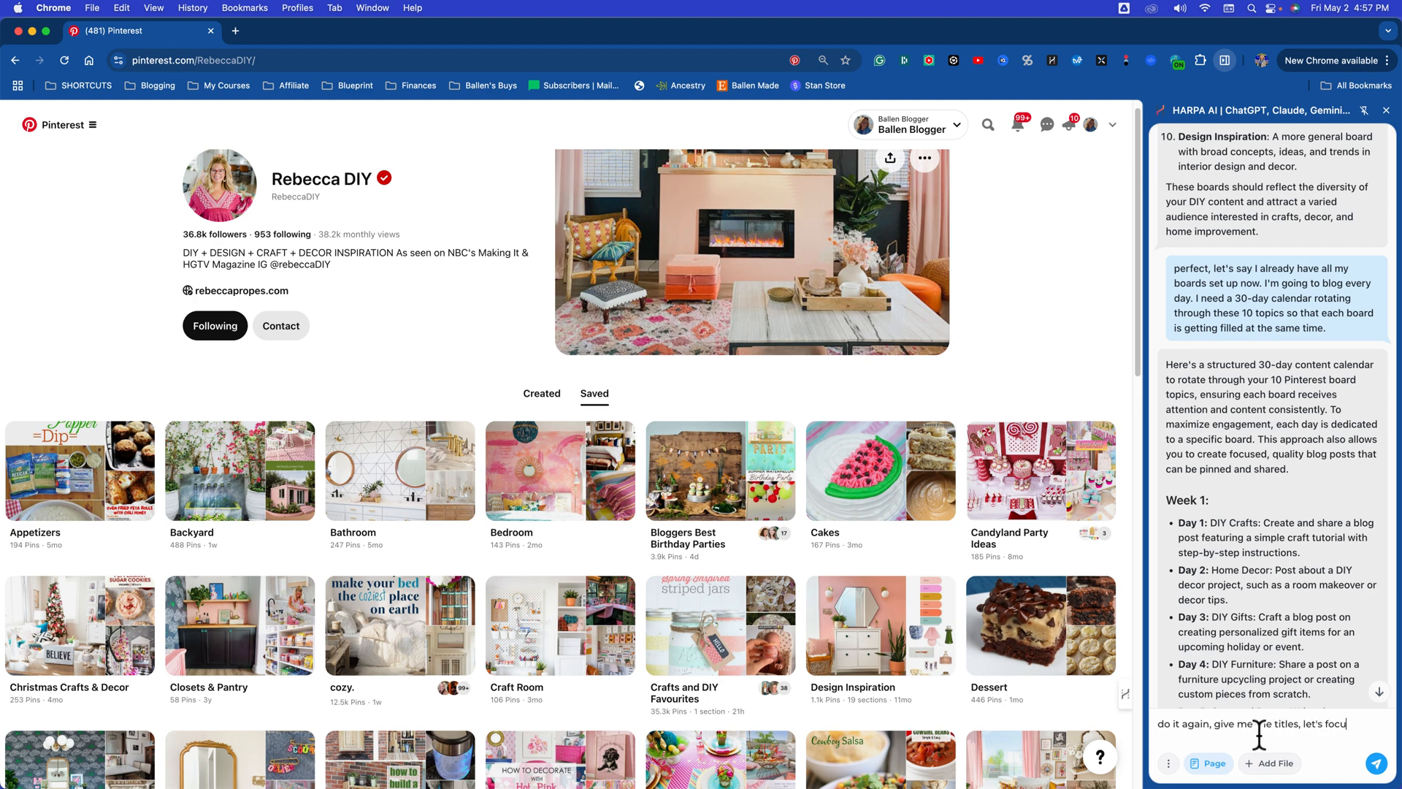
pyautogui.write('ing and summer')
pyautogui.press('Return')
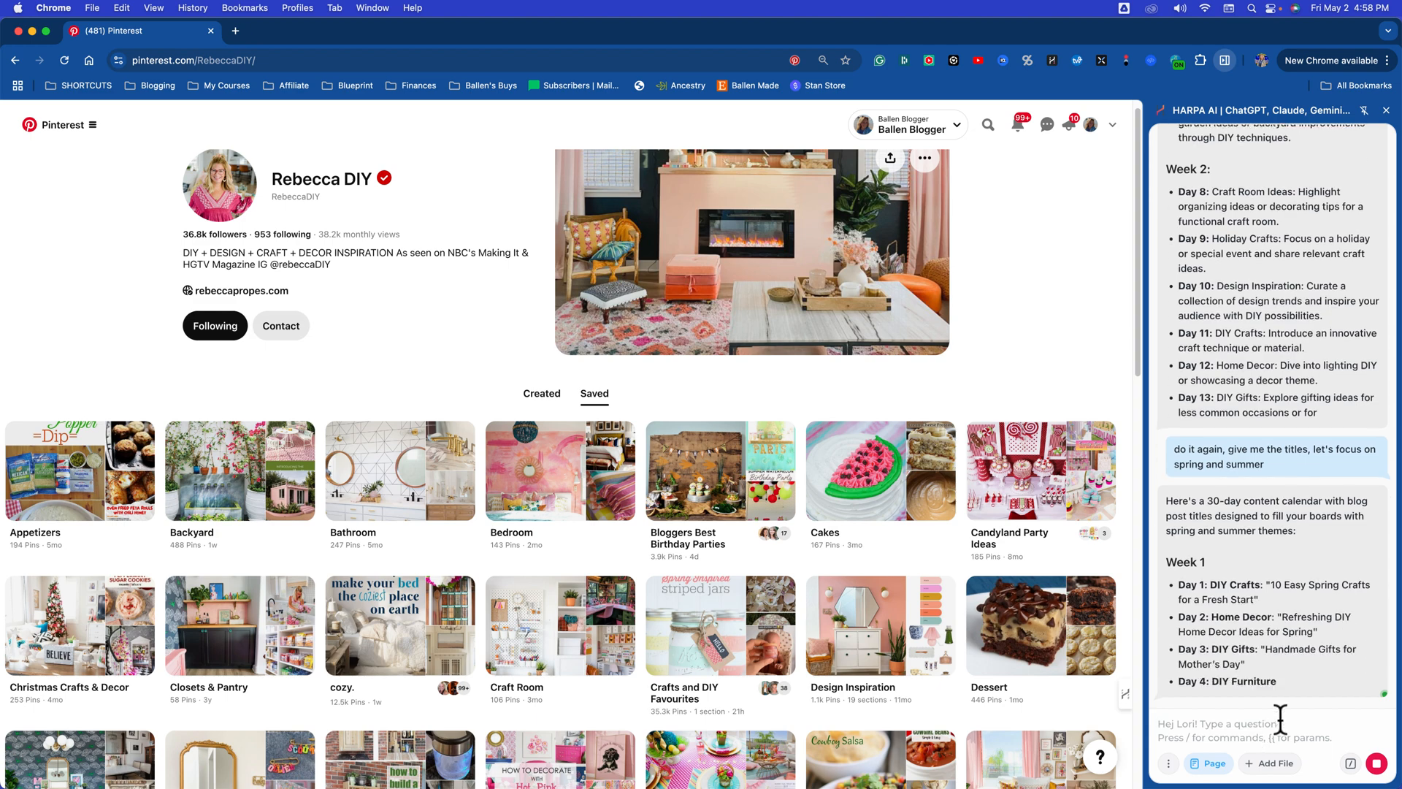
# Step: Review the spring and summer calendar titles and ask the assistant to make them more unique and specific
pyautogui.scroll(4, 1325, 670)
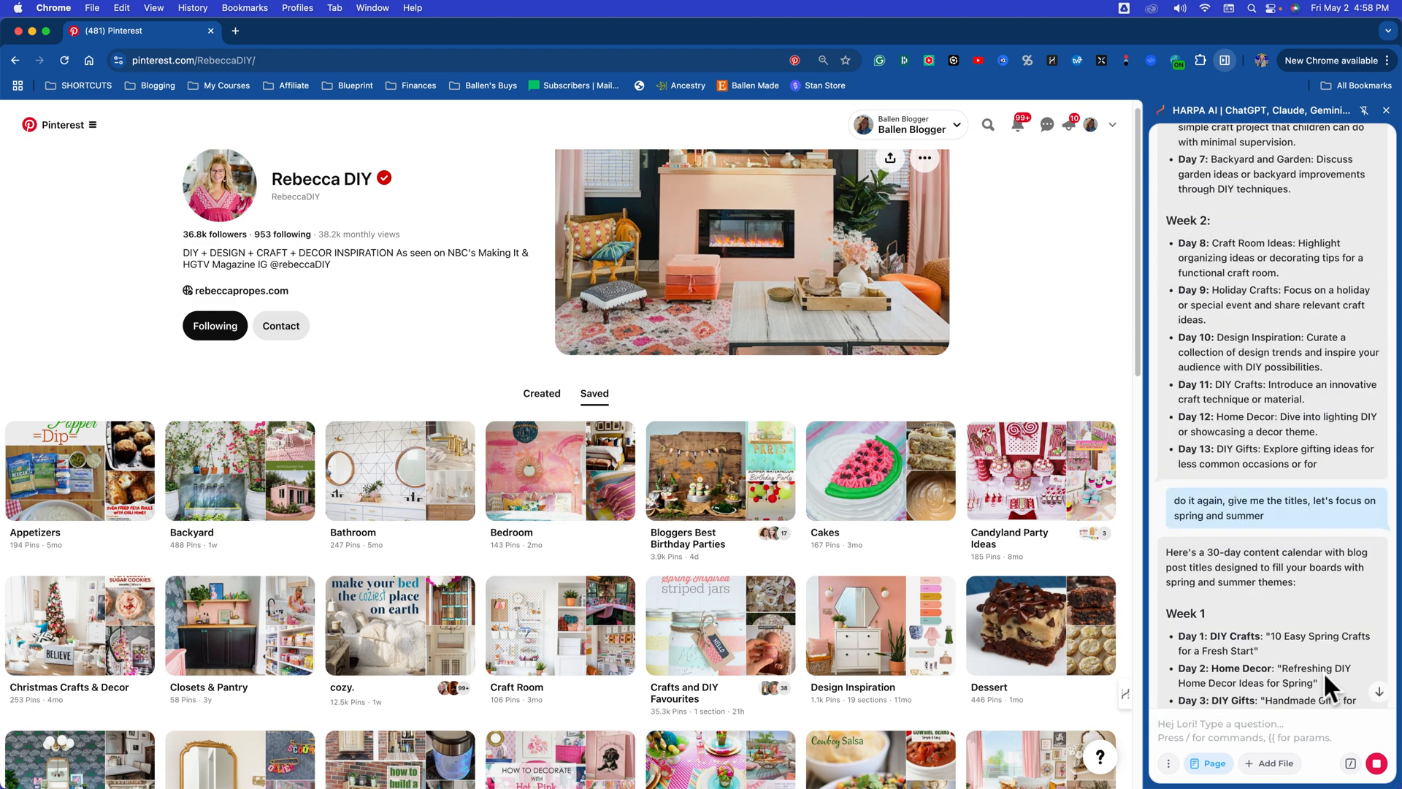
pyautogui.scroll(-2, 1307, 657)
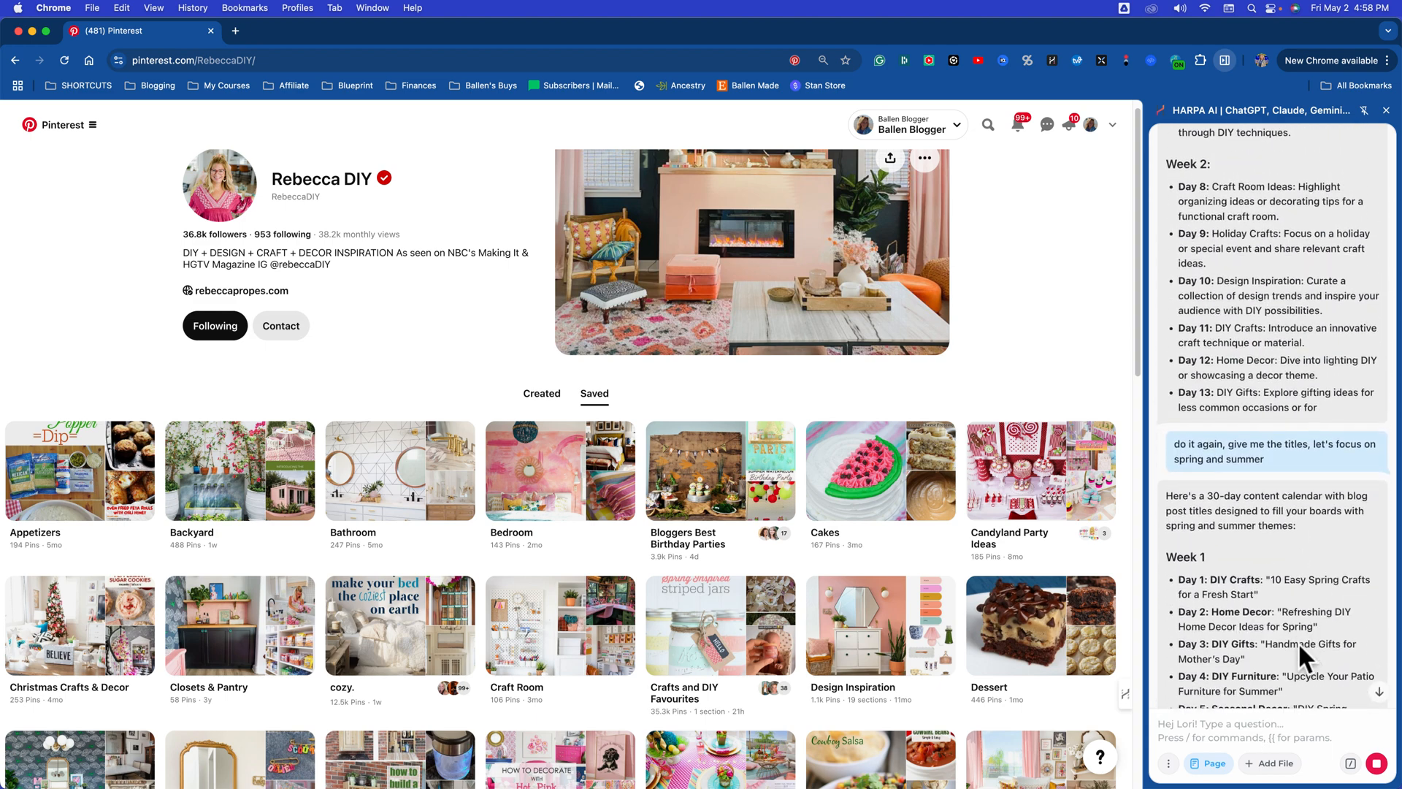
pyautogui.scroll(-2, 1298, 643)
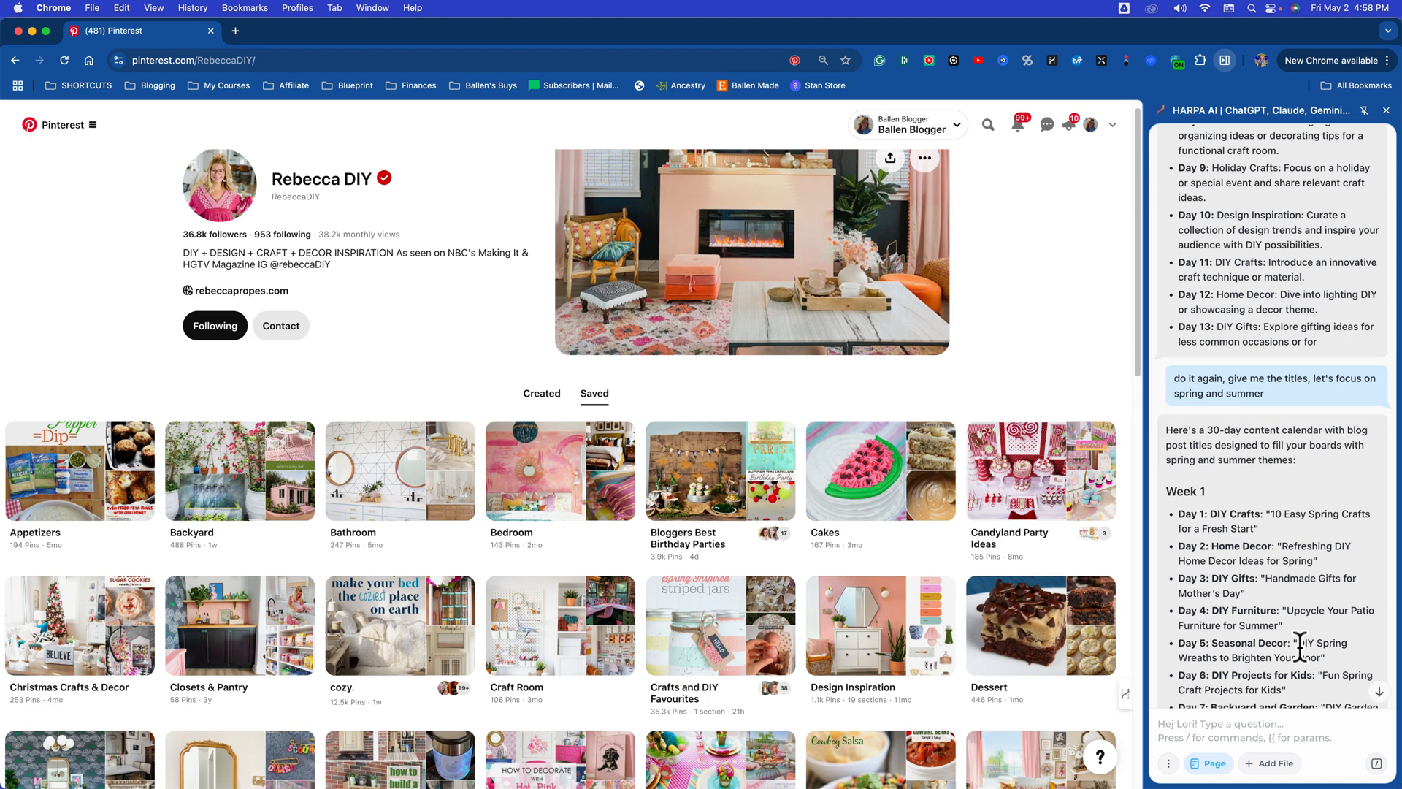
pyautogui.scroll(-5, 1313, 517)
pyautogui.scroll(-2, 1306, 526)
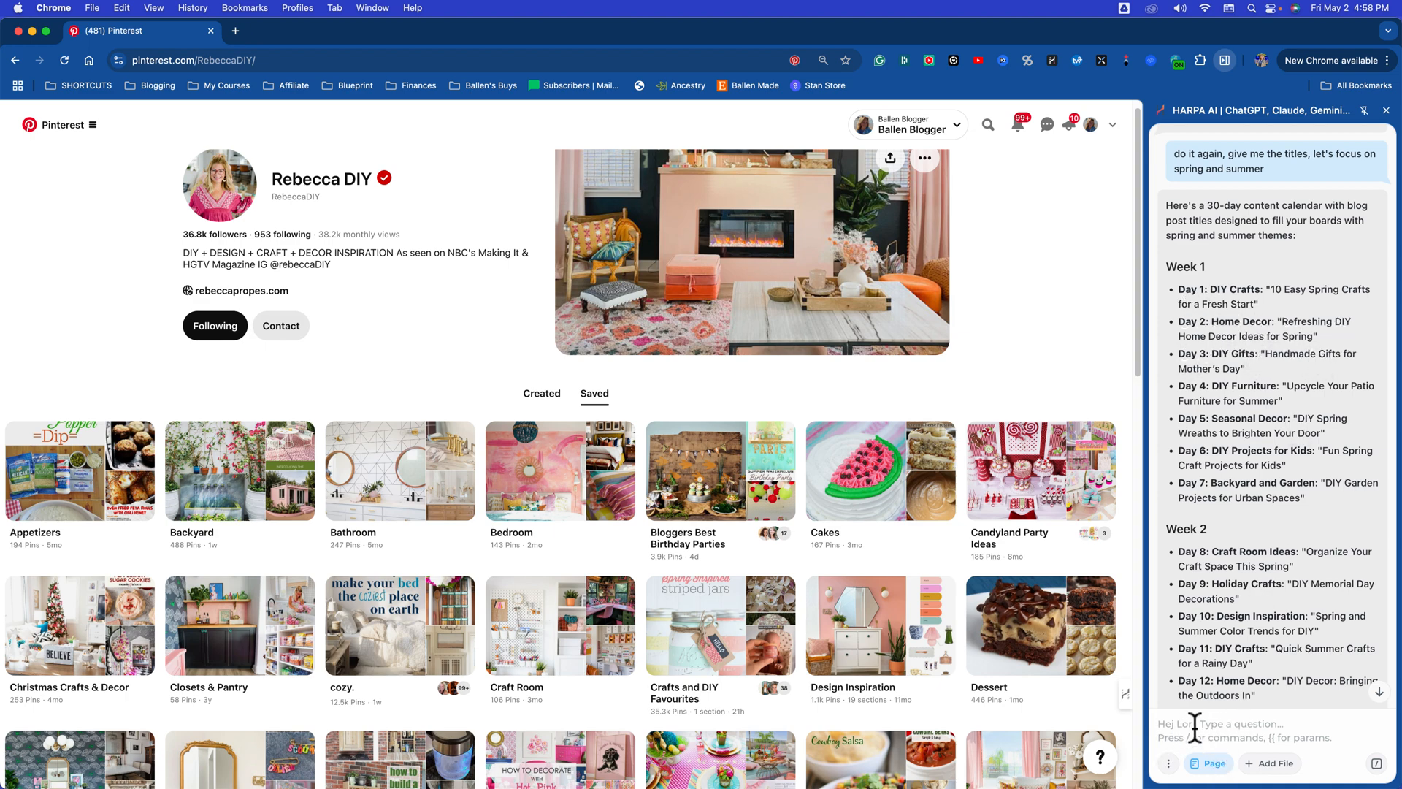
pyautogui.write('maek them more unique an')
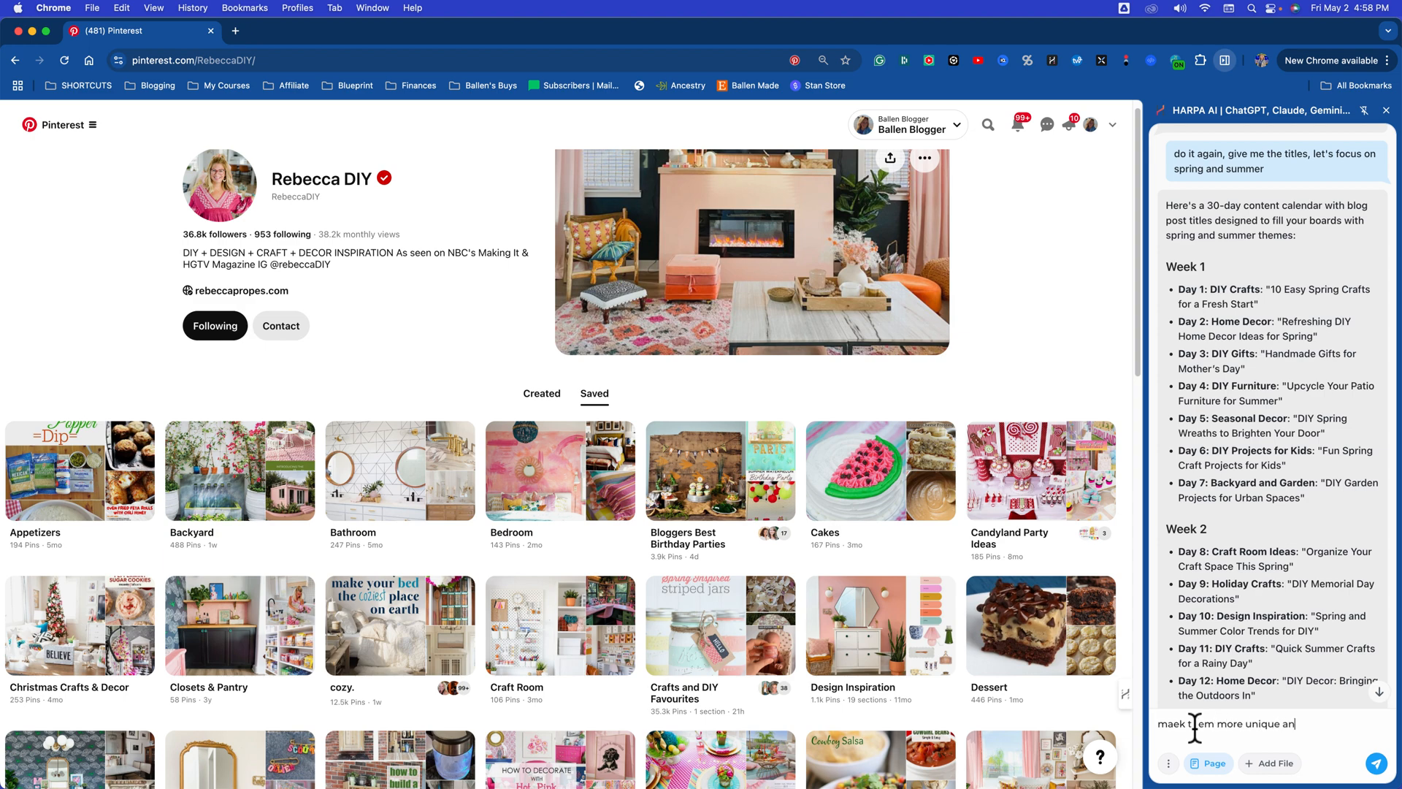
pyautogui.write('d specific')
pyautogui.press('Return')
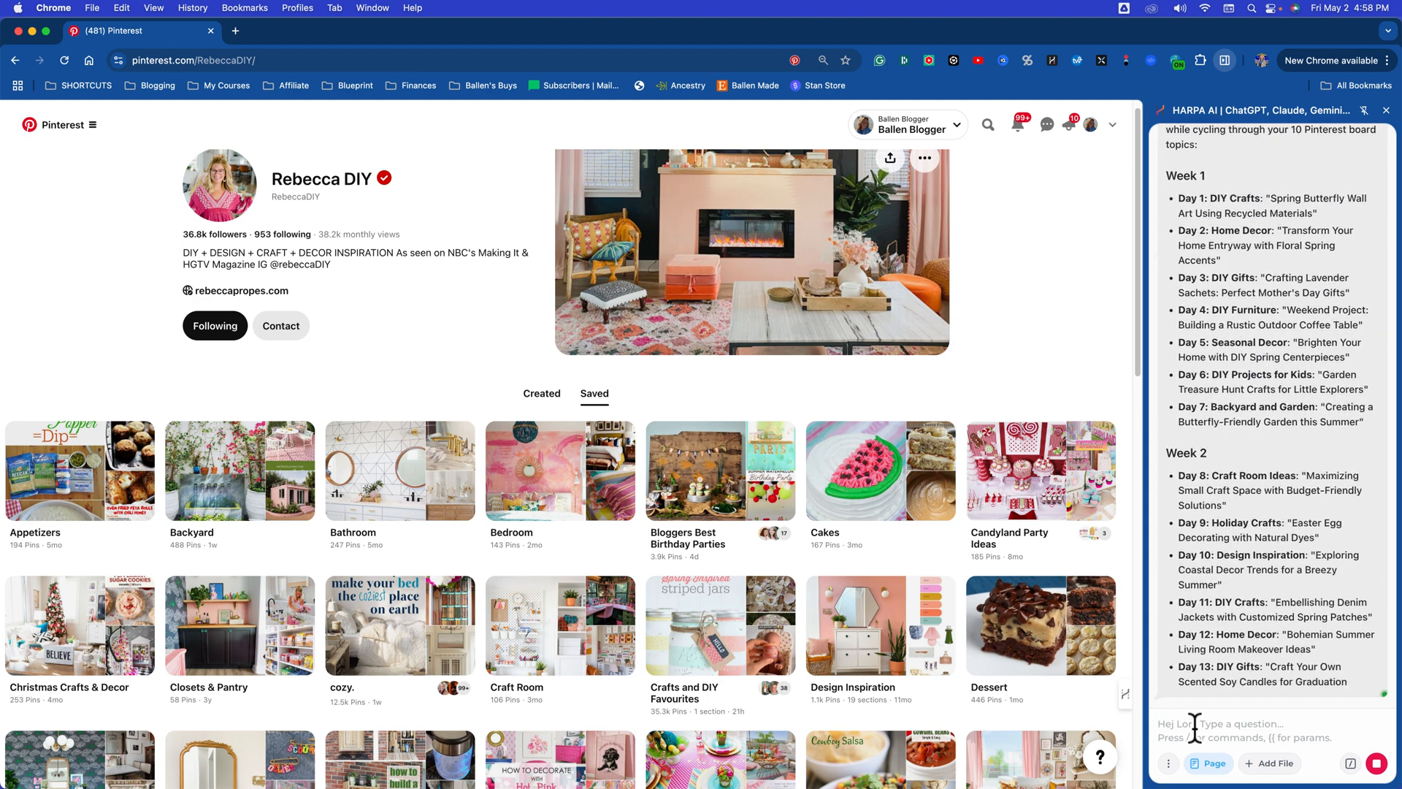
# Step: Read through the refreshed calendar's post titles and highlight the Day 1 title "Spring Butterfly Wall Art Using Recycled Materials"
pyautogui.scroll(5, 1298, 450)
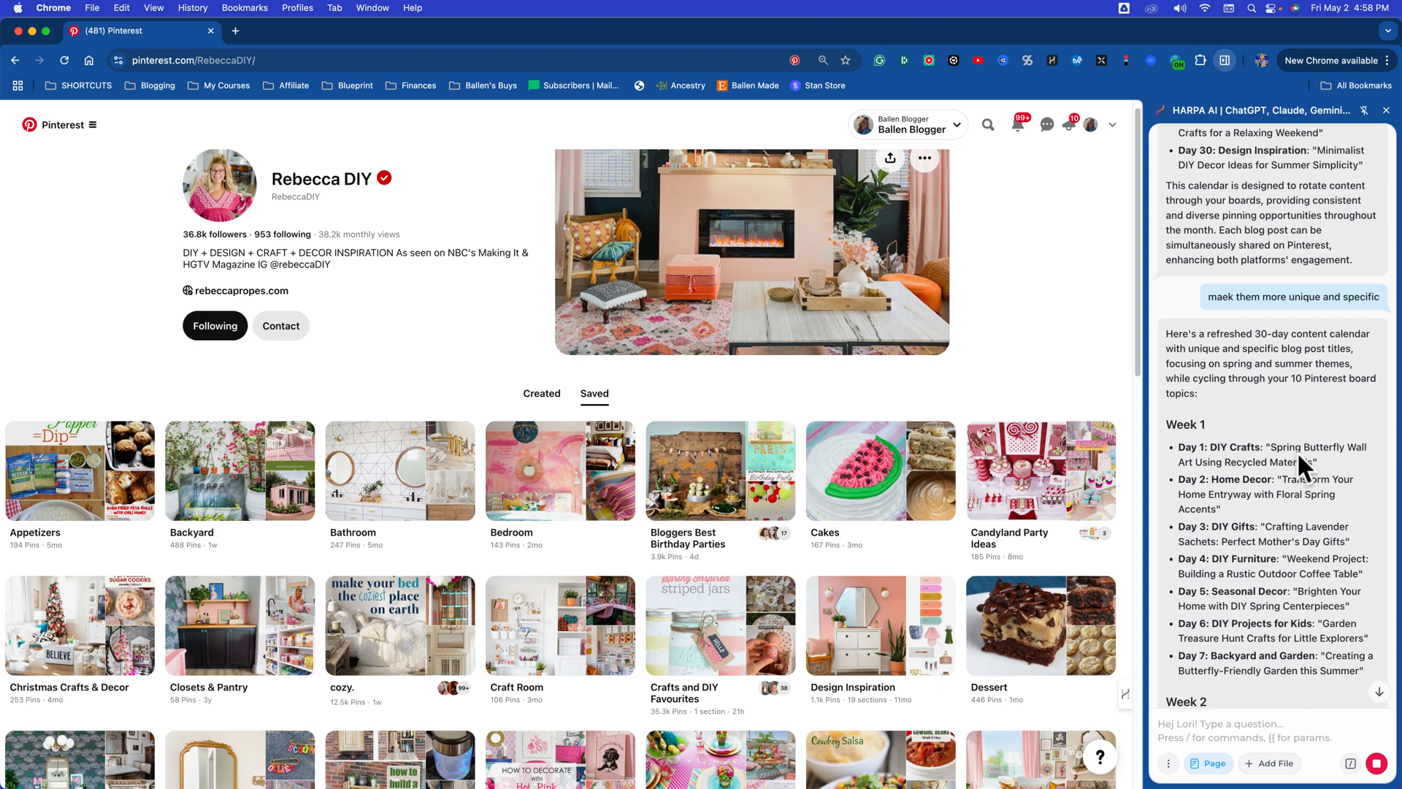
pyautogui.scroll(-4, 1295, 499)
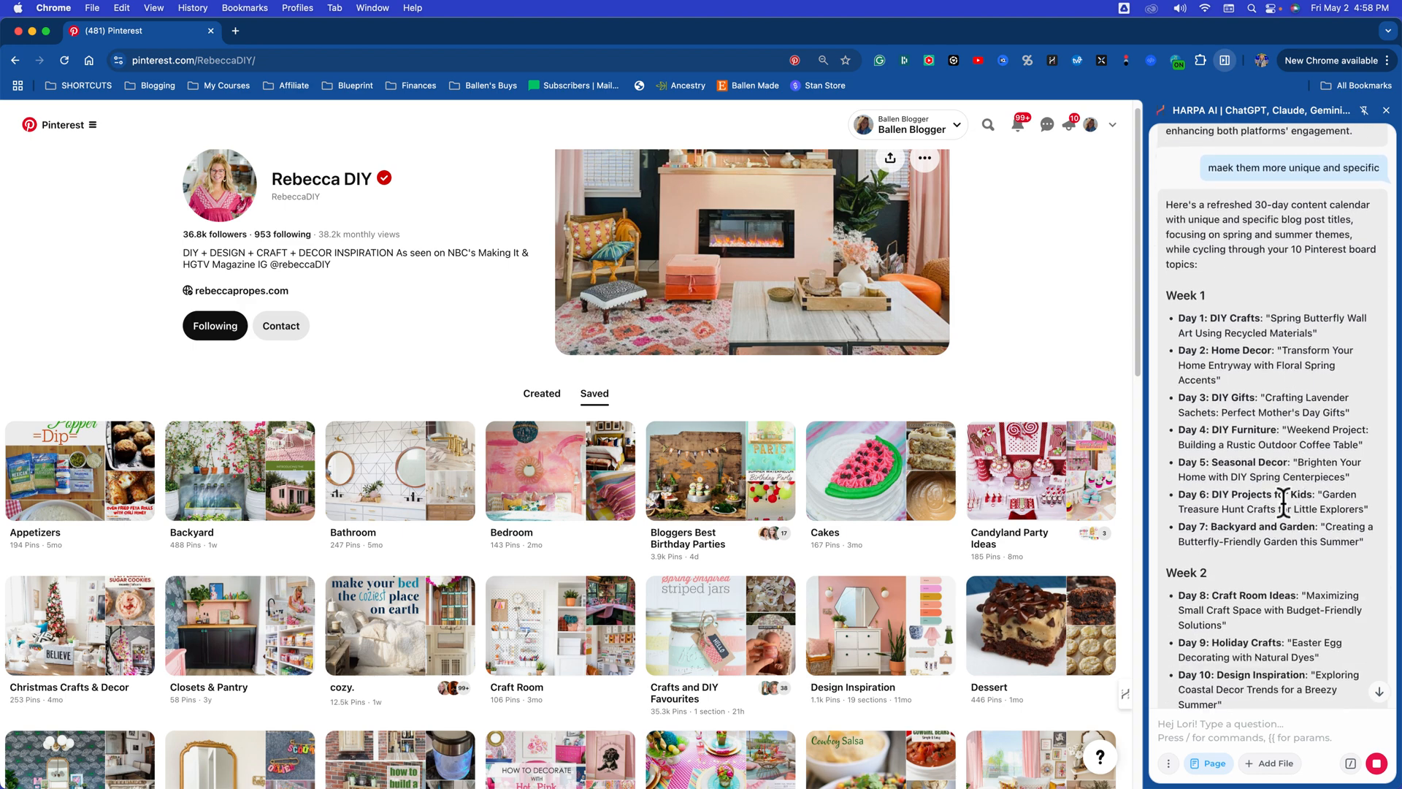
pyautogui.scroll(4, 1301, 468)
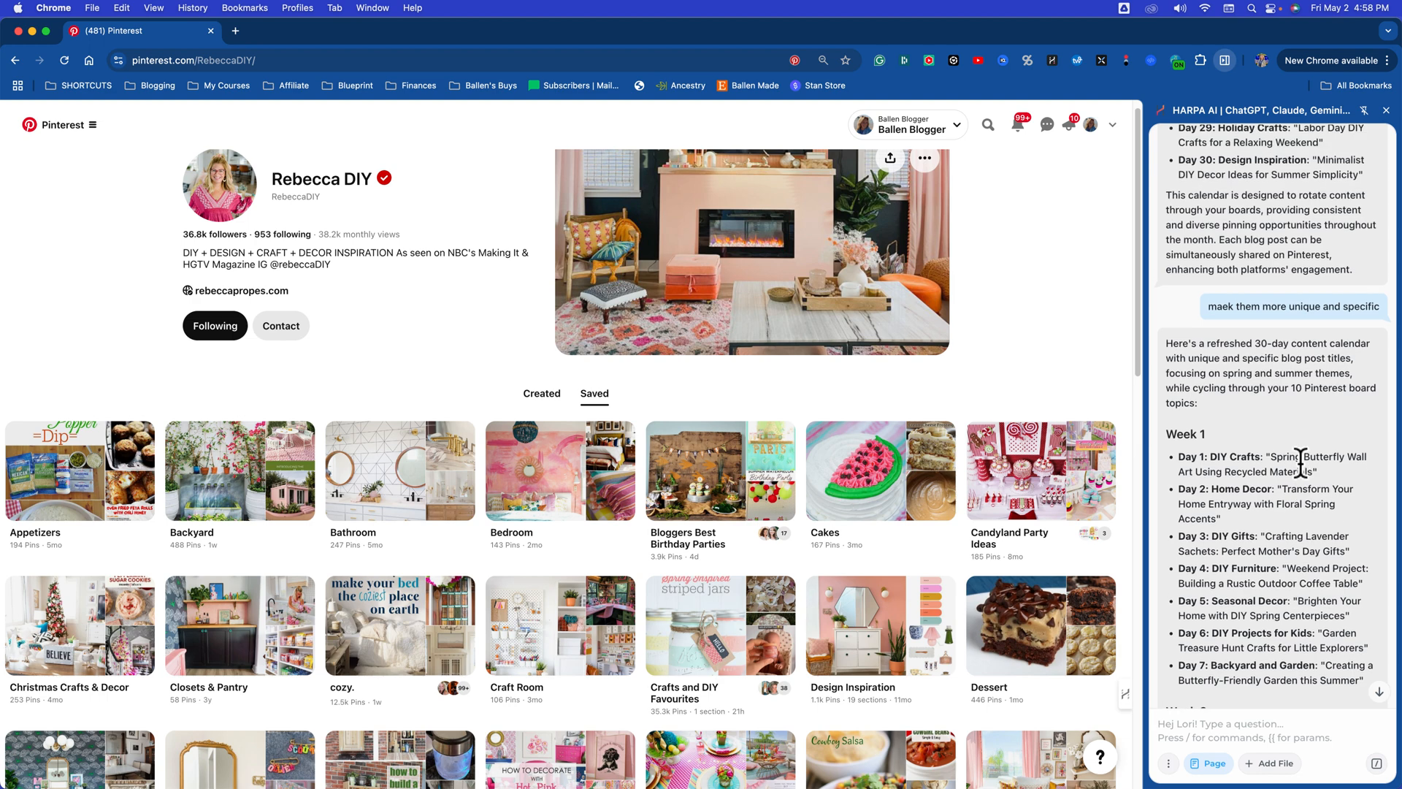
pyautogui.scroll(-4, 1299, 460)
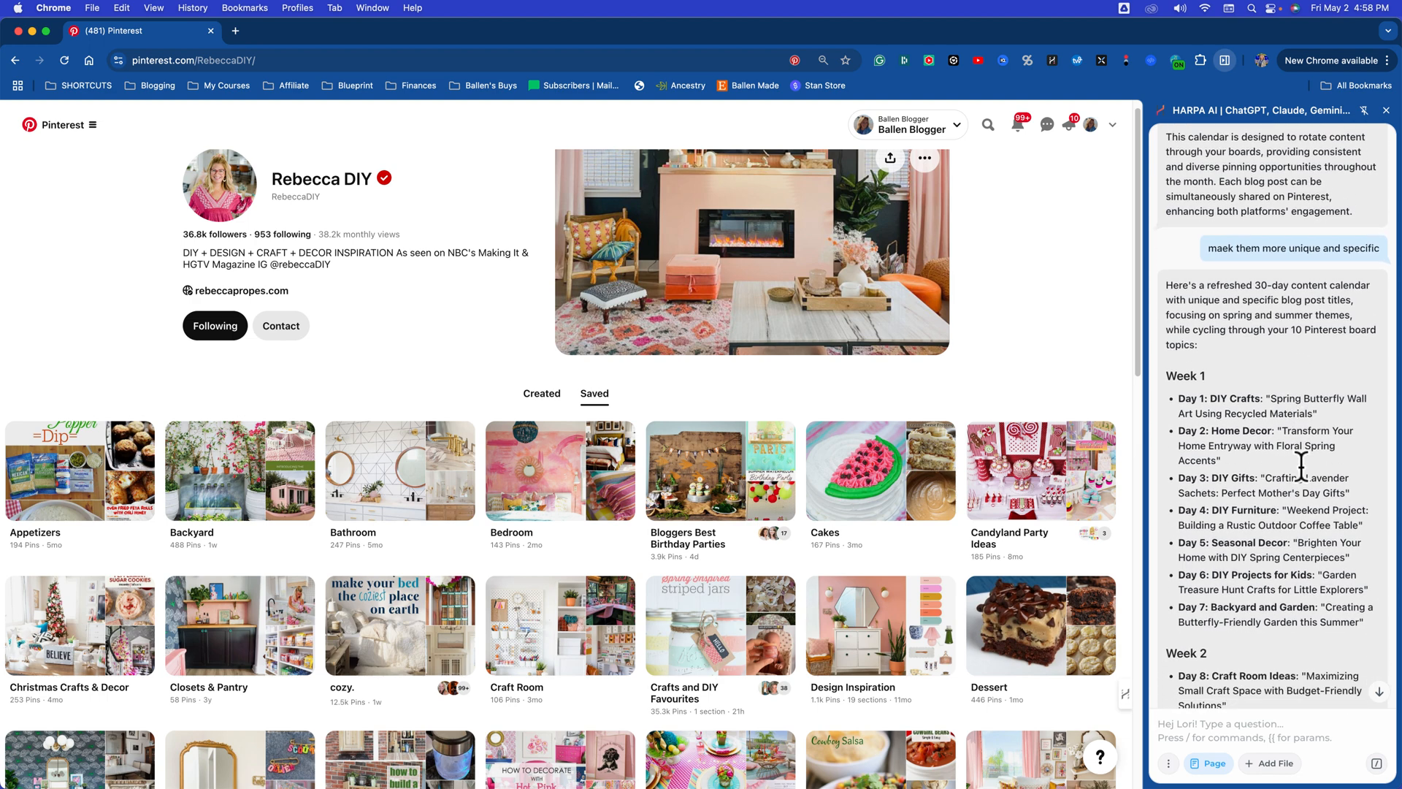
pyautogui.scroll(-2, 1264, 406)
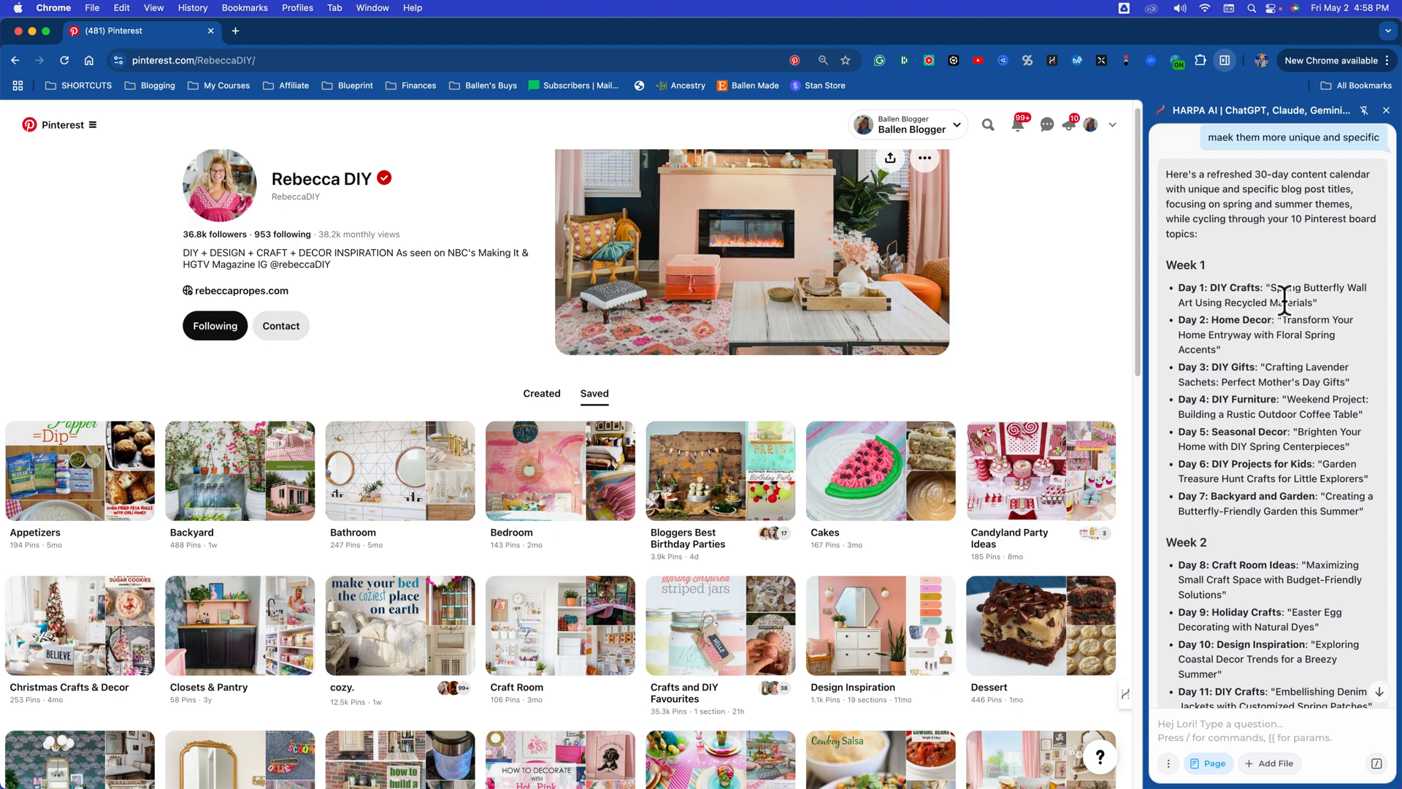
pyautogui.moveTo(1272, 289); pyautogui.dragTo(1306, 300)
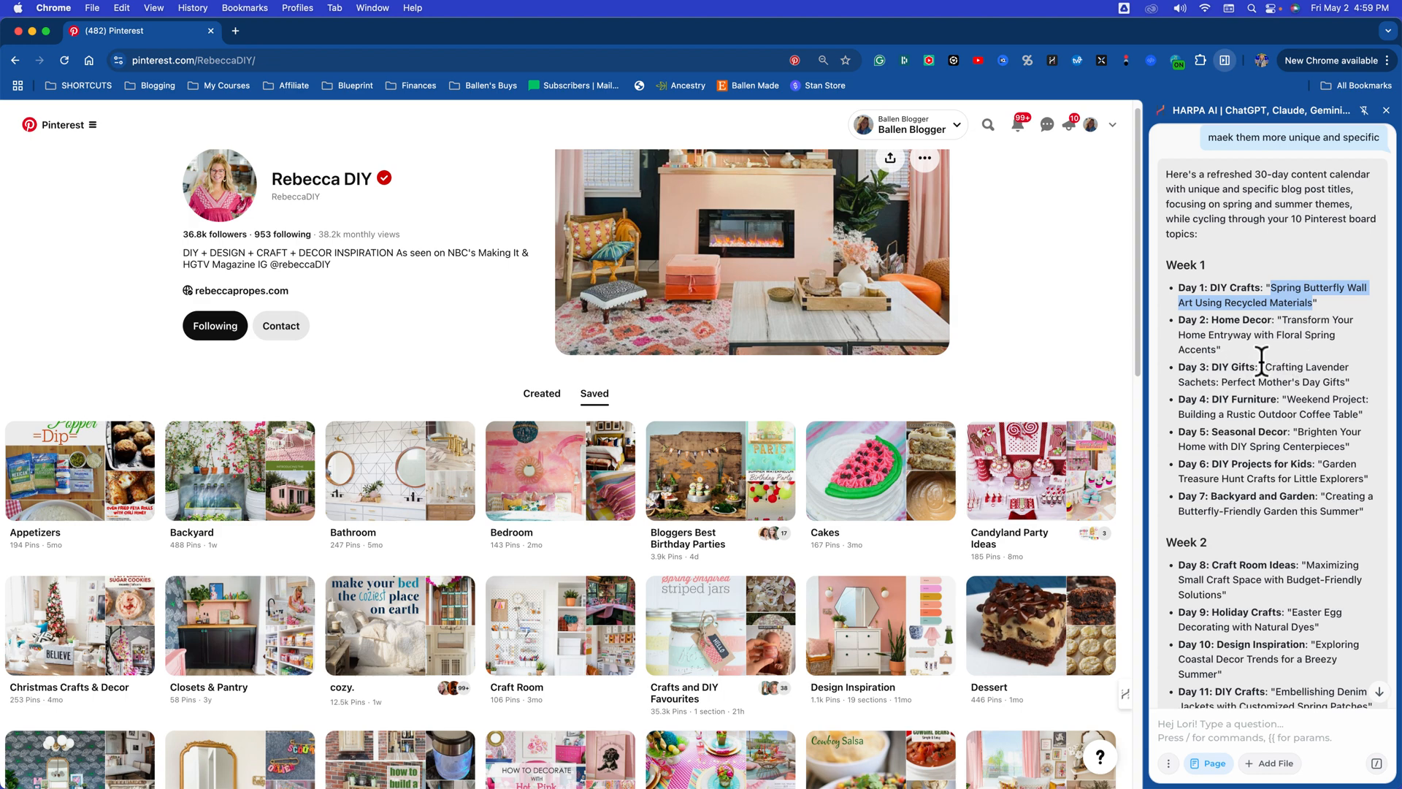
pyautogui.scroll(-1, 1254, 361)
pyautogui.scroll(-1, 1221, 369)
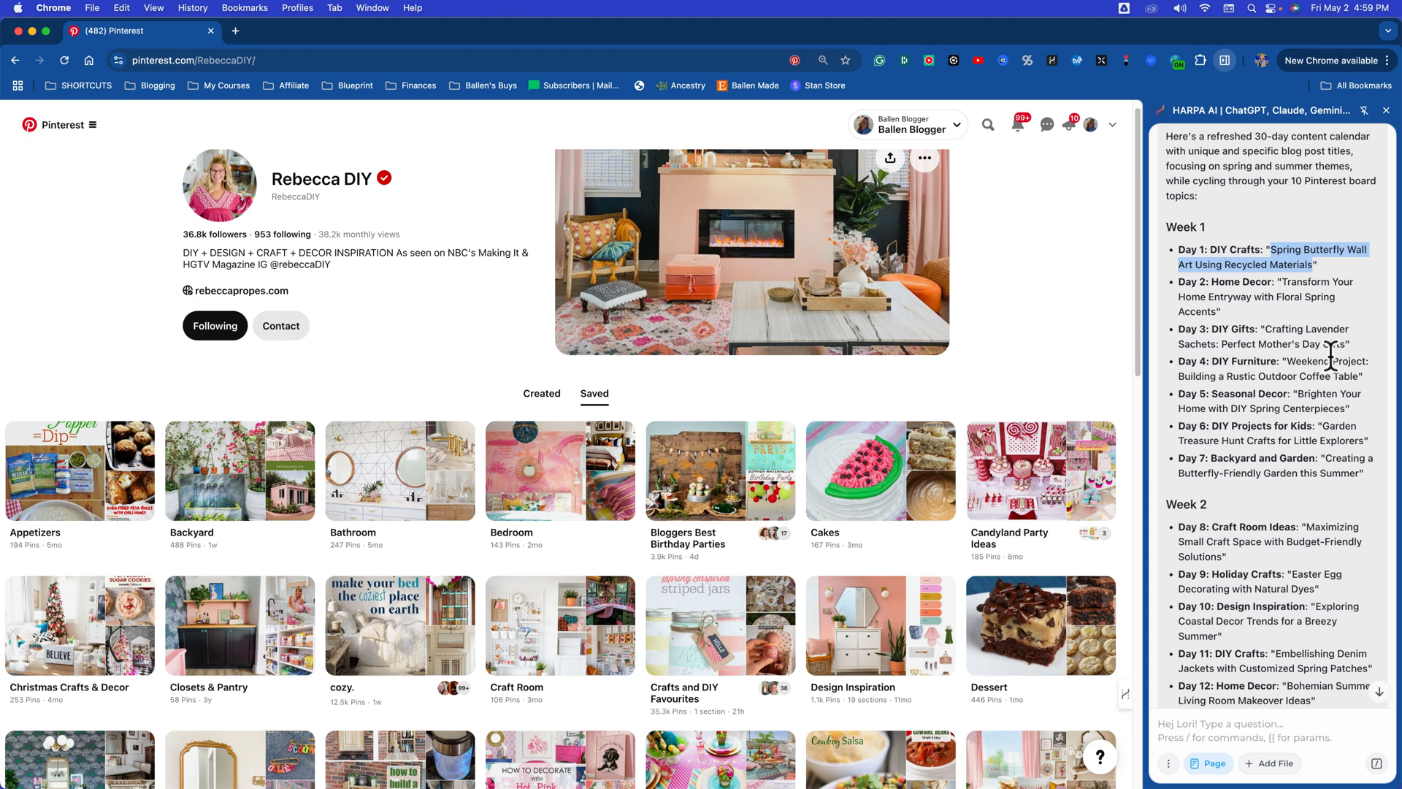
pyautogui.scroll(-2, 1328, 353)
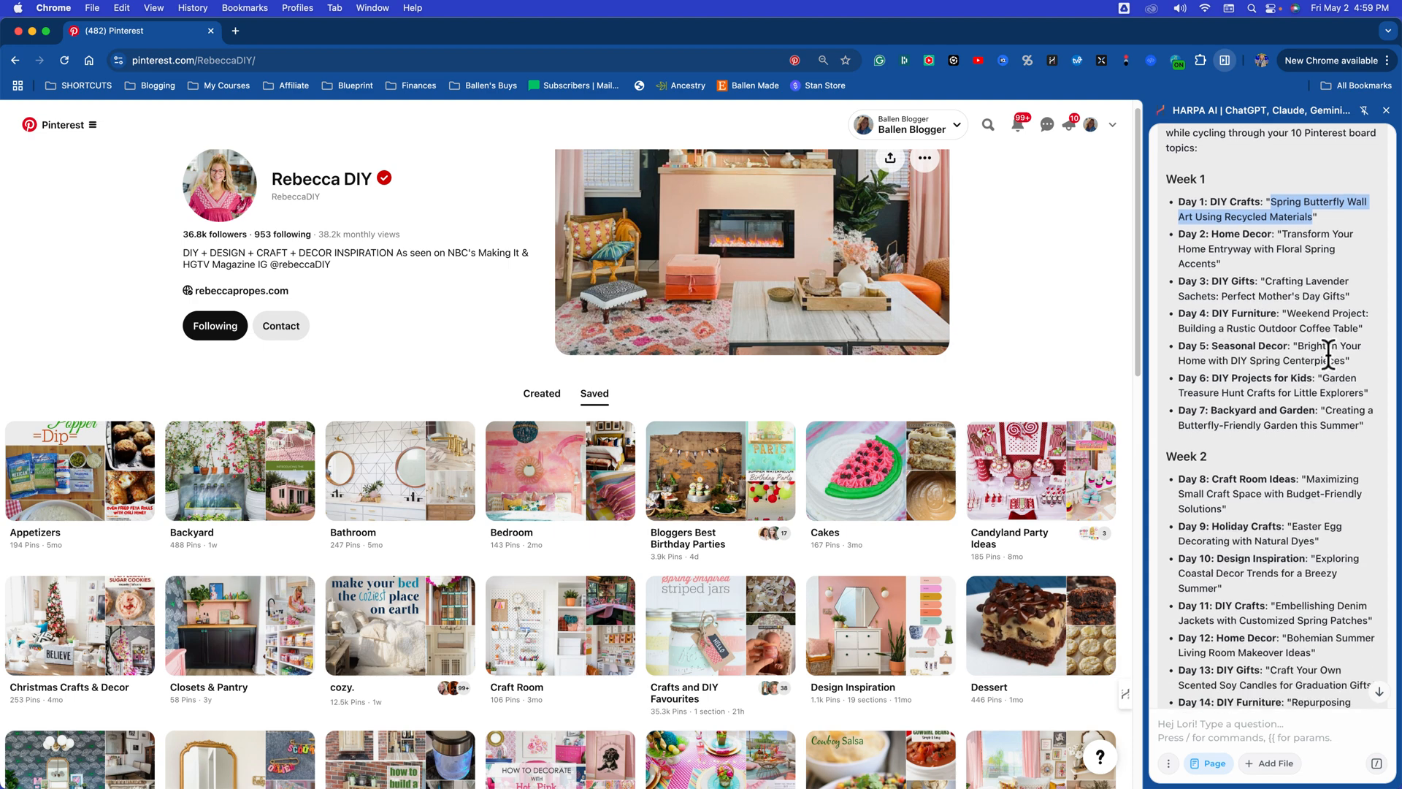
pyautogui.scroll(2, 1323, 343)
pyautogui.click(1308, 338)
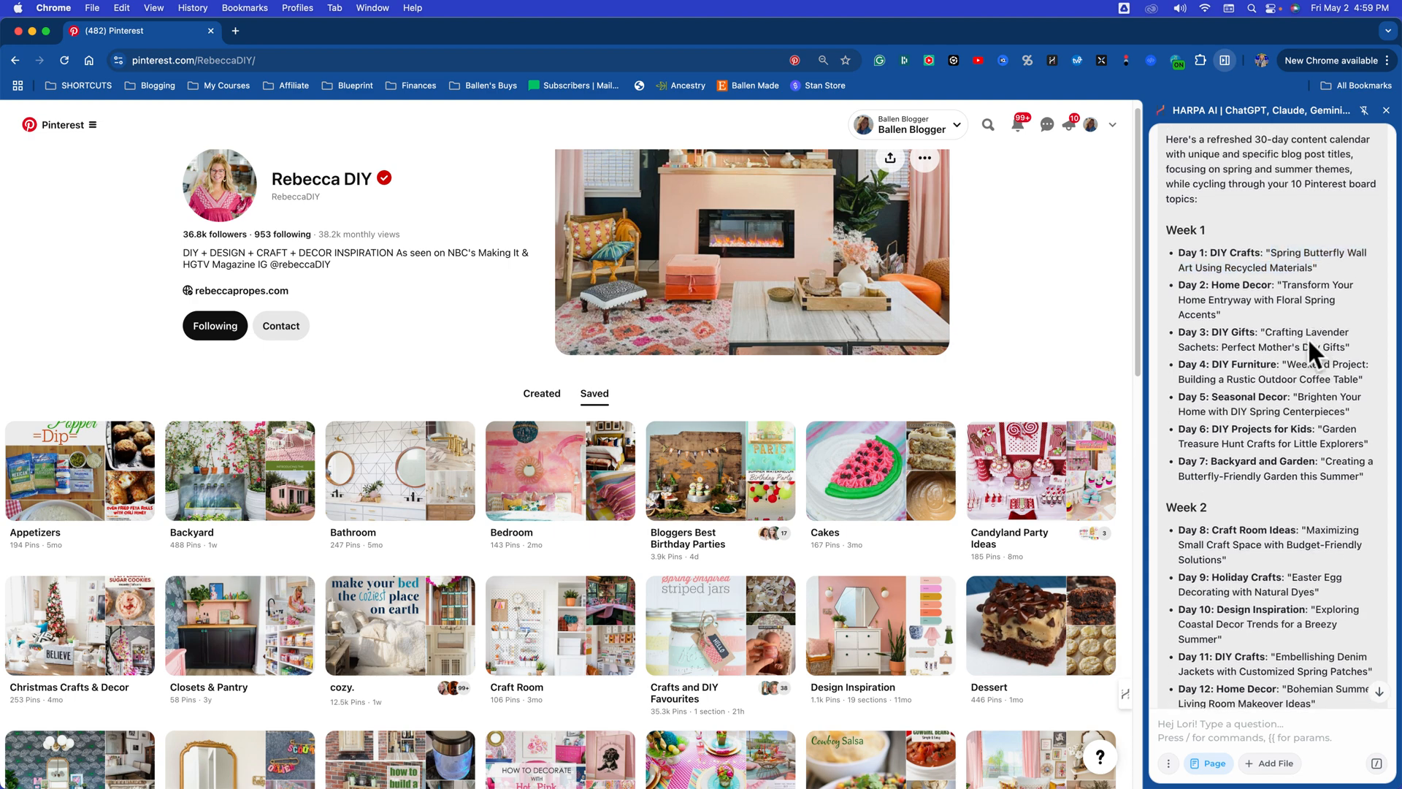
pyautogui.moveTo(1287, 253); pyautogui.dragTo(1316, 270)
pyautogui.click(1277, 252)
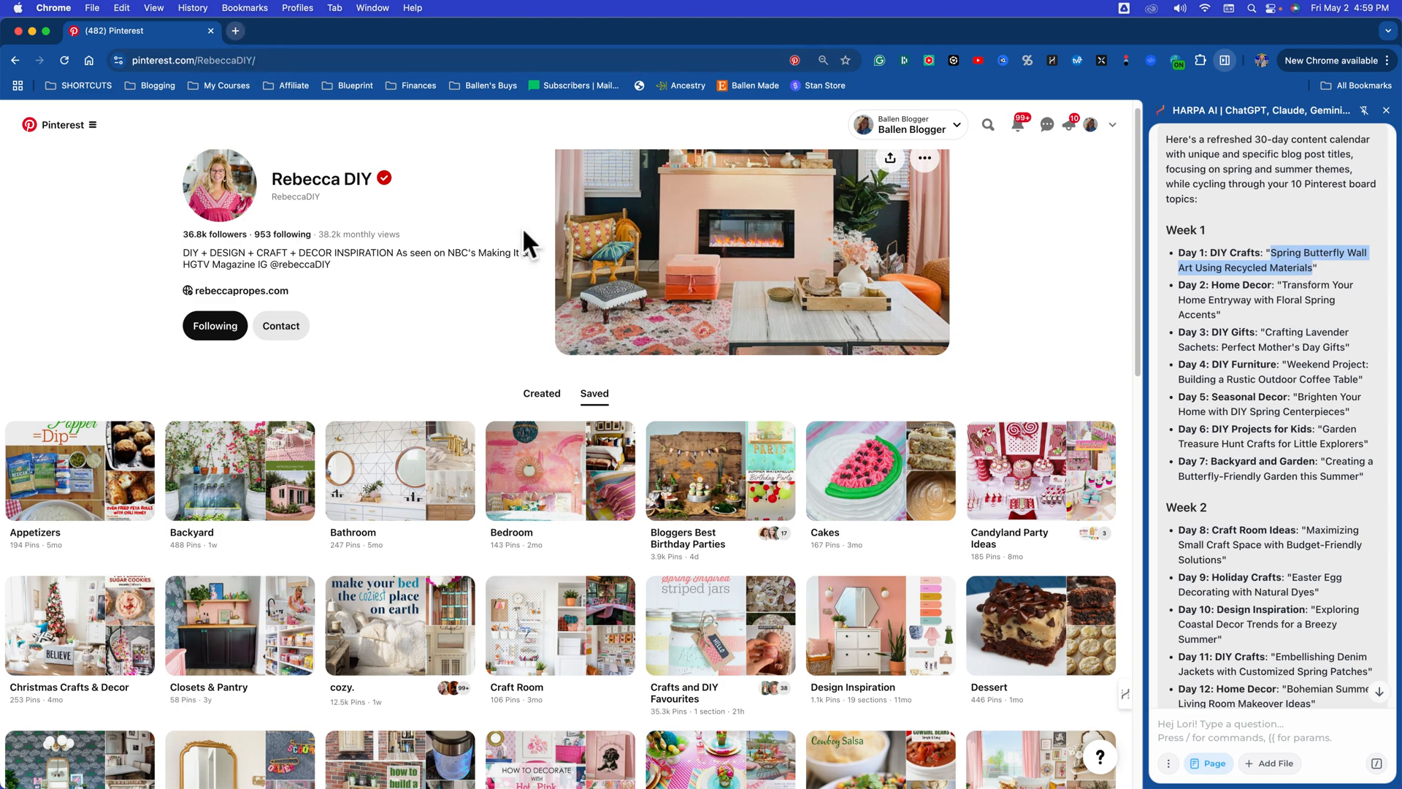
# Step: Tell the assistant the calendar is perfect and ask it to write post #1
pyautogui.click(1207, 725)
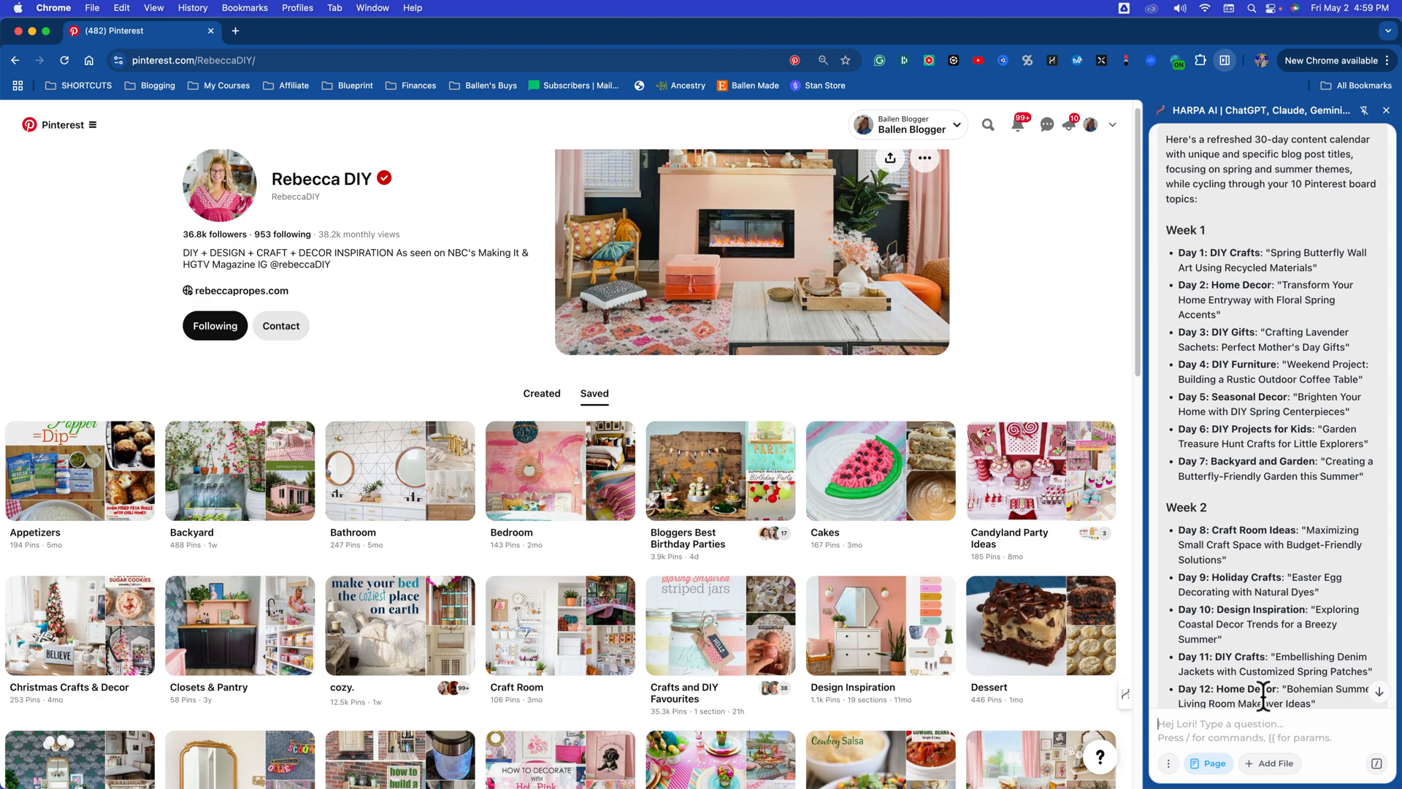
pyautogui.write('this perfe')
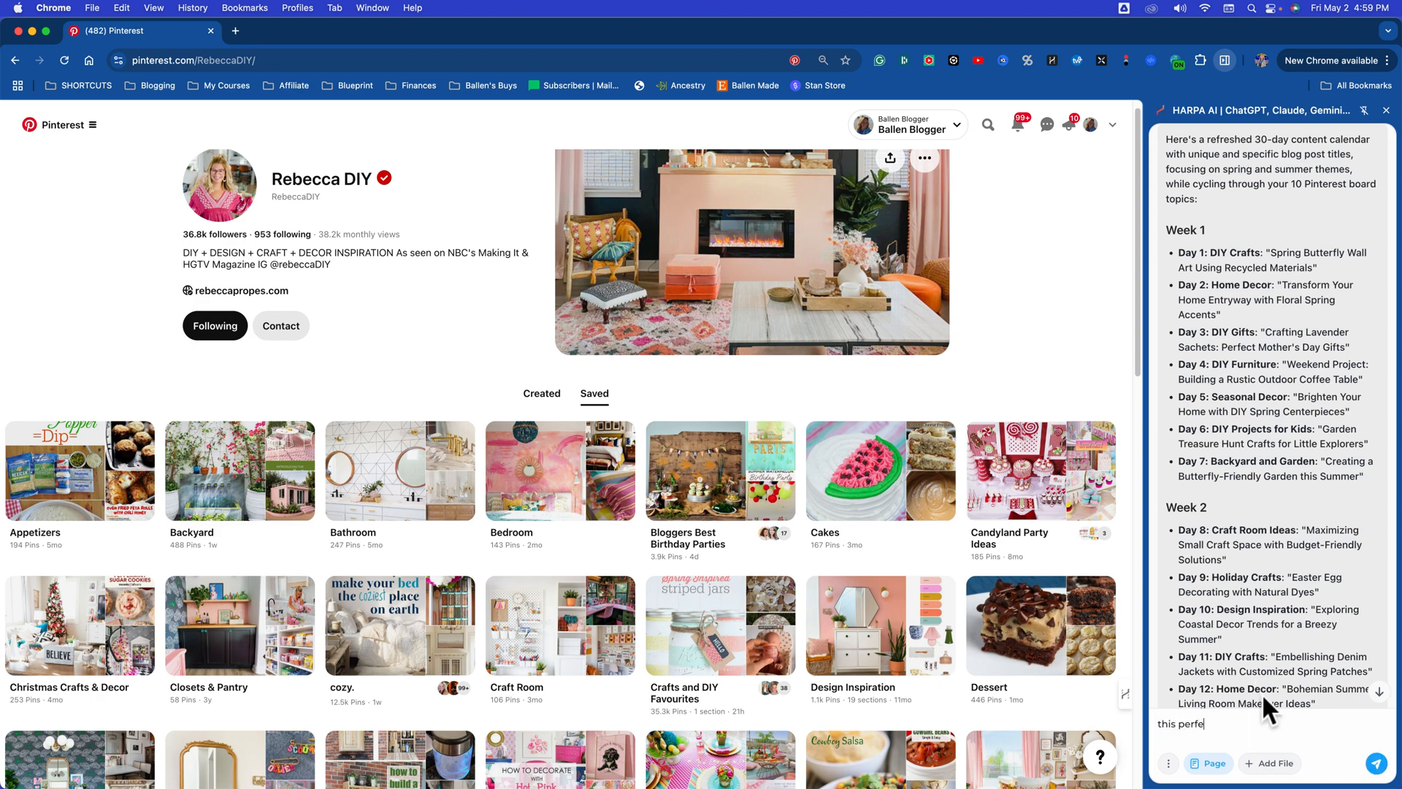
pyautogui.press('BackSpace')
pyautogui.write("ct, let's write #1")
pyautogui.press('Return')
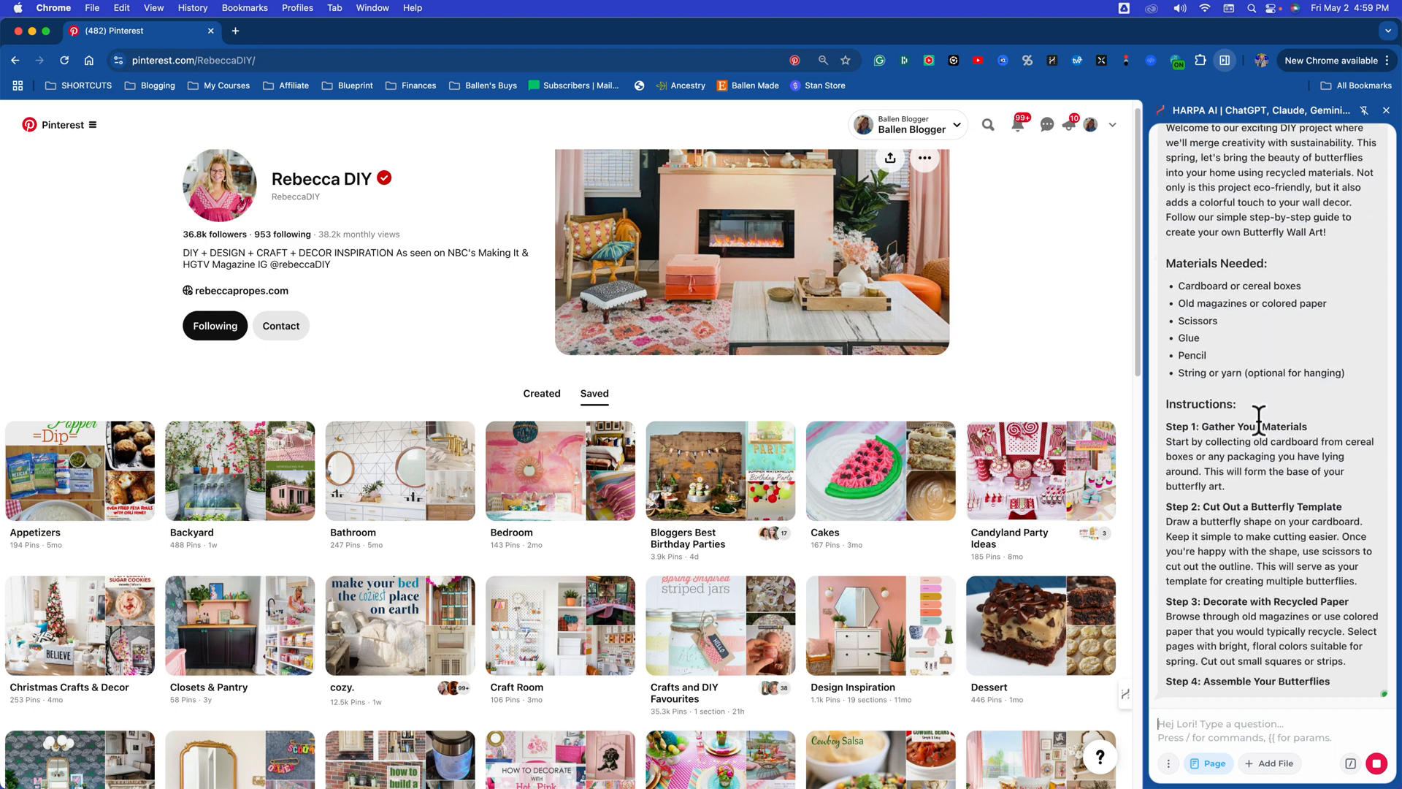
# Step: Ask the assistant to write the butterfly wall art post in the blog owner's style, giving the owner's name
pyautogui.scroll(4, 1259, 413)
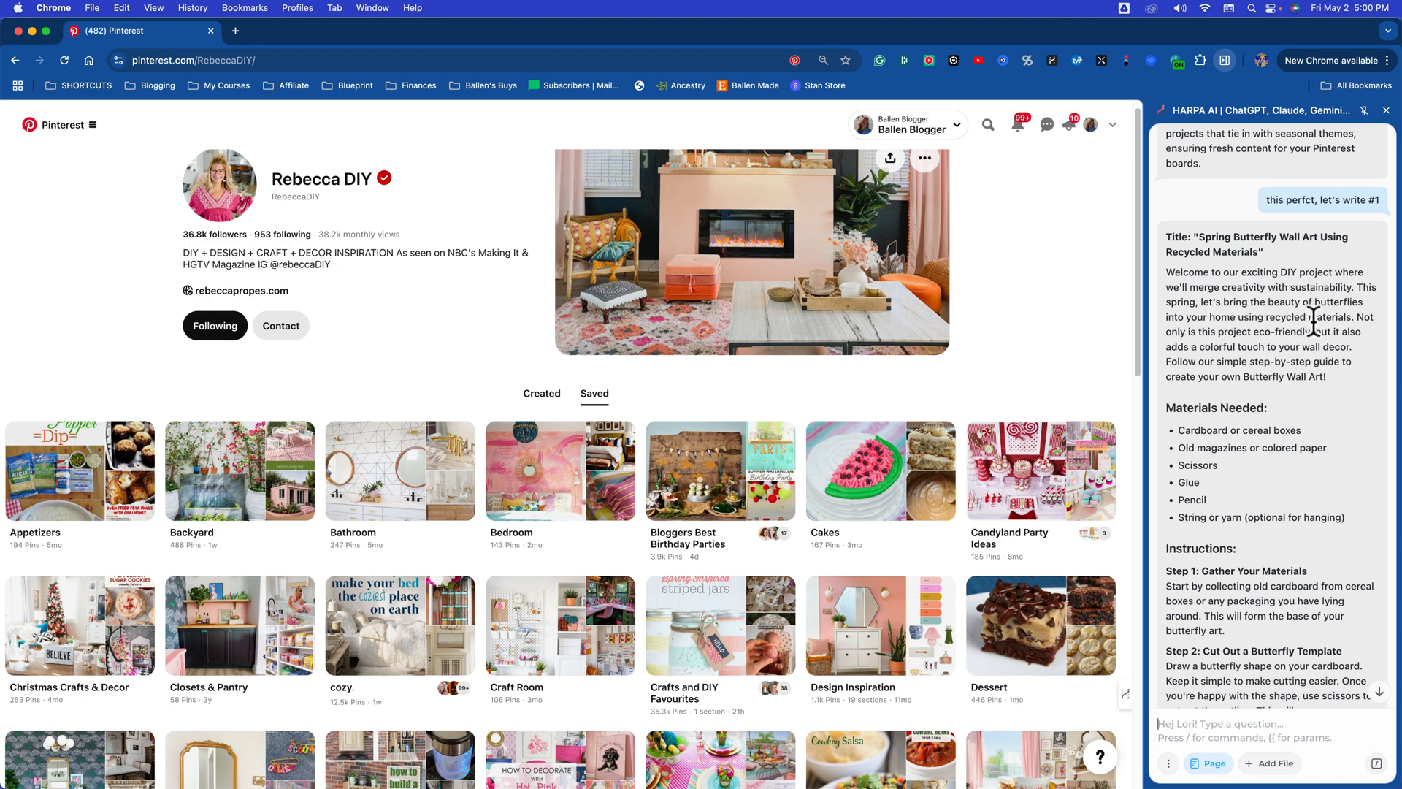
pyautogui.click(1184, 725)
pyautogui.write('wr')
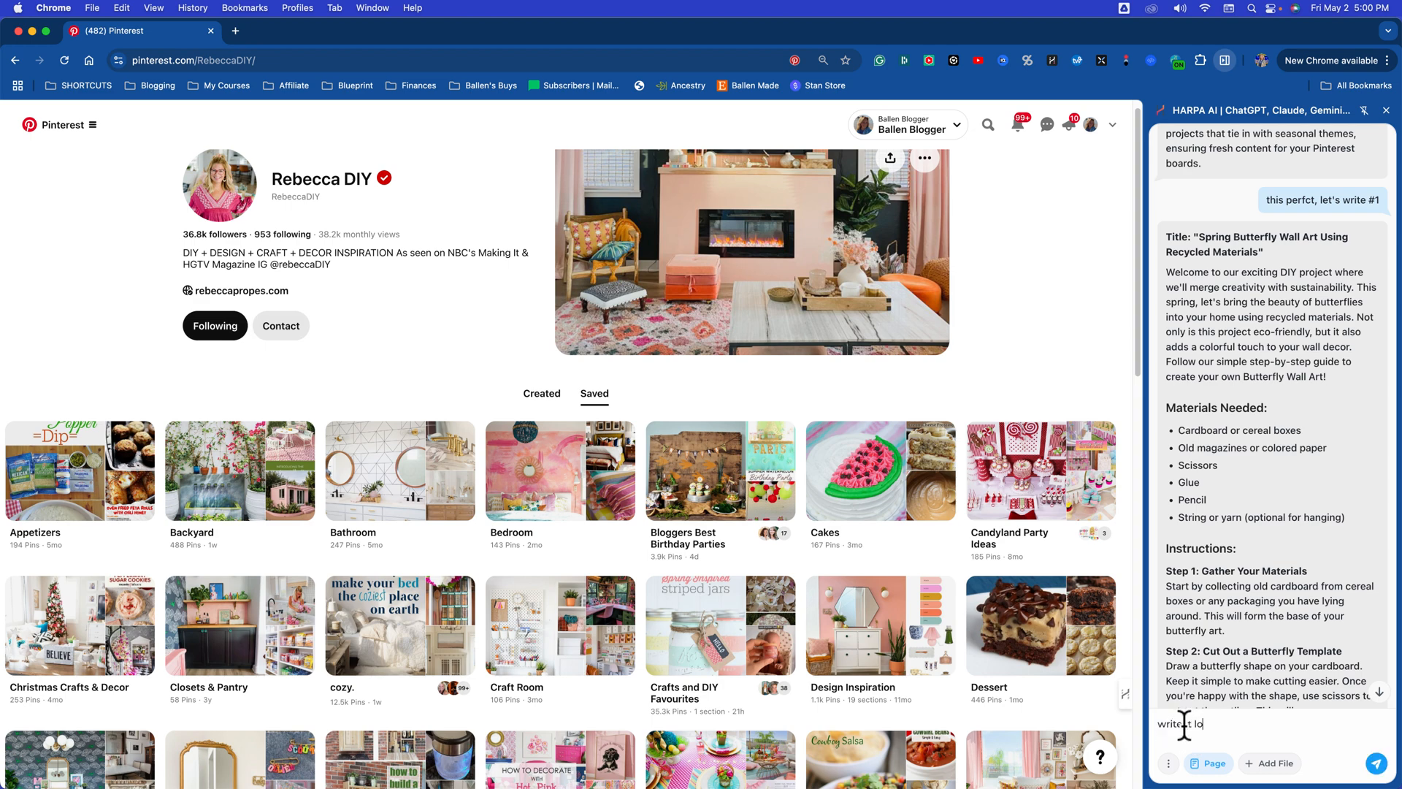
pyautogui.write('ite it like lori ballen')
pyautogui.press('Return')
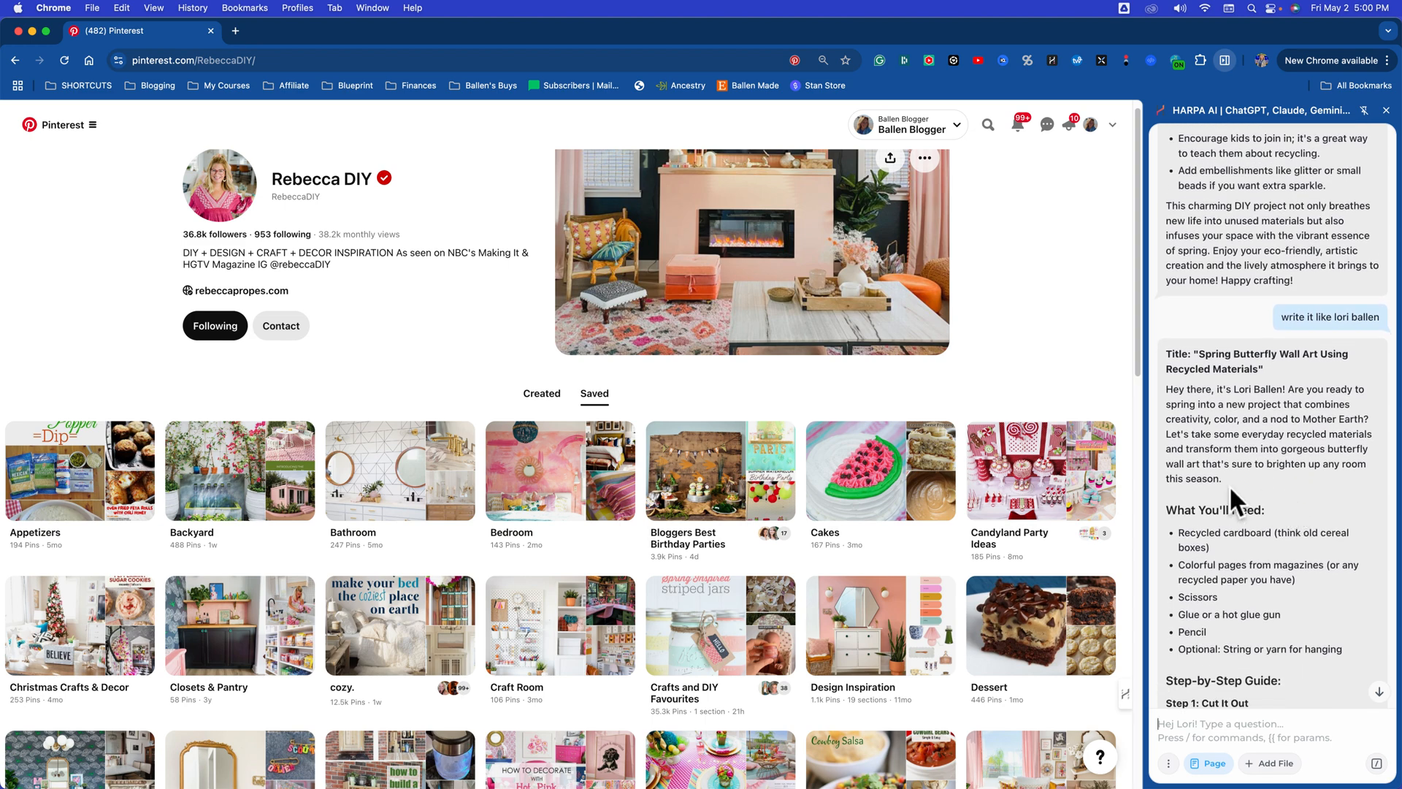
# Step: Review the restyled butterfly wall art post and copy it from the title through the closing paragraph
pyautogui.scroll(-5, 1239, 474)
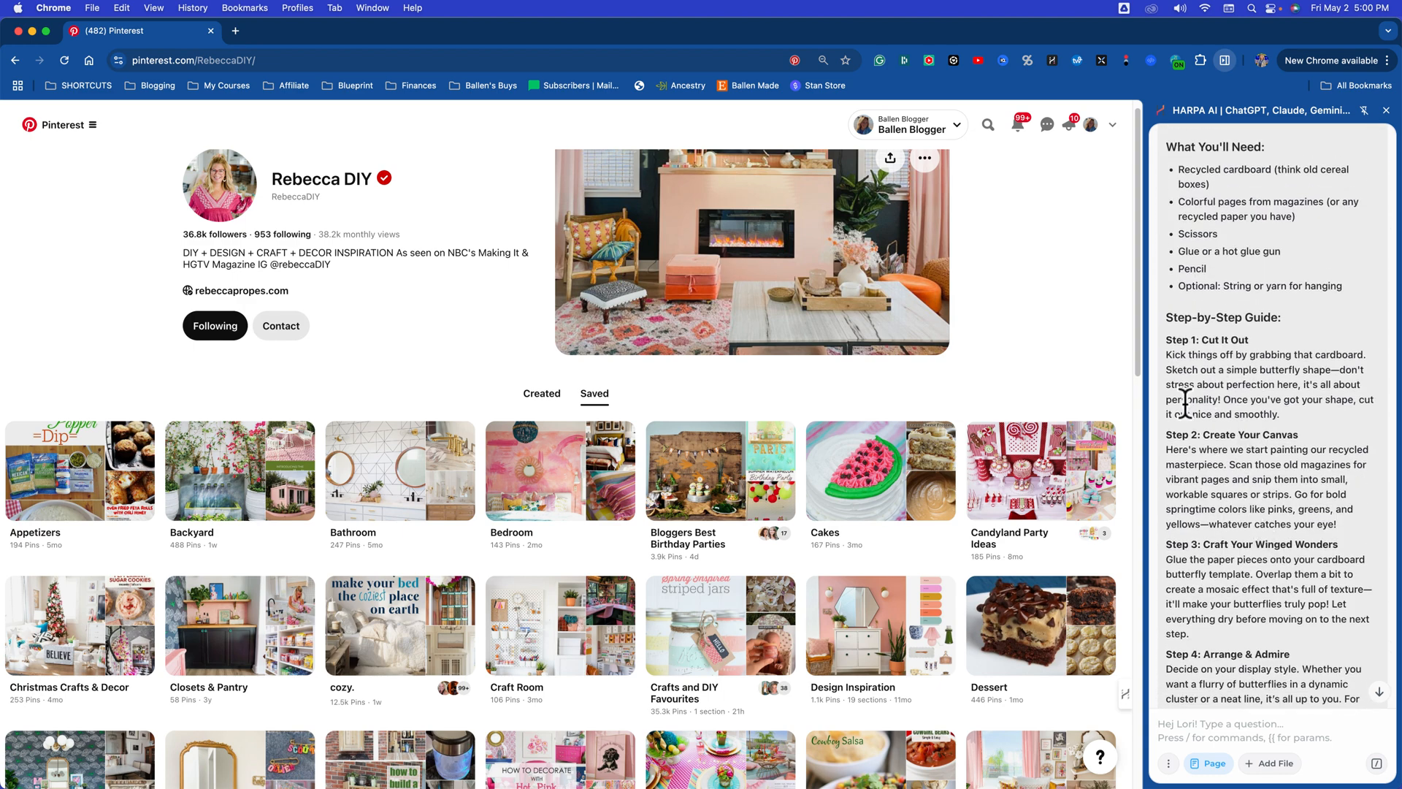
pyautogui.scroll(-6, 1242, 438)
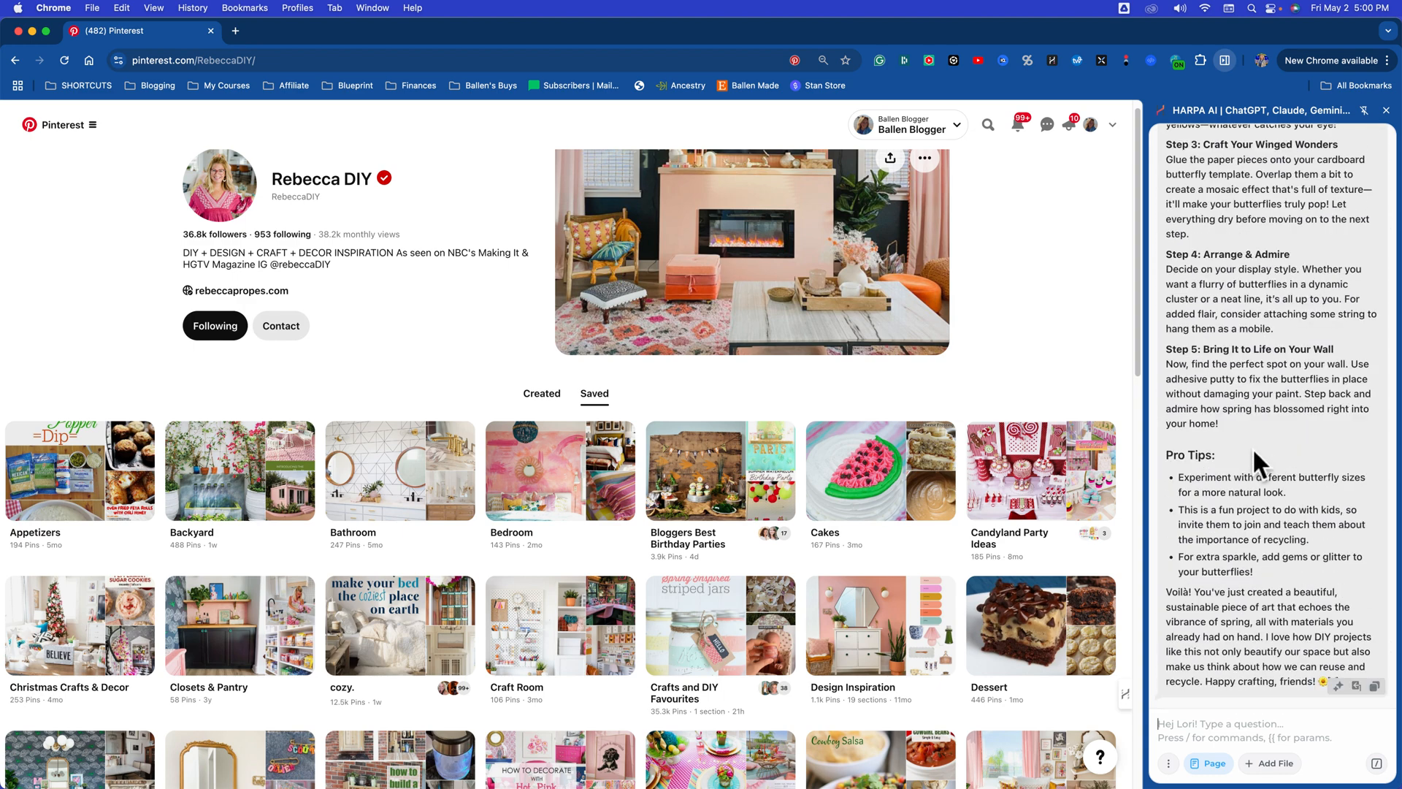
pyautogui.scroll(10, 1251, 444)
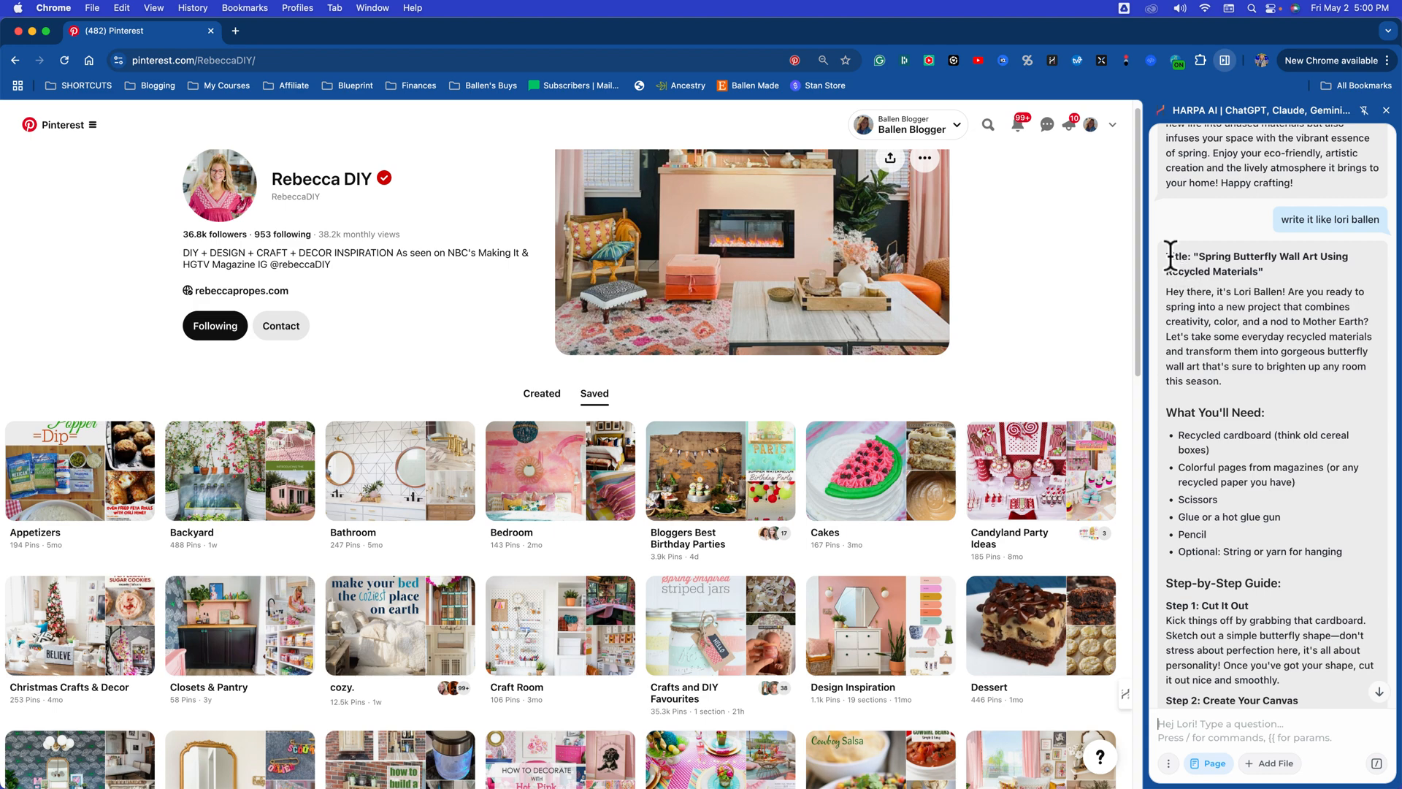
pyautogui.moveTo(1202, 257); pyautogui.dragTo(1249, 705)
pyautogui.press('super+c')
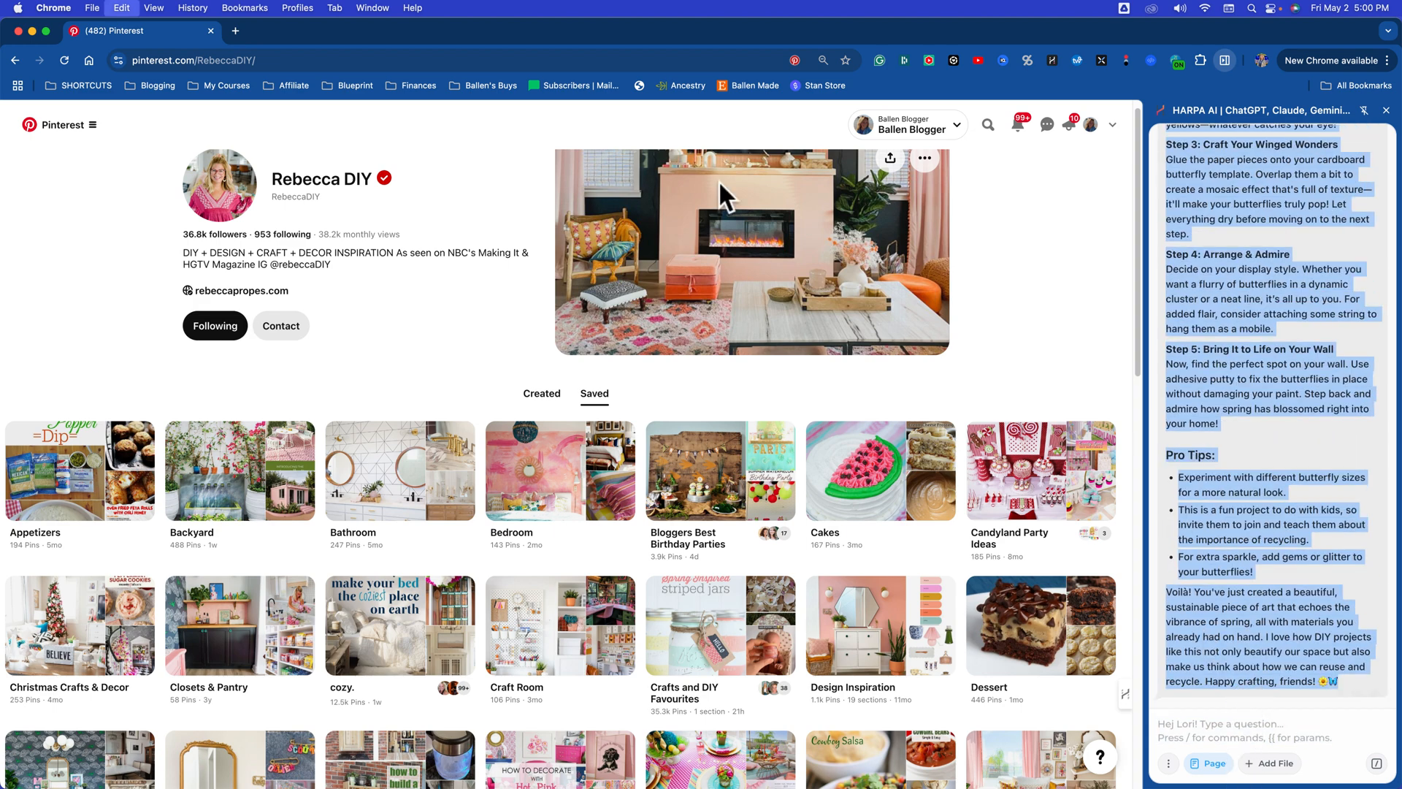
# Step: Open ballenblogger.com in a new browser tab
pyautogui.click(236, 31)
pyautogui.write('ballen')
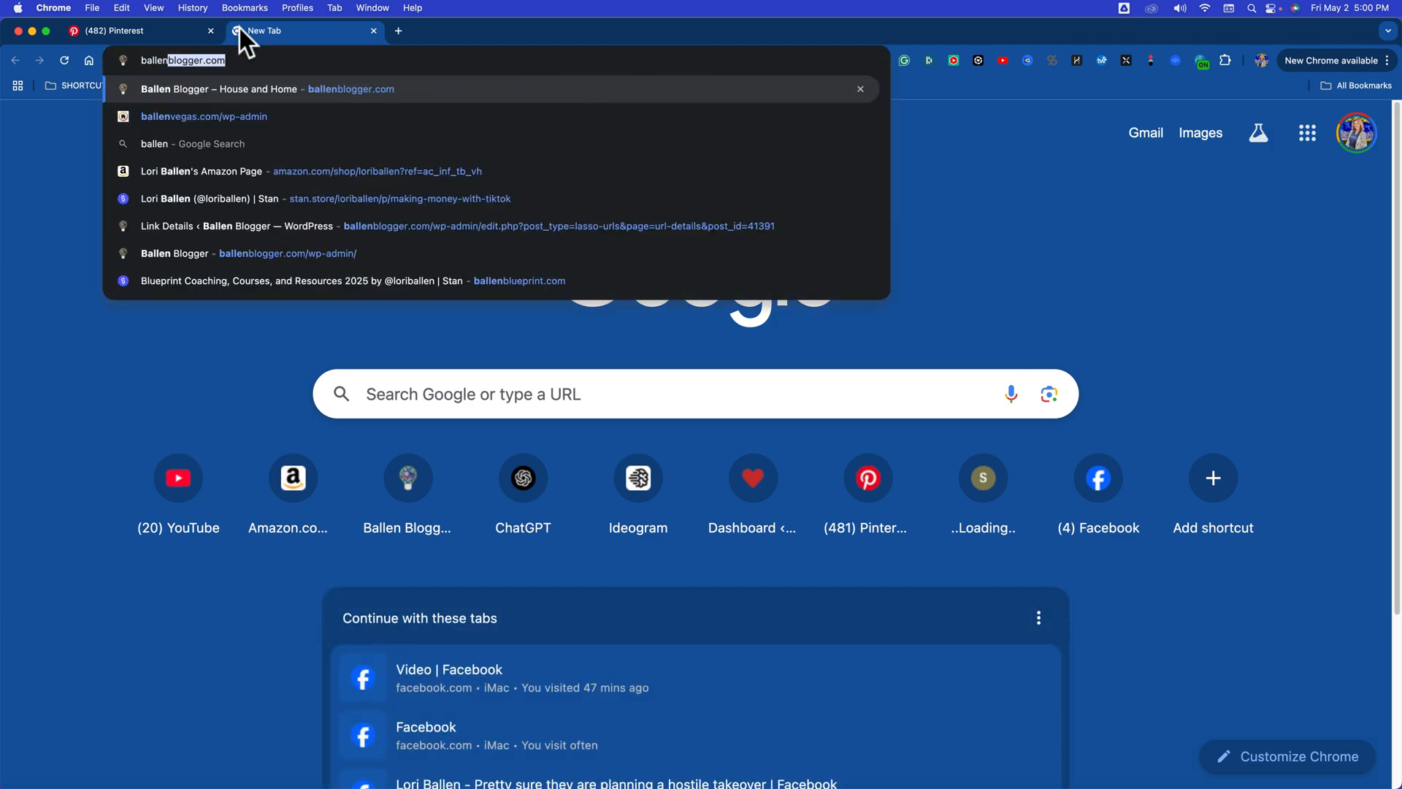
pyautogui.press('Return')
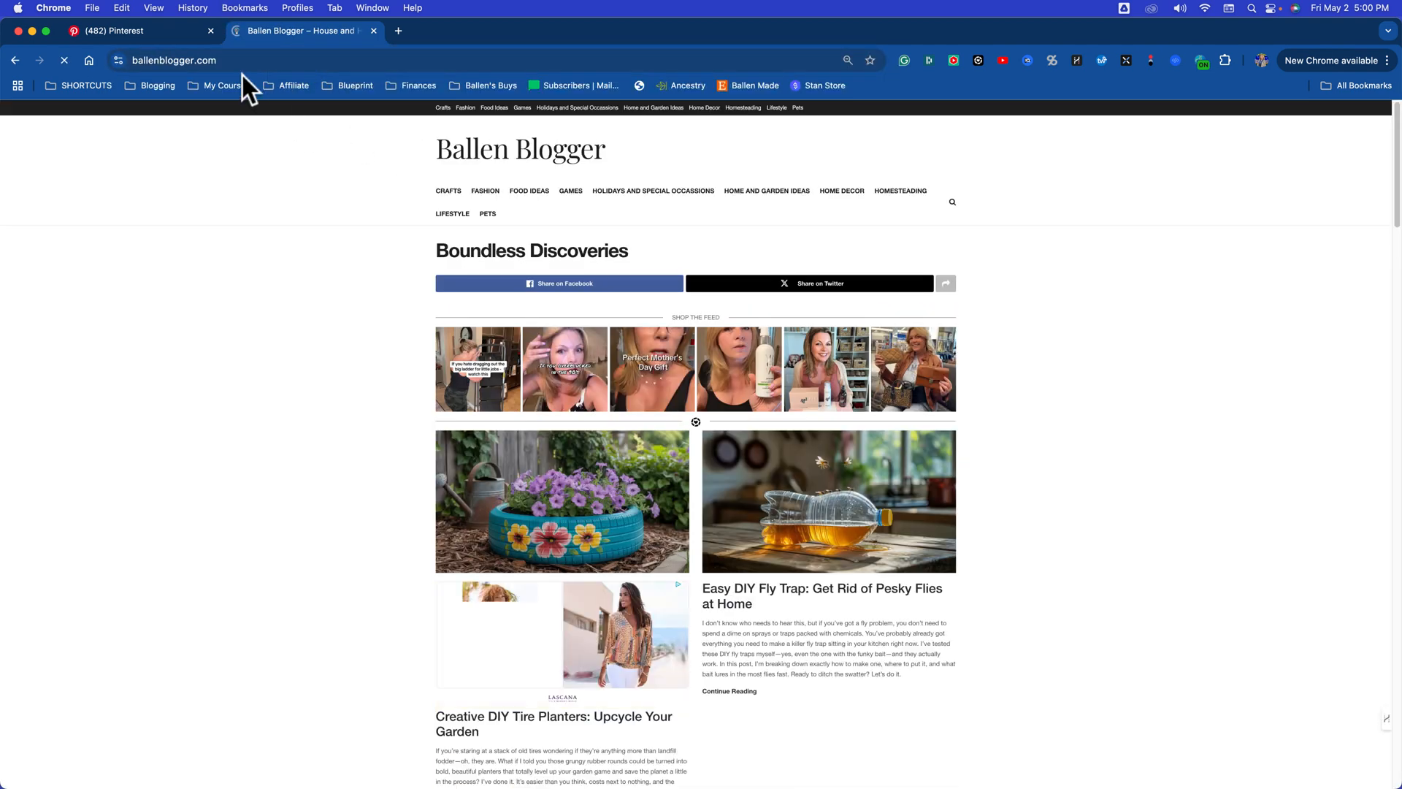
# Step: Go to the blog's WordPress dashboard at ballenblogger.com/wp-admin/ and start a new post
pyautogui.click(254, 62)
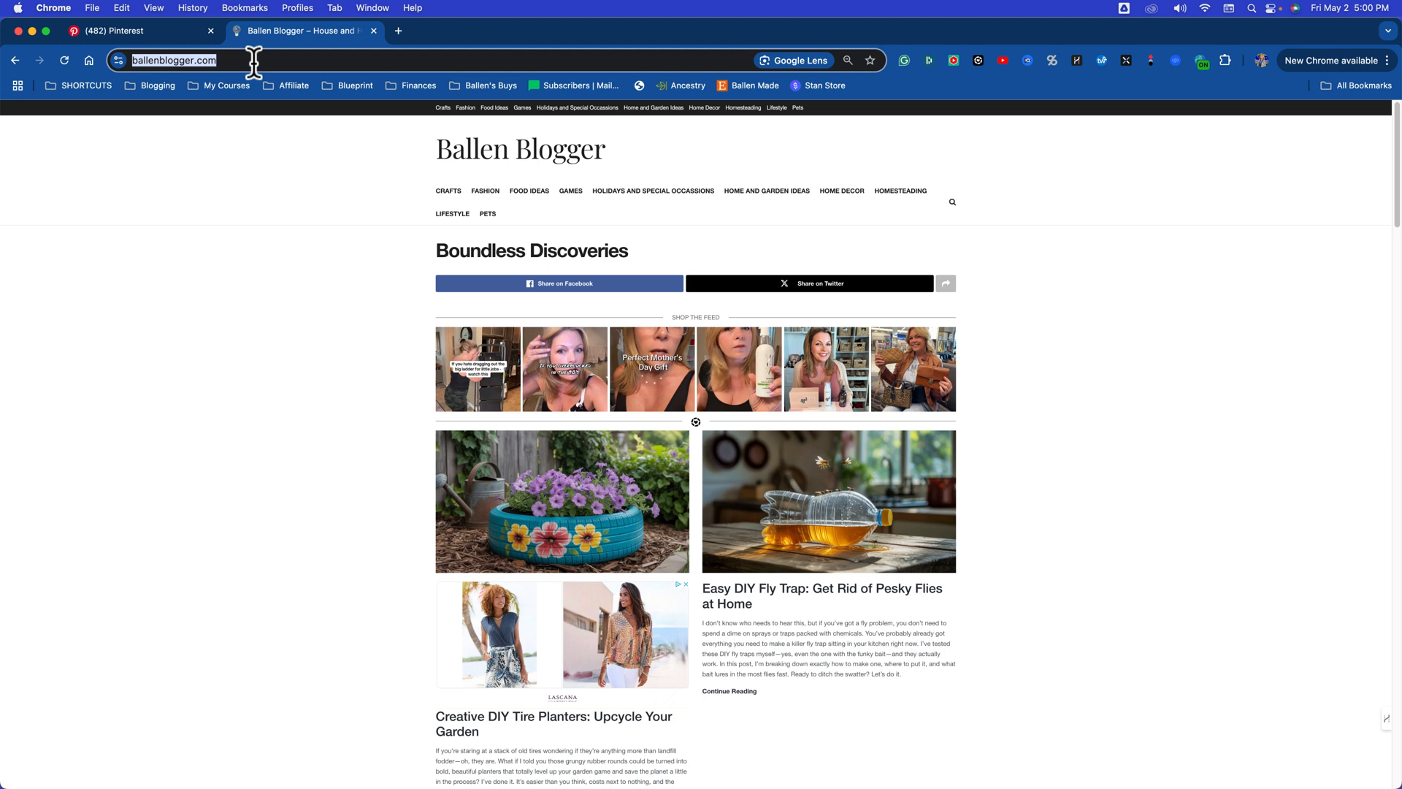
pyautogui.click(254, 60)
pyautogui.write('/wp-admin/')
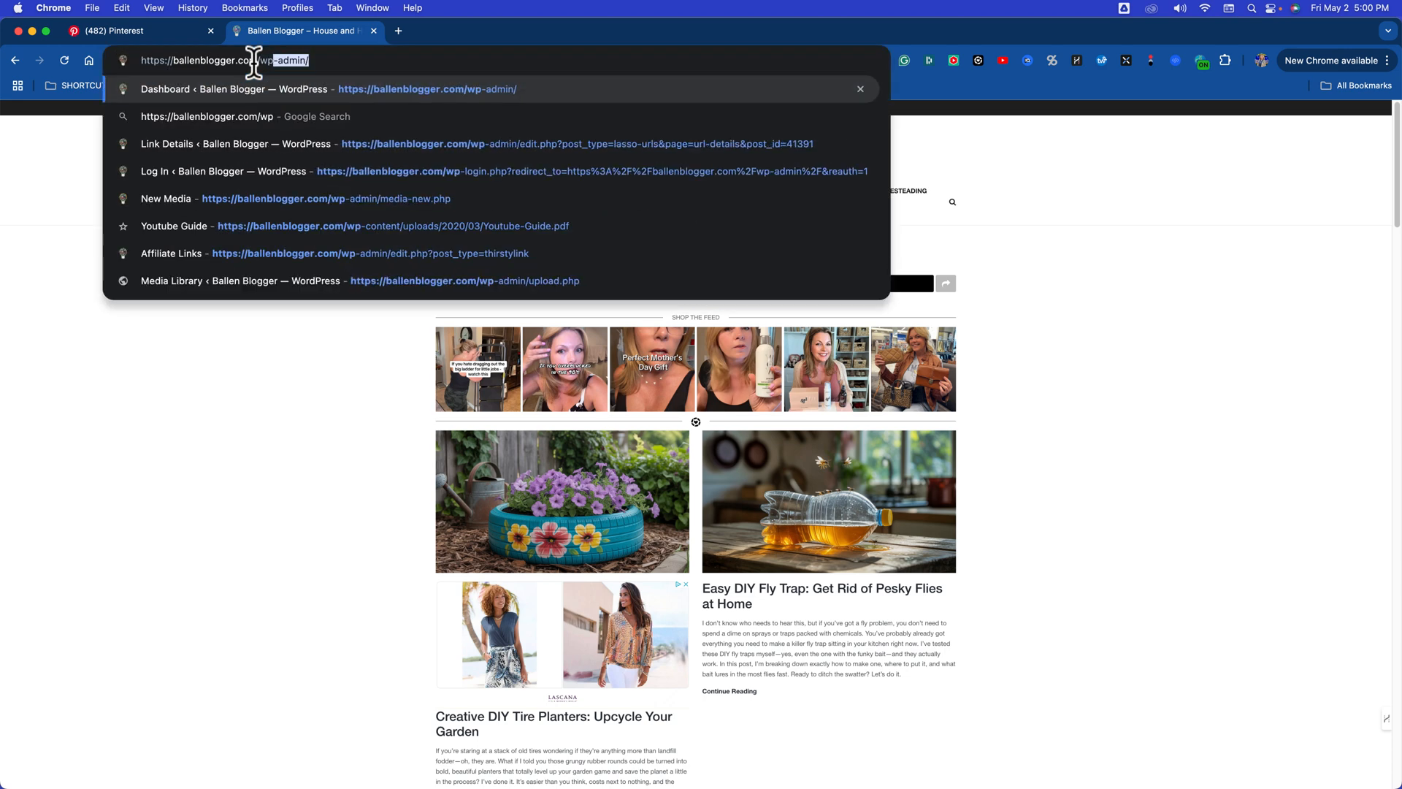
pyautogui.press('Return')
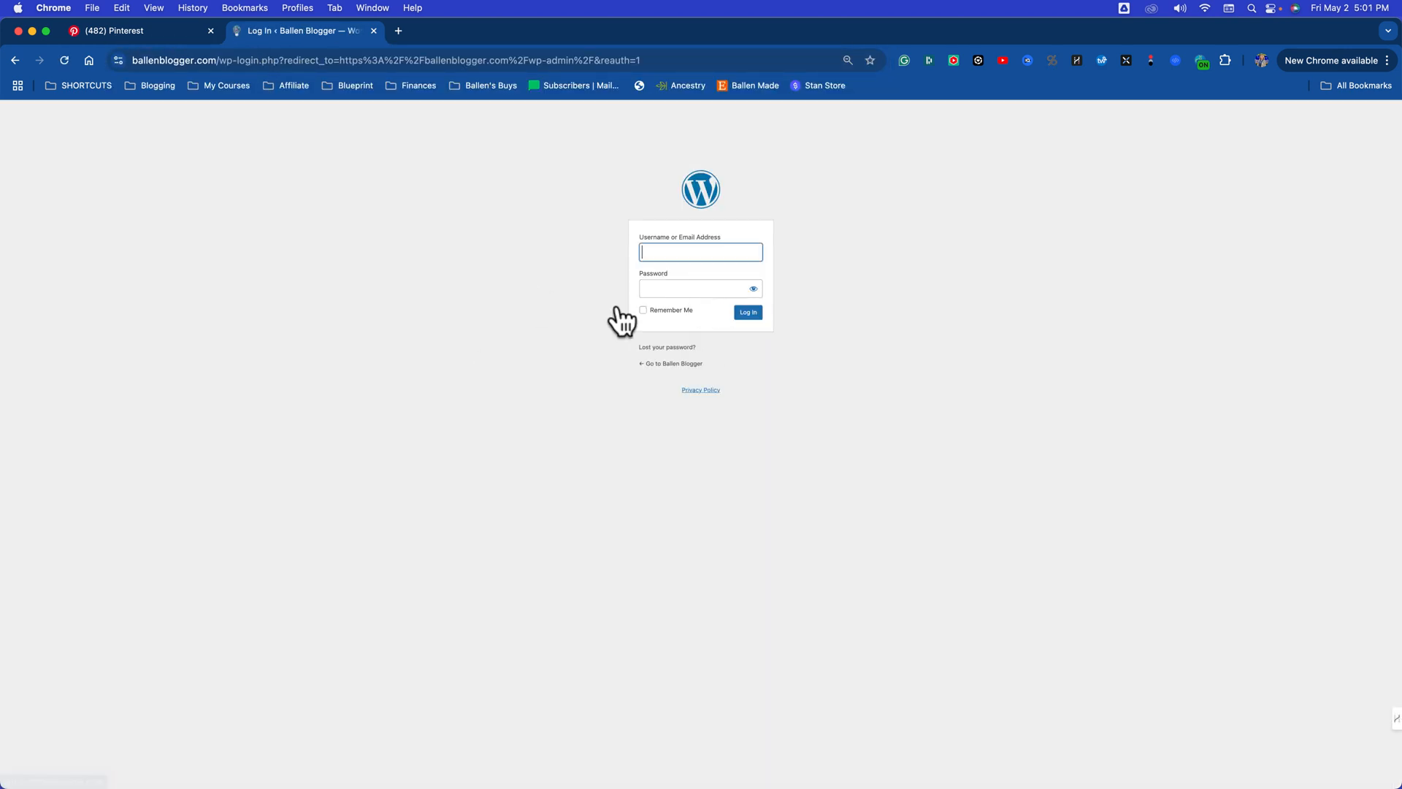
pyautogui.click(747, 312)
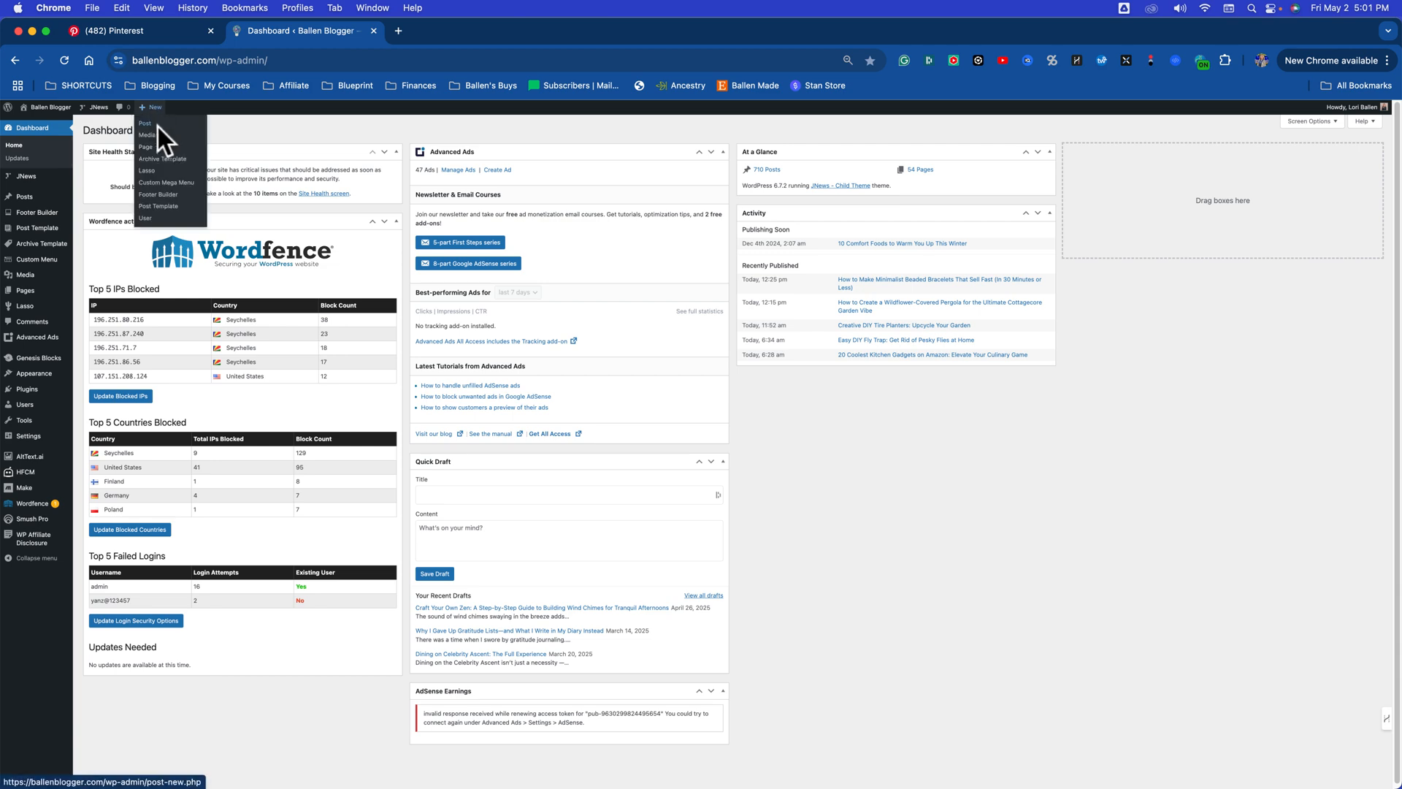
pyautogui.click(157, 124)
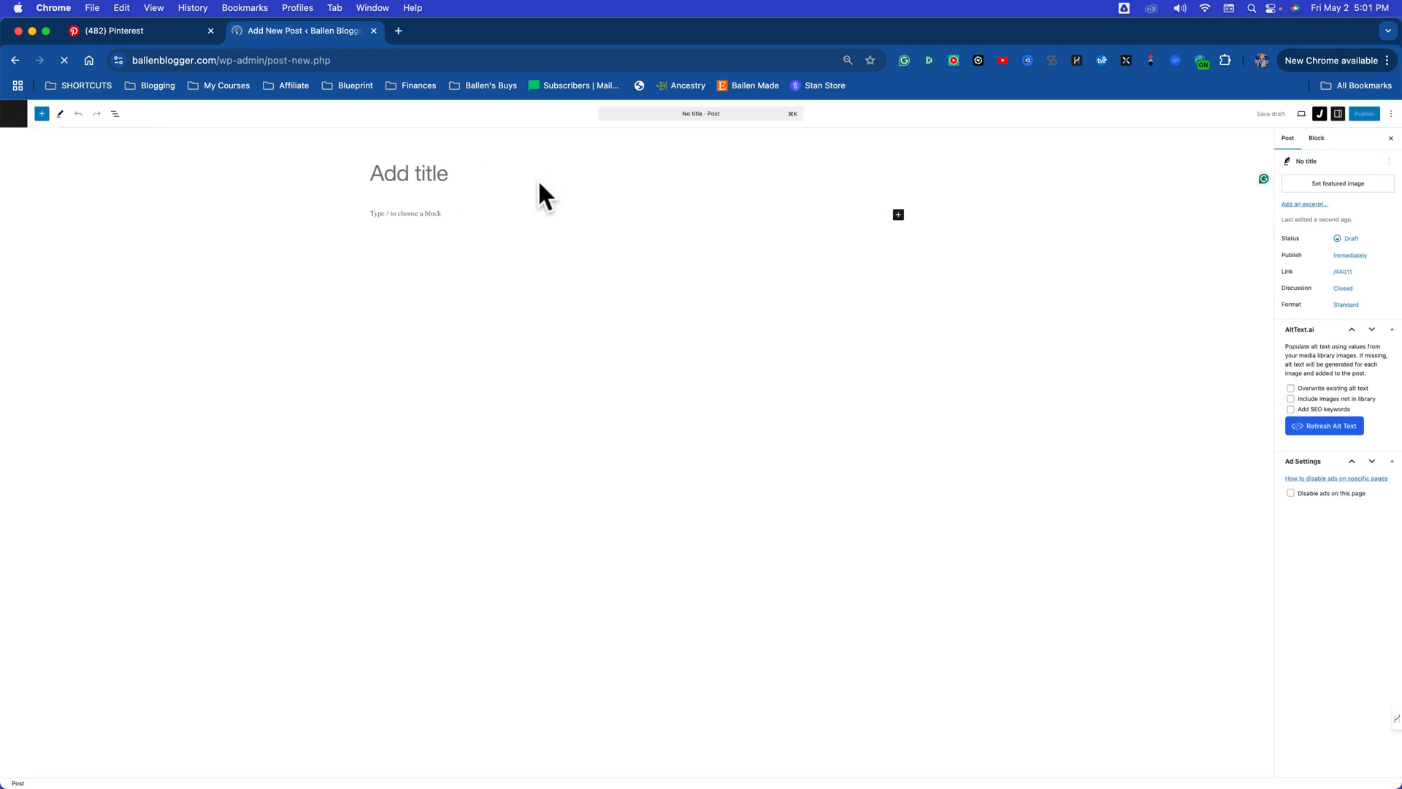
# Step: Paste the copied butterfly wall art article into the new post and delete the stray quotation mark ending the title
pyautogui.click(383, 179)
pyautogui.press('super+v')
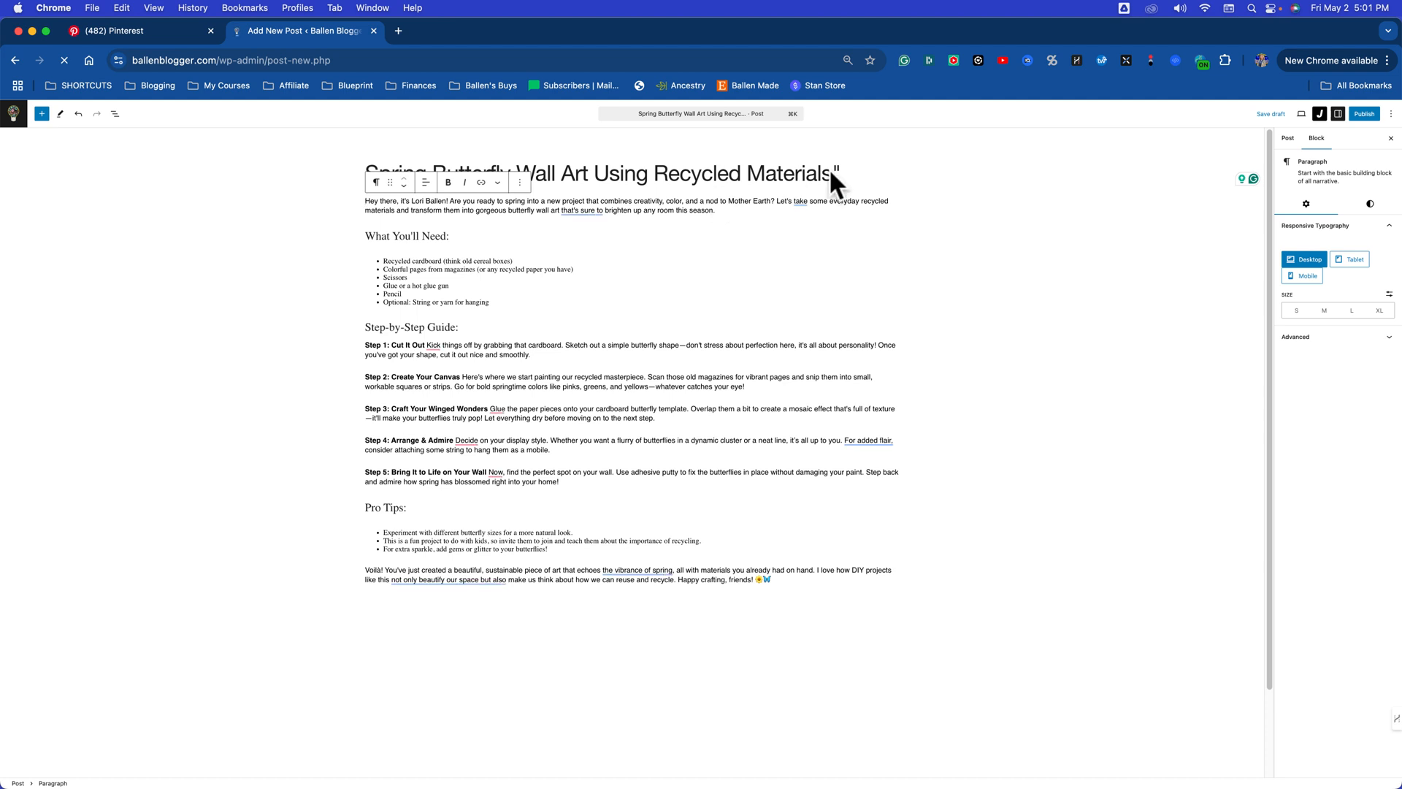
pyautogui.click(850, 173)
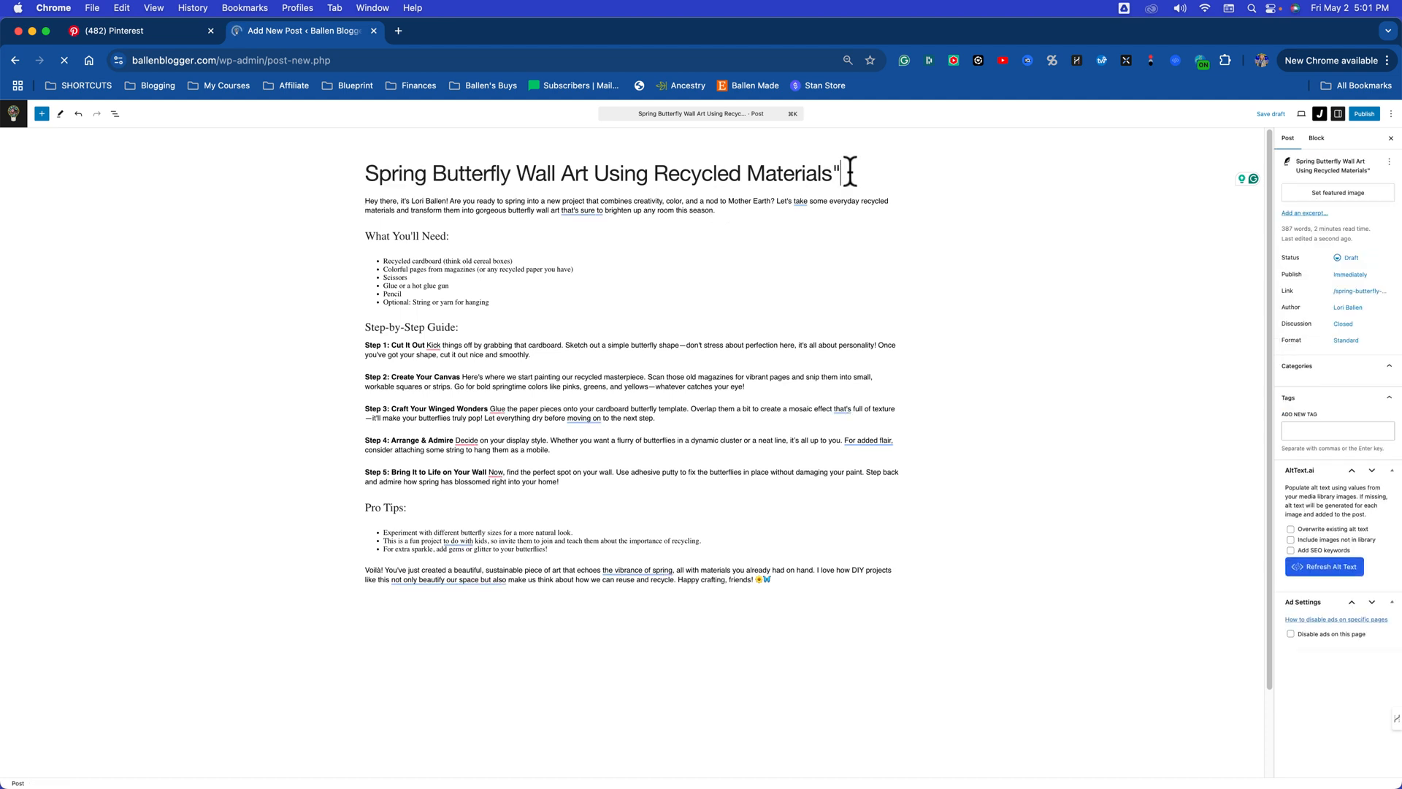
pyautogui.press('BackSpace')
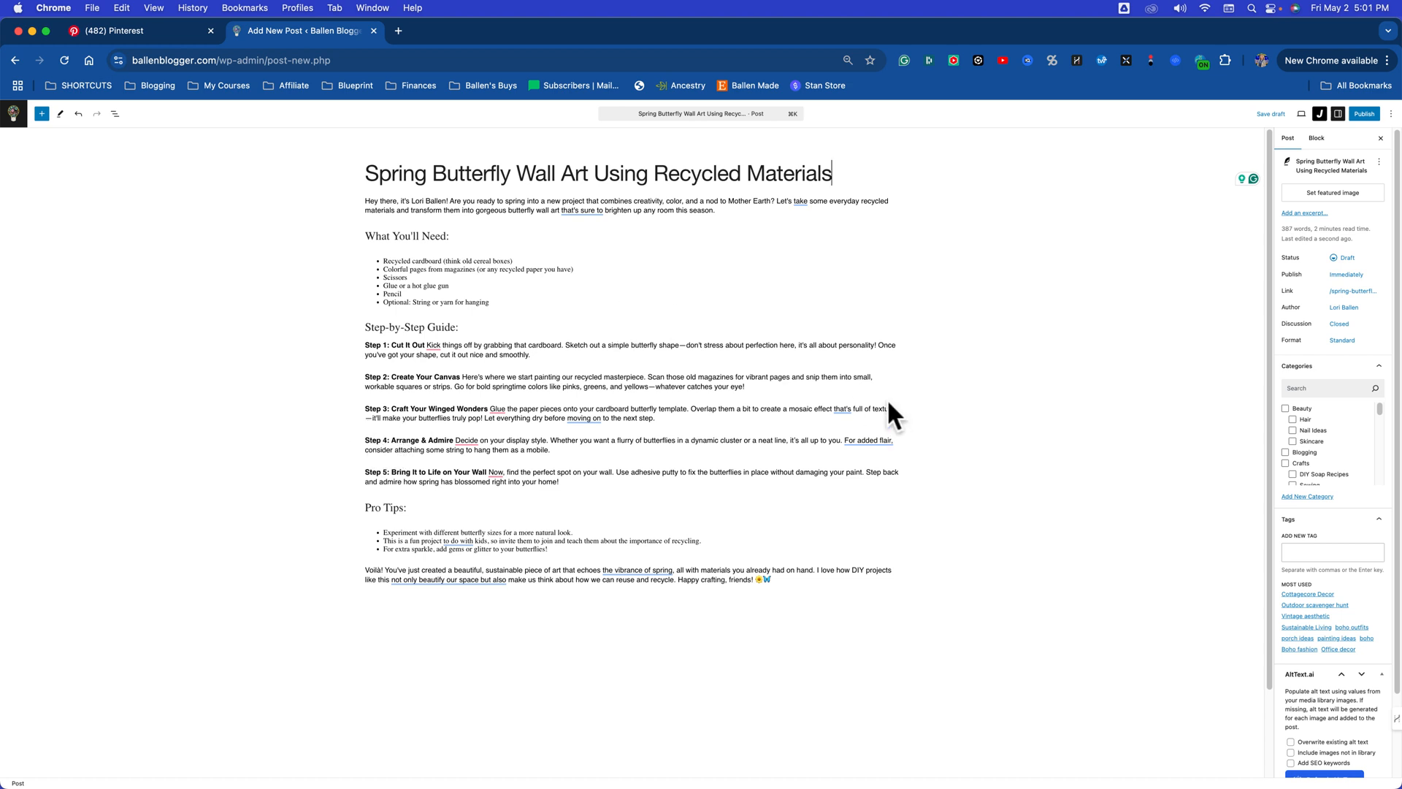
# Step: Open the HARPA AI assistant beside the draft and run the saved Pinterest Pin IDEA command on the post
pyautogui.click(475, 435)
pyautogui.click(1077, 61)
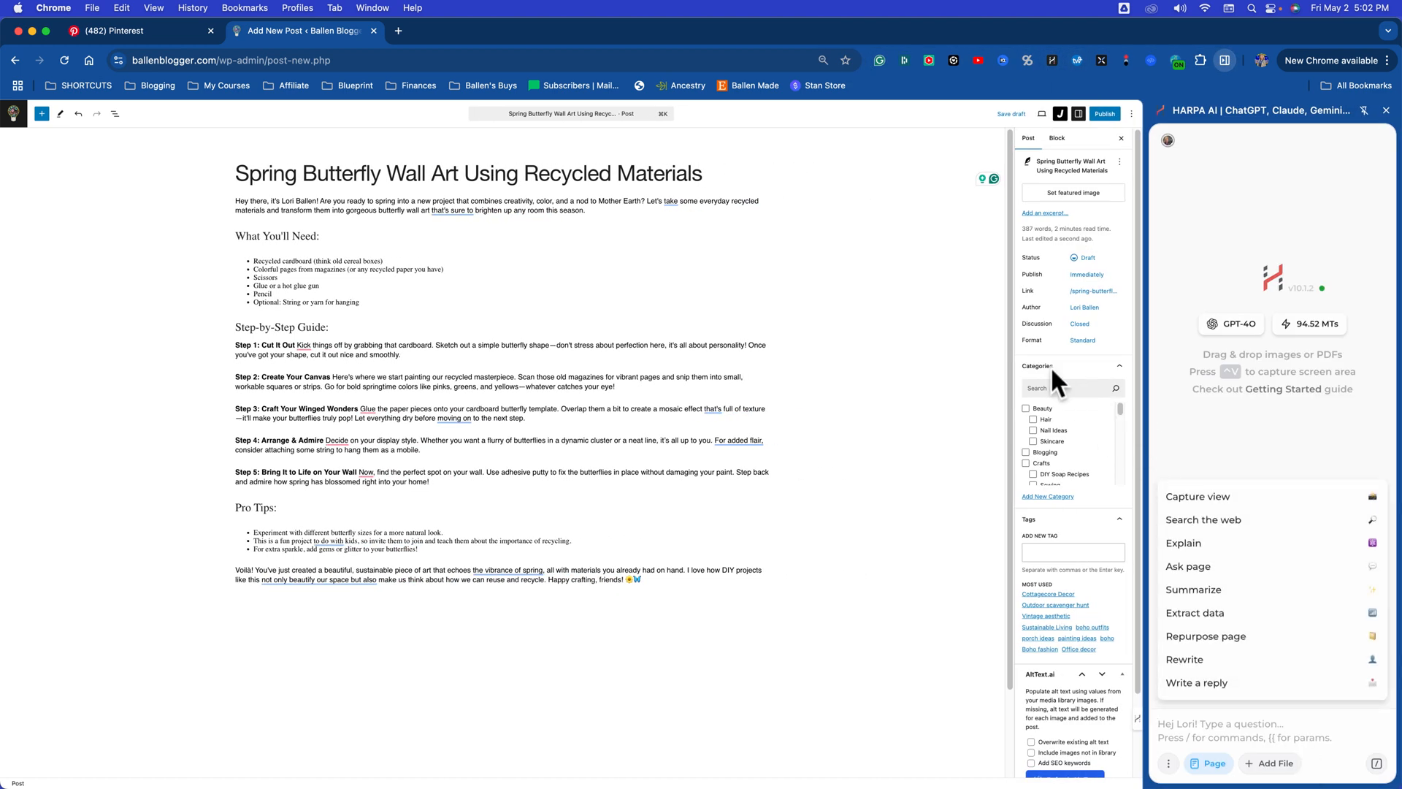
pyautogui.write('idea')
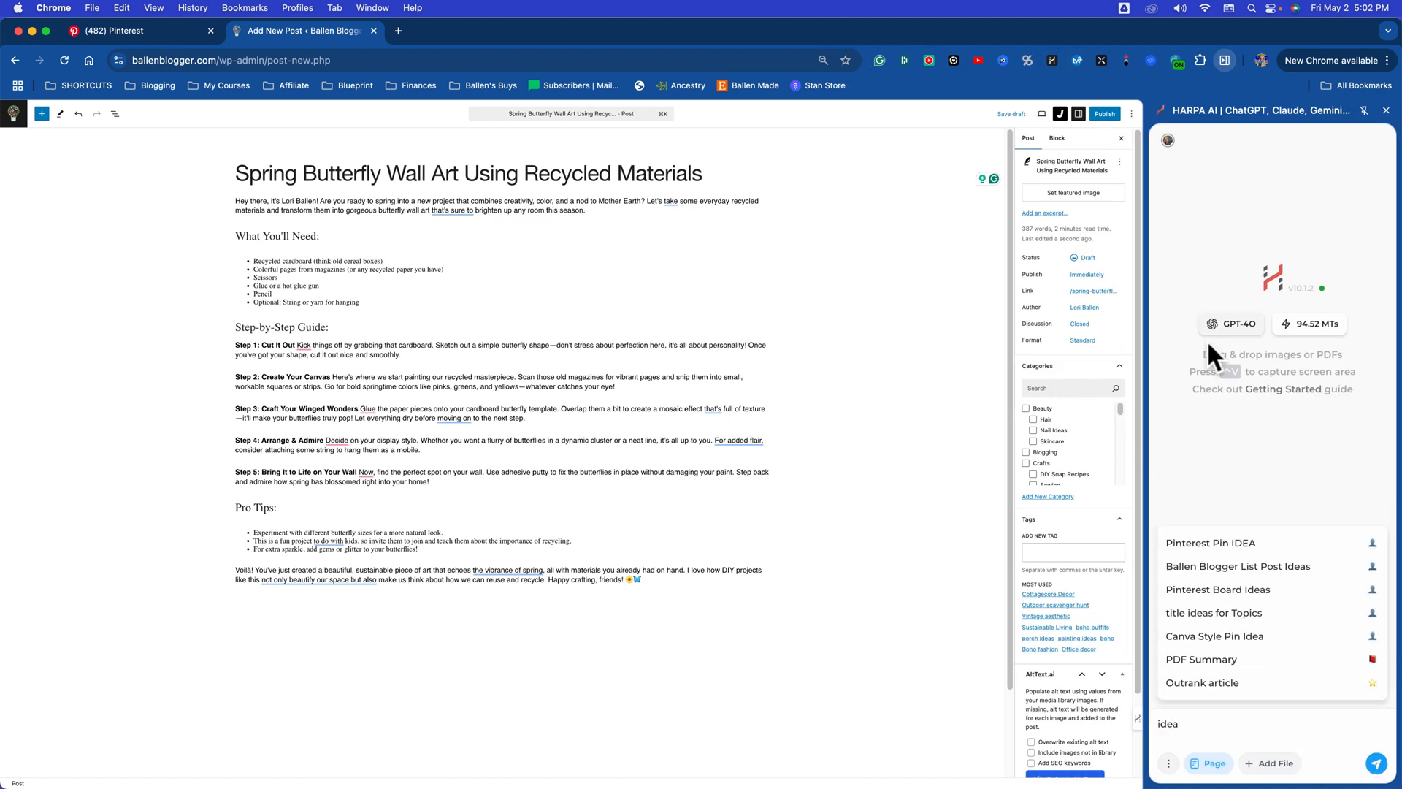
pyautogui.click(1227, 544)
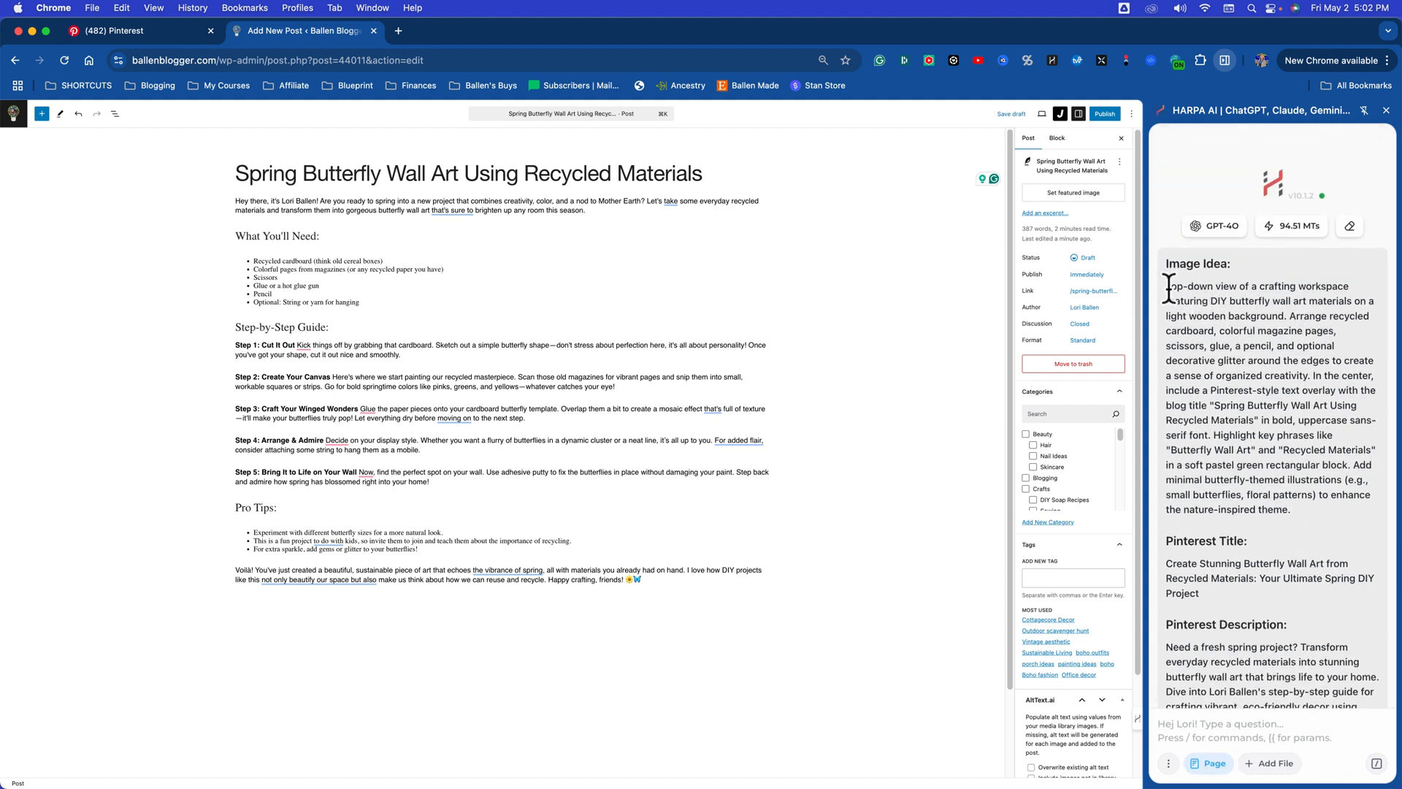
# Step: Copy the full Image Idea paragraph from the assistant's pin suggestion
pyautogui.moveTo(1169, 287); pyautogui.dragTo(1277, 398)
pyautogui.moveTo(1286, 478); pyautogui.dragTo(1167, 286)
pyautogui.click(1292, 511)
pyautogui.press('super+c')
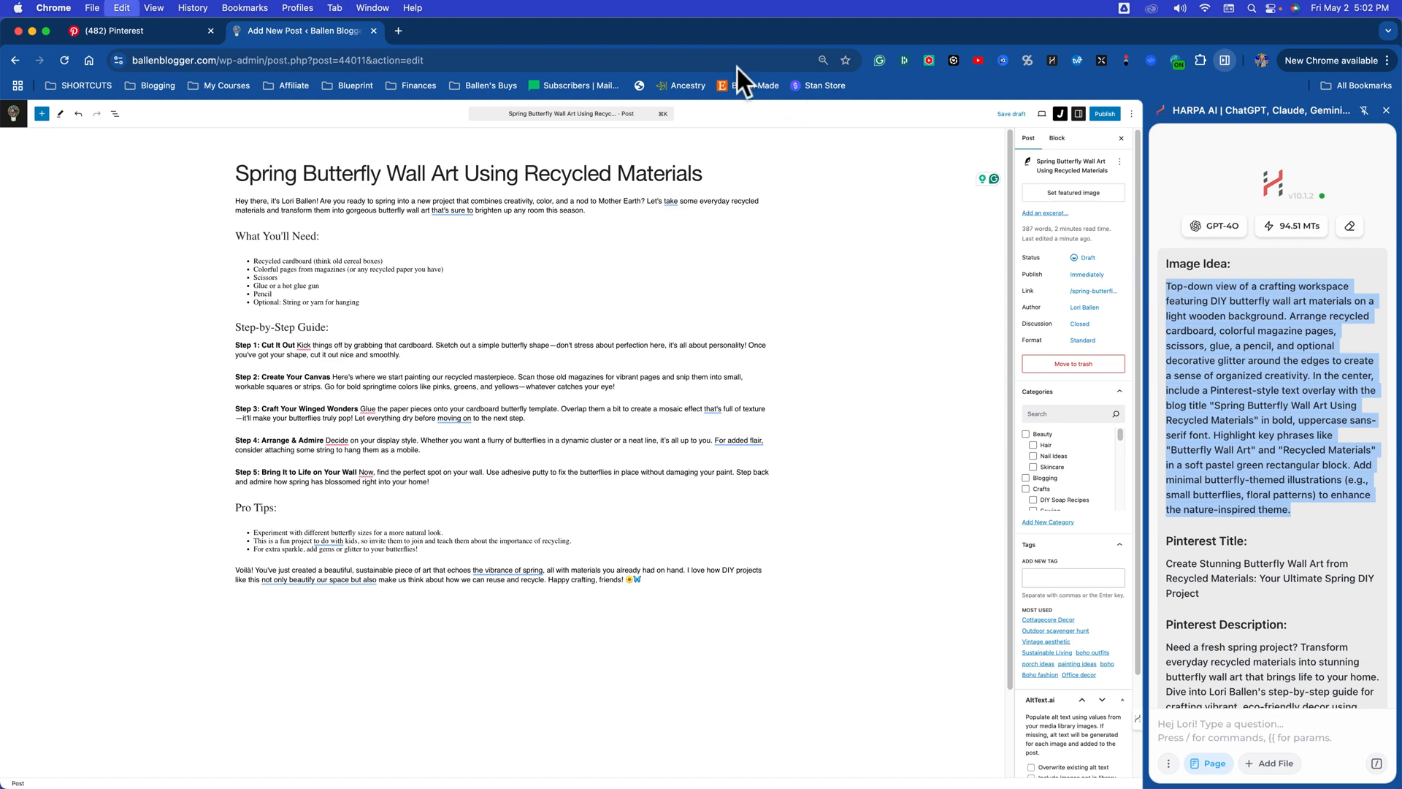
# Step: Open ideogram.ai in a new browser tab
pyautogui.click(399, 32)
pyautogui.write('ide')
pyautogui.press('Return')
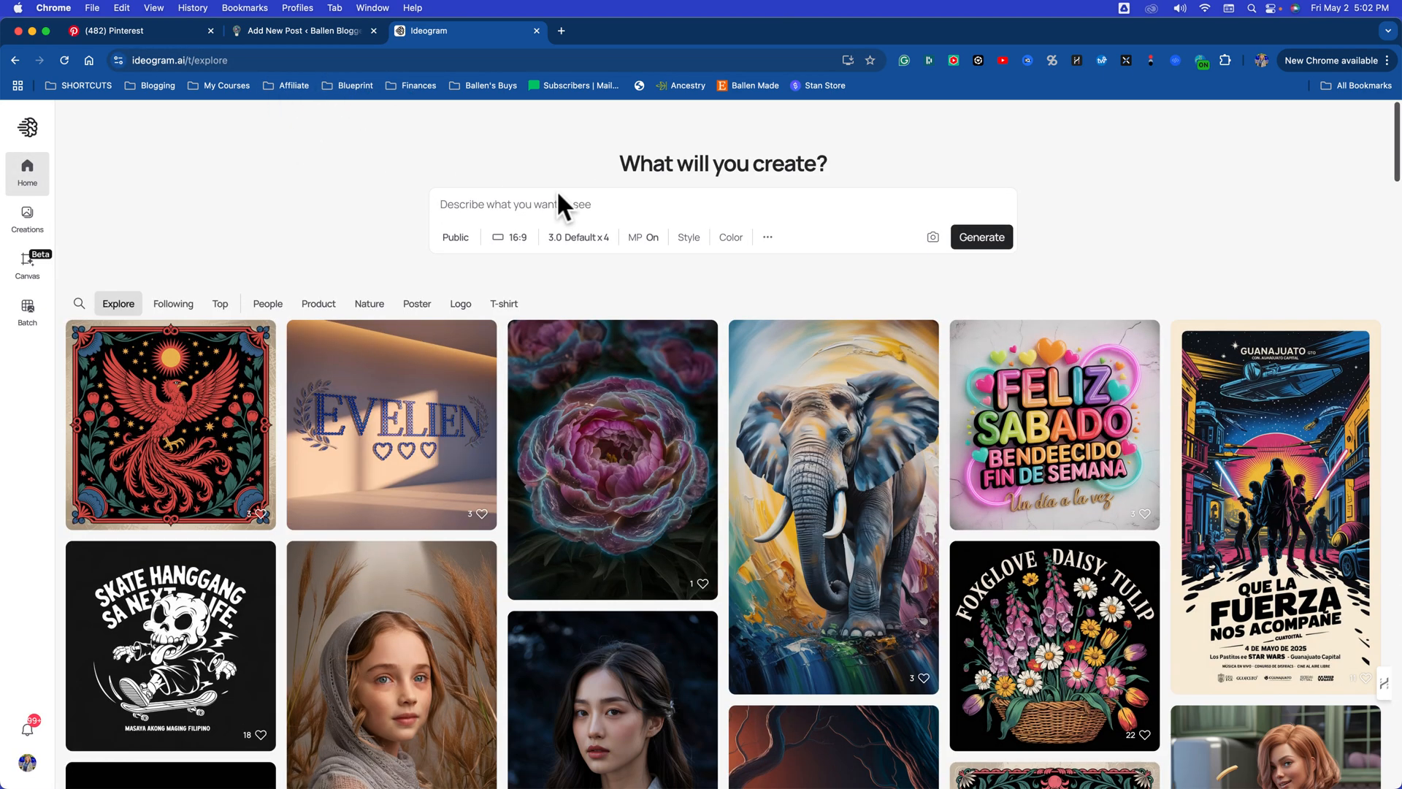
# Step: Paste the image idea as the prompt, set the aspect ratio to portrait 9:16, and generate the images
pyautogui.click(550, 196)
pyautogui.press('super+v')
pyautogui.click(517, 323)
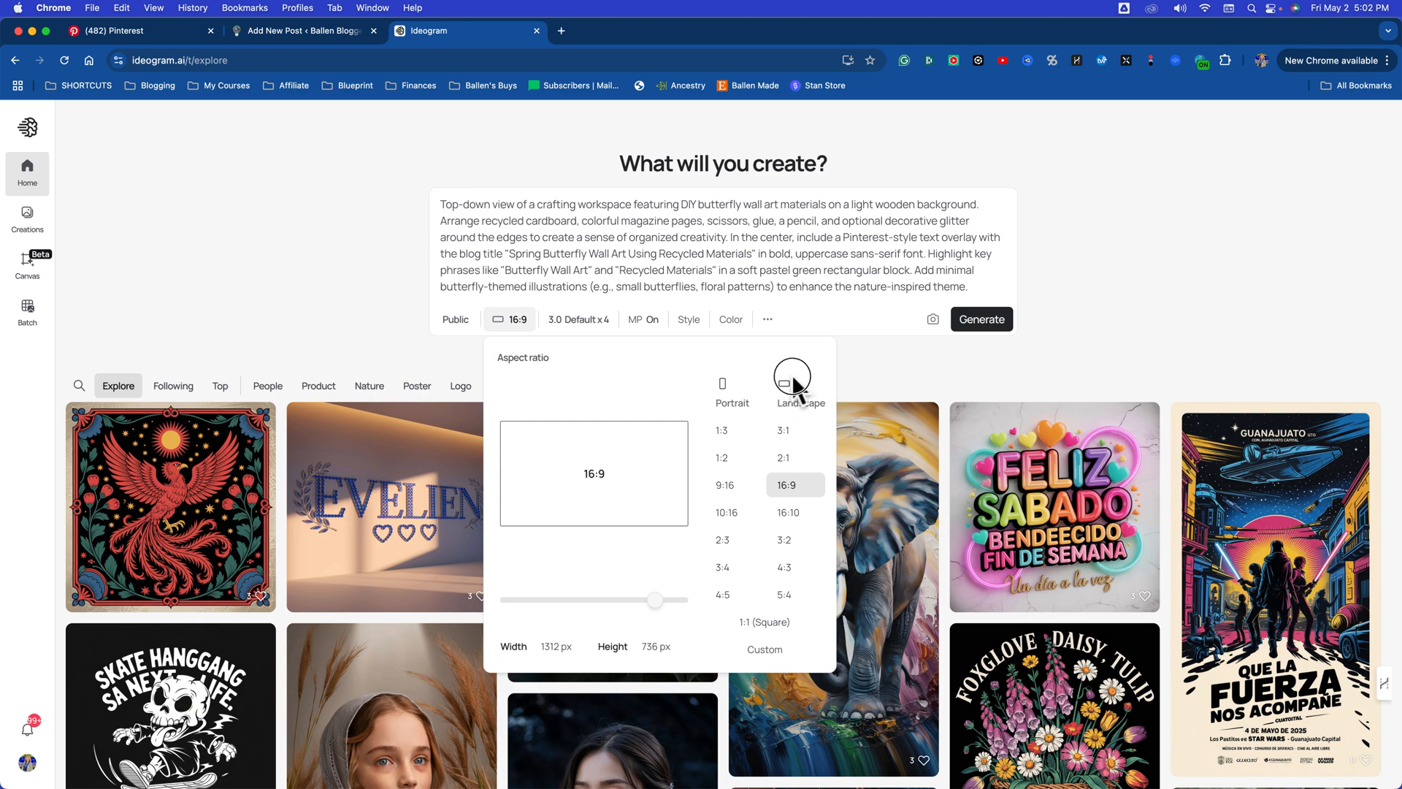
pyautogui.click(725, 487)
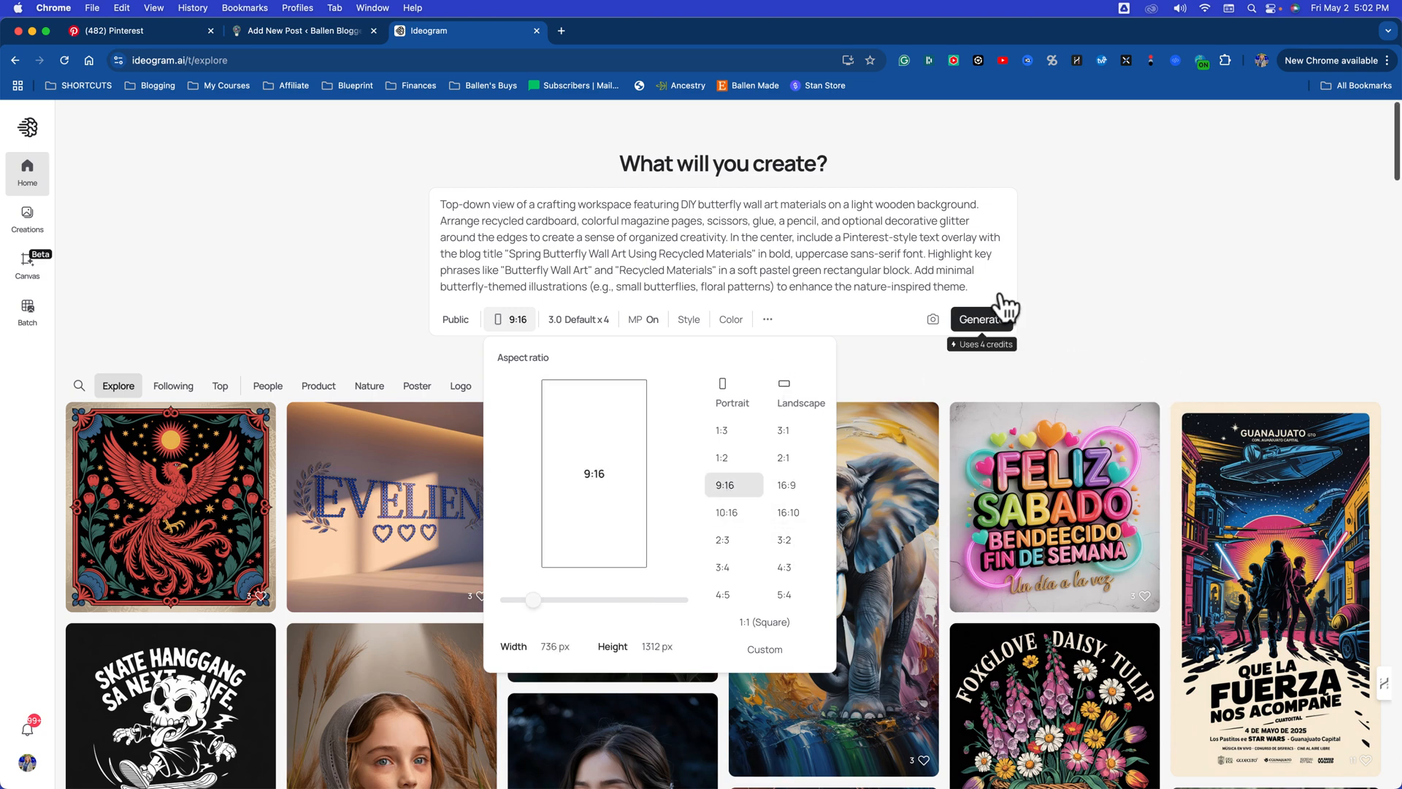
pyautogui.click(1005, 329)
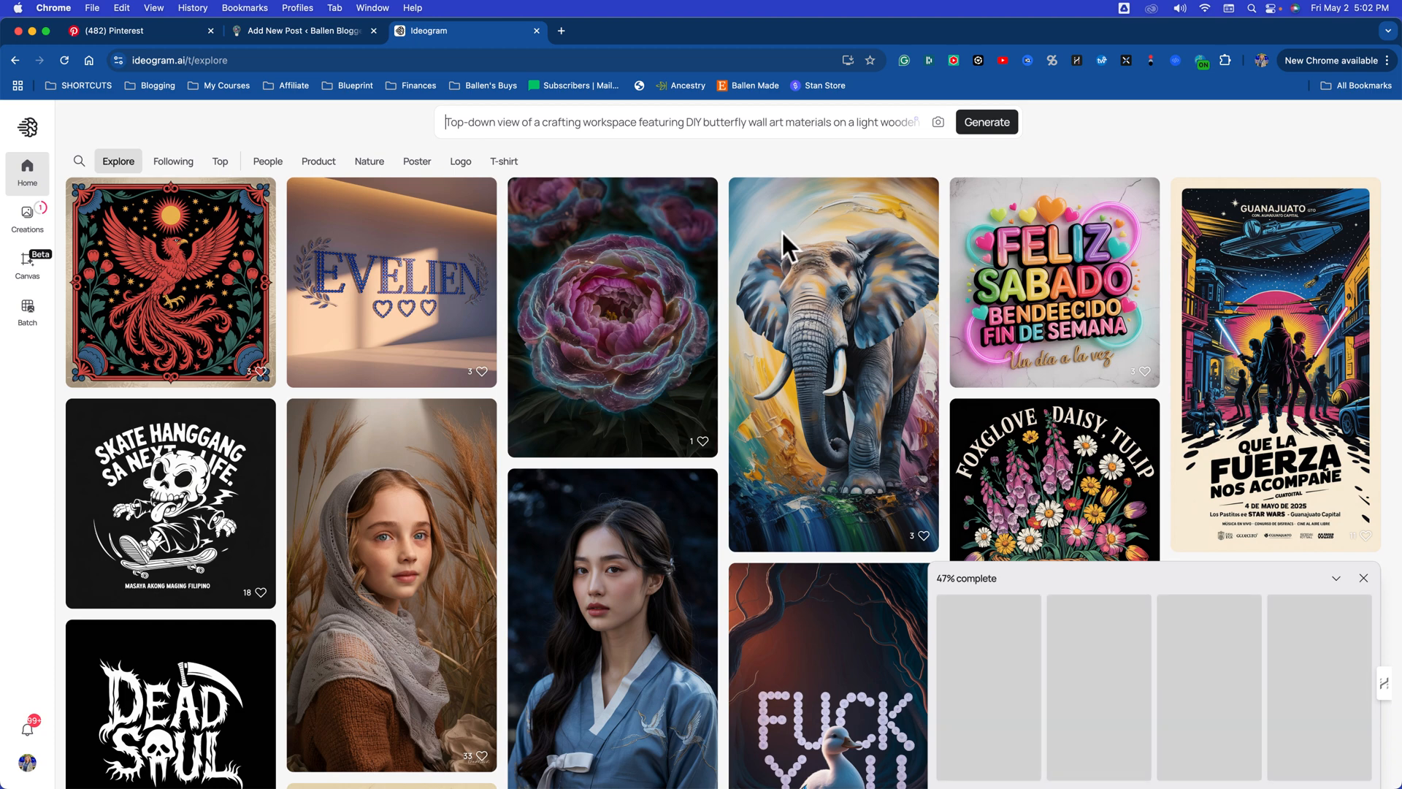
# Step: Open the generated pin images and look through the variations with the title overlay
pyautogui.press('super+Tab')
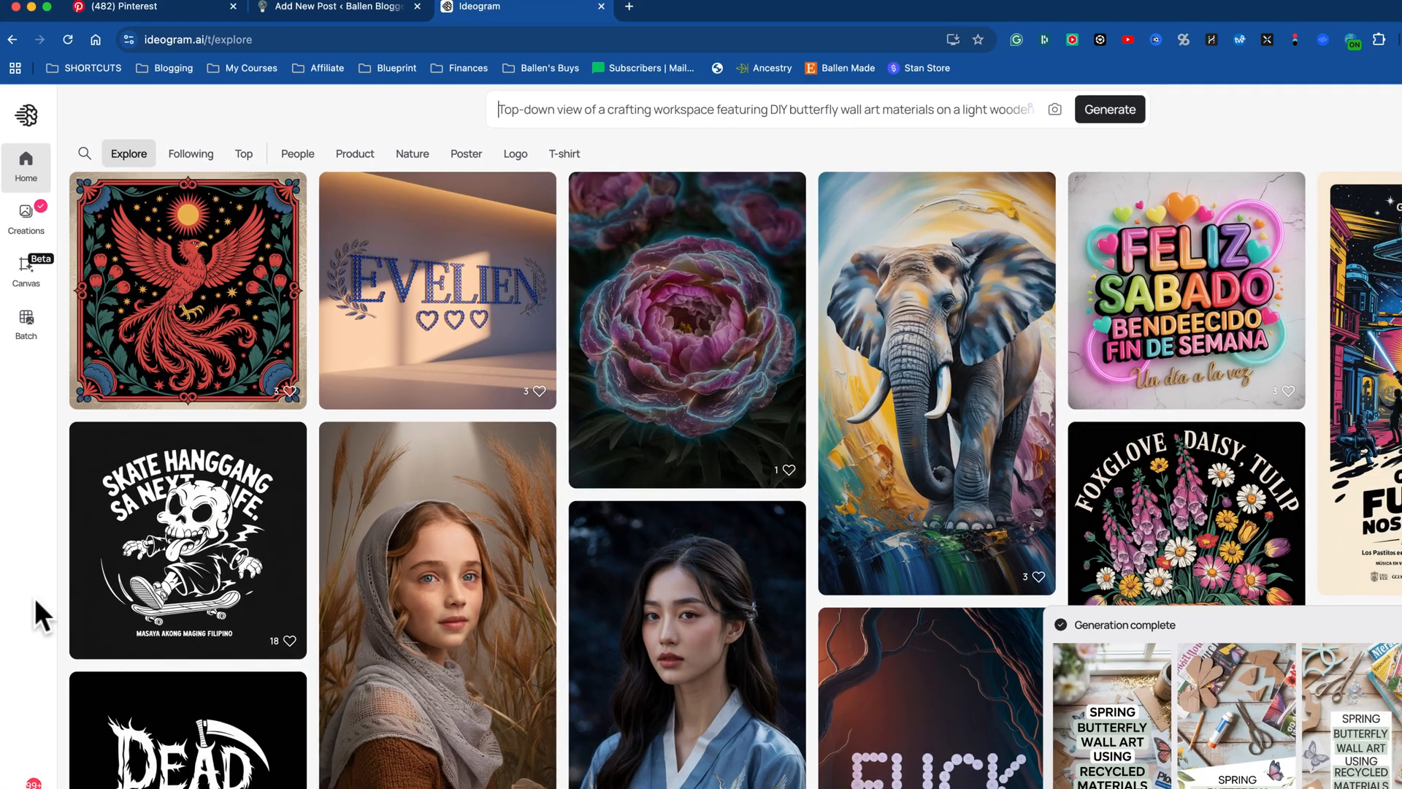
pyautogui.click(1103, 734)
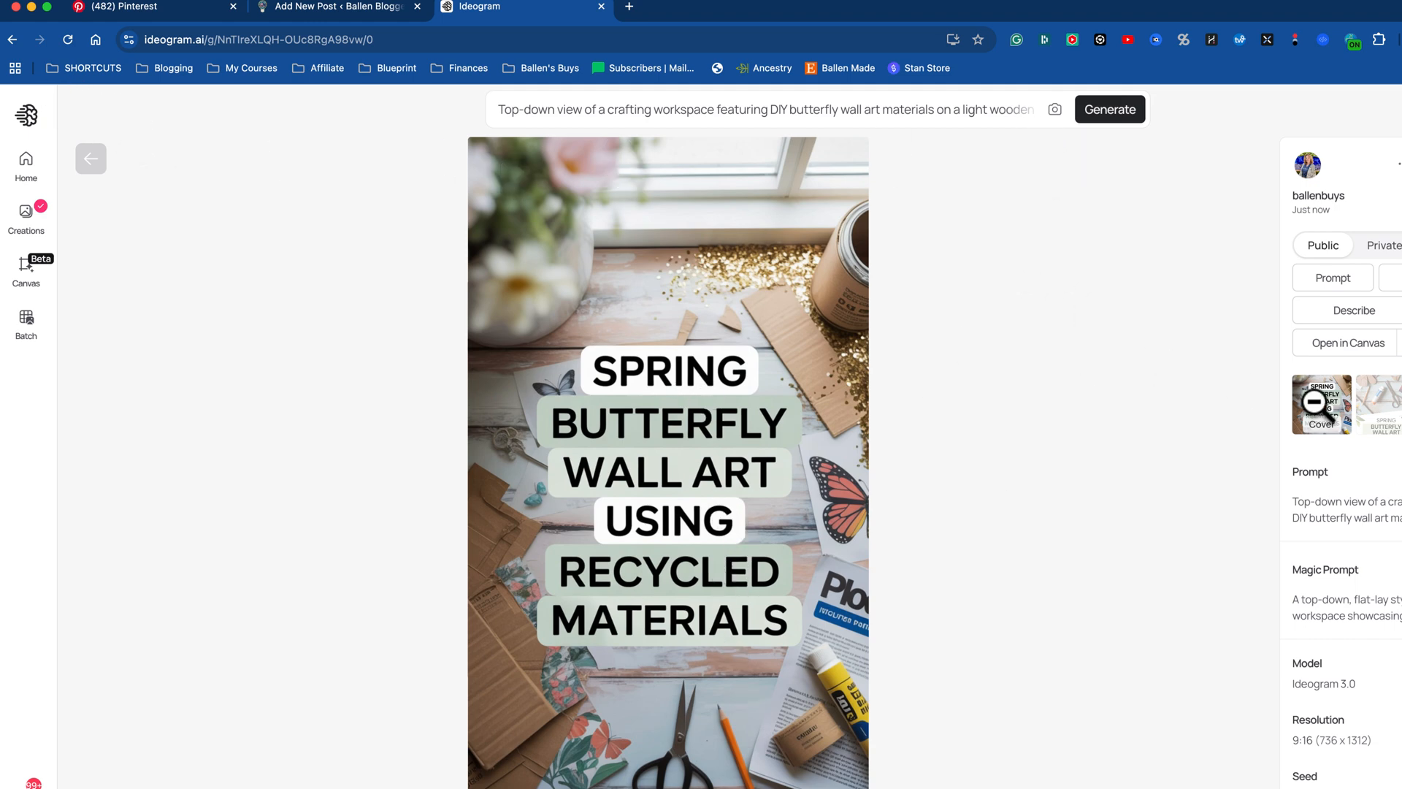
pyautogui.click(1391, 421)
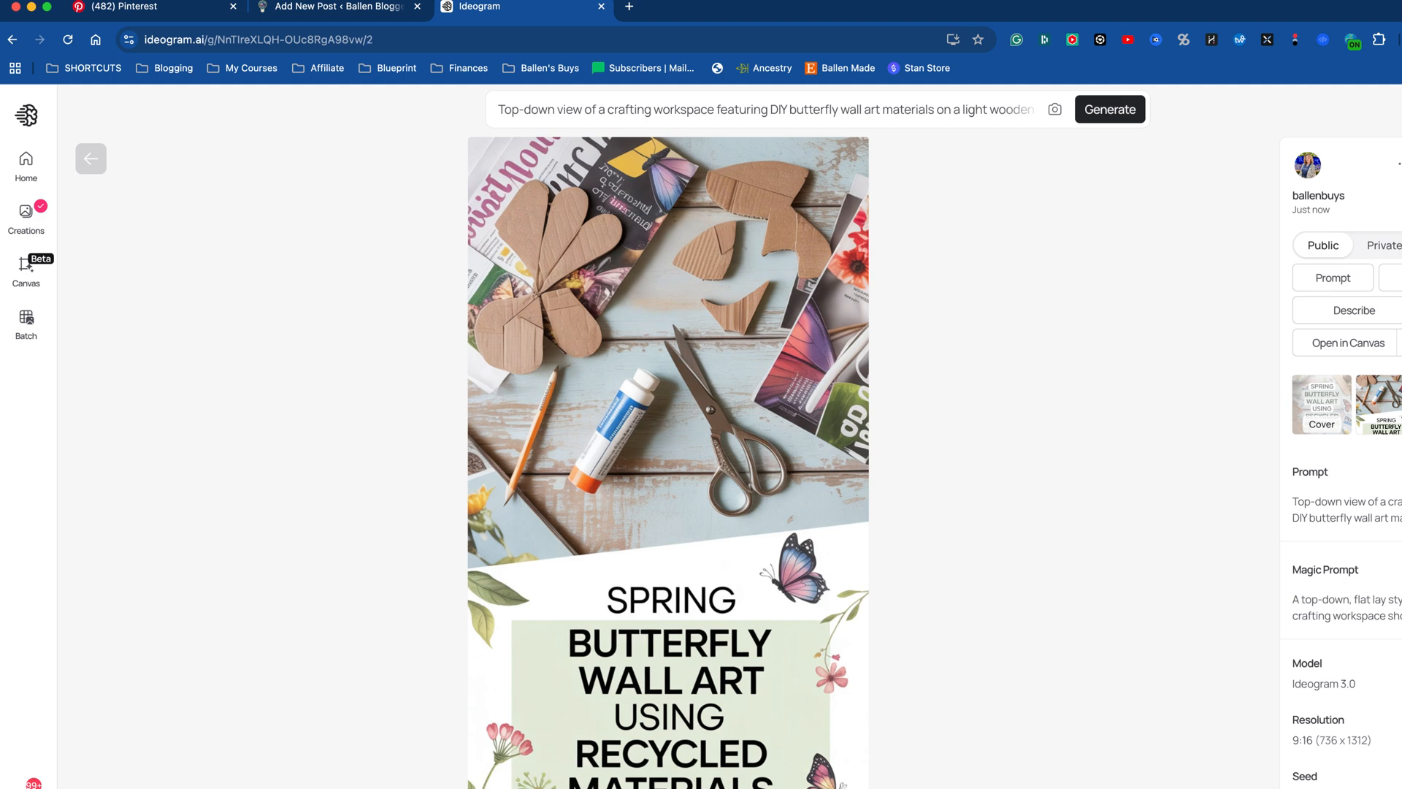
pyautogui.press('Right')
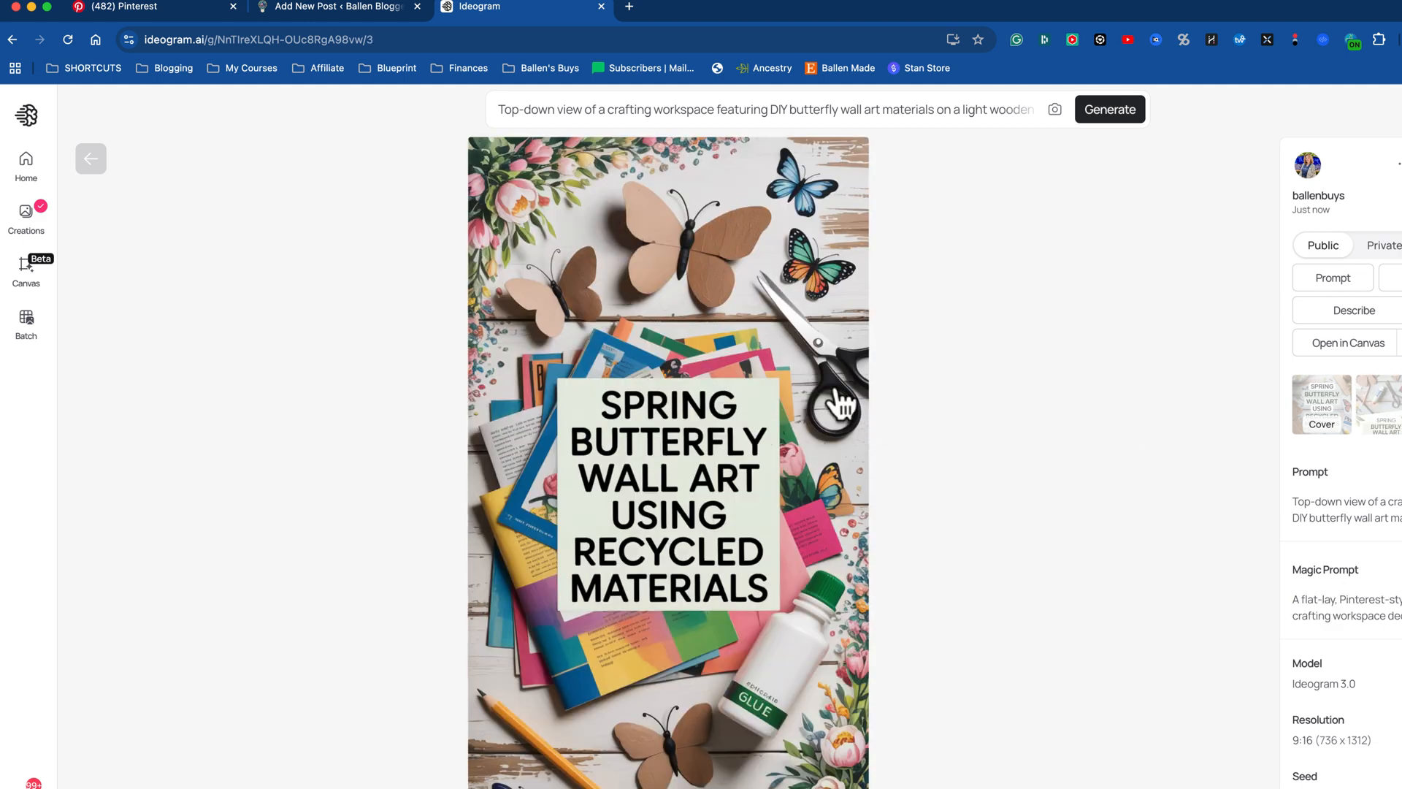
# Step: Return to the WordPress draft and ask the assistant to describe what the finished product might look like for a picture
pyautogui.click(337, 10)
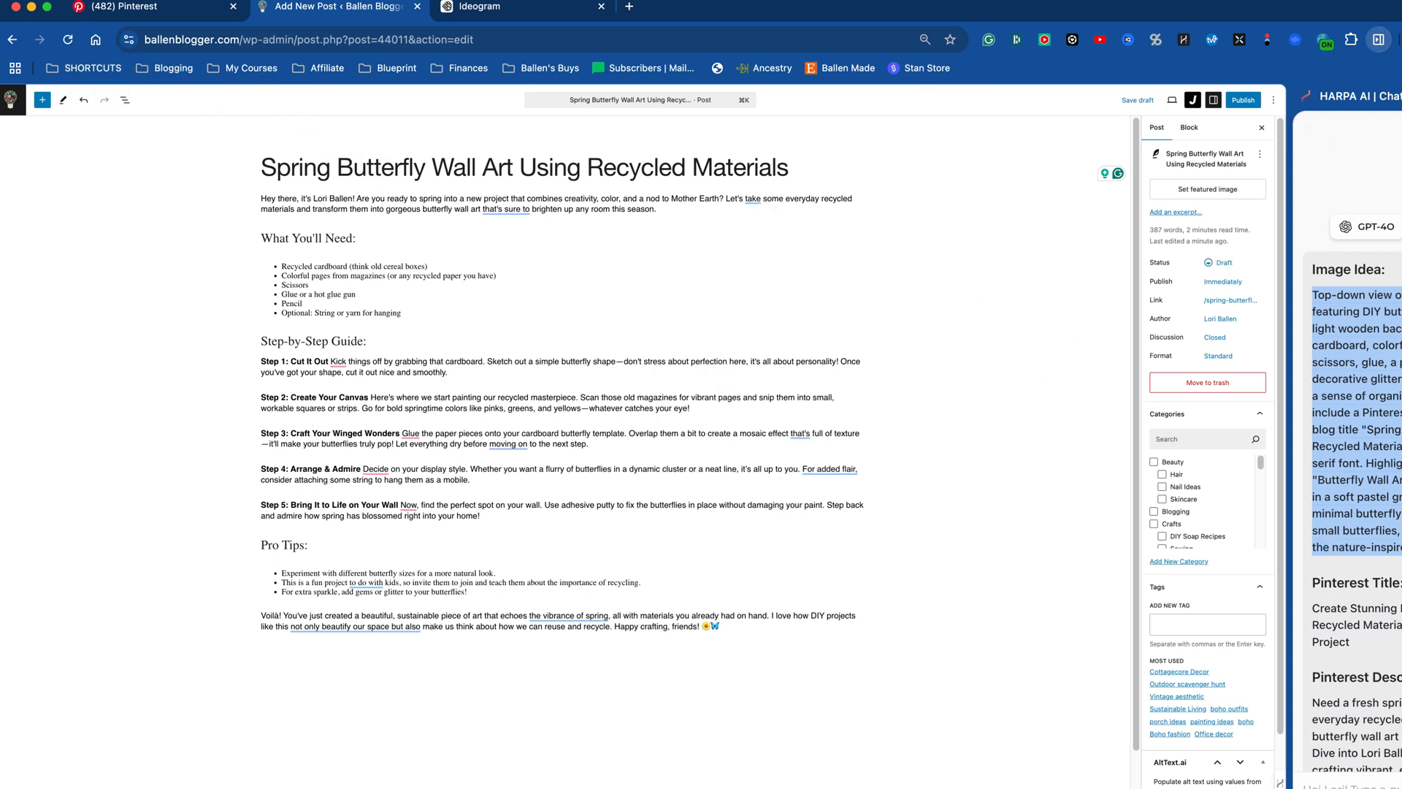
pyautogui.click(1363, 785)
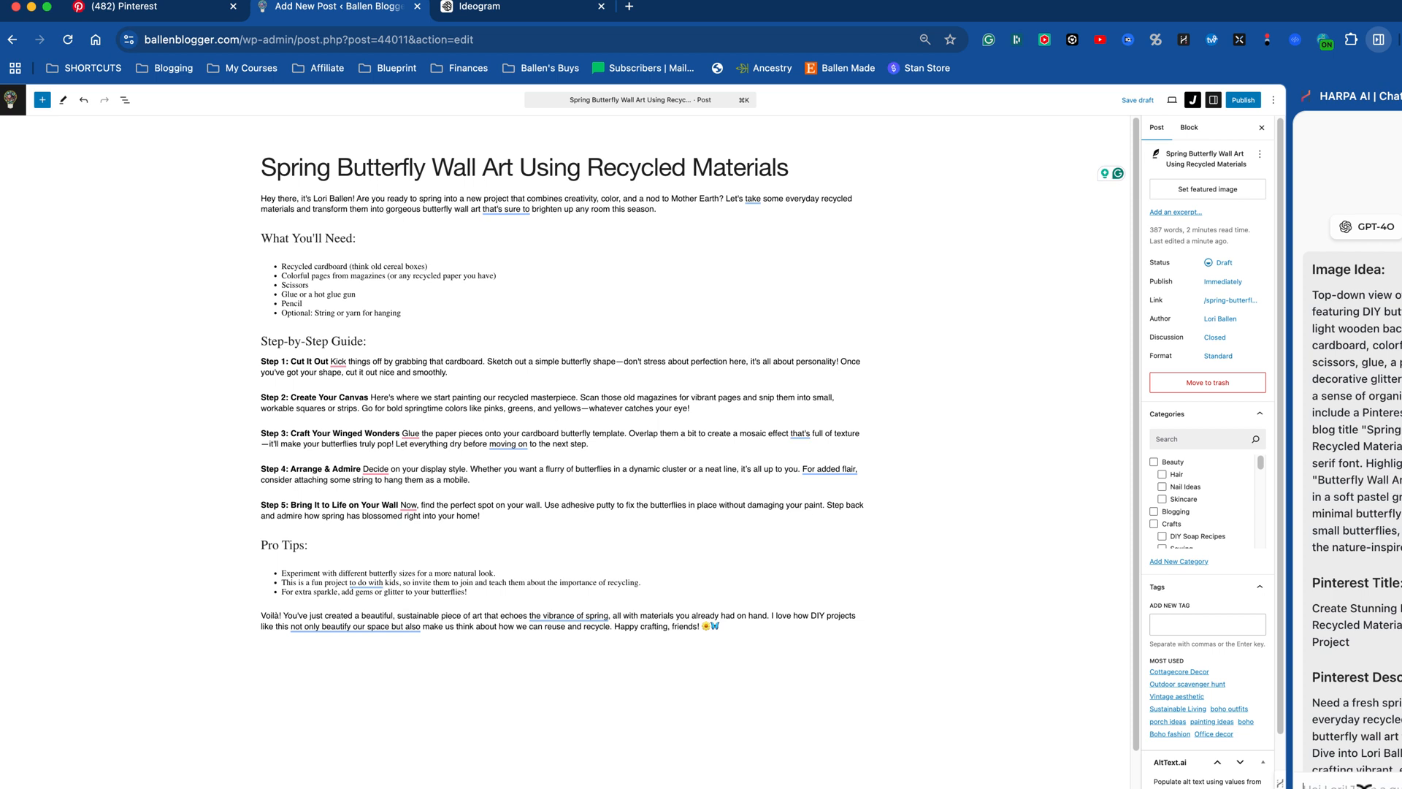
pyautogui.write('describe')
pyautogui.write('t we')
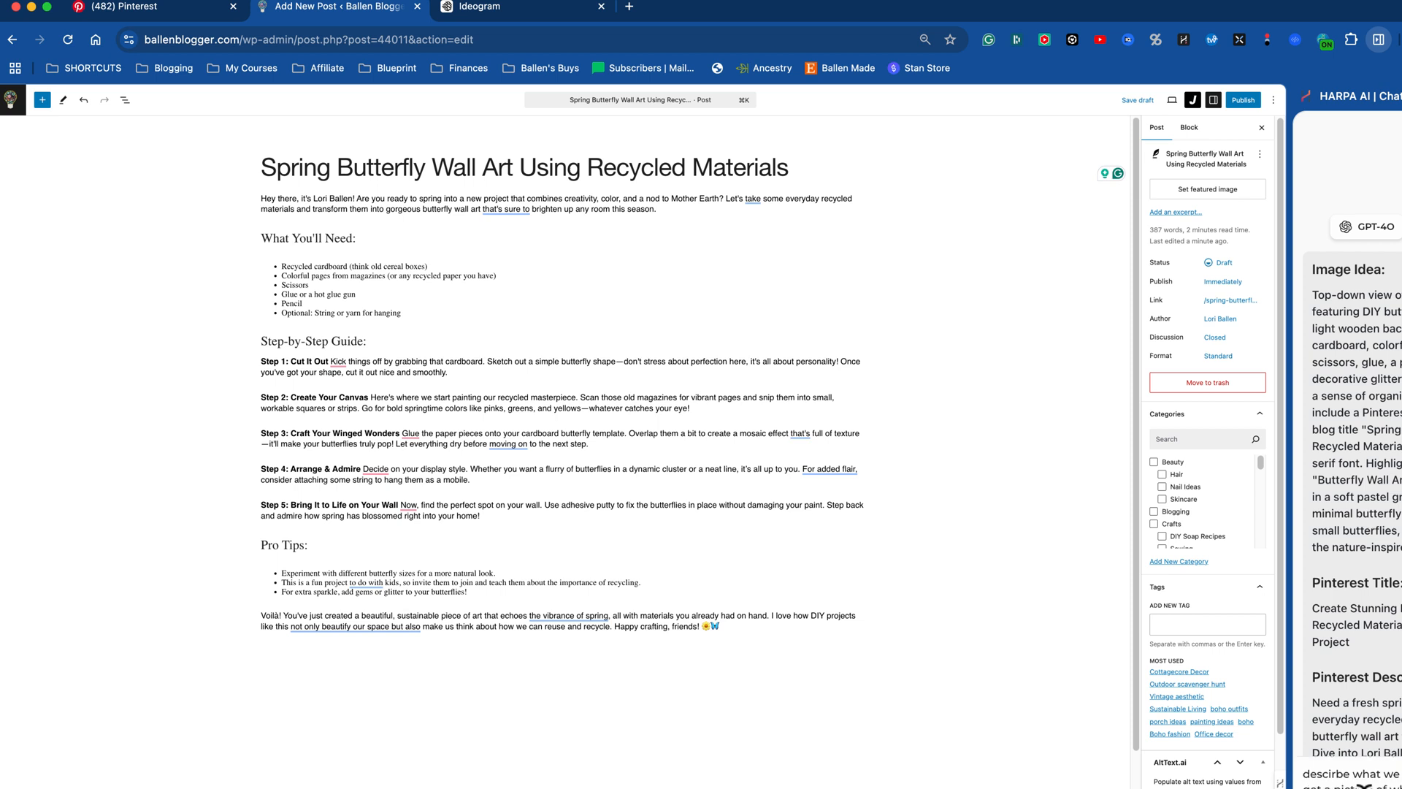
pyautogui.press('Return')
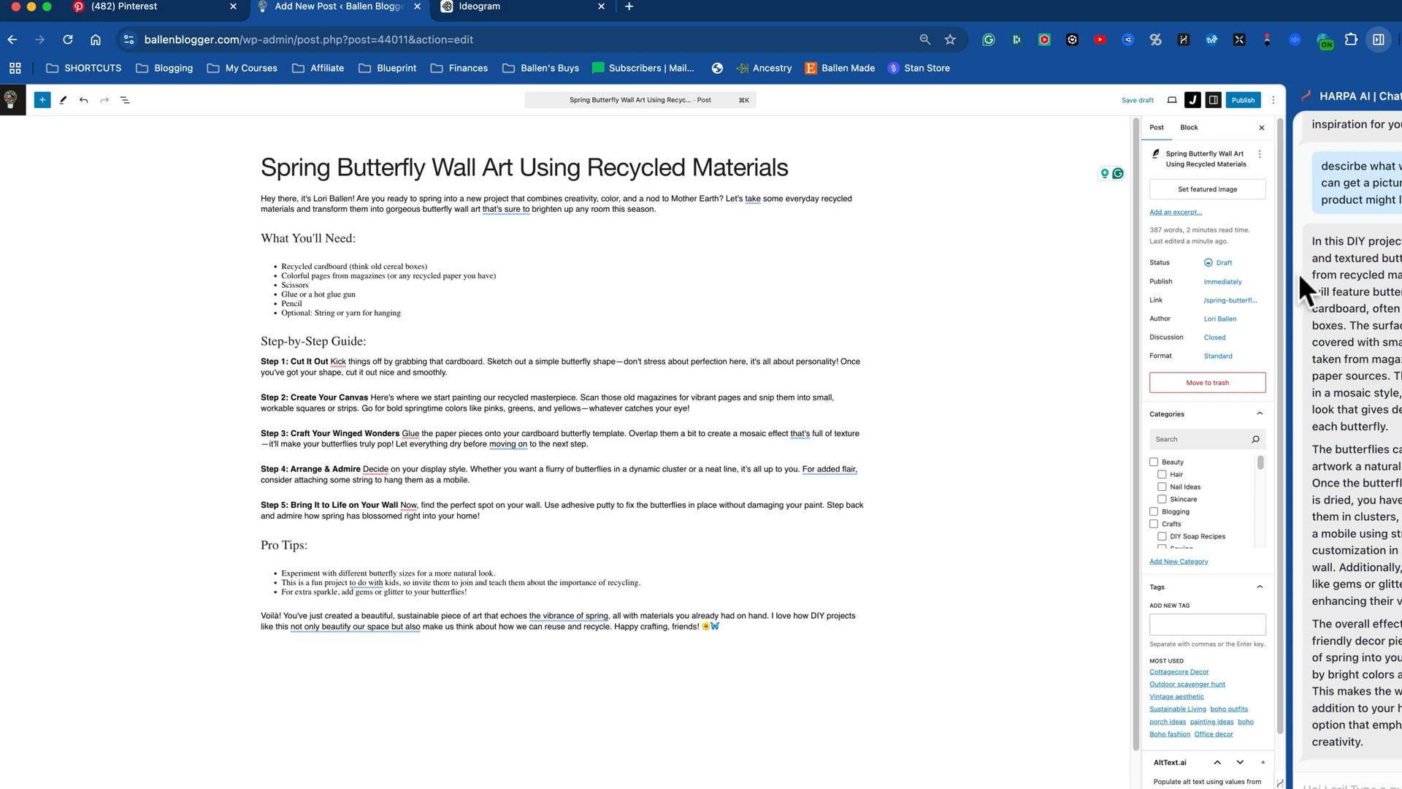
# Step: Copy the assistant's finished-product description, replace the Ideogram prompt with it, and generate new images
pyautogui.moveTo(1313, 241); pyautogui.dragTo(1365, 742)
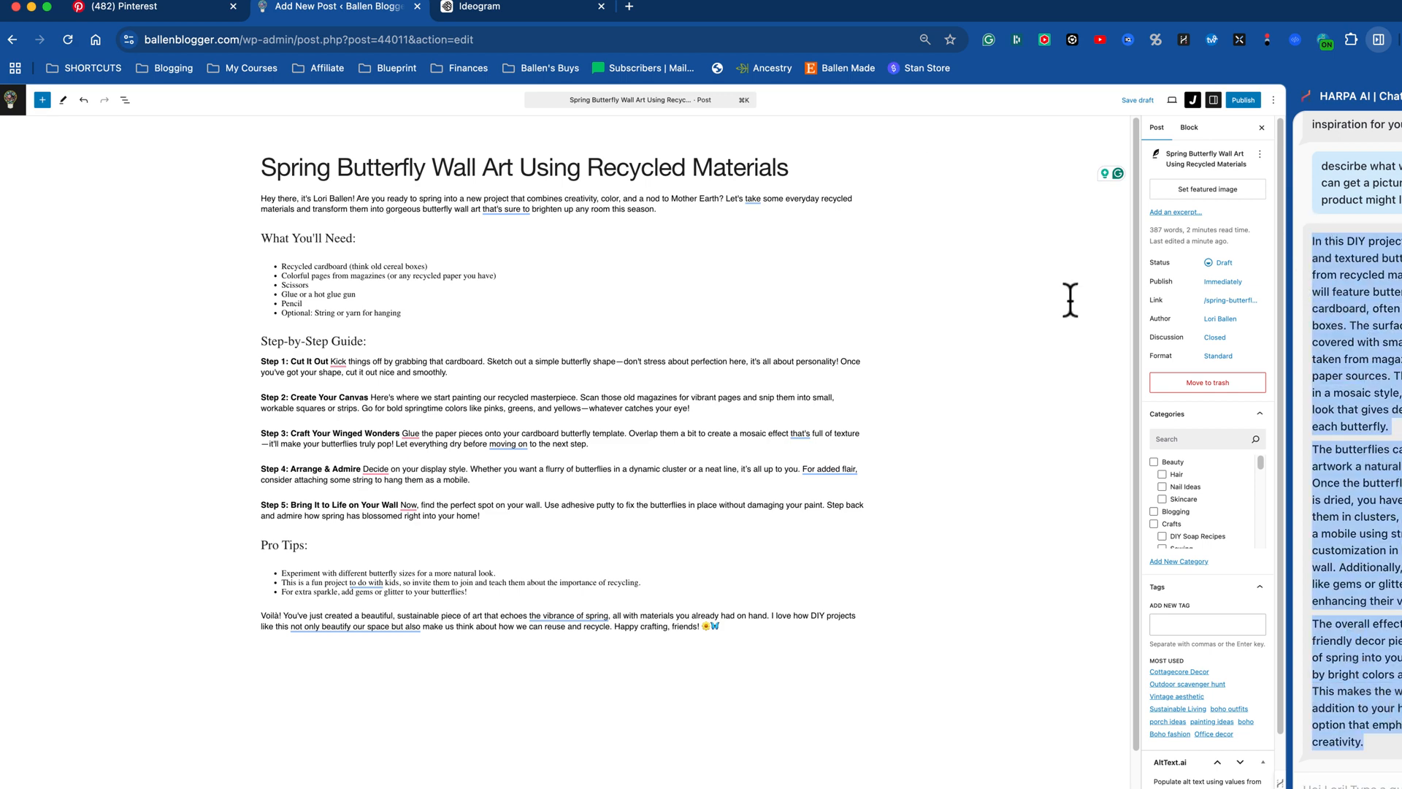
pyautogui.click(520, 8)
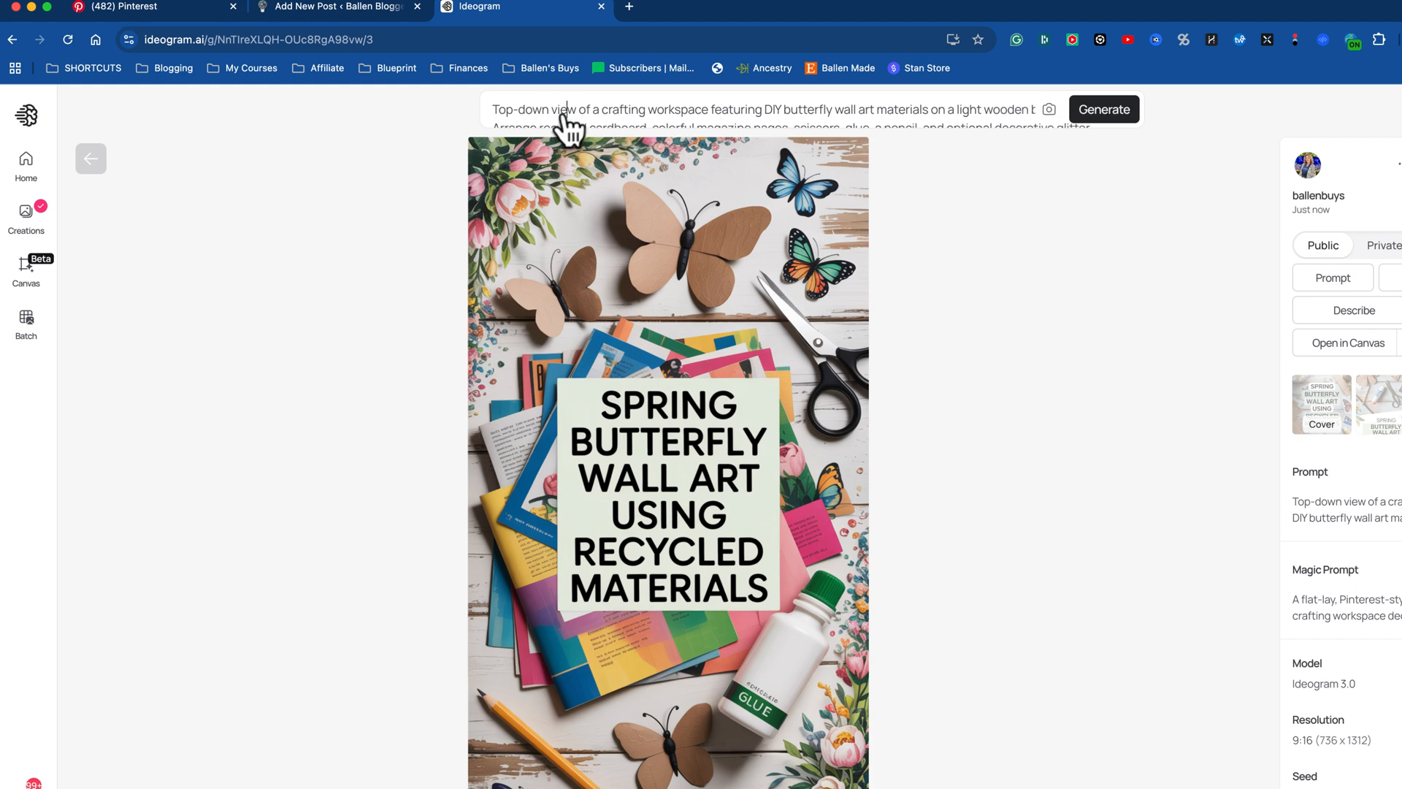
pyautogui.click(563, 111)
pyautogui.press('cmd+a')
pyautogui.press('cmd+v')
pyautogui.press('Return')
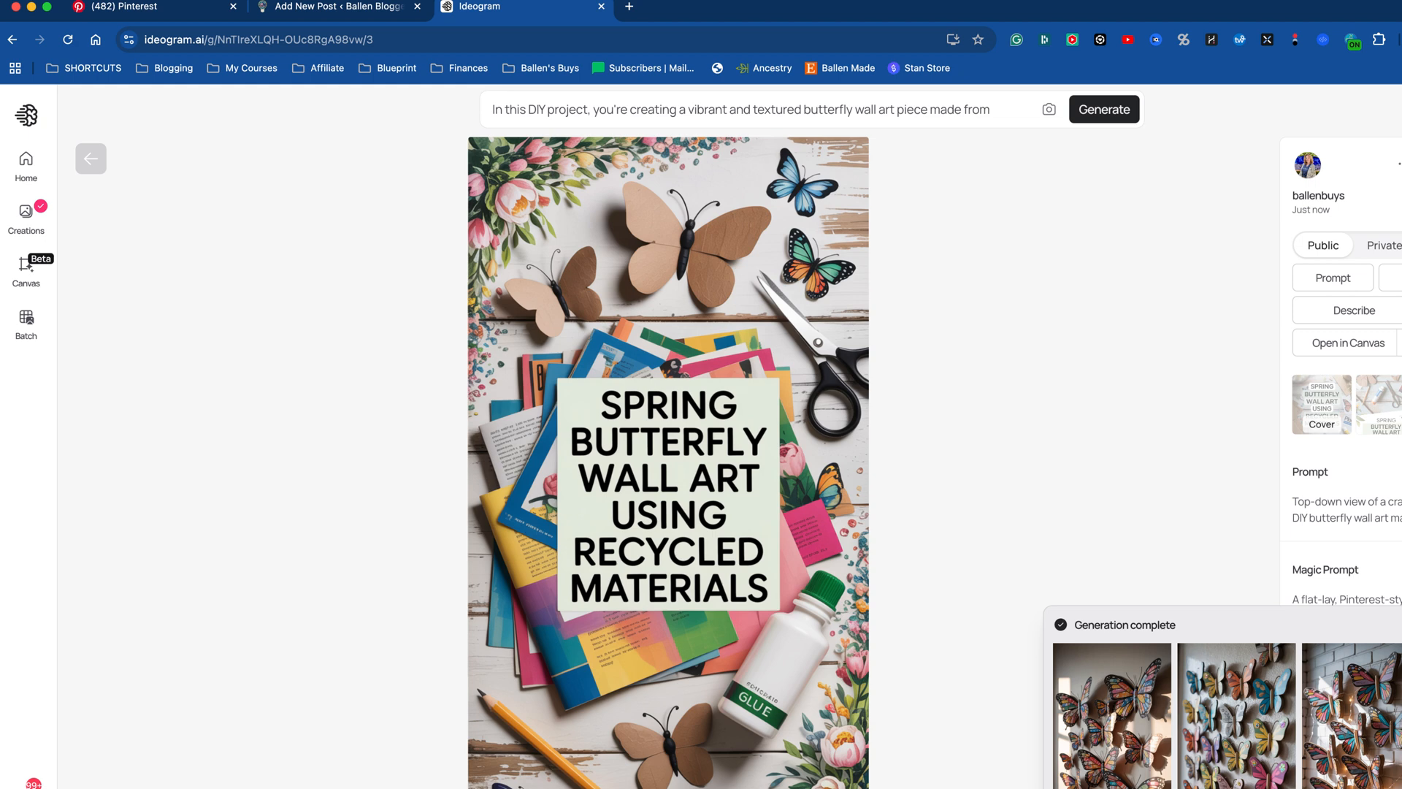
# Step: Compare the generated butterfly wall art photos, finishing on the second variation
pyautogui.click(1218, 734)
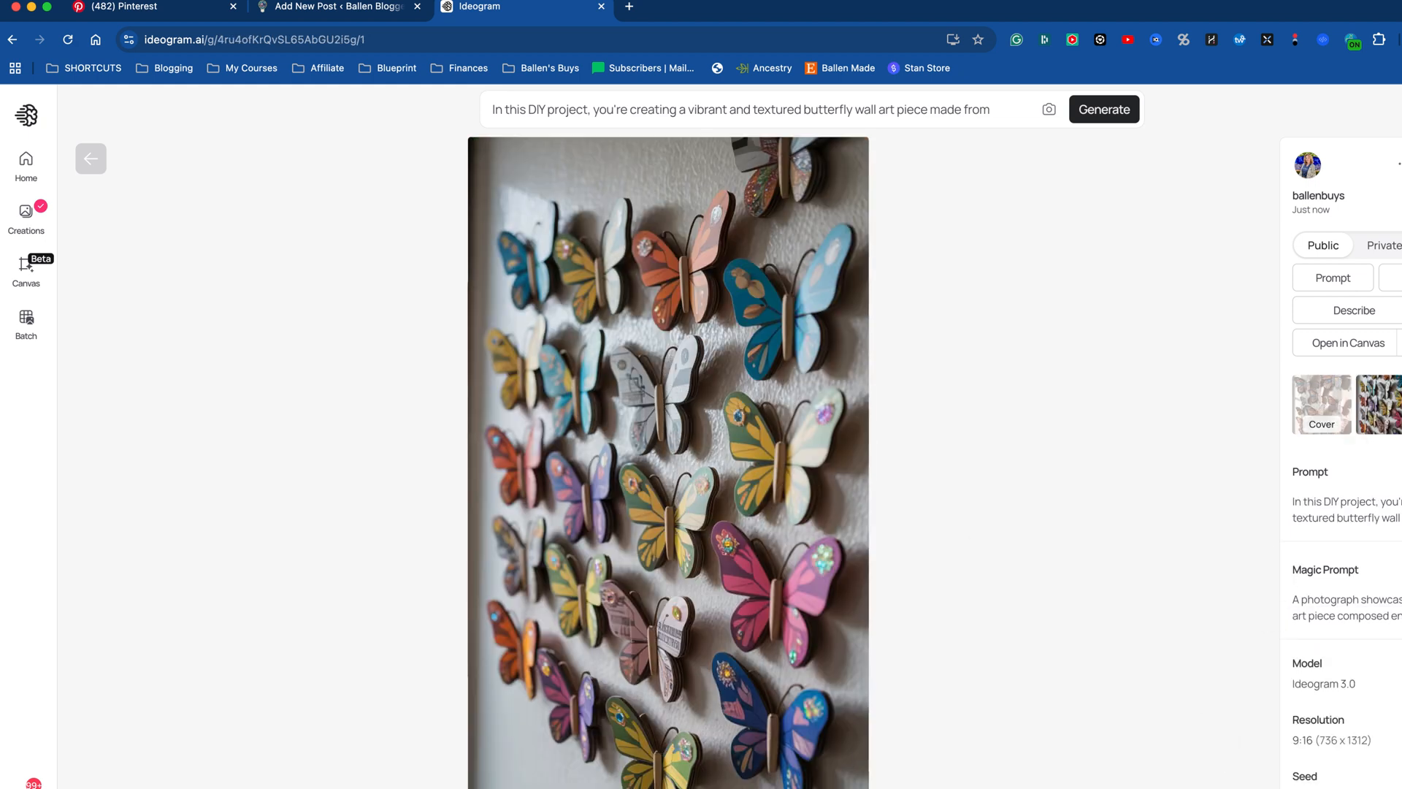
pyautogui.press('Right')
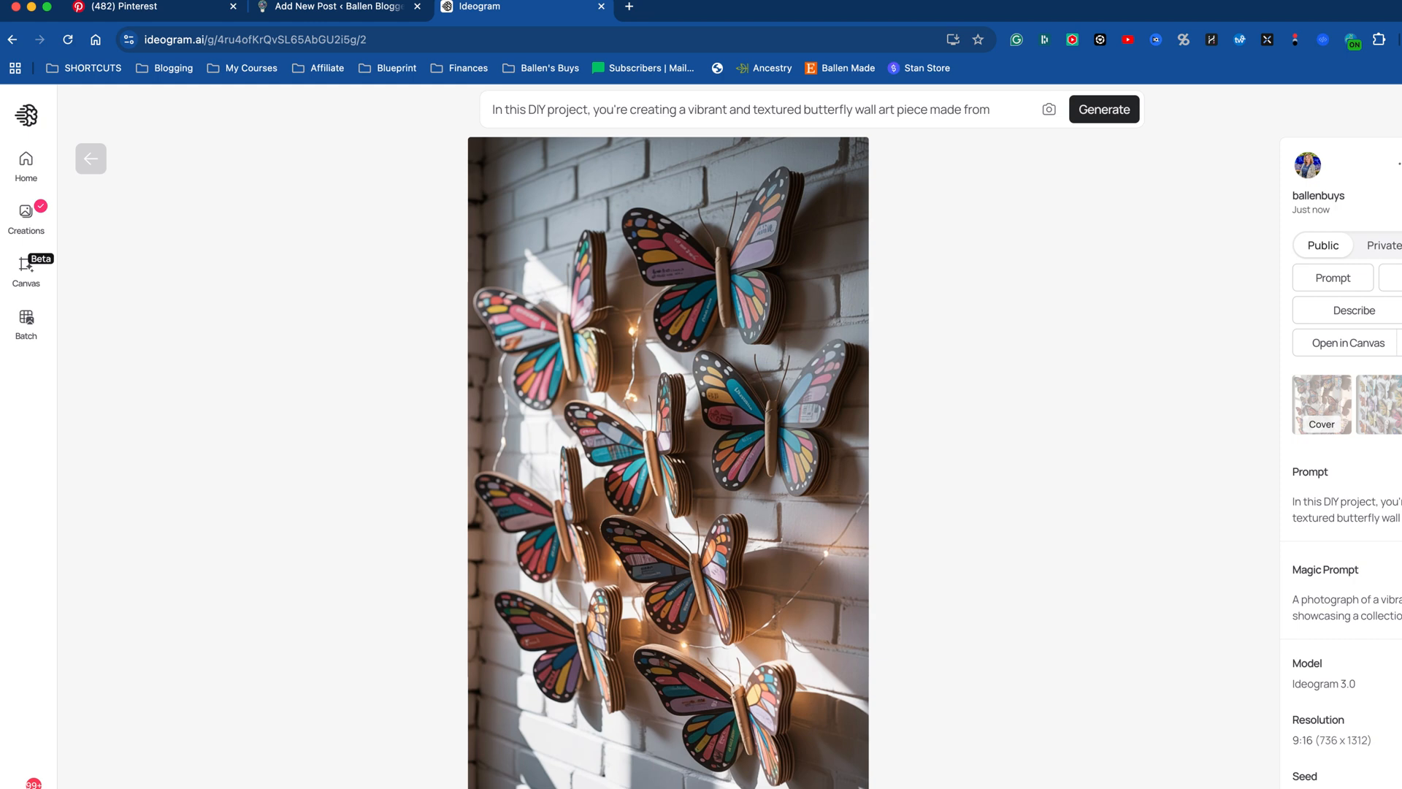
pyautogui.press('Right')
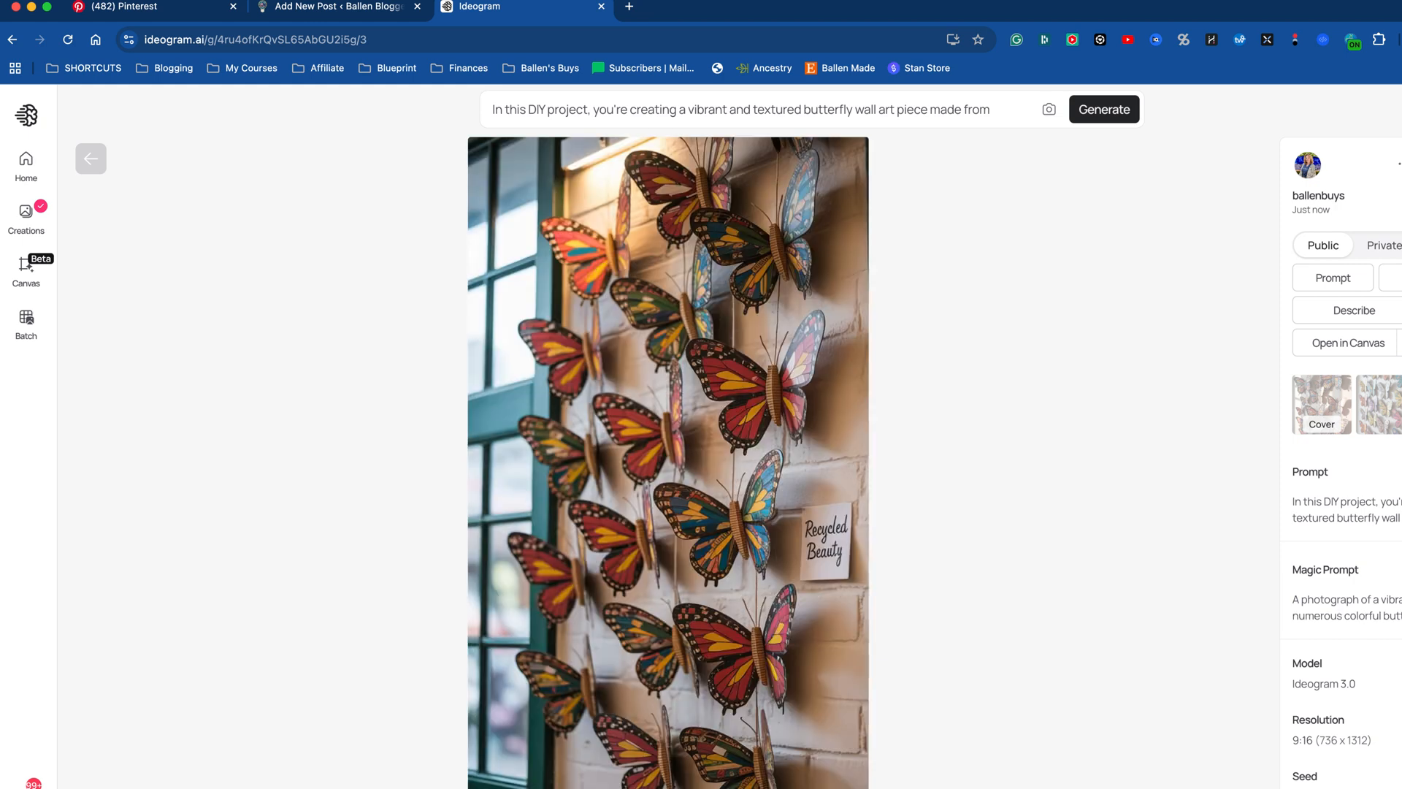
pyautogui.click(1321, 401)
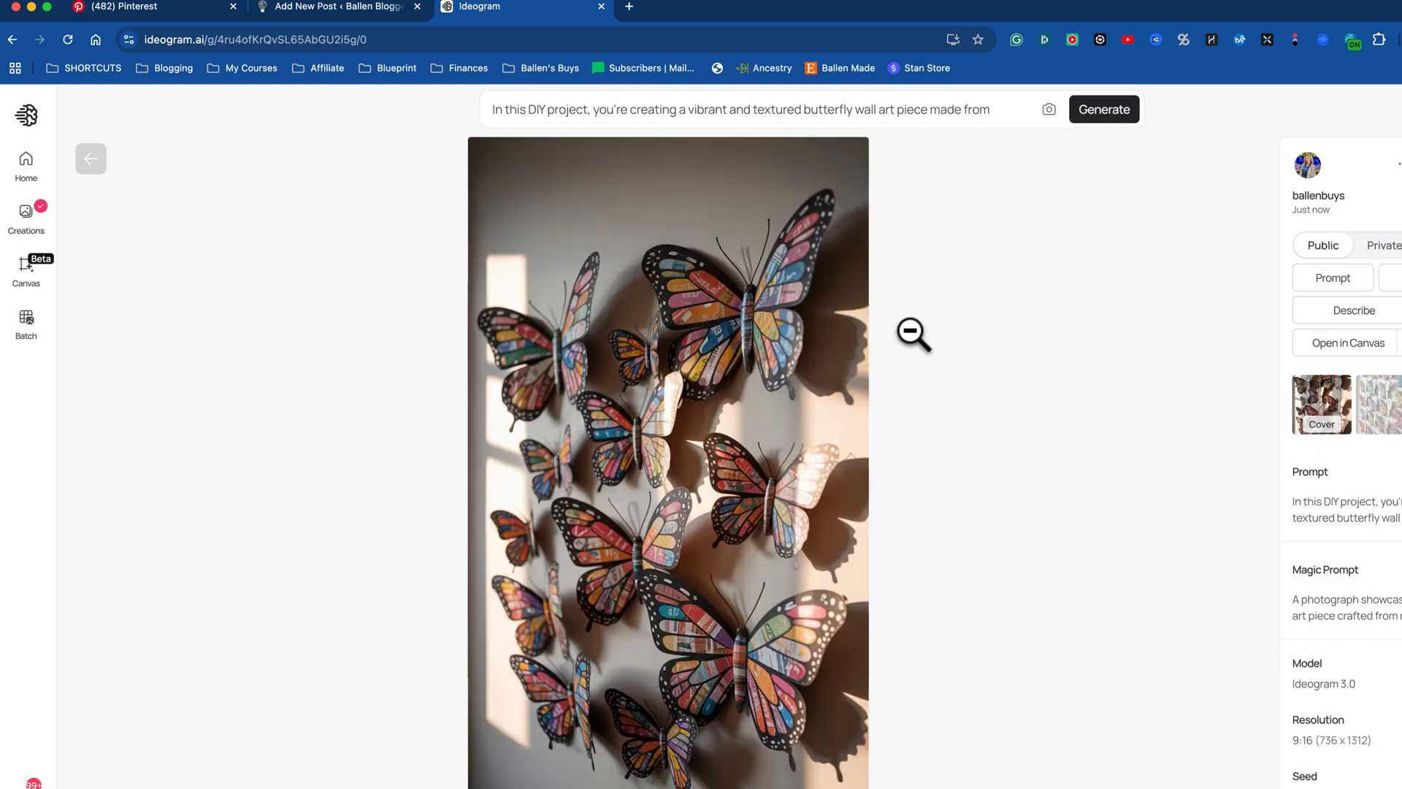
pyautogui.press('Right')
pyautogui.press('Right')
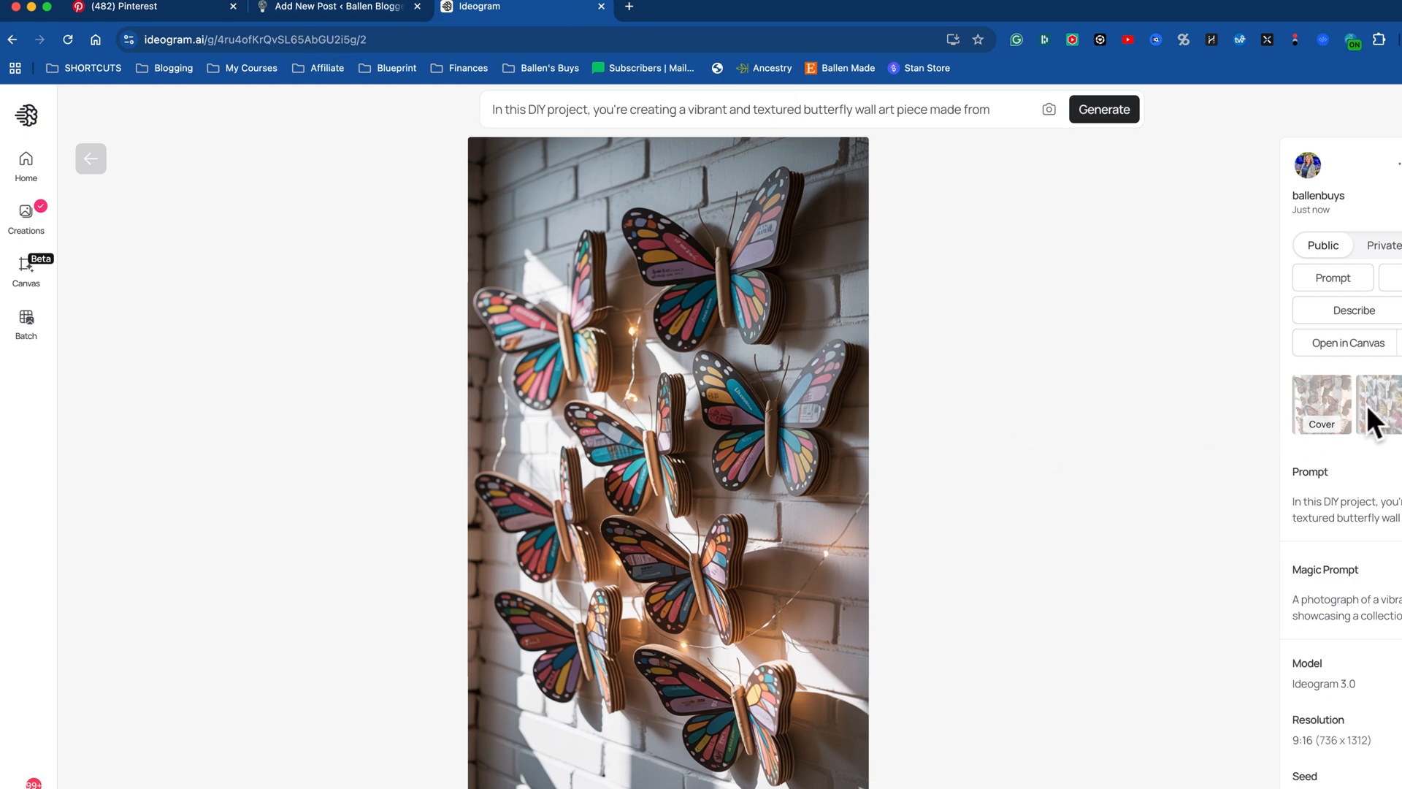
pyautogui.click(1332, 407)
pyautogui.click(1377, 412)
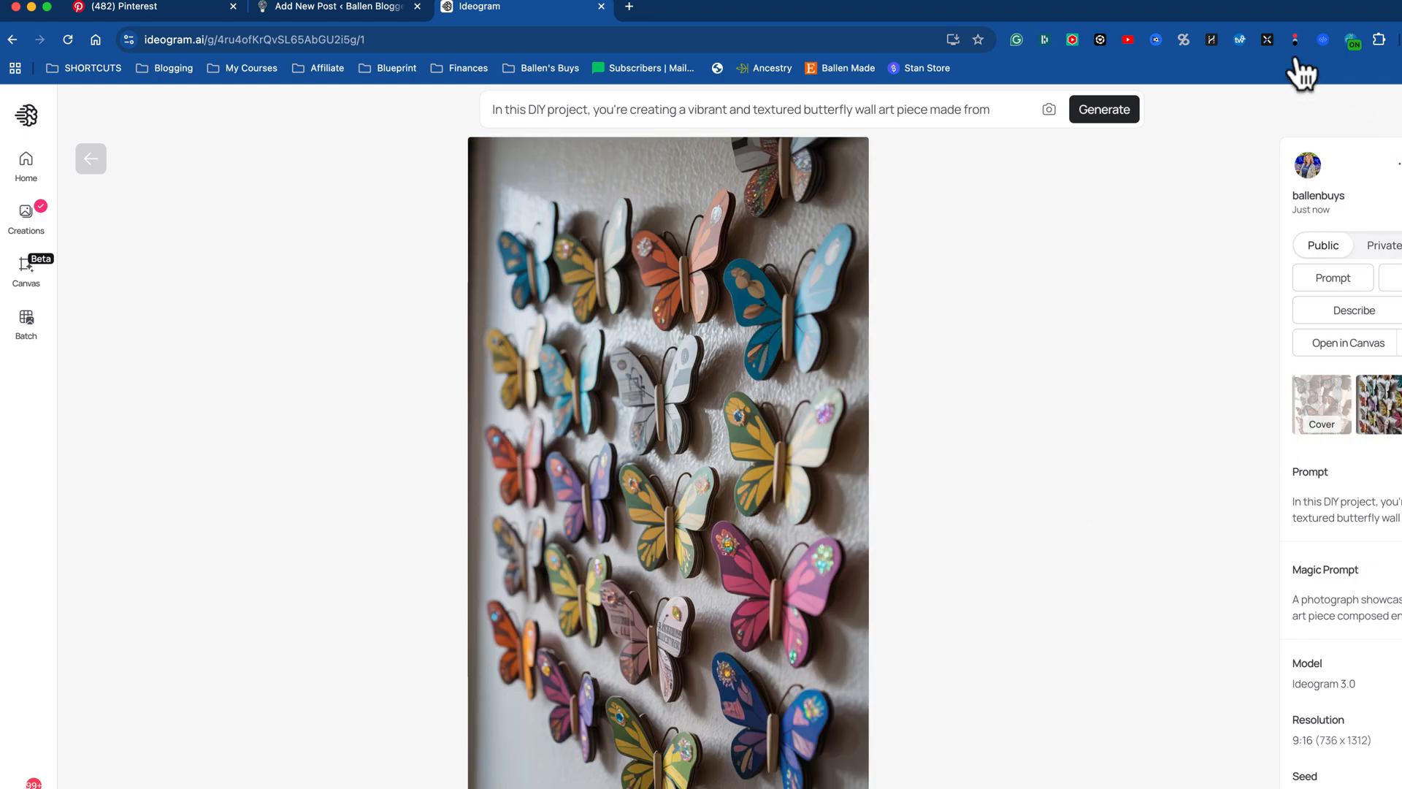
# Step: Open the HARPA AI assistant beside the chosen image and ask how to make the butterfly wall art
pyautogui.click(1216, 41)
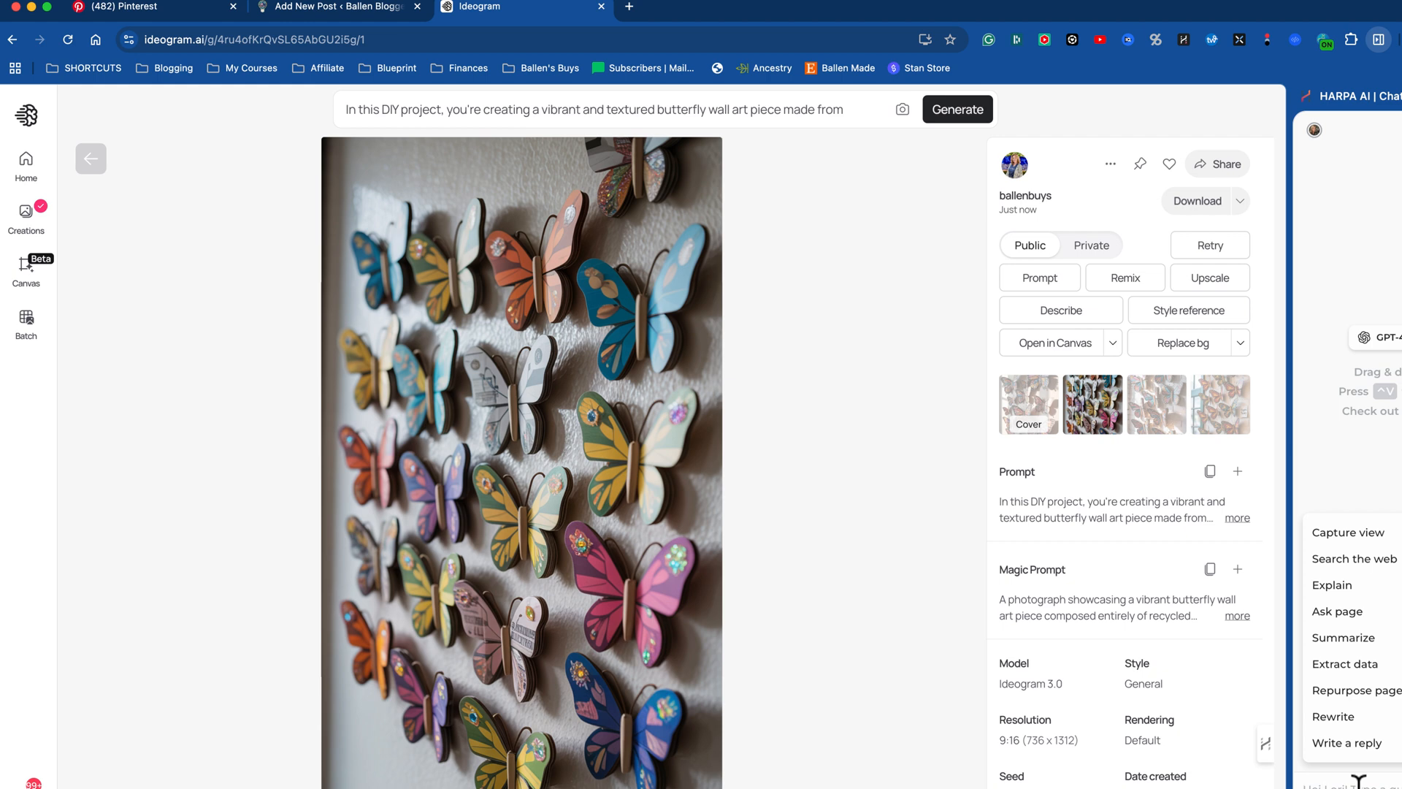
pyautogui.write('how can i make th')
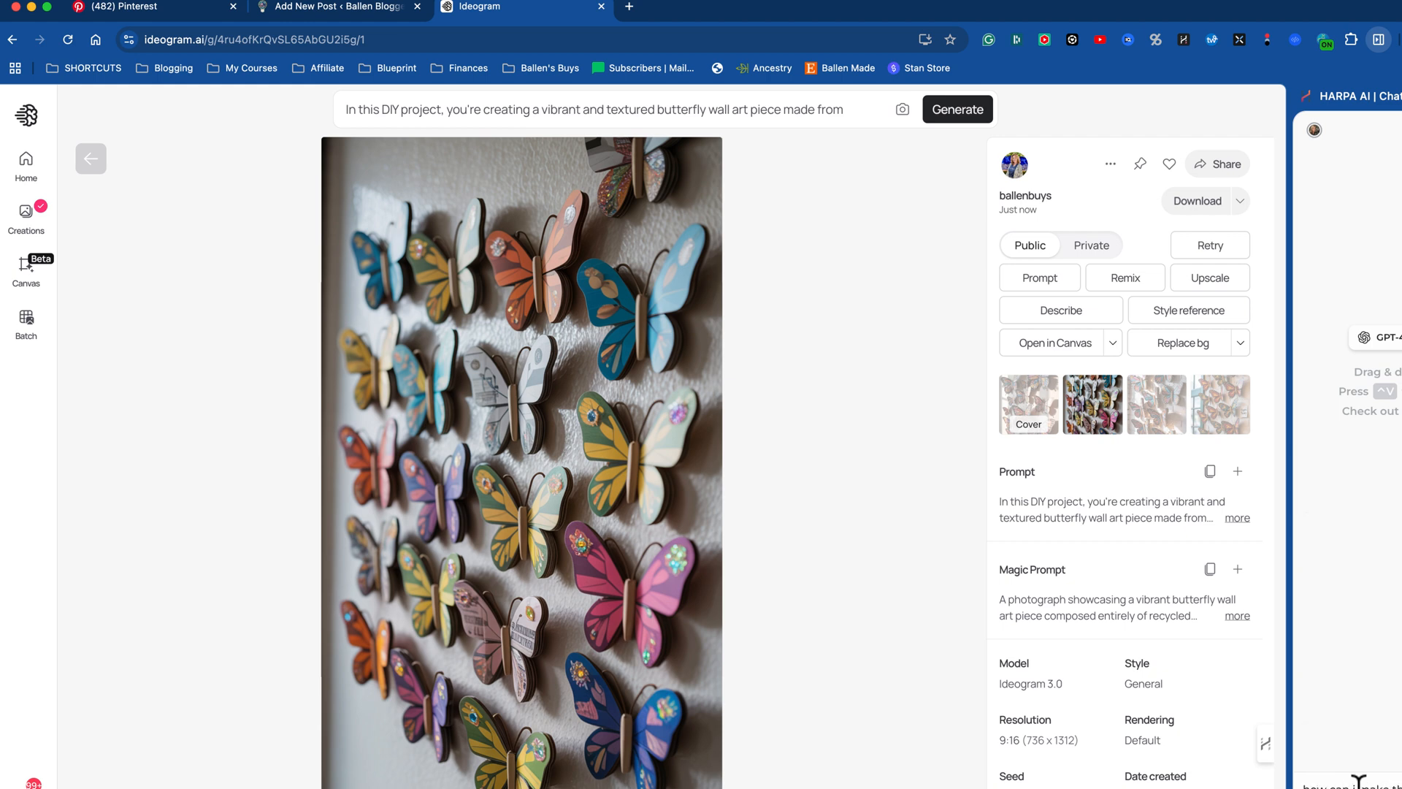
pyautogui.press('Return')
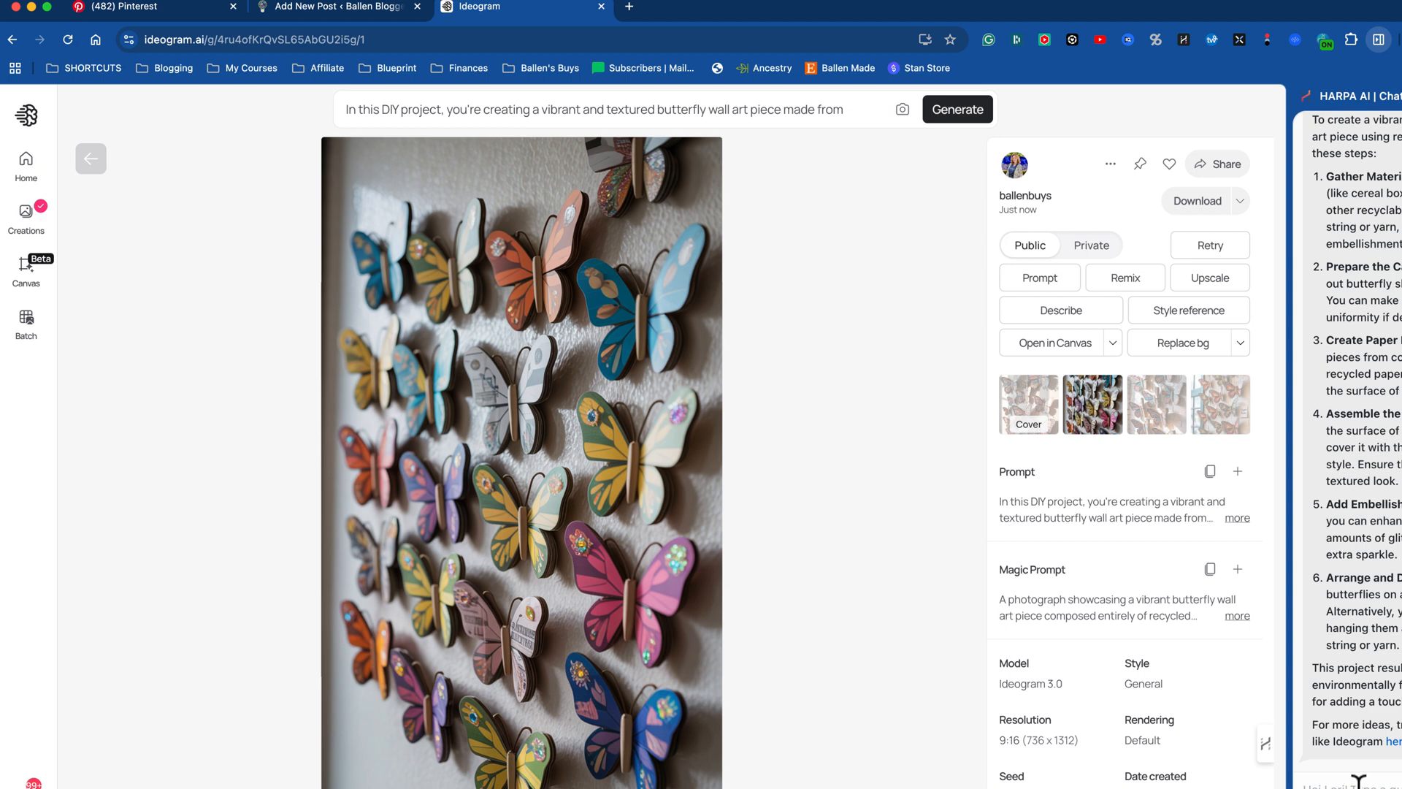
# Step: Select the assistant's instructions from the introduction through the closing summary, check the WordPress draft, and return to the Ideogram image
pyautogui.scroll(1, 1351, 445)
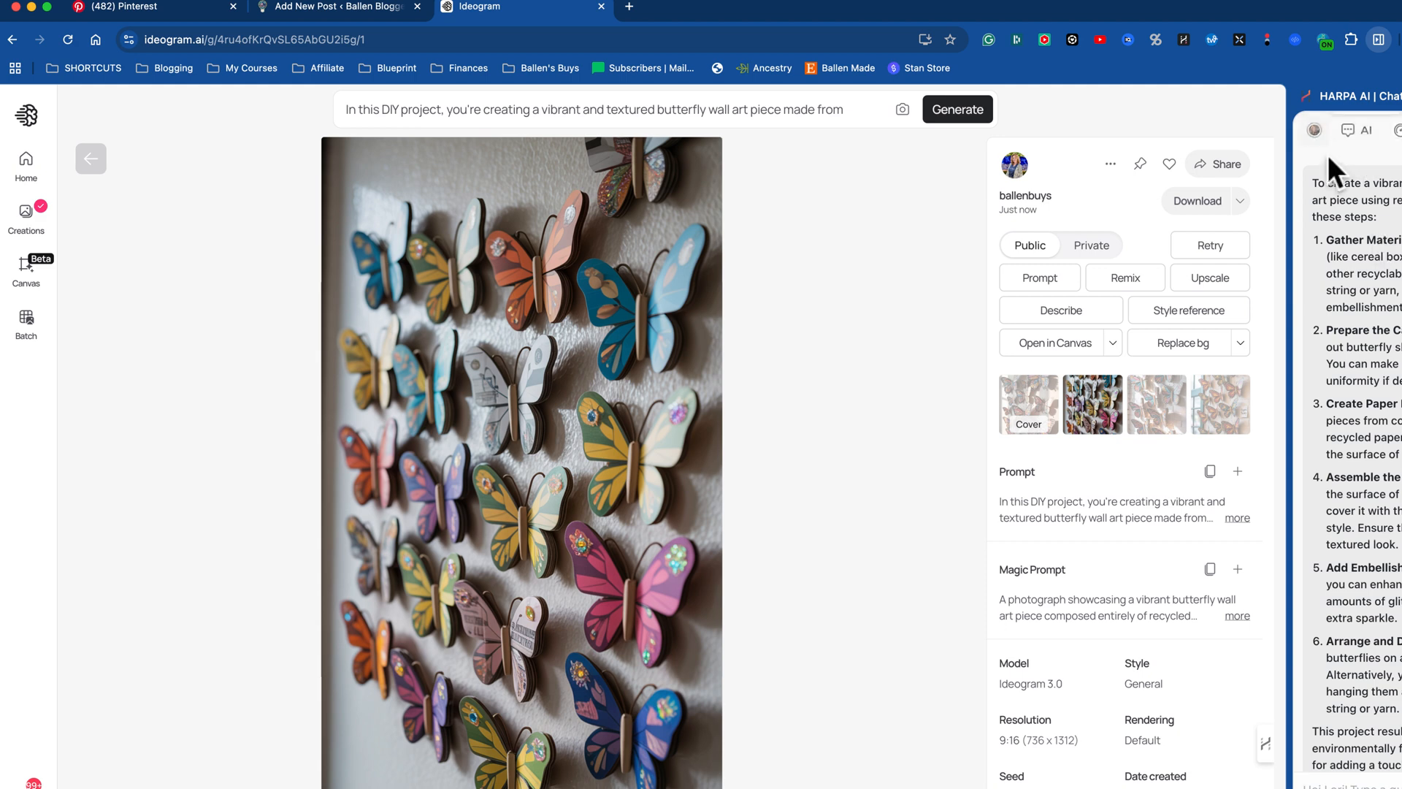
pyautogui.moveTo(1313, 179); pyautogui.dragTo(1314, 683)
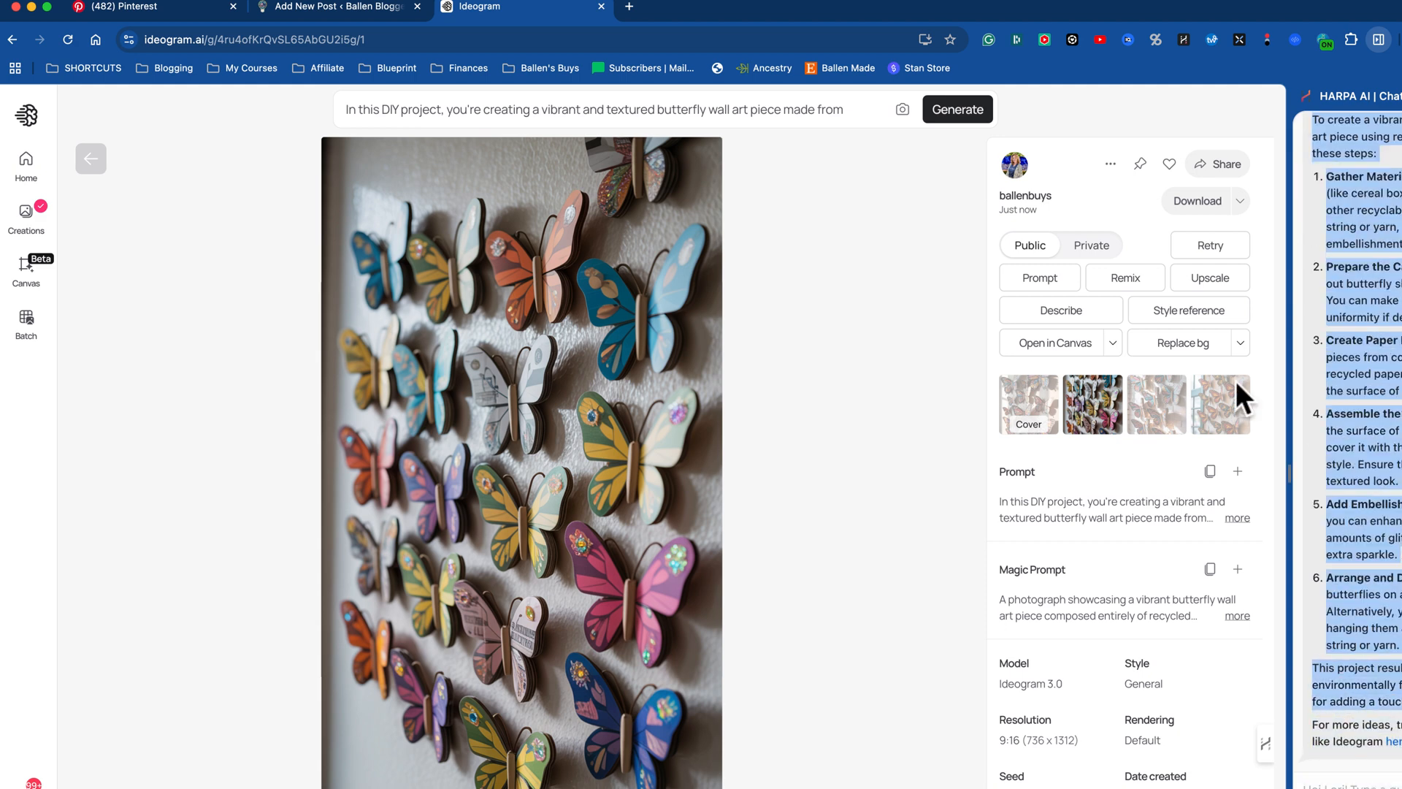
pyautogui.click(340, 8)
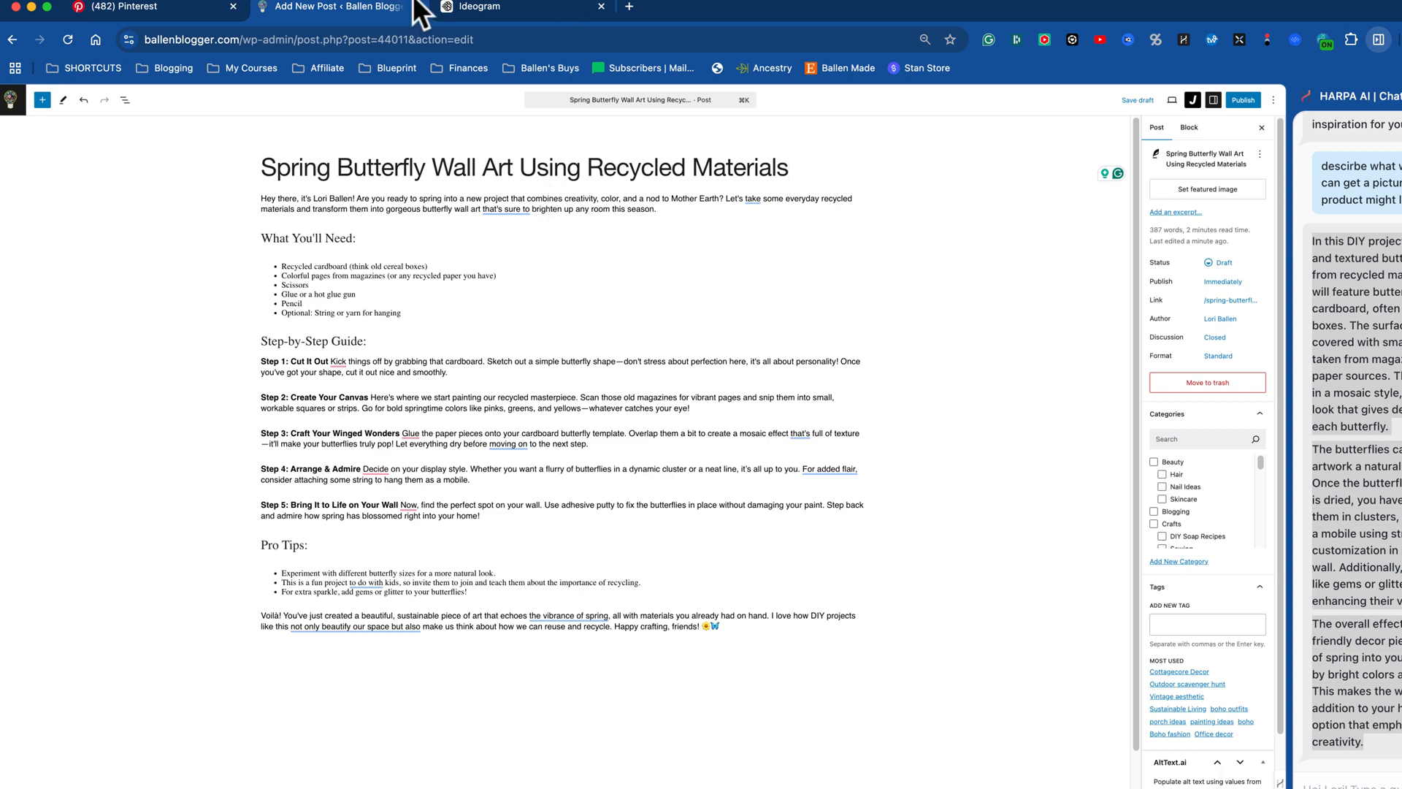
pyautogui.click(499, 9)
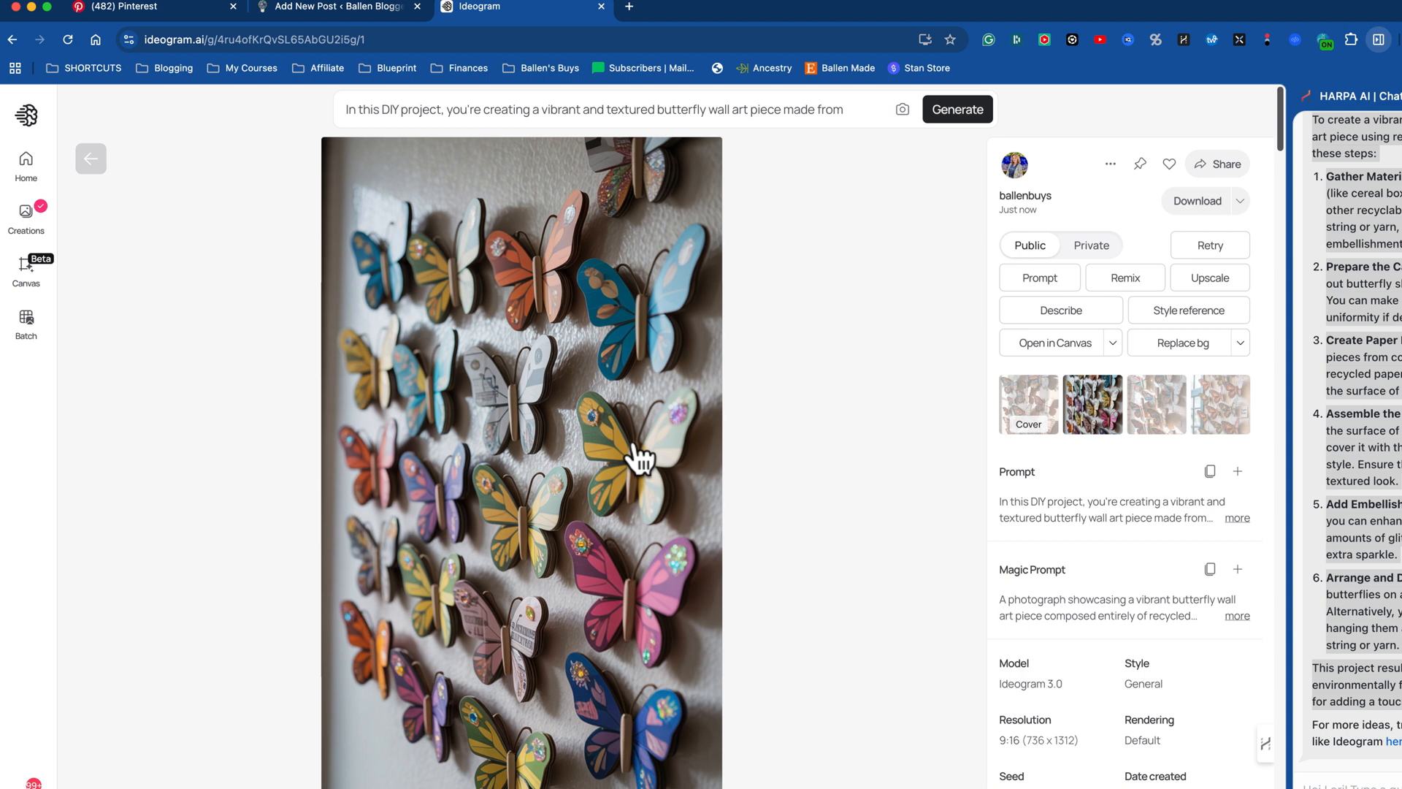
# Step: Copy the Pinterest-style text overlay instructions, through the nature-inspired theme, from the assistant's image idea beside the WordPress draft
pyautogui.click(641, 108)
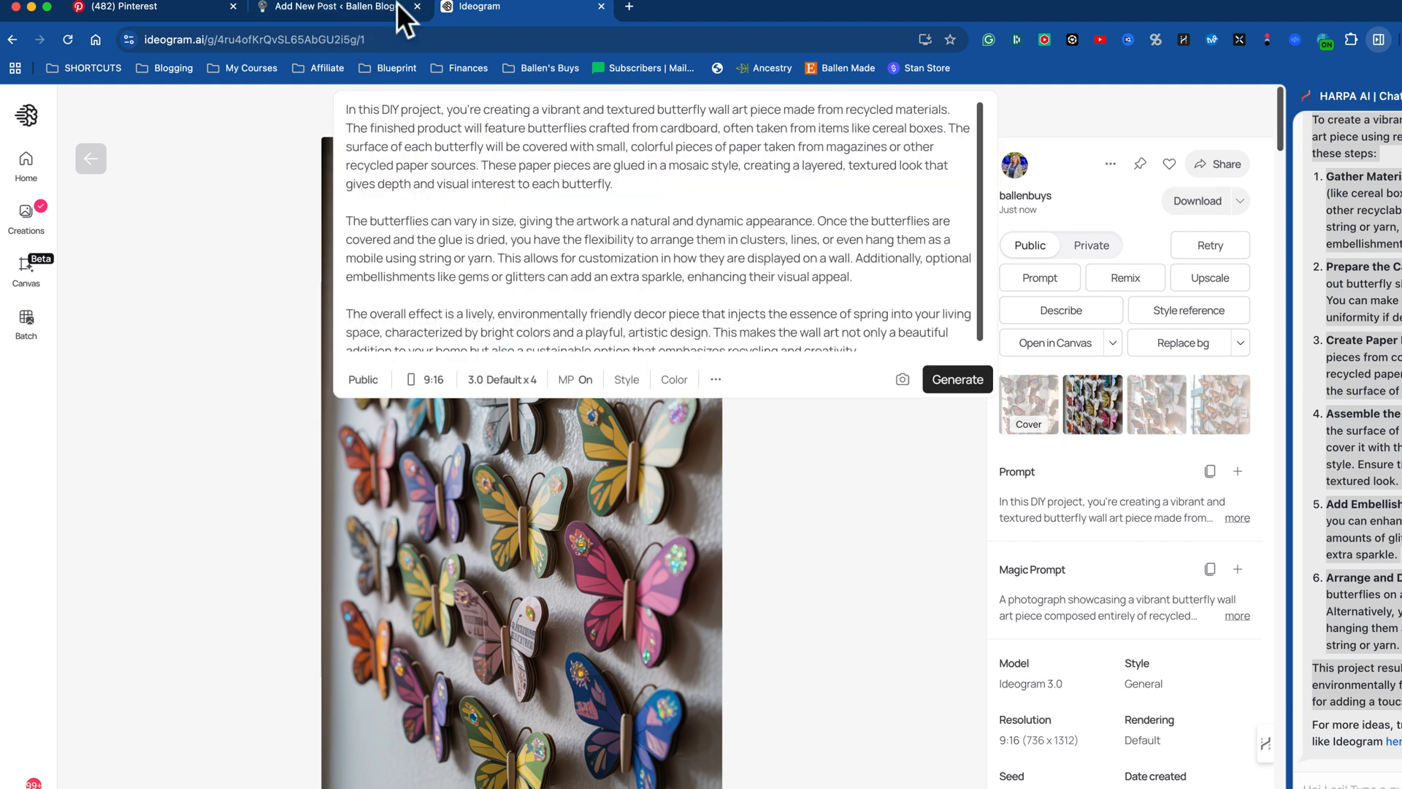
pyautogui.click(339, 8)
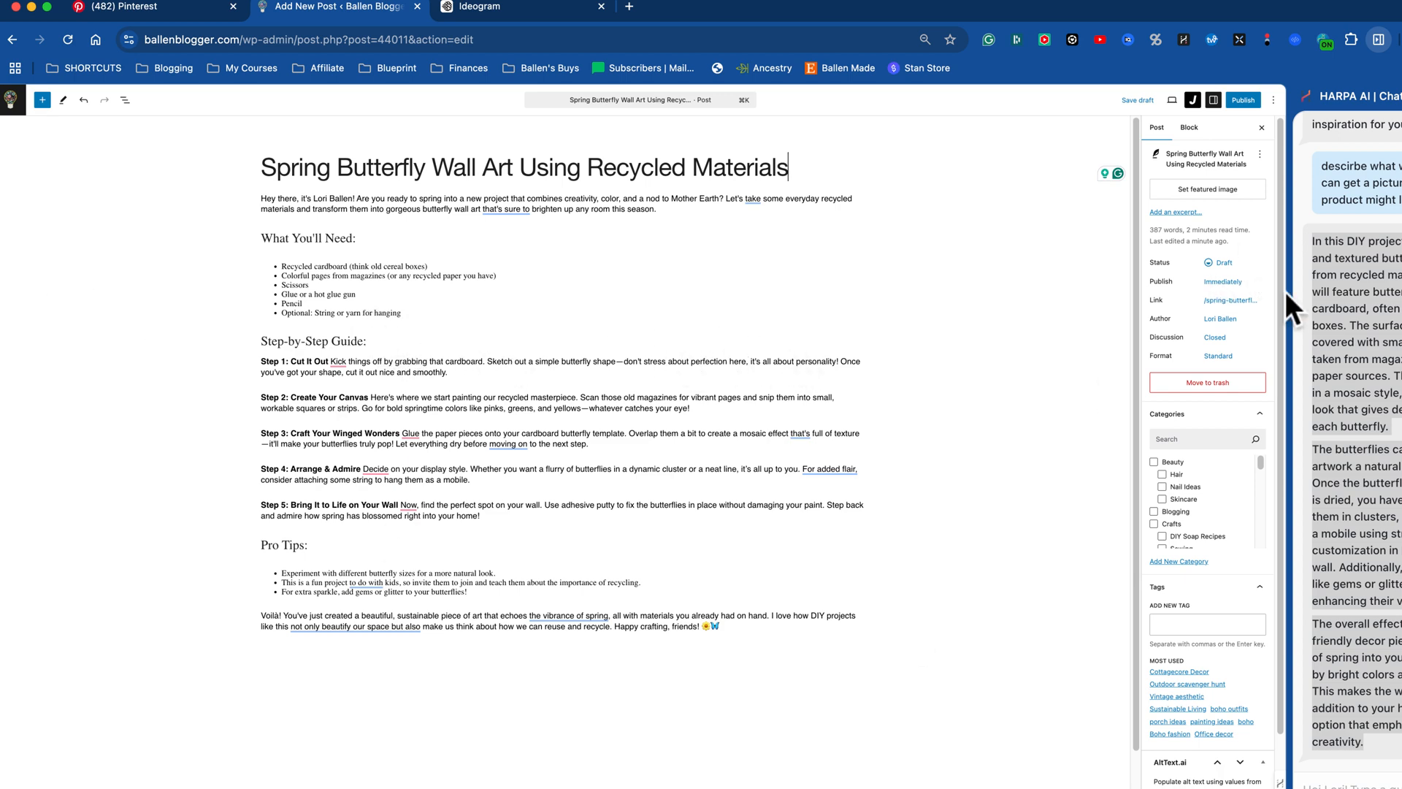
pyautogui.scroll(7, 1308, 351)
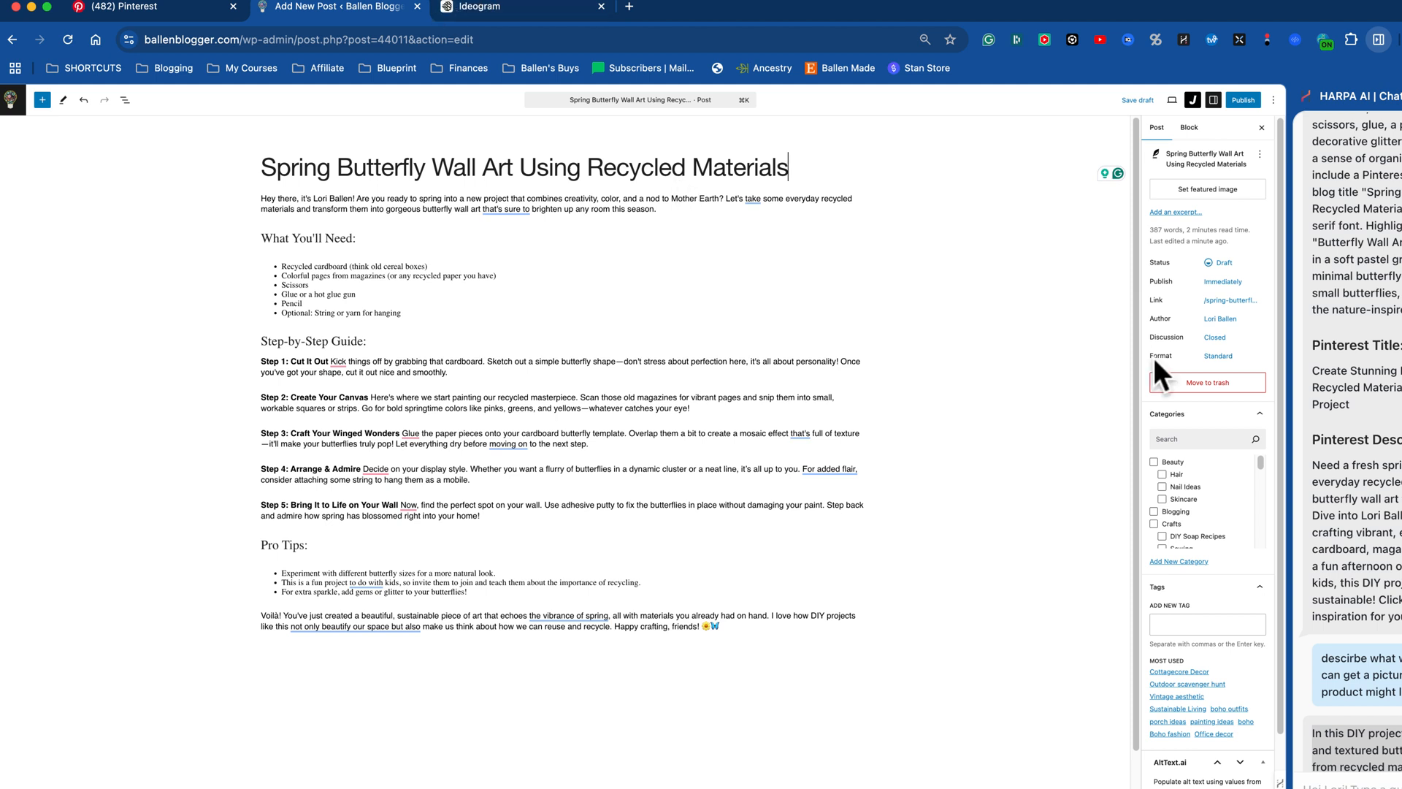
pyautogui.scroll(3, 1351, 438)
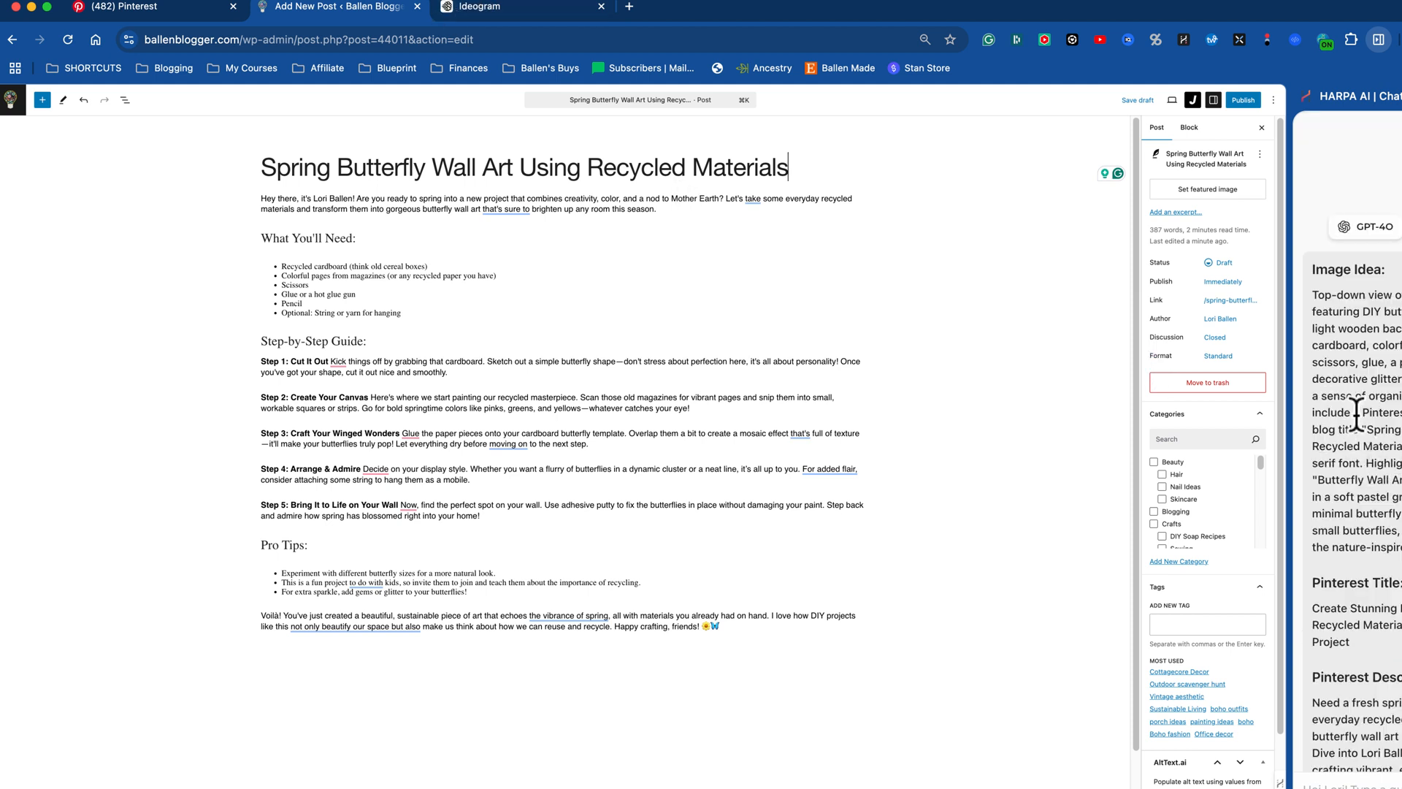
pyautogui.moveTo(1401, 396); pyautogui.dragTo(1401, 547)
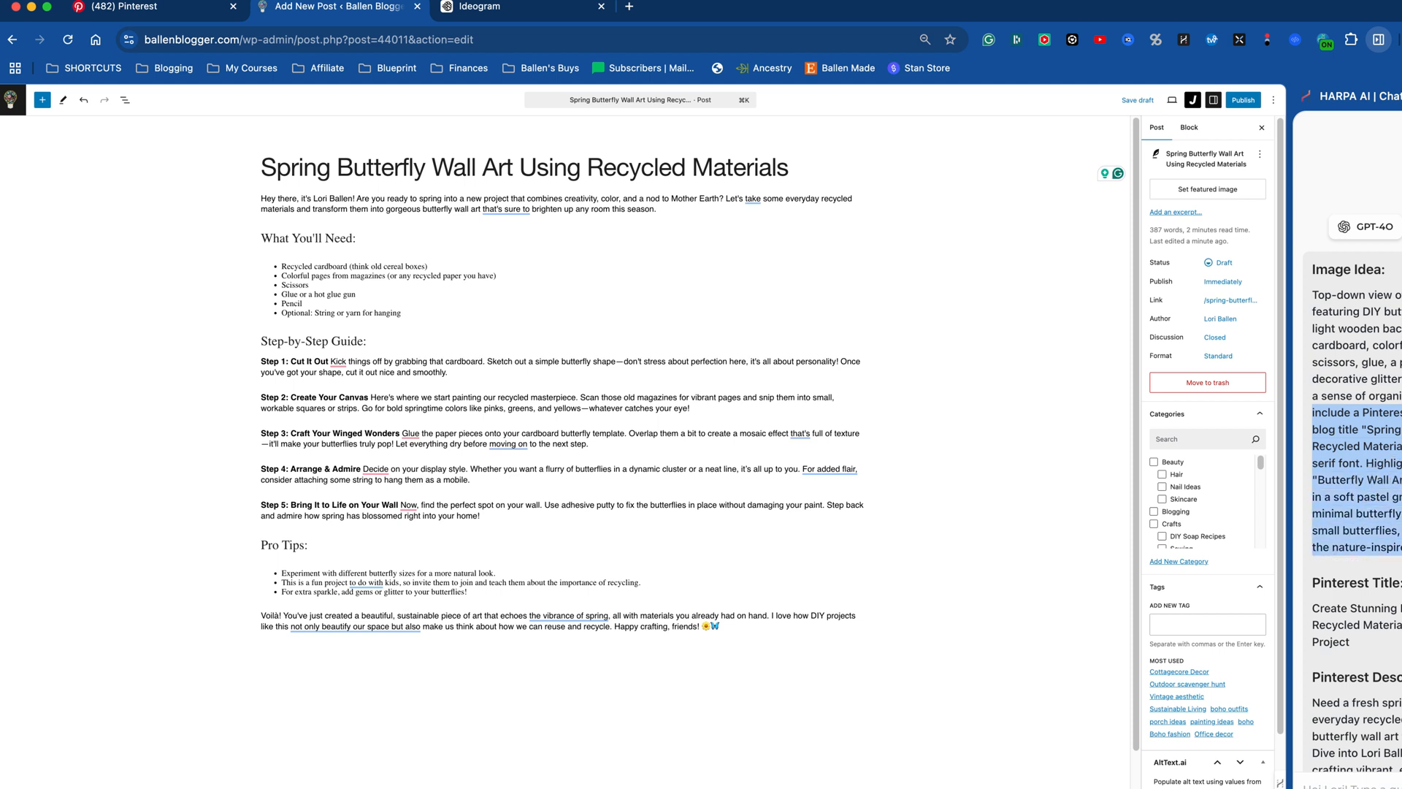
# Step: Append the copied text overlay instructions to the end of the Ideogram butterfly wall art prompt and generate new images
pyautogui.click(510, 6)
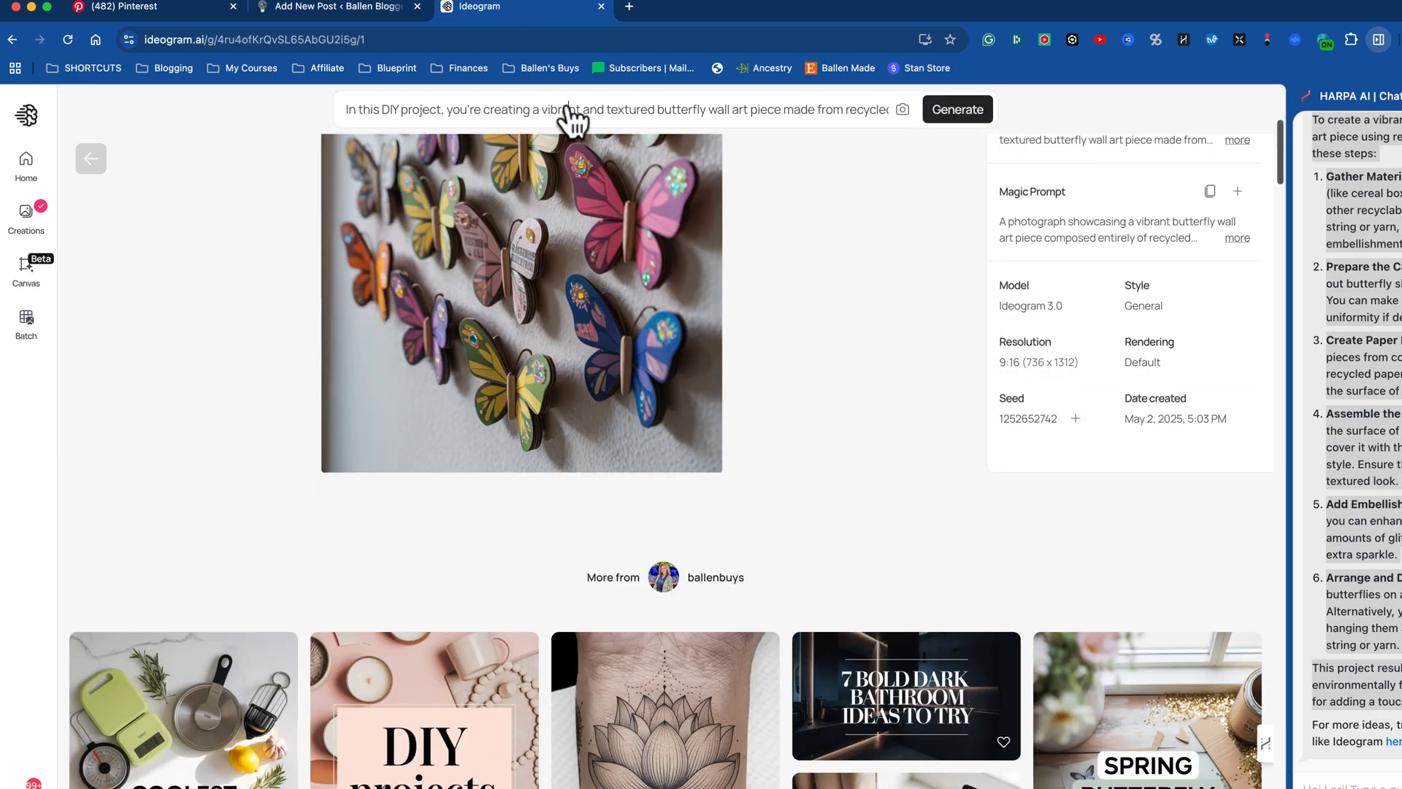
pyautogui.click(568, 107)
pyautogui.scroll(-1, 469, 249)
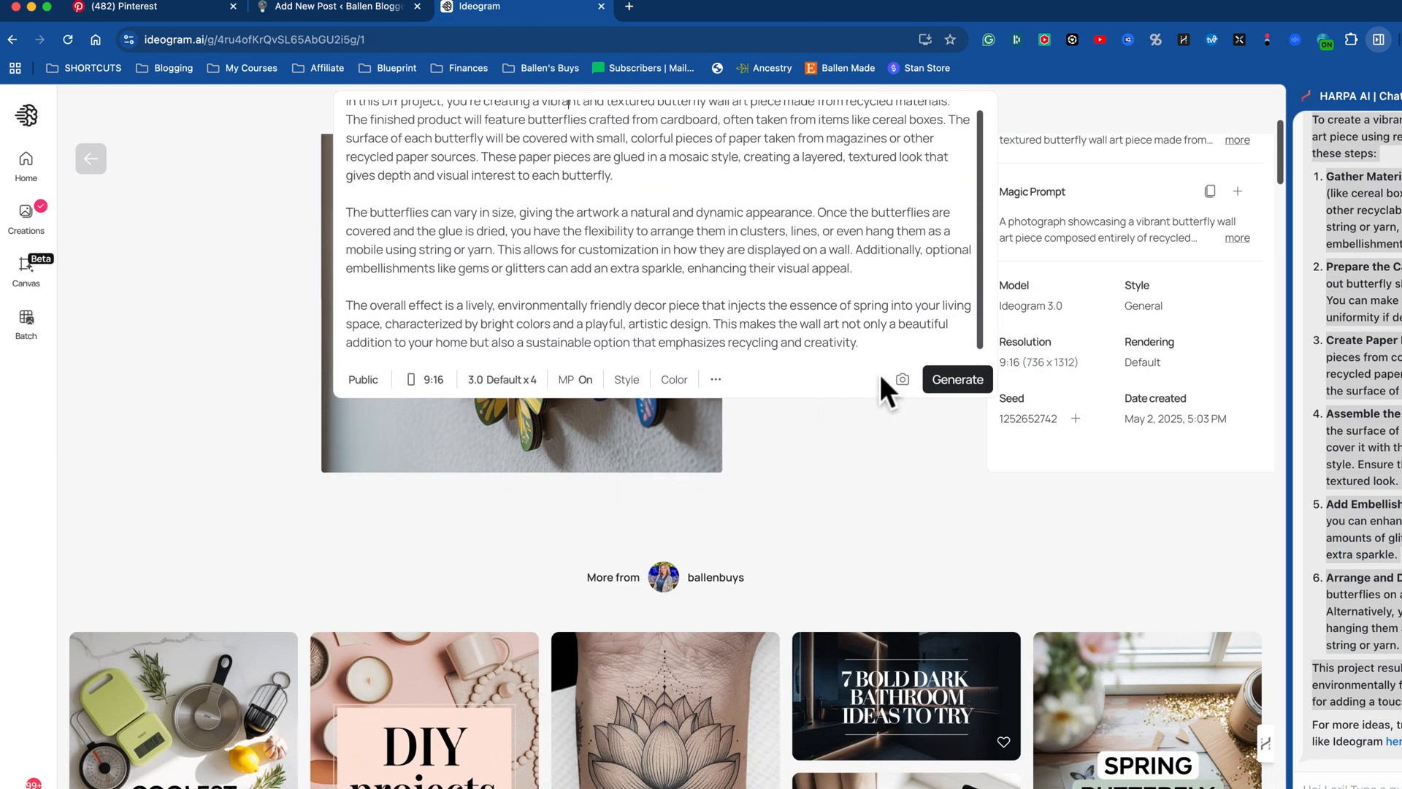
pyautogui.write('In the center, include a Pinterest-style text overlay with the blog title "Spring Butterfly Wall Art Using Recycled Materials" in bold, uppercase sans-serif font. Highlight key phrases like "Butterfly Wall Art" and "Recycled Materials" in a soft pastel green rectangular block. Add minimal butterfly-themed illustrations (e.g., small butterflies, floral patterns) to enhance the nature-inspired theme.')
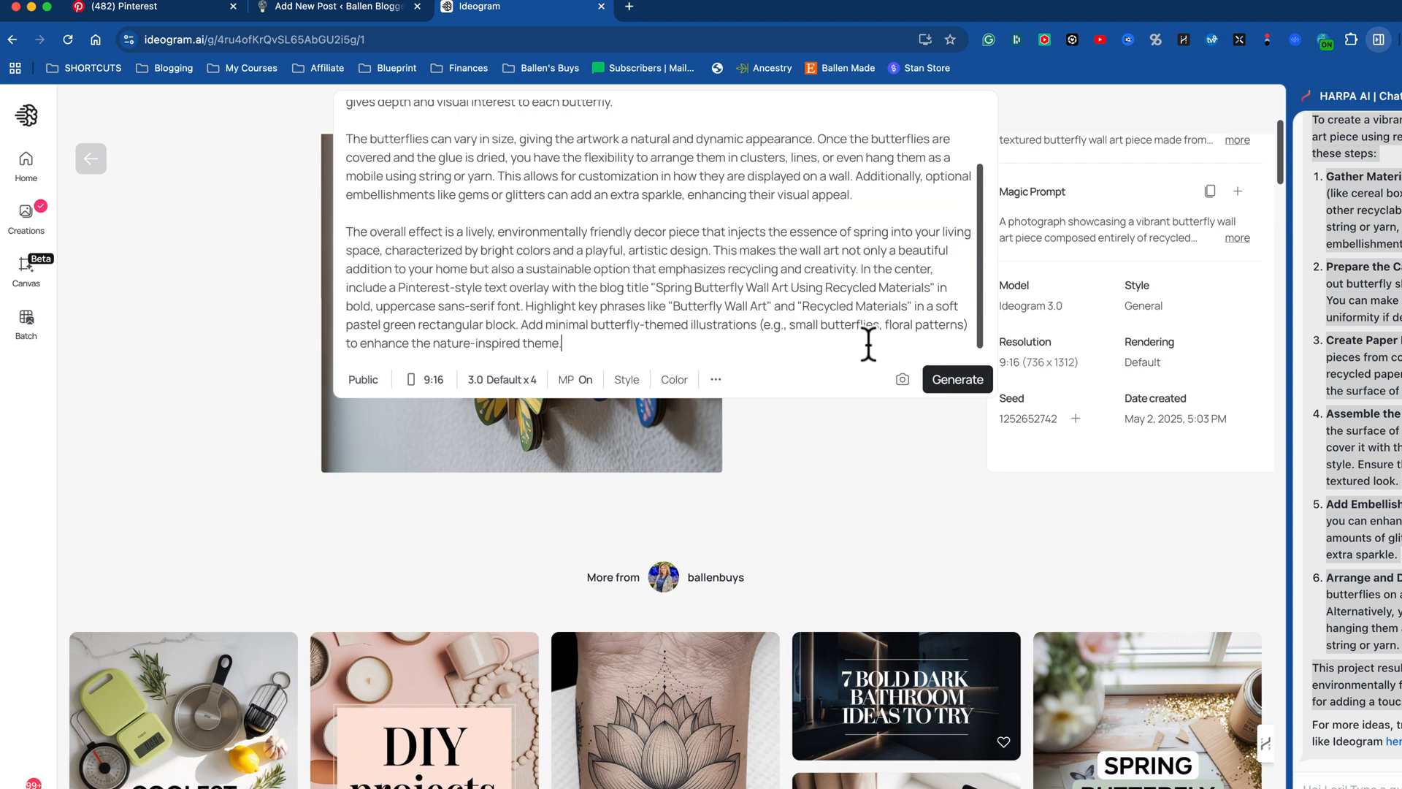
pyautogui.press('Return')
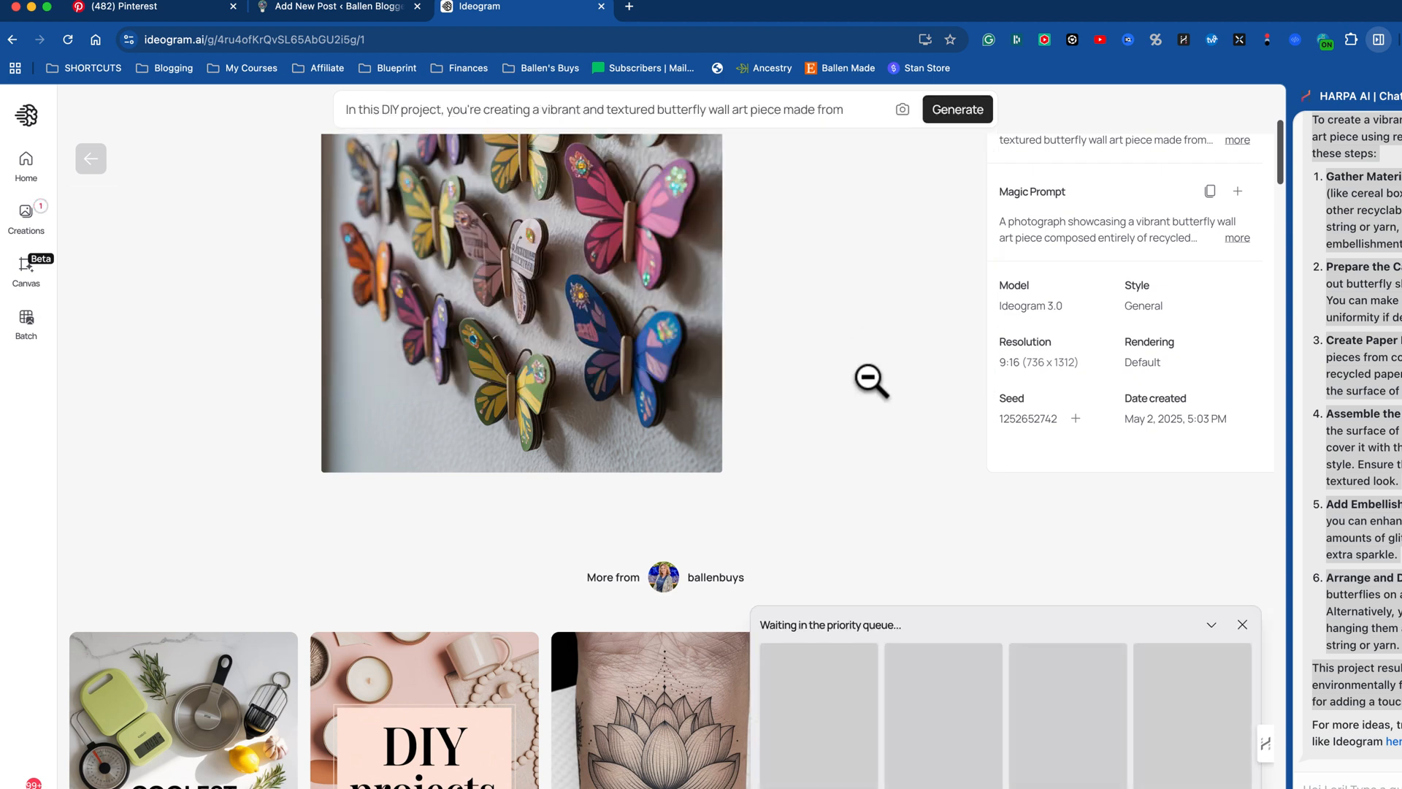
# Step: Compare the four generated butterfly wall art pins with text overlays, from the fourth back to the cover image
pyautogui.scroll(4, 851, 385)
pyautogui.scroll(2, 851, 385)
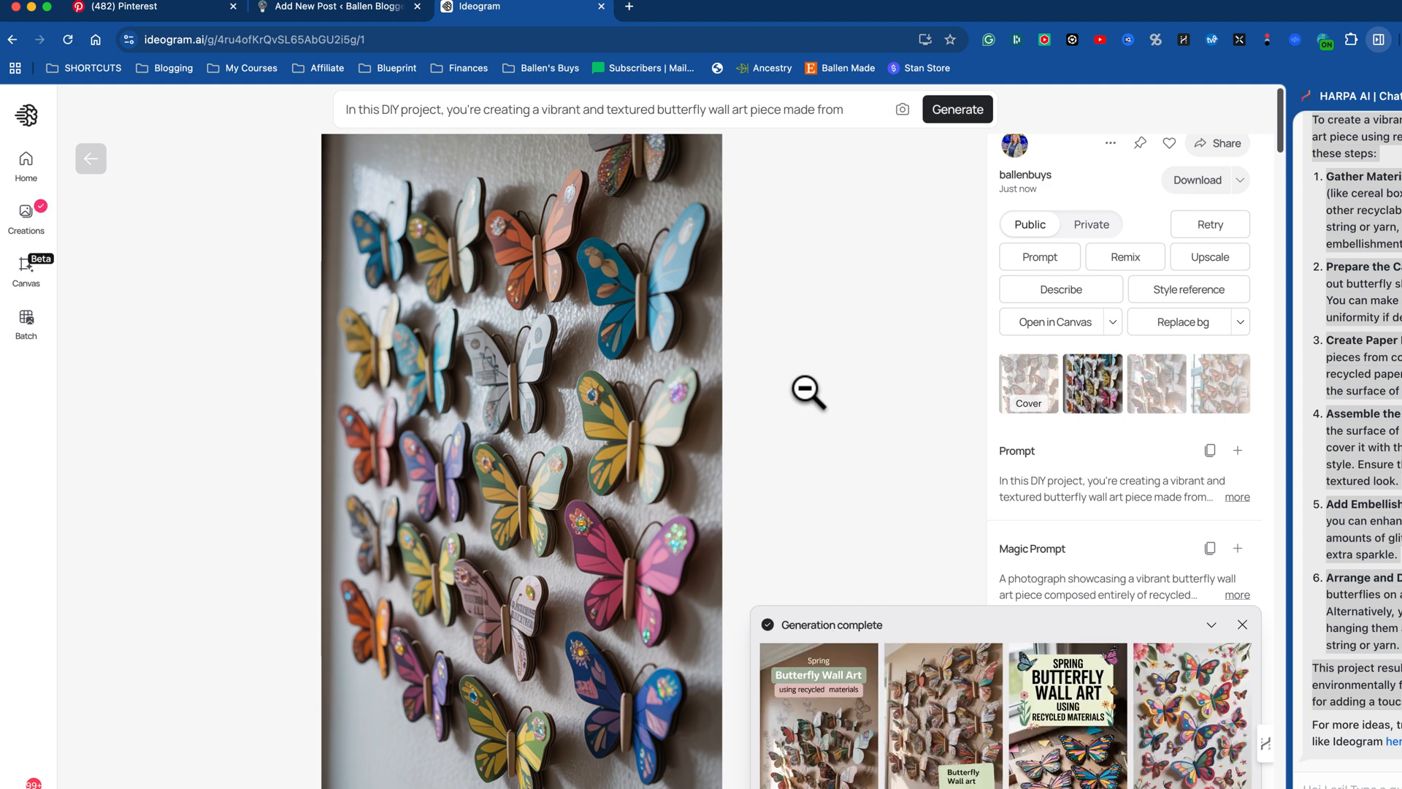
pyautogui.click(1194, 756)
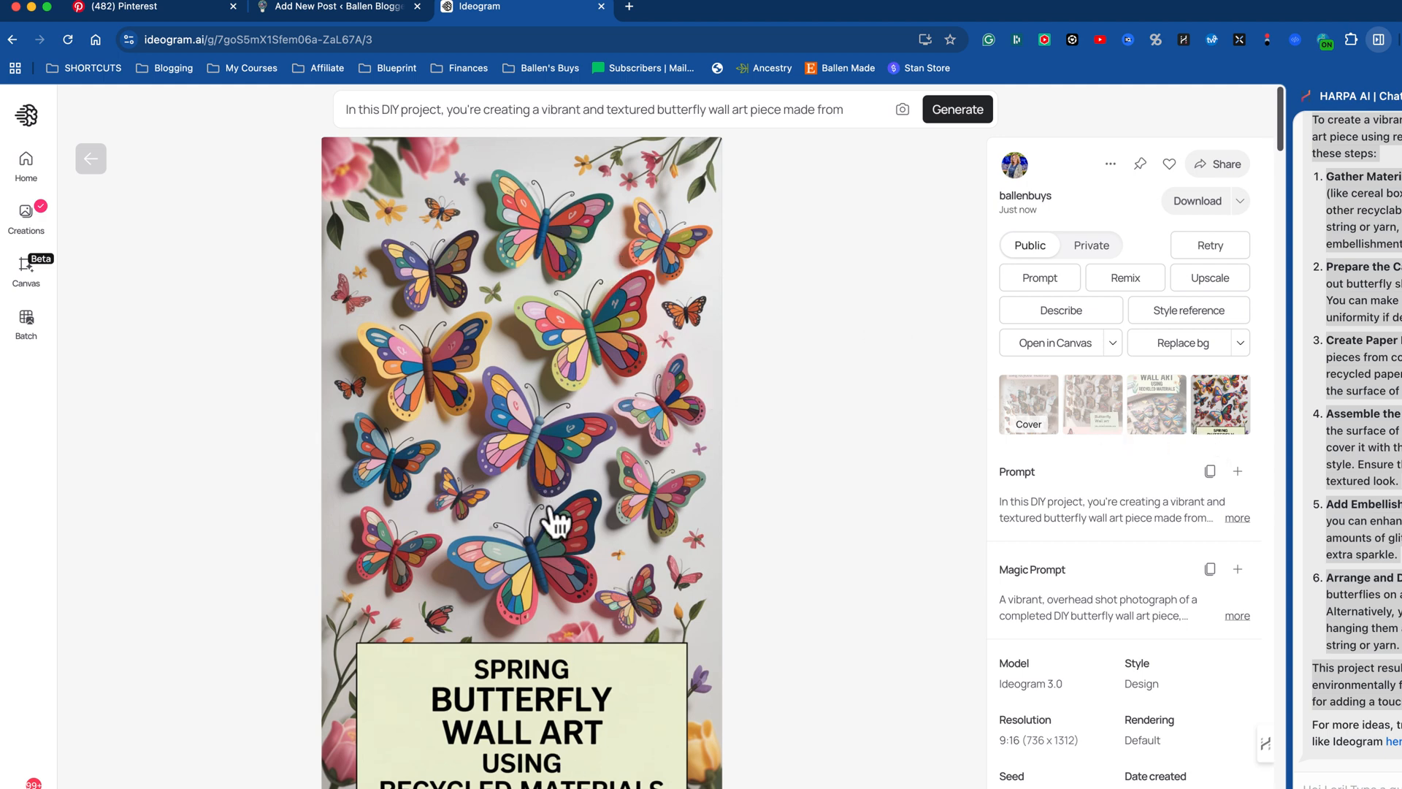
pyautogui.click(1148, 427)
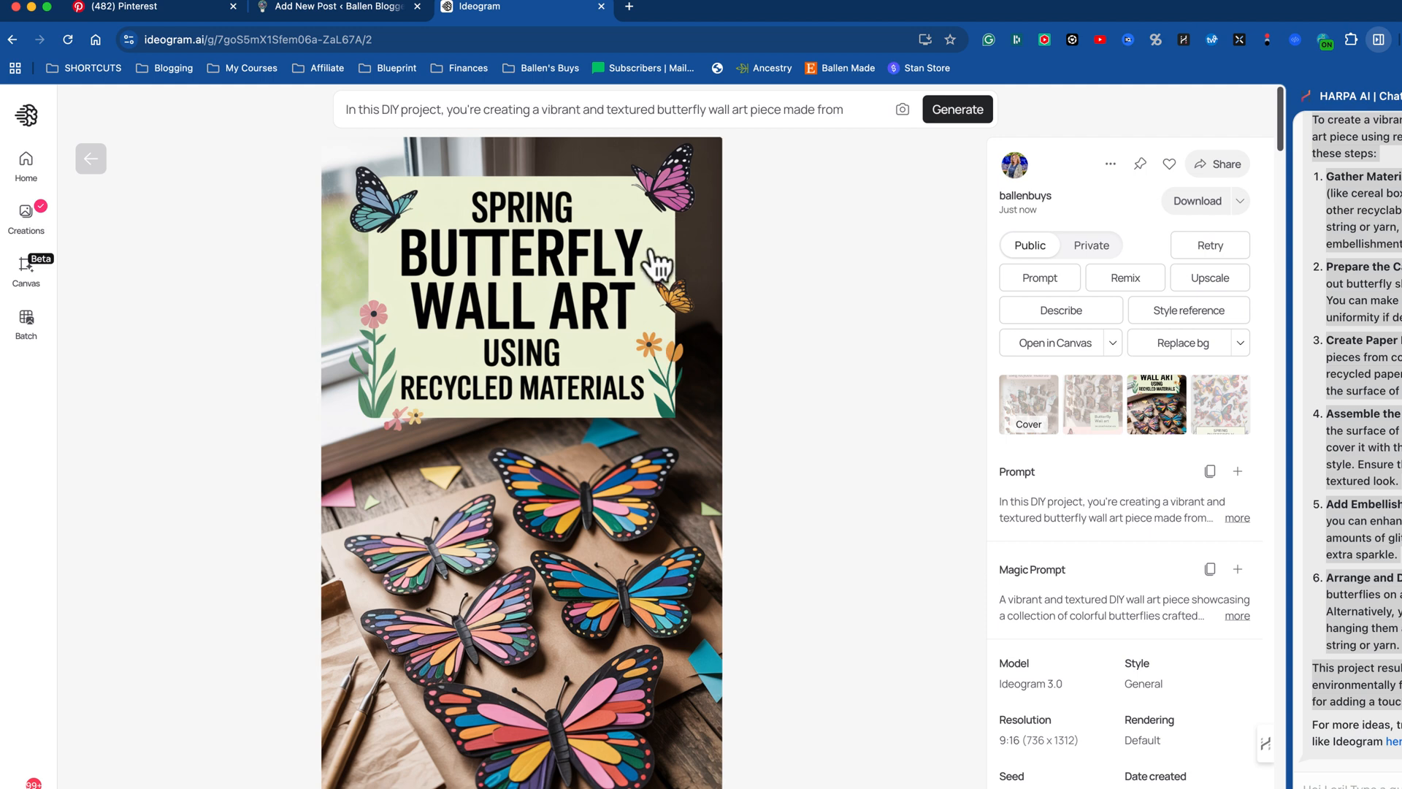
pyautogui.click(1093, 424)
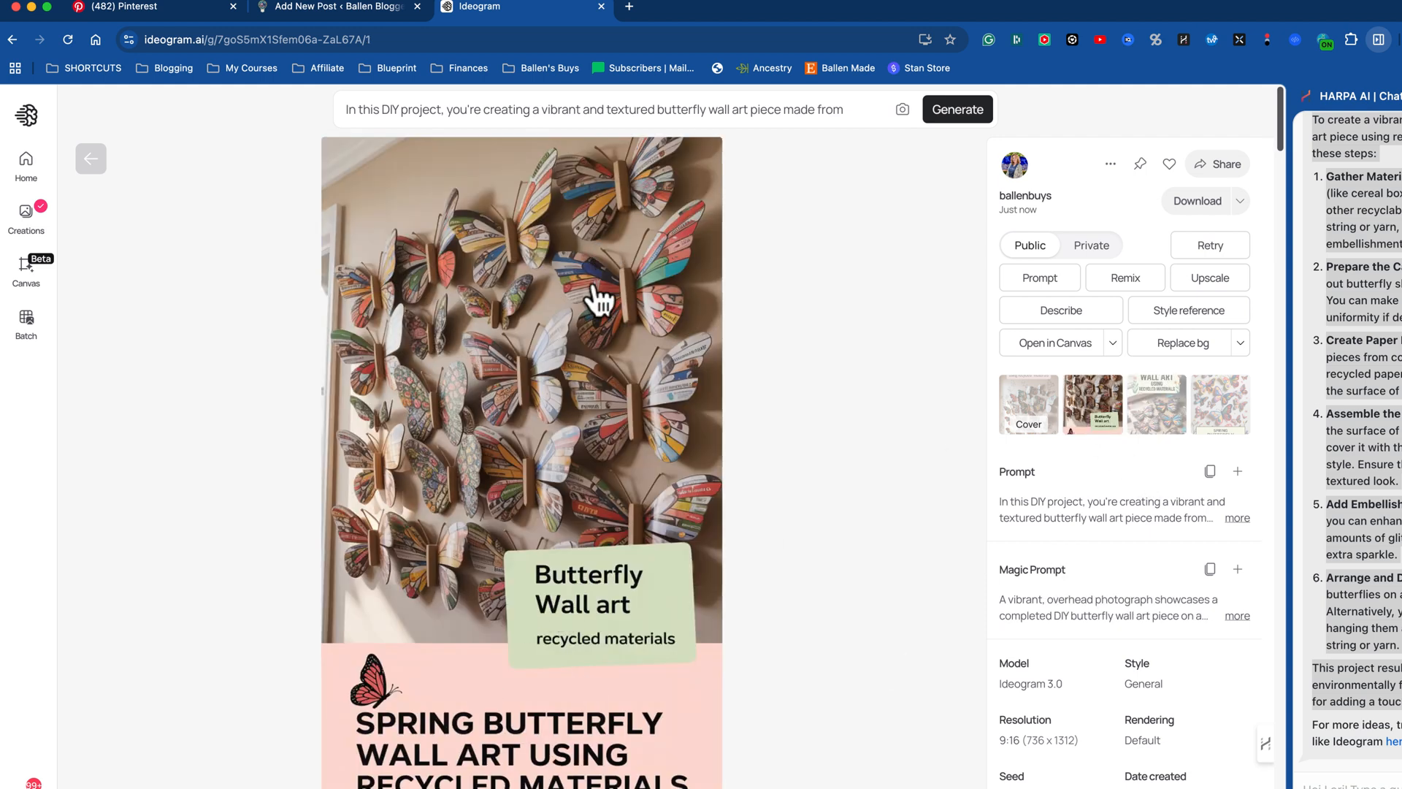
pyautogui.click(1031, 414)
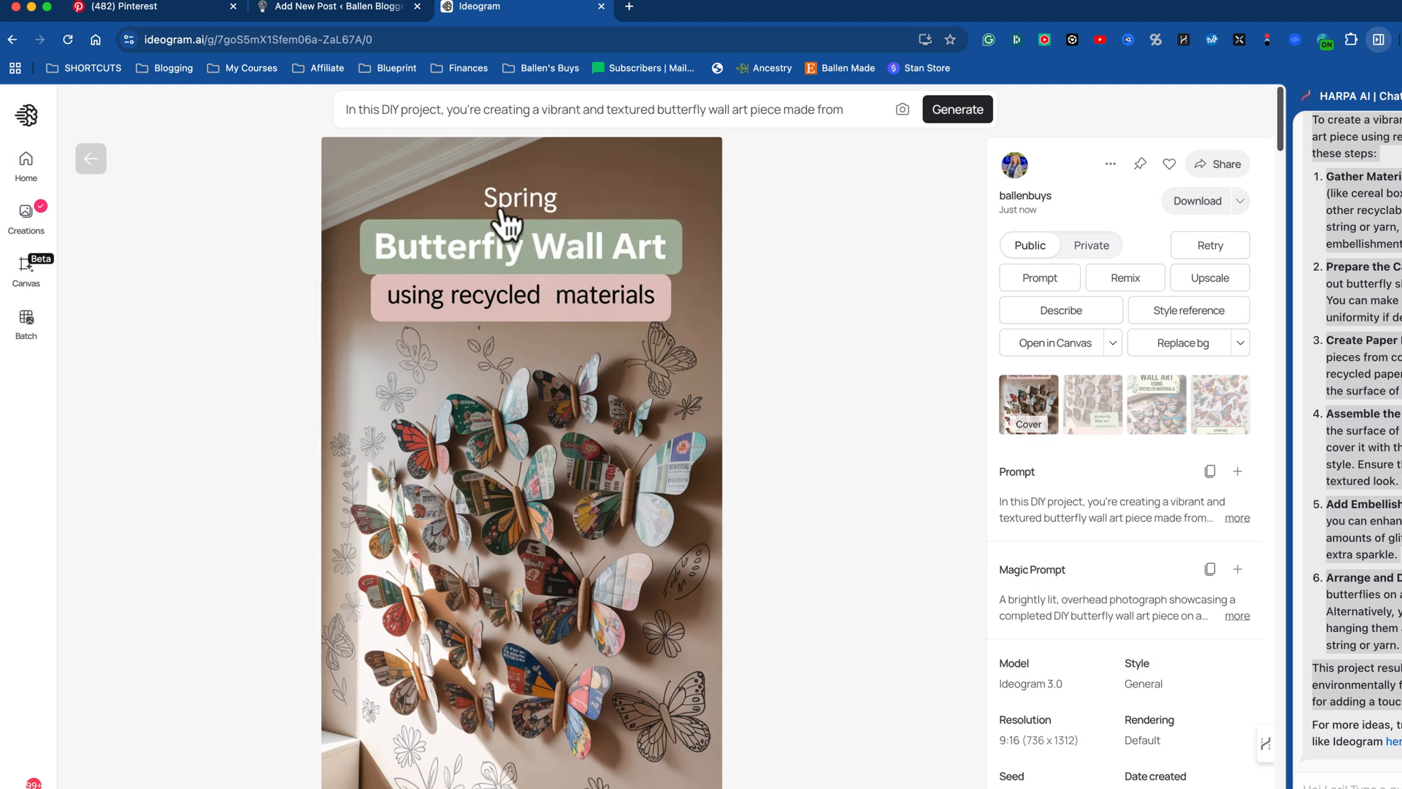
# Step: Download the cover pin as a JPEG named "spring butterfly wall art" into the Images folder
pyautogui.click(1108, 165)
pyautogui.moveTo(1022, 588)
pyautogui.click(1196, 622)
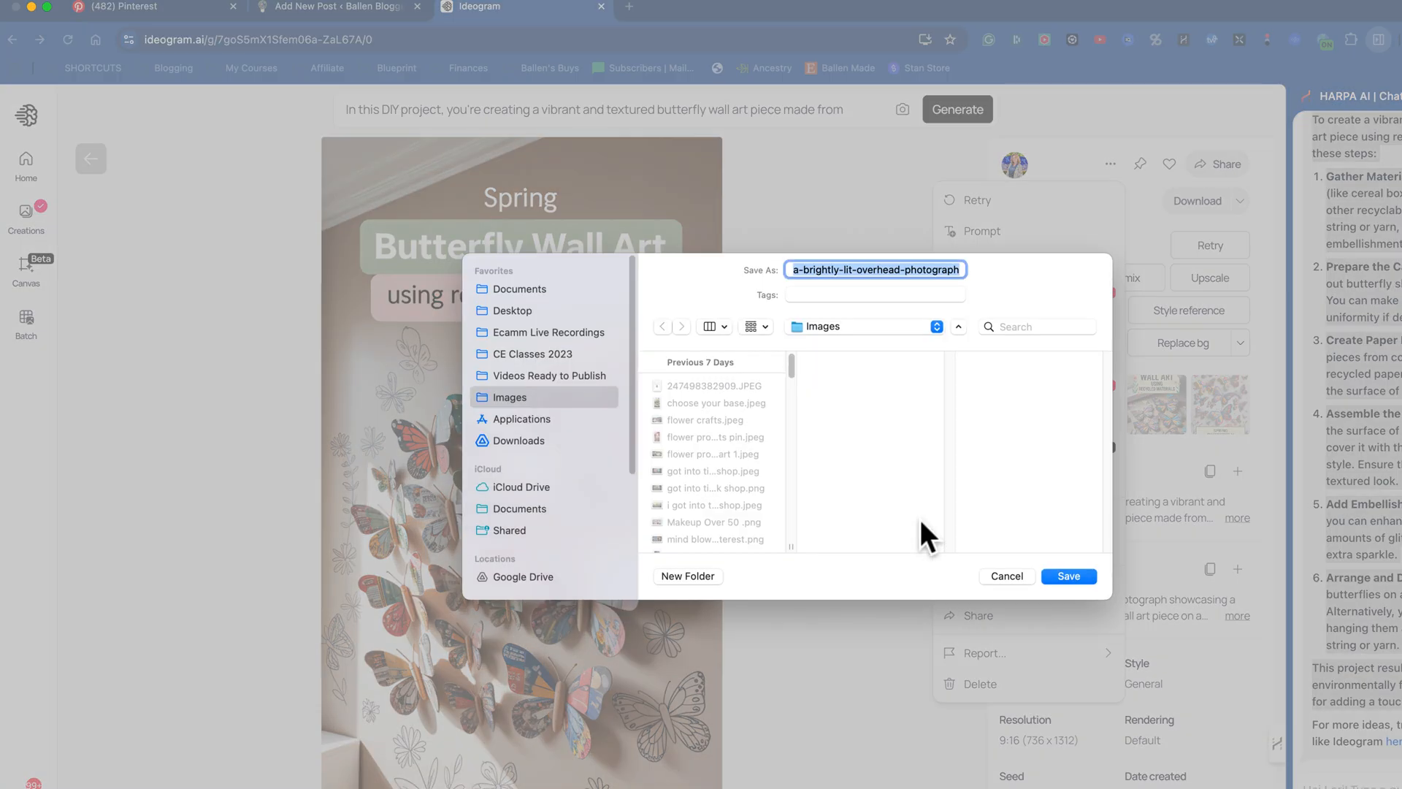
pyautogui.write('spring butte')
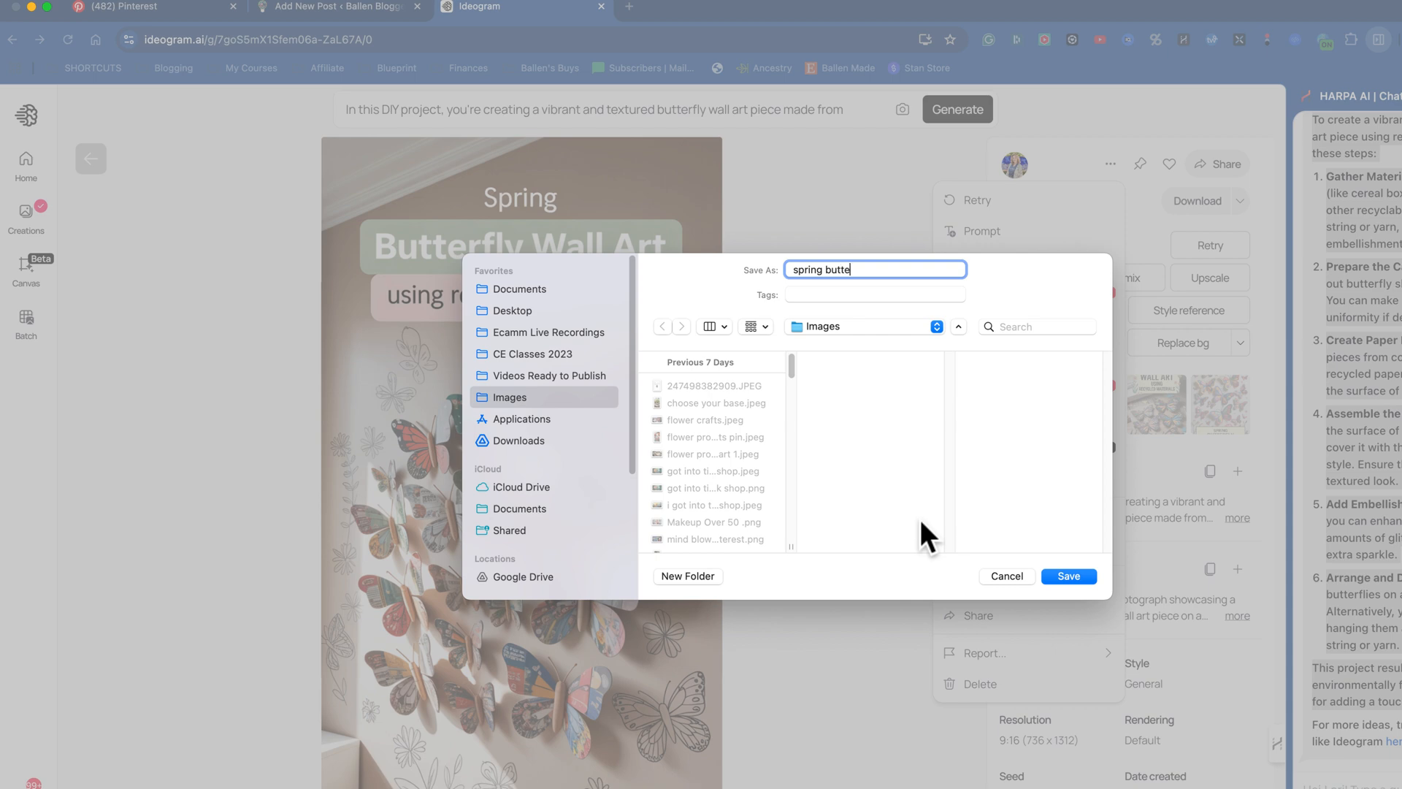
pyautogui.write('rfly wall art')
pyautogui.press('Return')
# Step: Delete the text overlay instructions from the end of the prompt, including the leftover words "In the center"
pyautogui.click(756, 106)
pyautogui.click(756, 108)
pyautogui.scroll(-2, 620, 228)
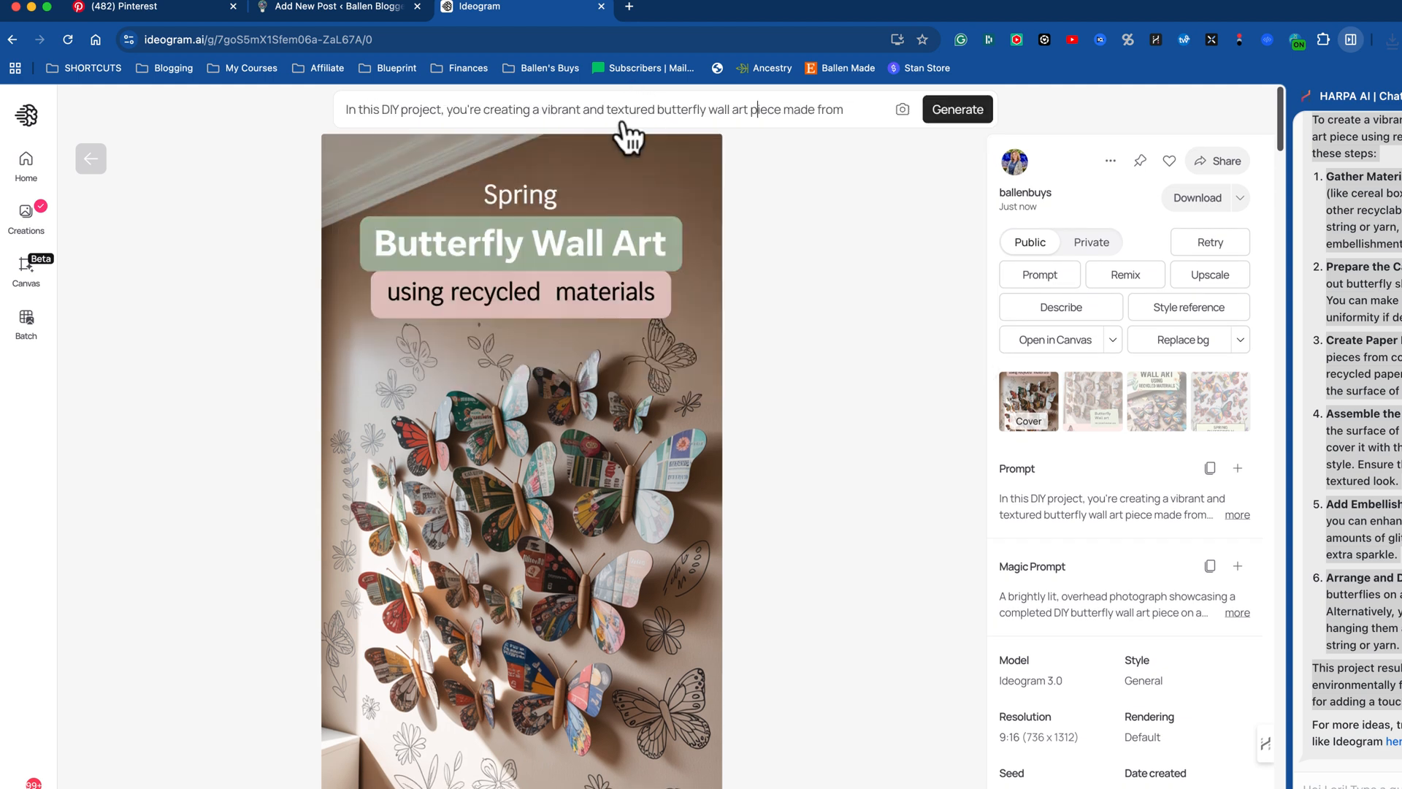
pyautogui.click(625, 113)
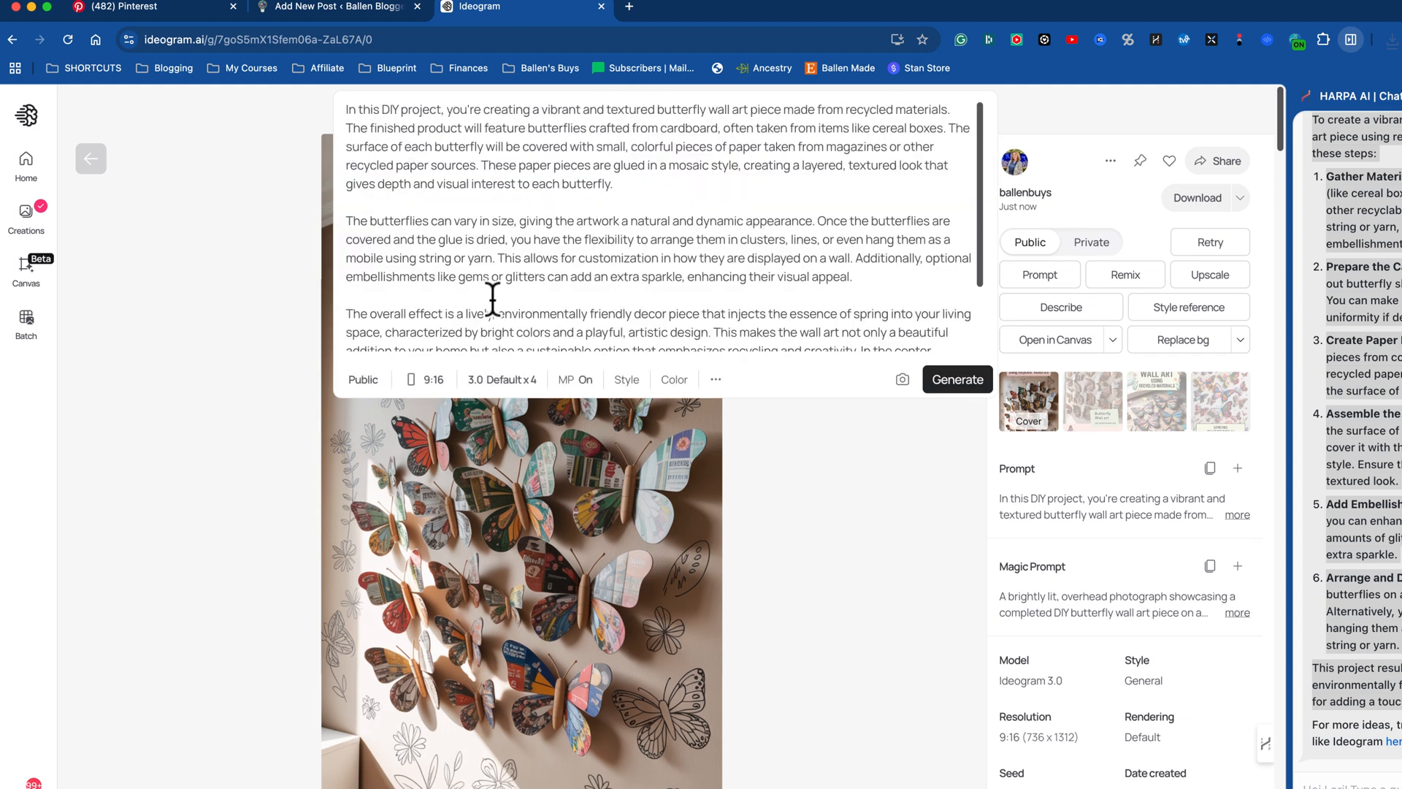
pyautogui.scroll(-2, 504, 276)
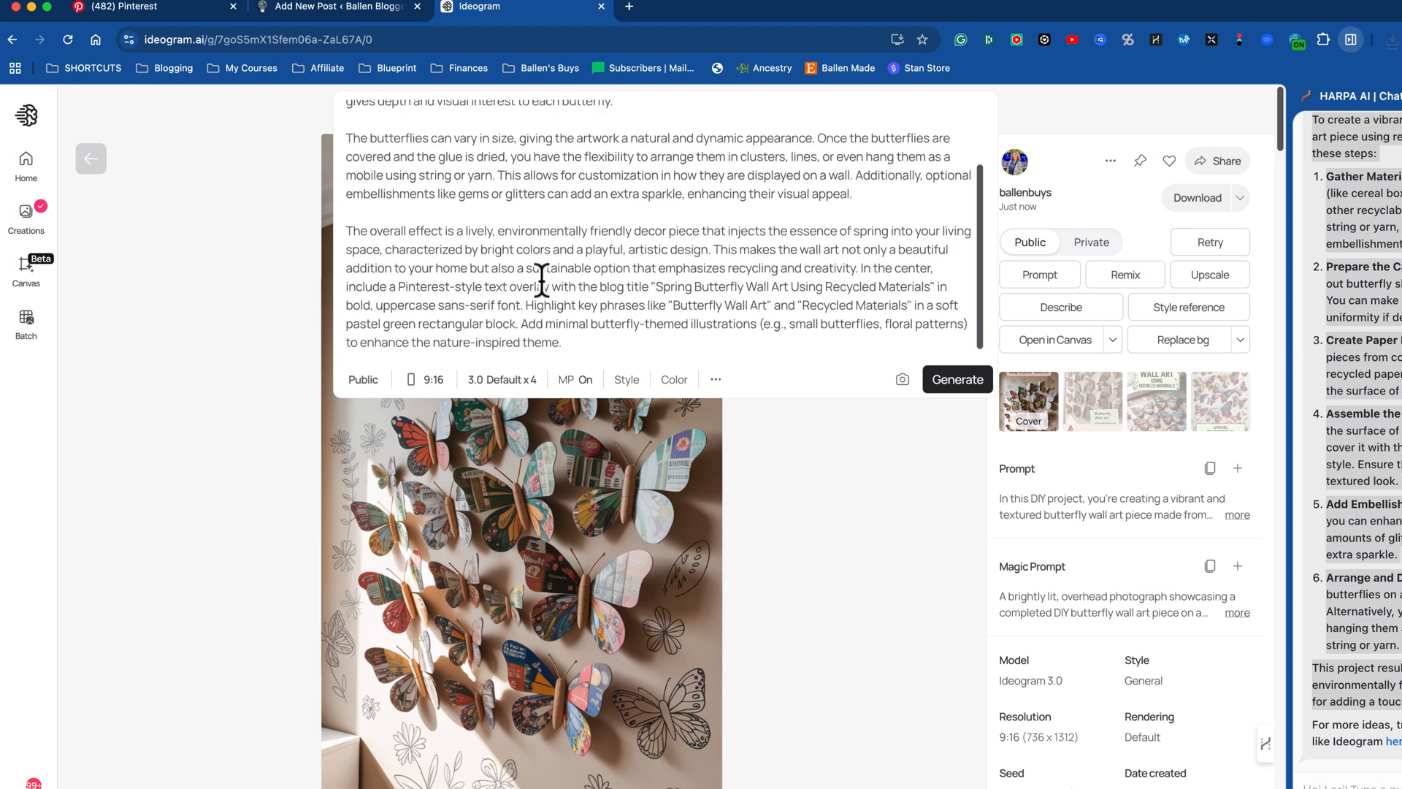
pyautogui.moveTo(346, 286); pyautogui.dragTo(768, 339)
pyautogui.press('BackSpace')
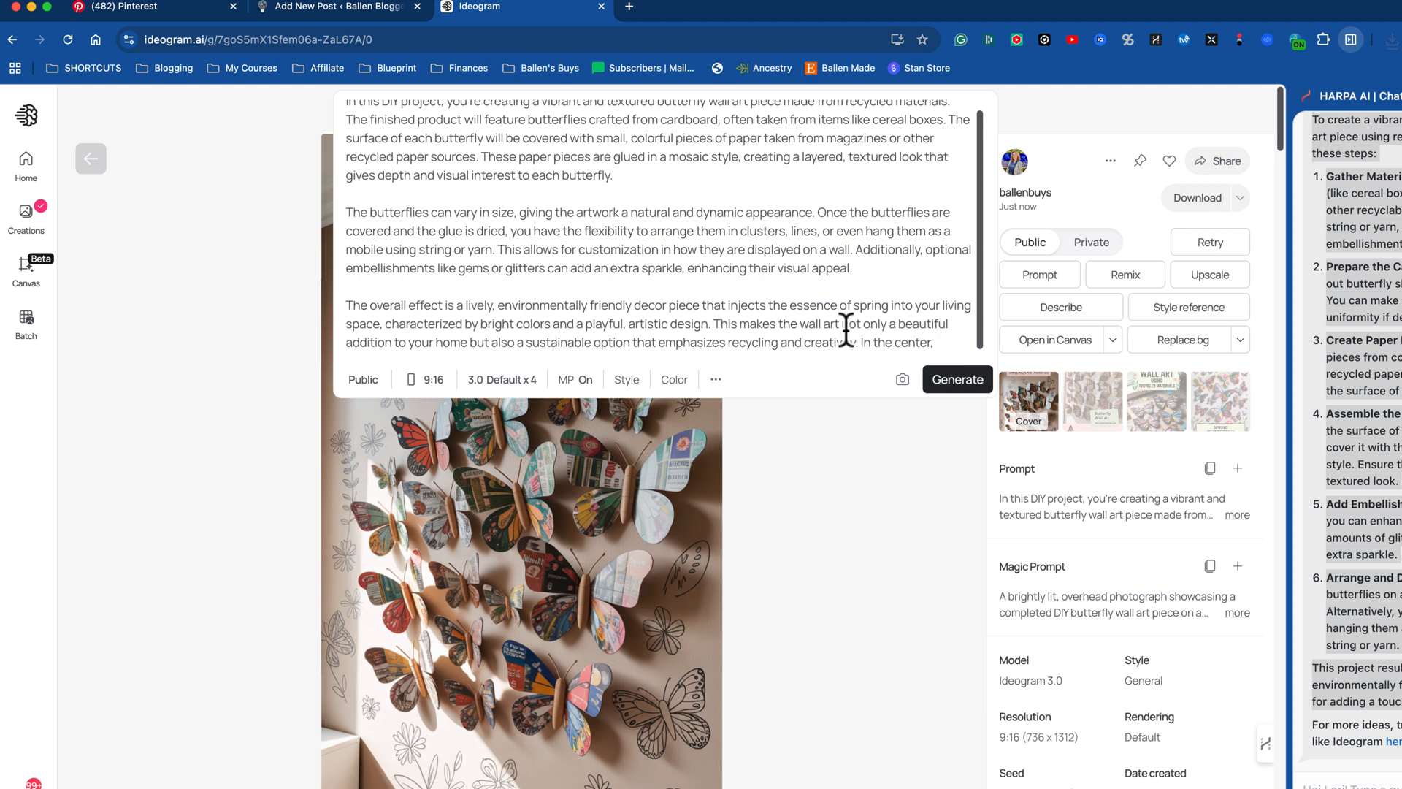
pyautogui.scroll(-1, 847, 331)
pyautogui.click(822, 113)
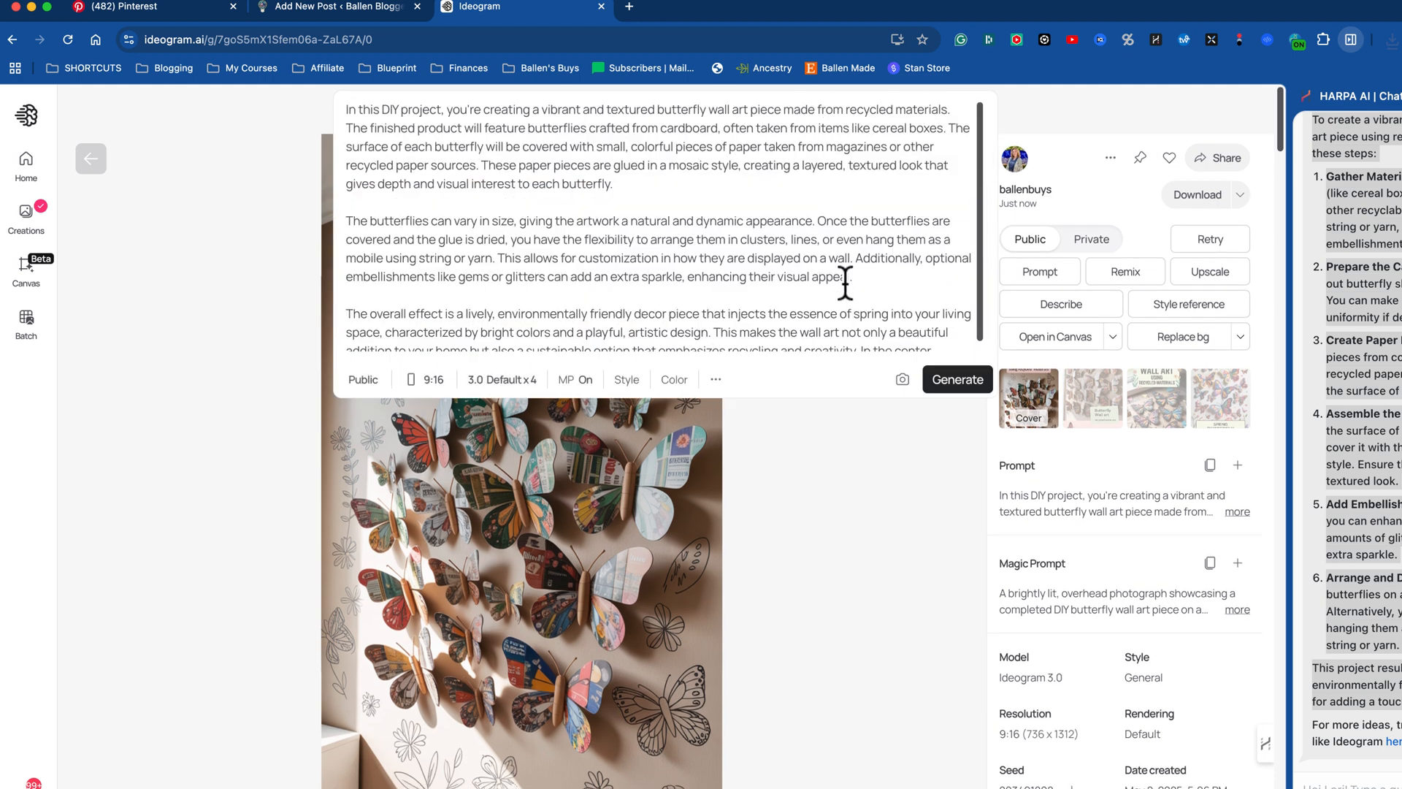
pyautogui.scroll(-1, 855, 307)
pyautogui.moveTo(861, 342); pyautogui.dragTo(958, 351)
pyautogui.press('BackSpace')
# Step: Set the aspect ratio to landscape 16:9 and generate new butterfly wall art images
pyautogui.click(411, 379)
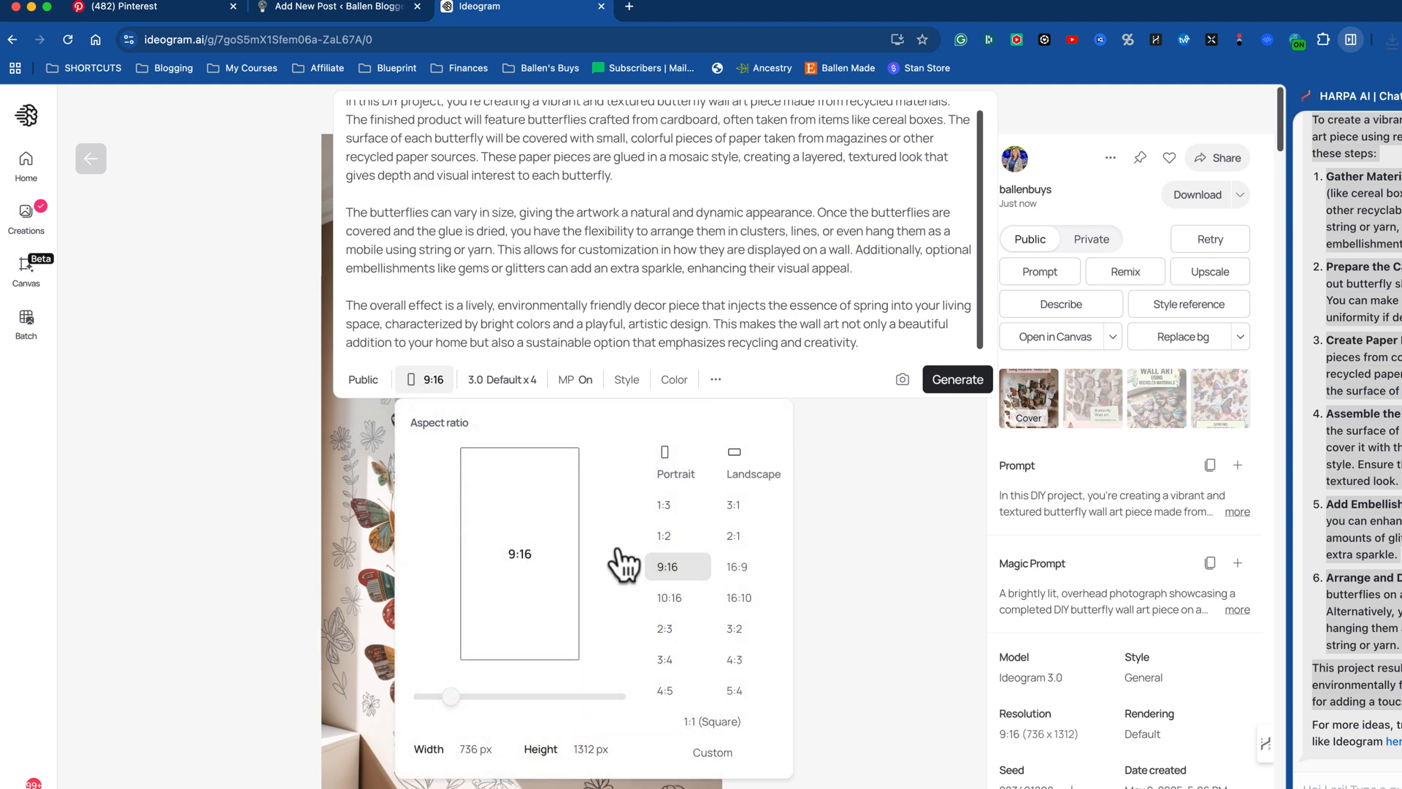
pyautogui.click(739, 569)
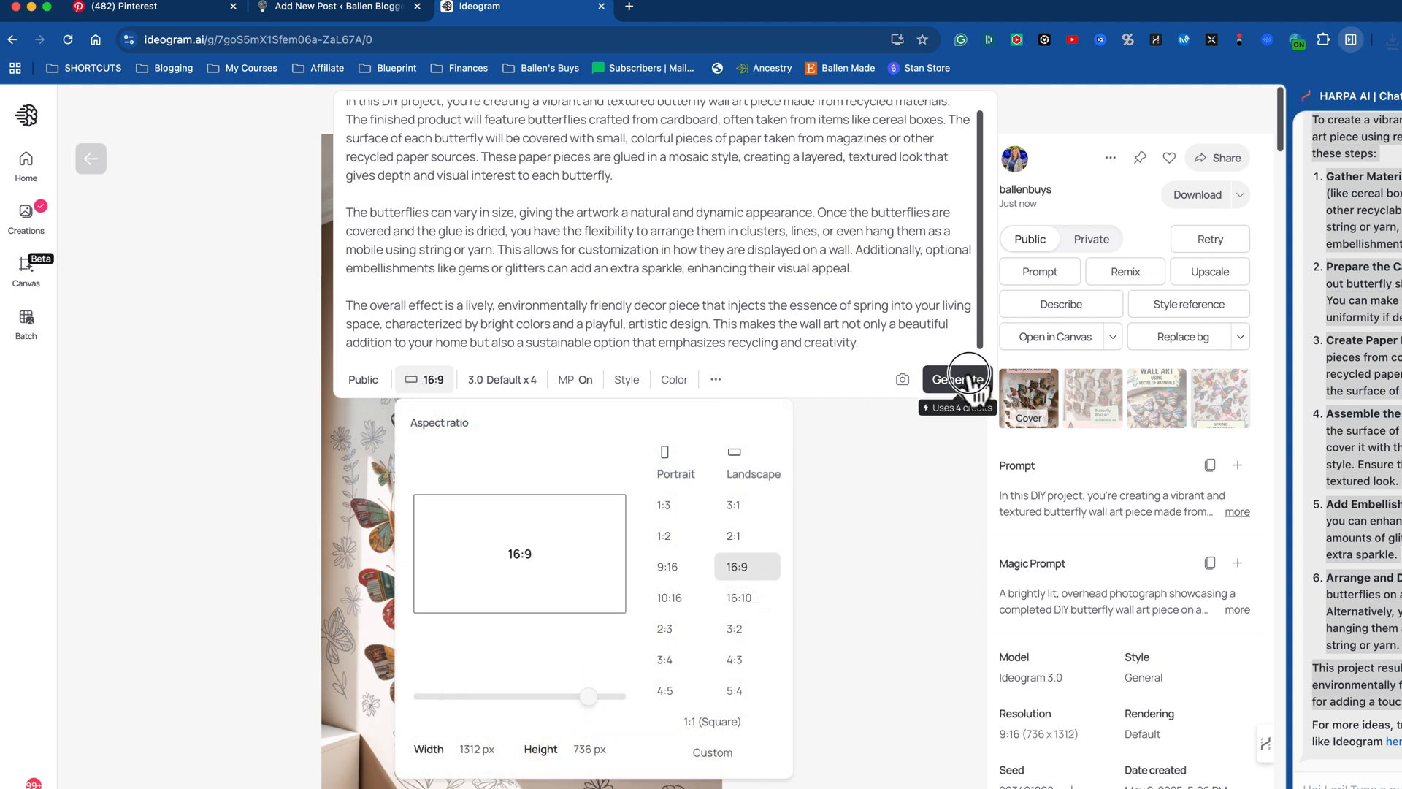
pyautogui.click(986, 378)
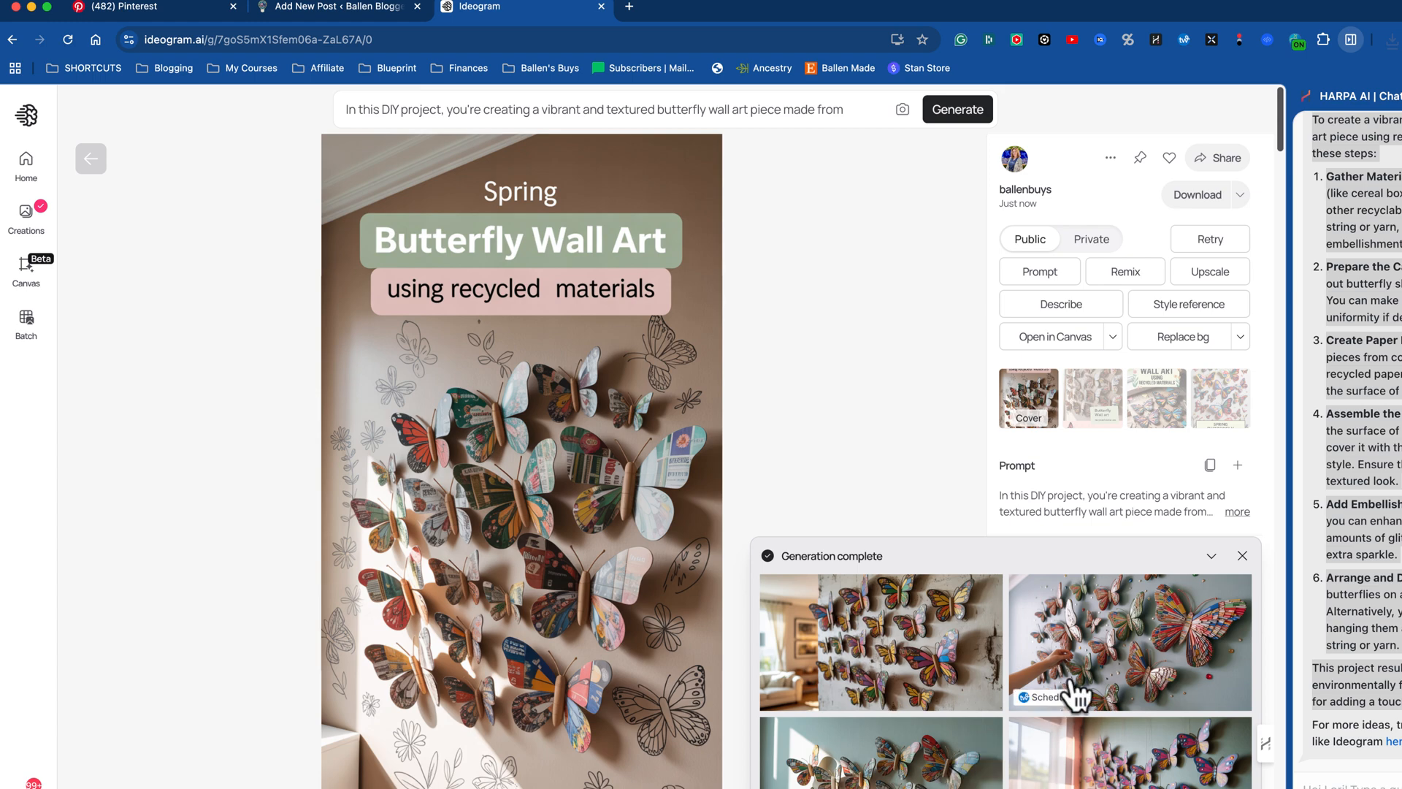
# Step: Compare the four landscape butterfly wall art images and return to the cover image
pyautogui.click(900, 655)
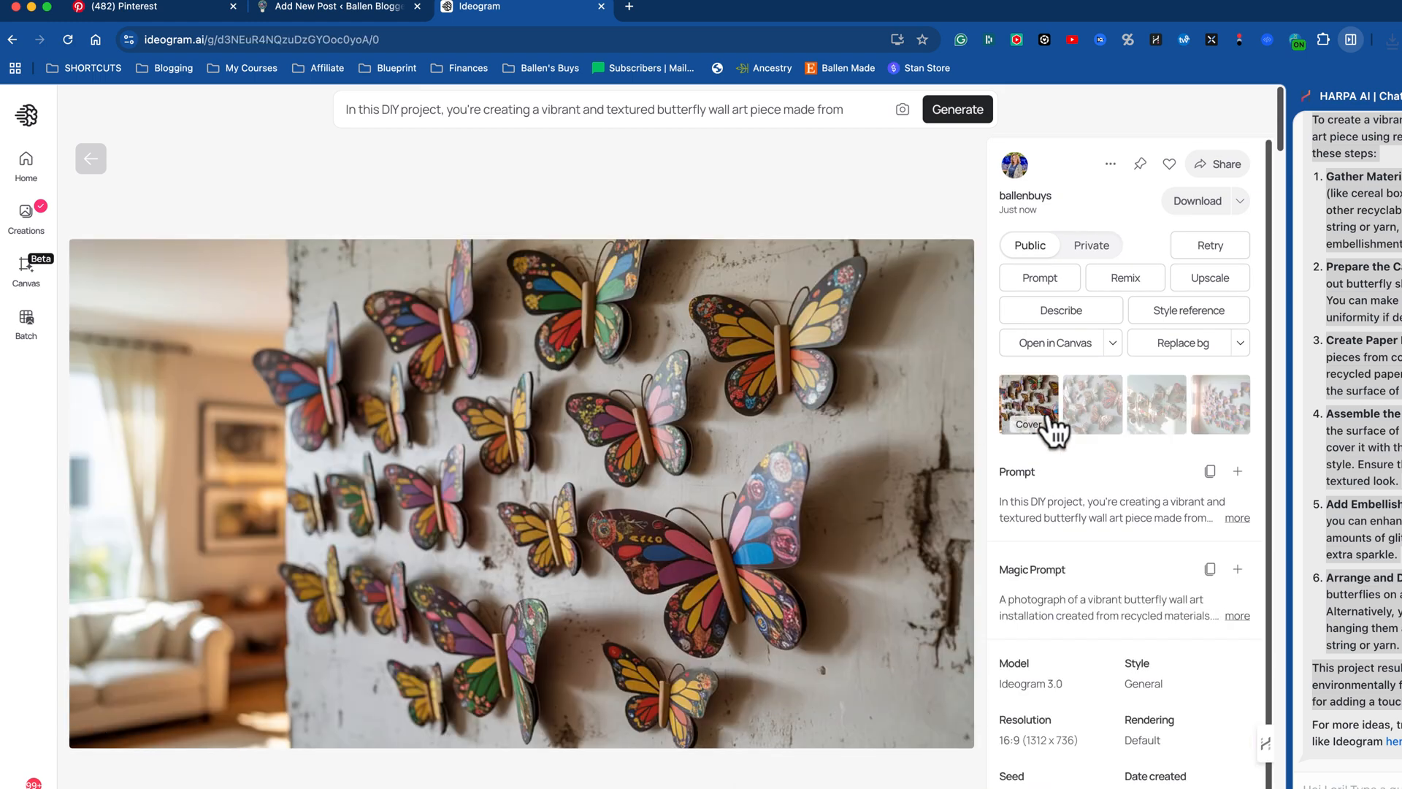
pyautogui.click(1103, 422)
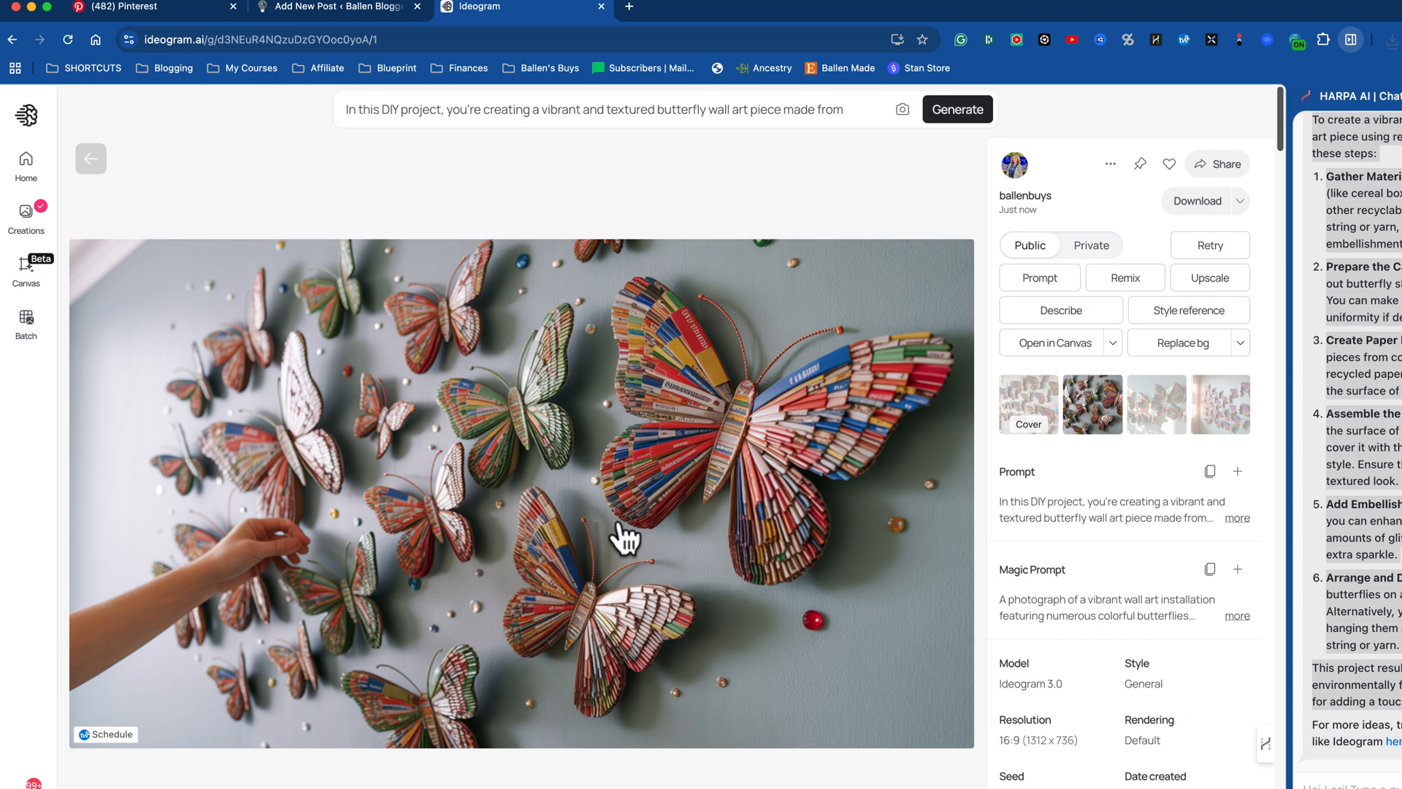
pyautogui.click(1161, 411)
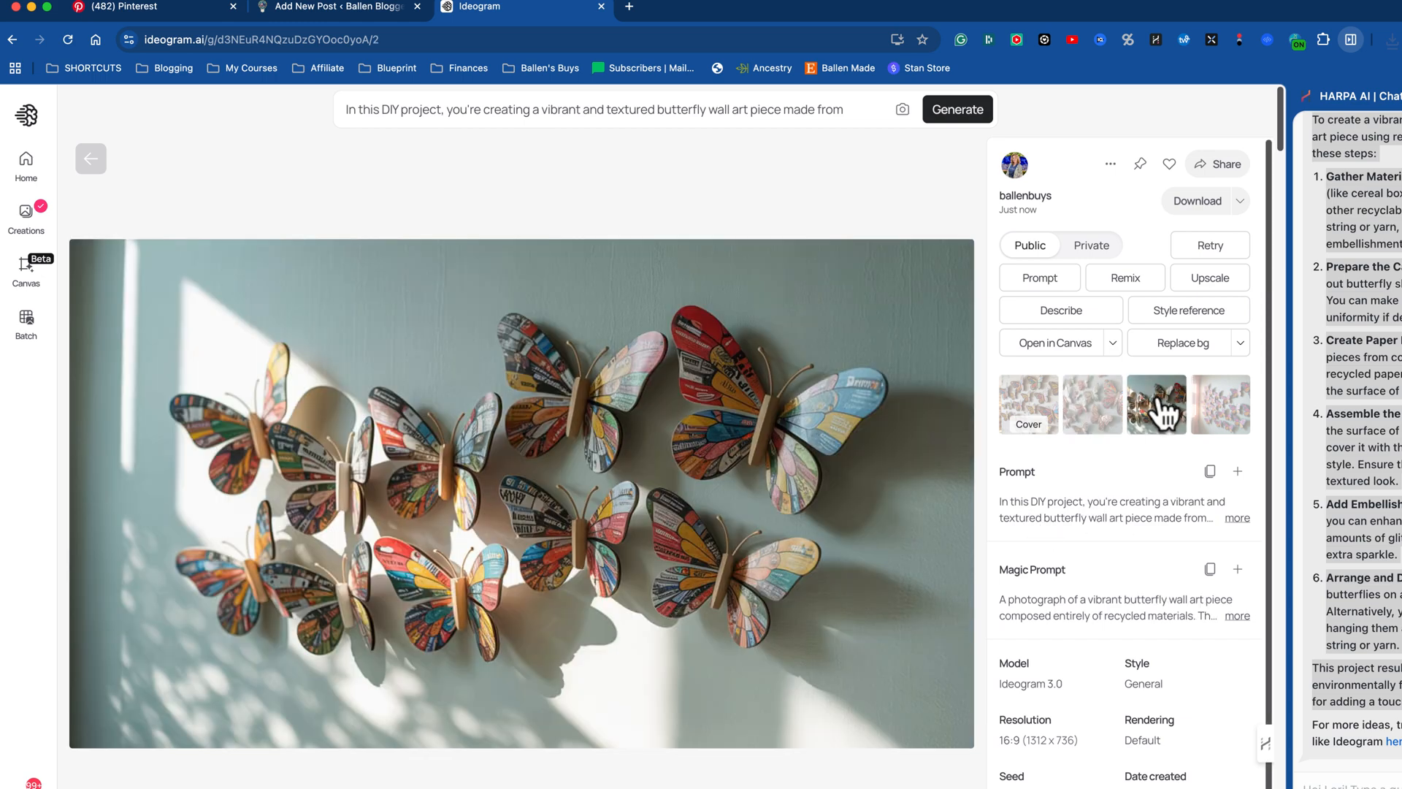
pyautogui.click(1222, 414)
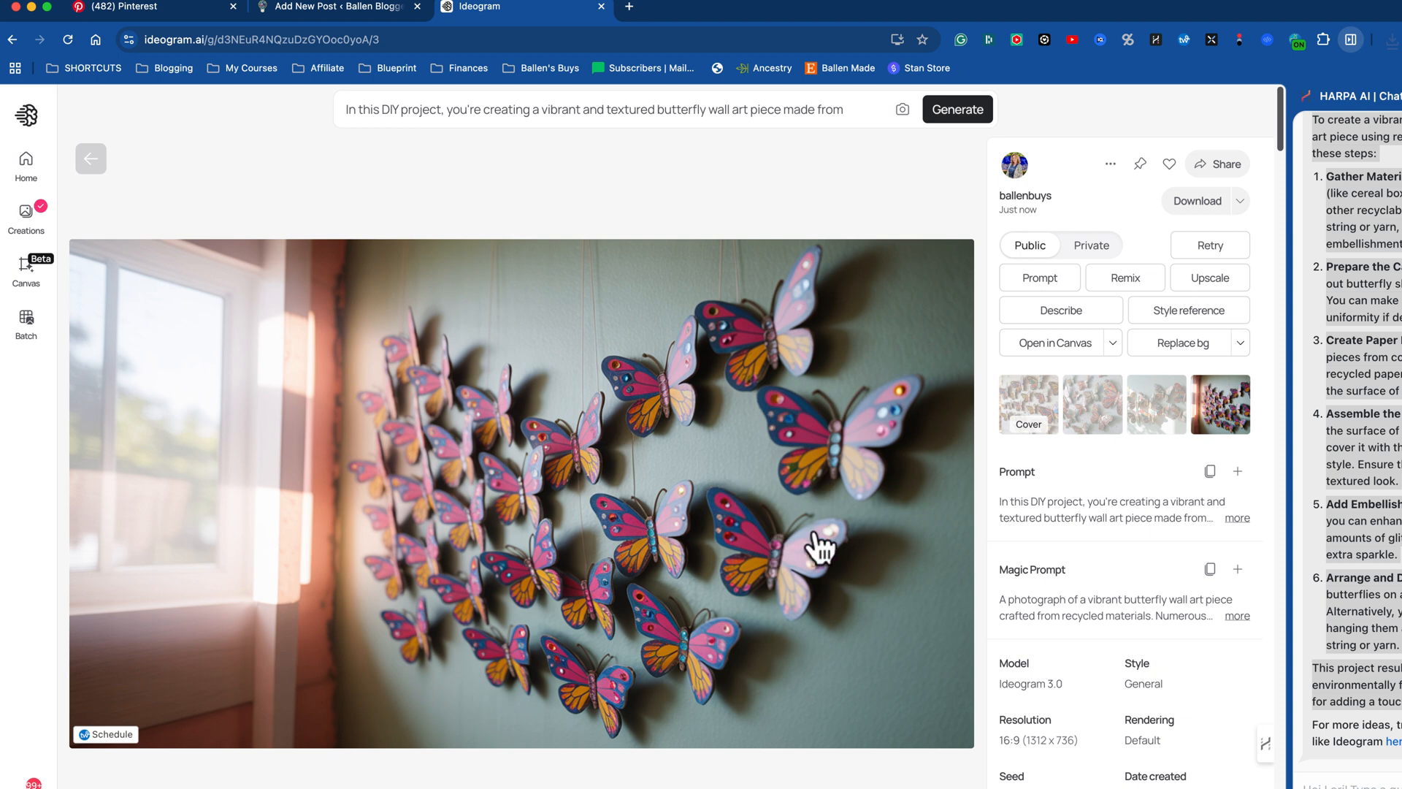
pyautogui.click(1015, 407)
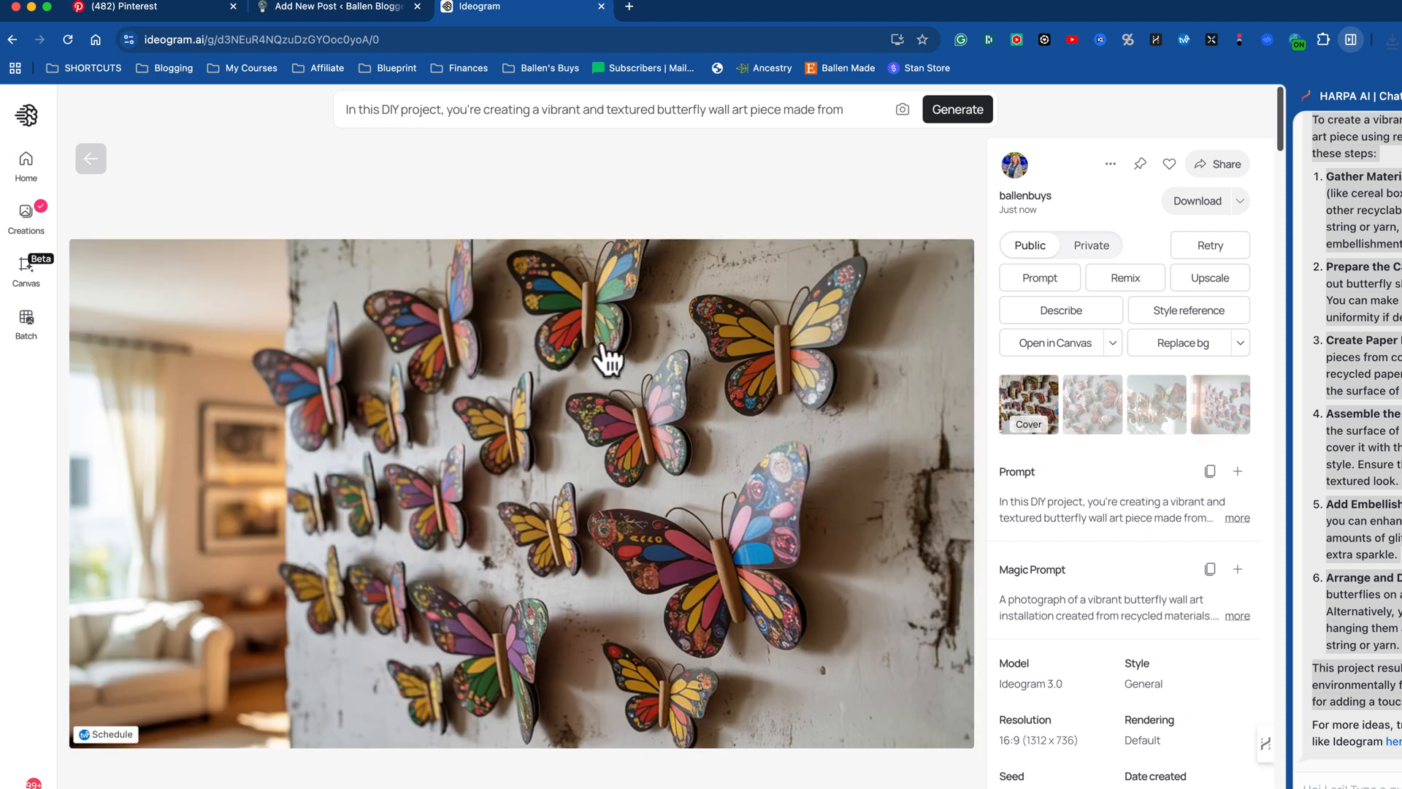
# Step: Download the landscape cover image as a JPEG named "butterfly wall art blog" into the Images folder
pyautogui.click(1111, 164)
pyautogui.moveTo(1046, 593)
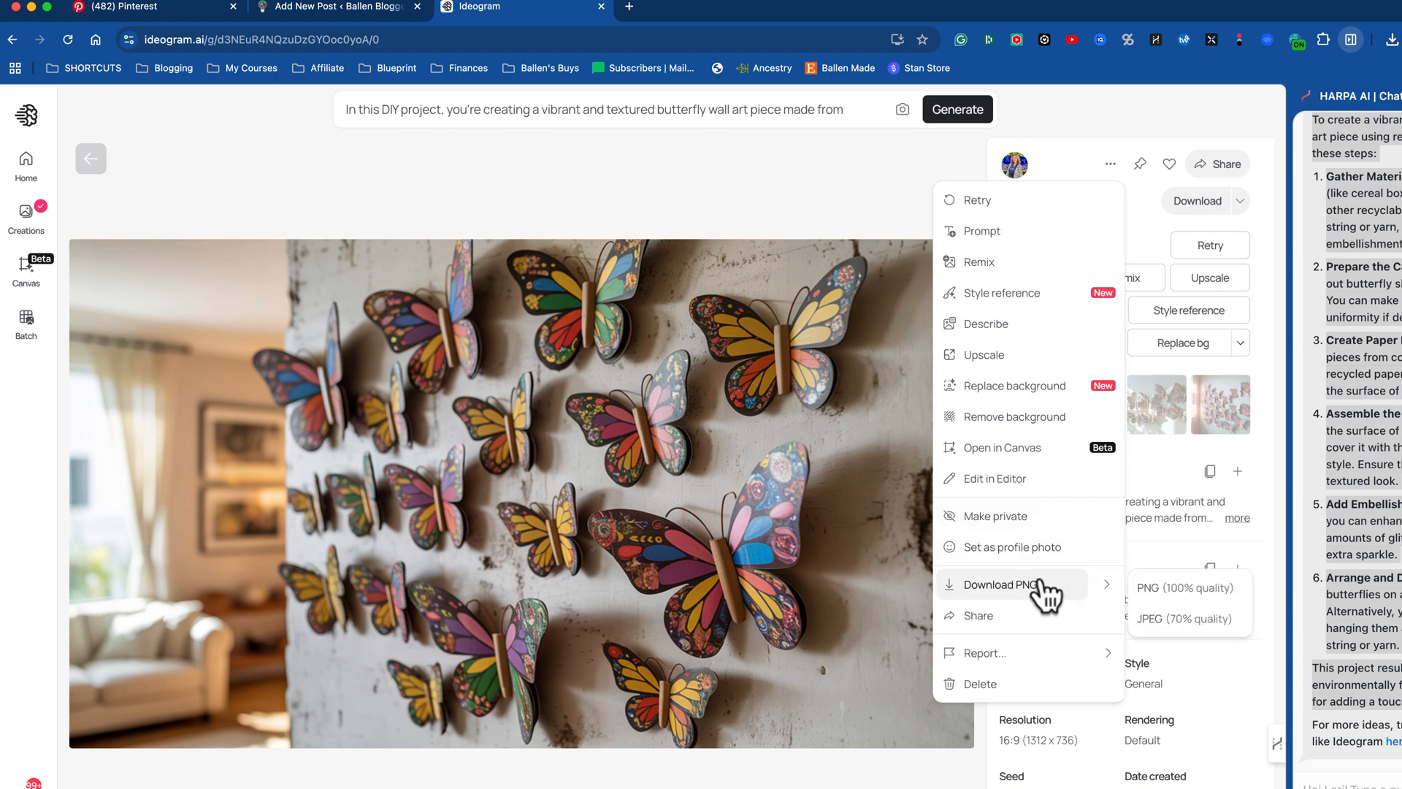
pyautogui.click(1177, 617)
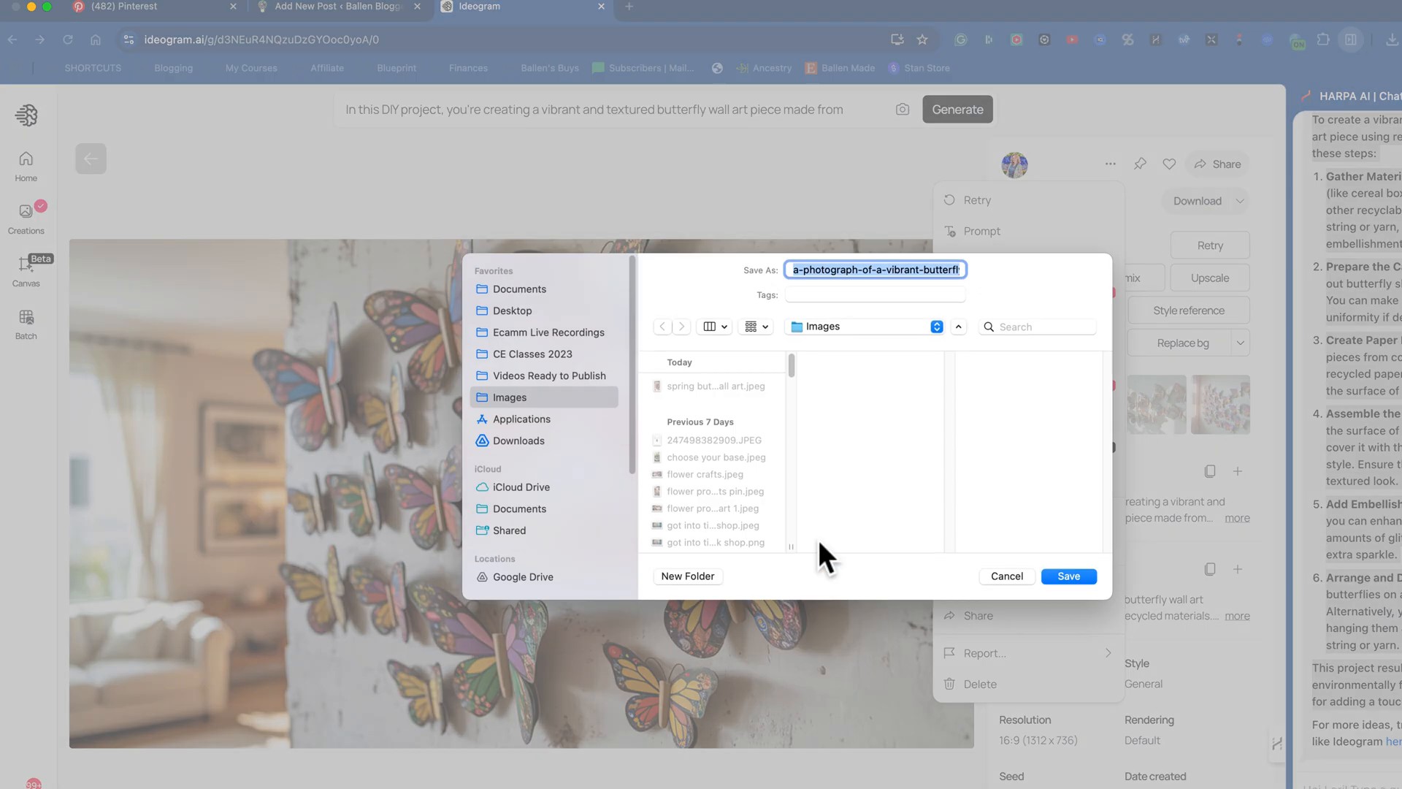
pyautogui.write('butterfly')
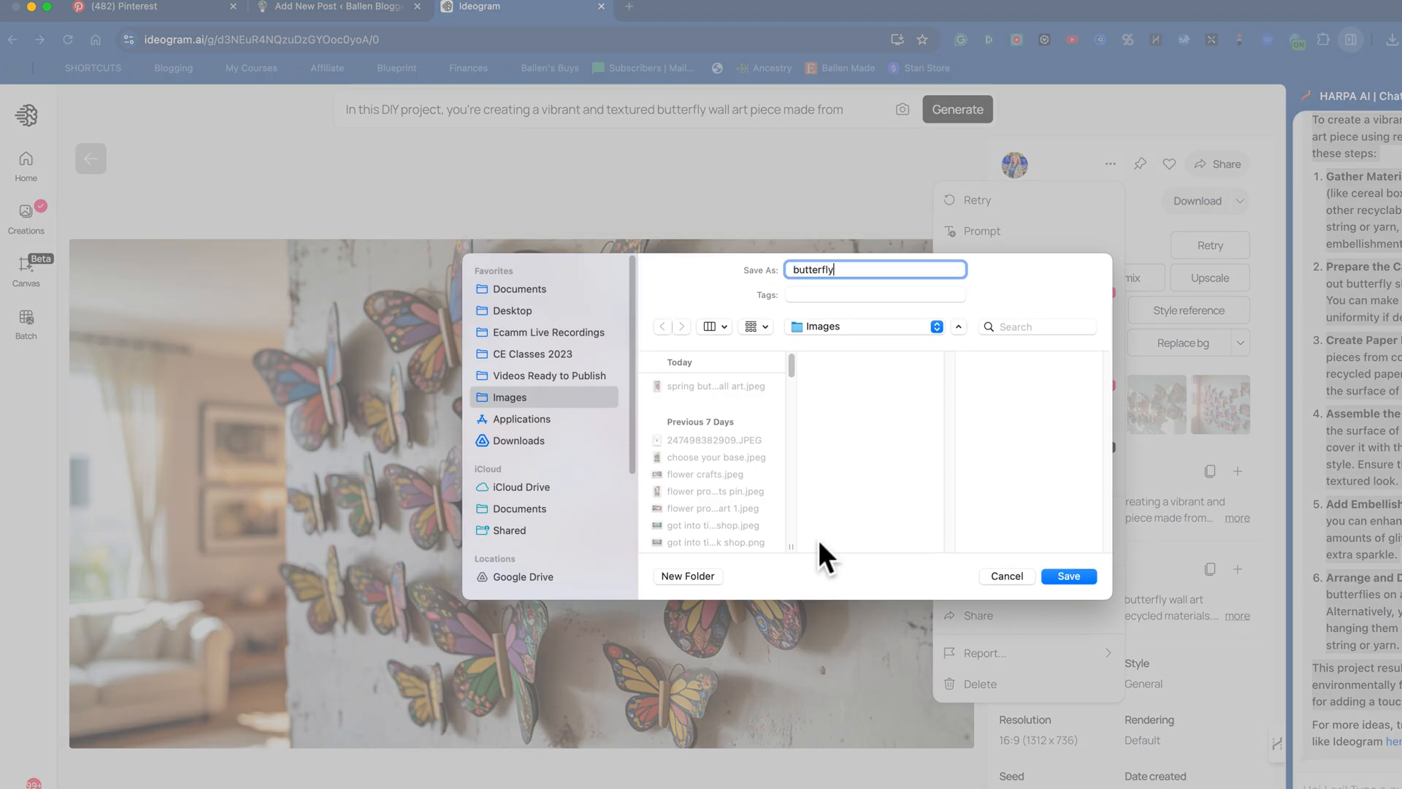
pyautogui.write(' wall art blog')
pyautogui.press('Return')
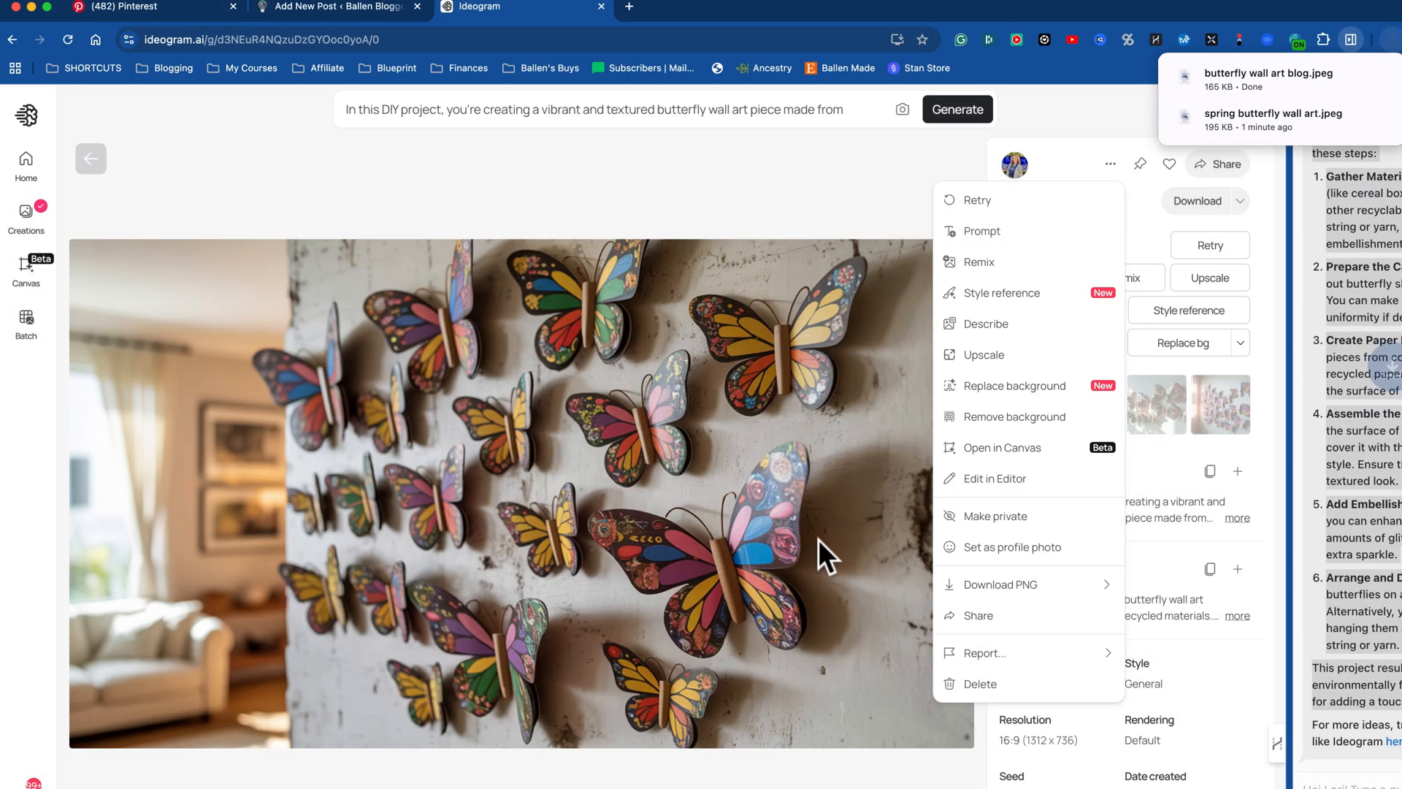
# Step: Return to the WordPress post and copy the introduction, from "Are you ready" through "this season.", into its excerpt
pyautogui.click(387, 9)
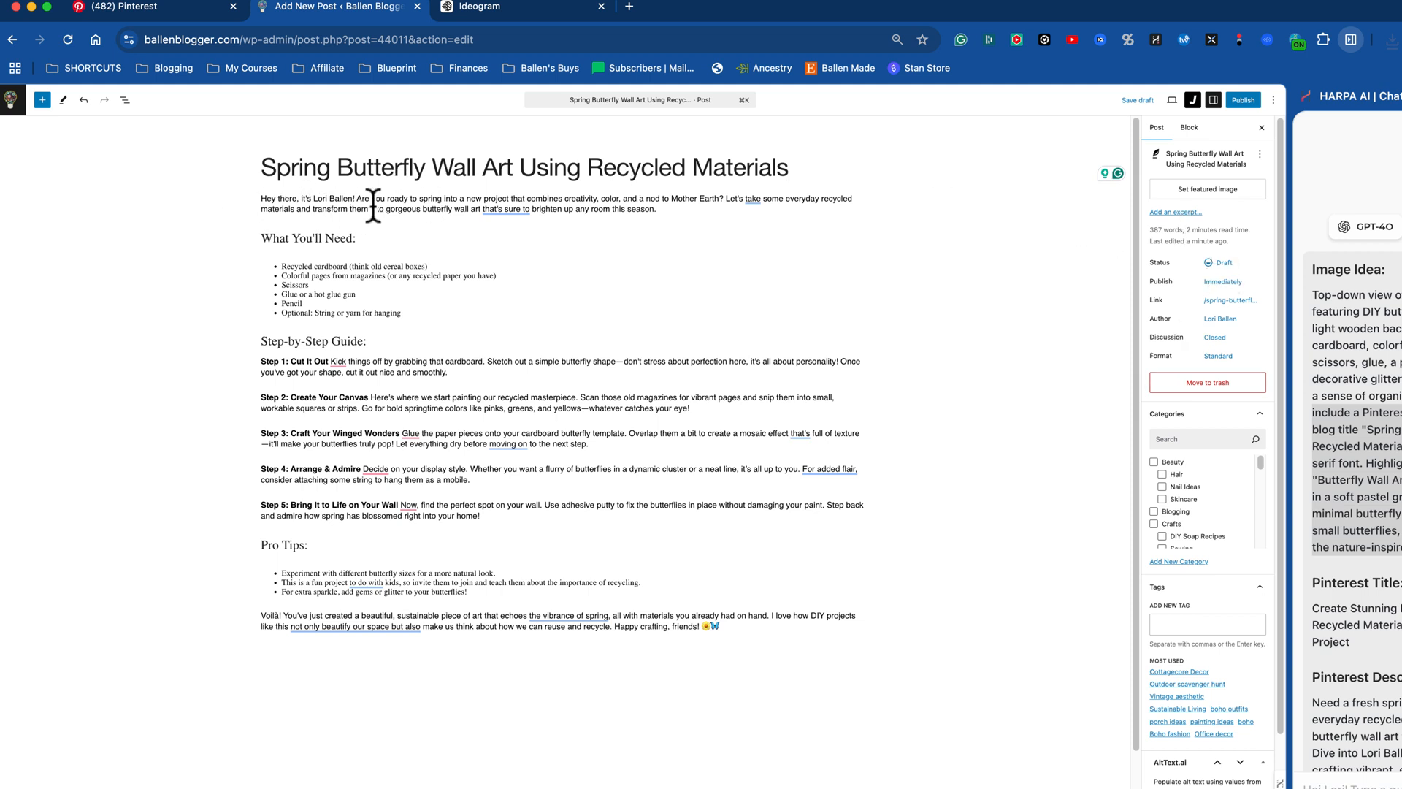
pyautogui.moveTo(357, 198); pyautogui.dragTo(686, 211)
pyautogui.press('super+c')
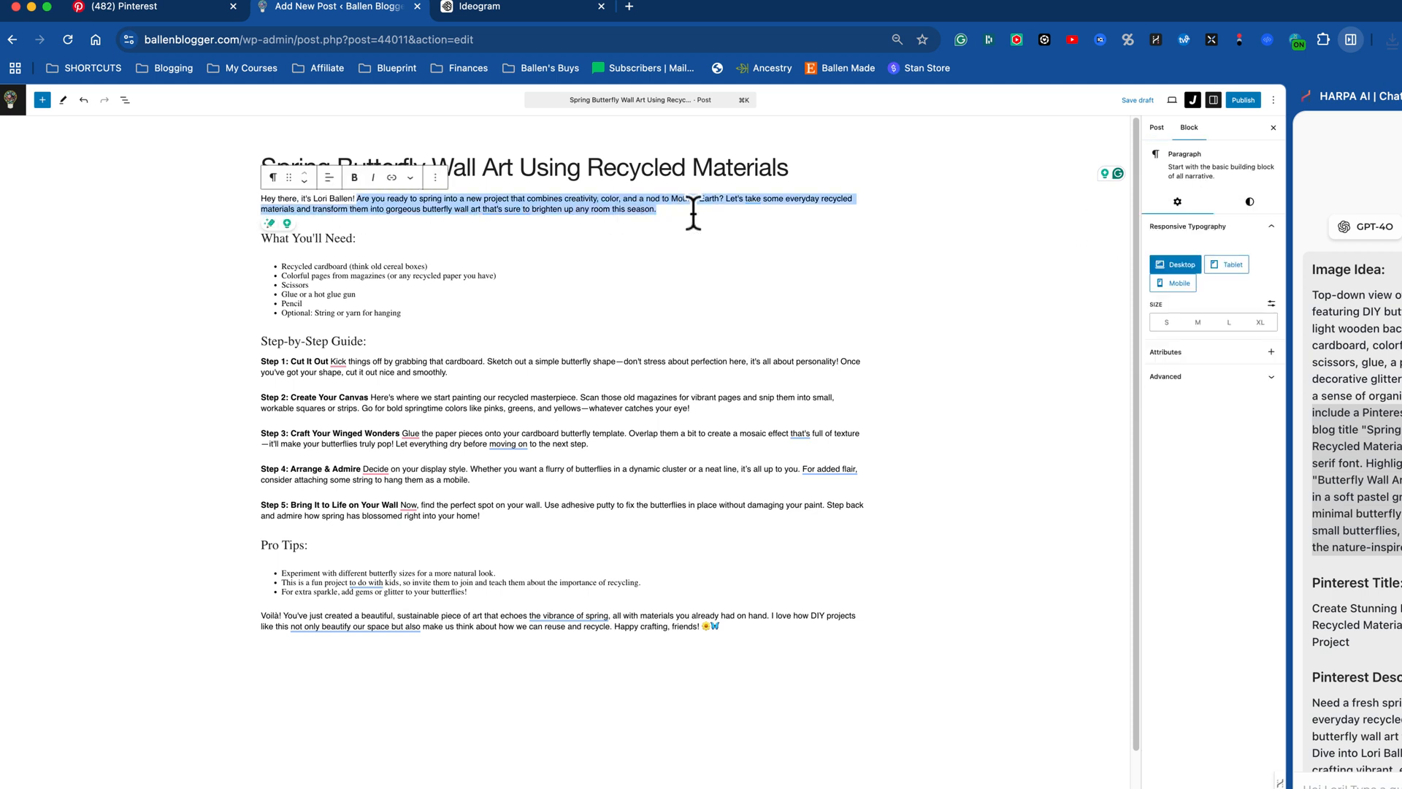
pyautogui.click(1166, 132)
pyautogui.click(1177, 212)
pyautogui.click(1057, 255)
pyautogui.press('super+v')
# Step: Upload "butterfly wall art blog.jpeg" from the Images folder and set it as the post's featured image
pyautogui.click(1242, 191)
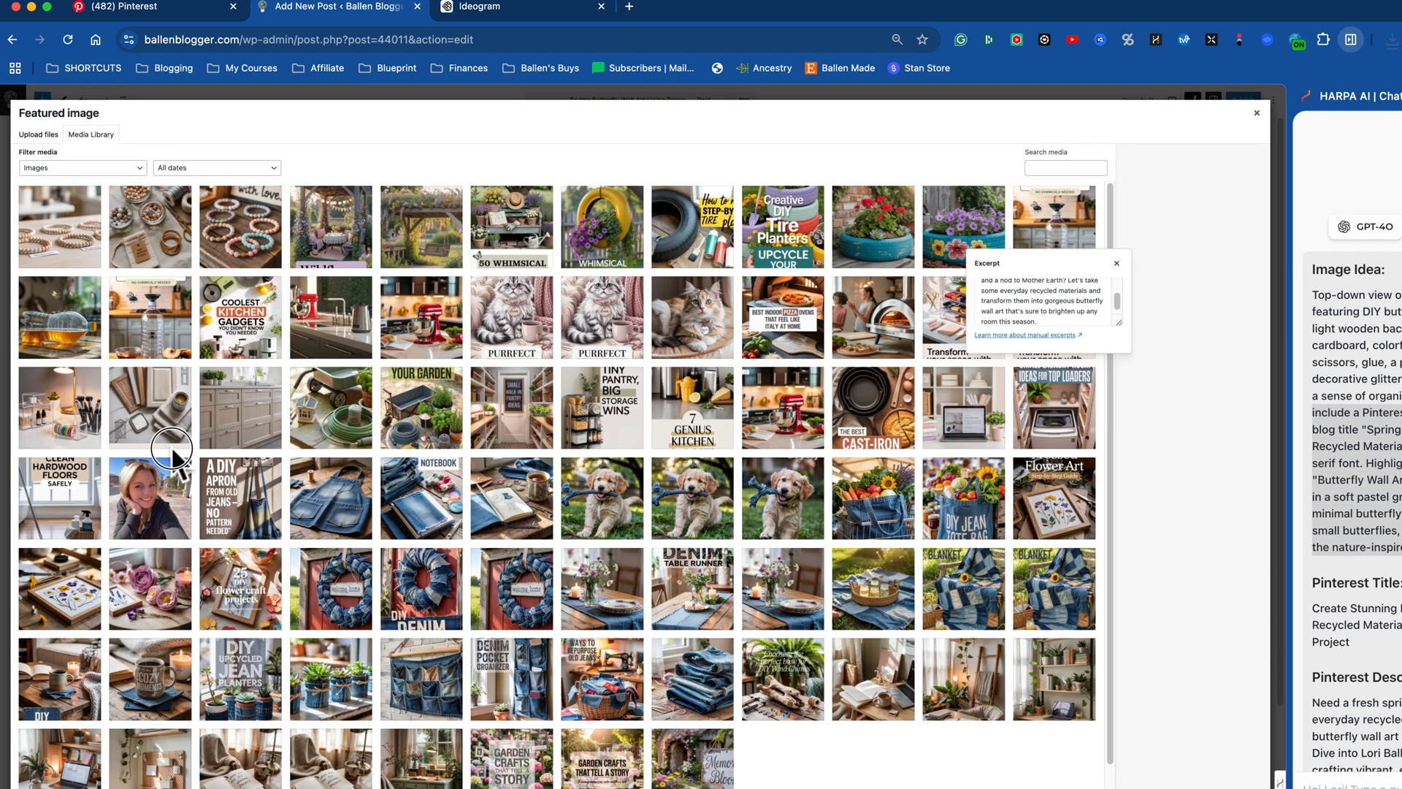
pyautogui.click(44, 135)
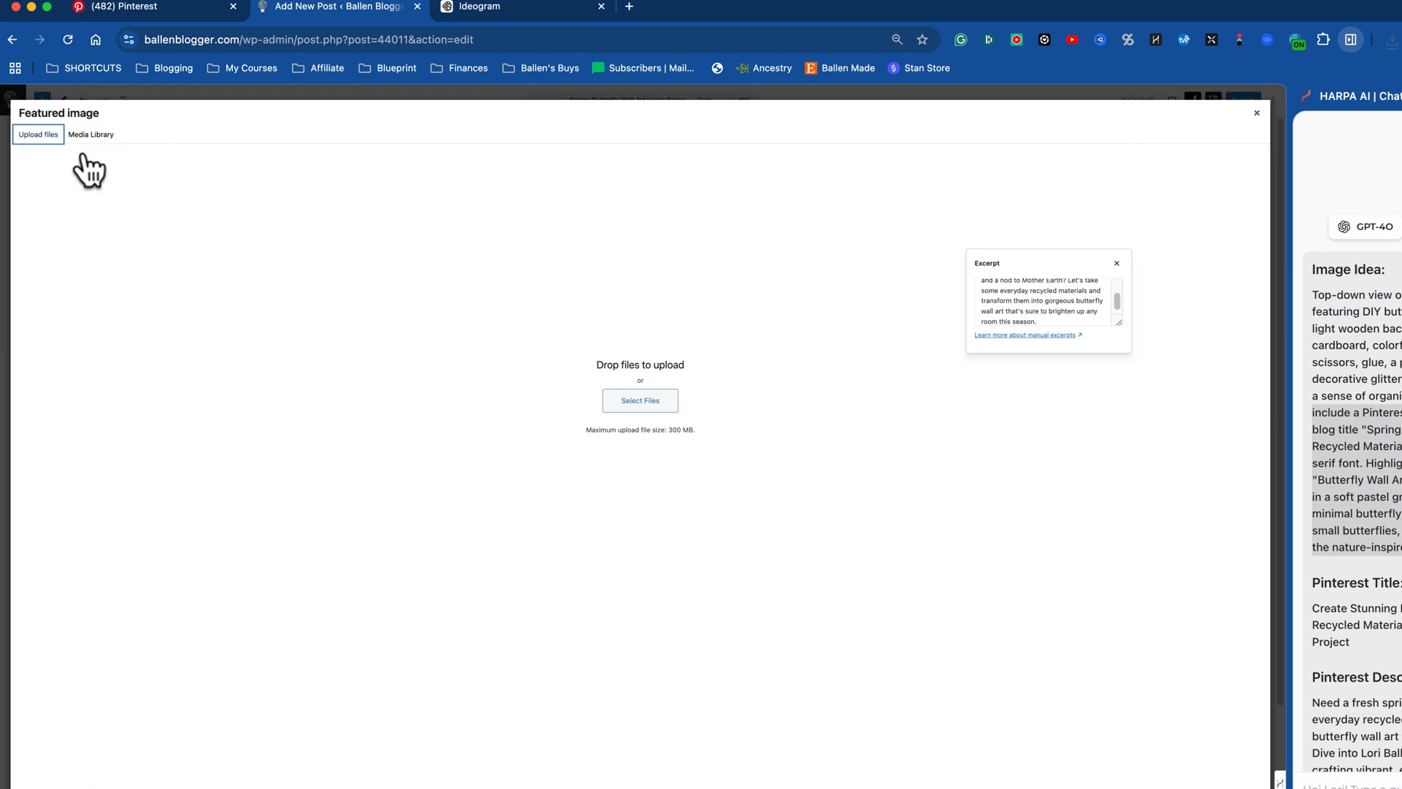
pyautogui.click(655, 413)
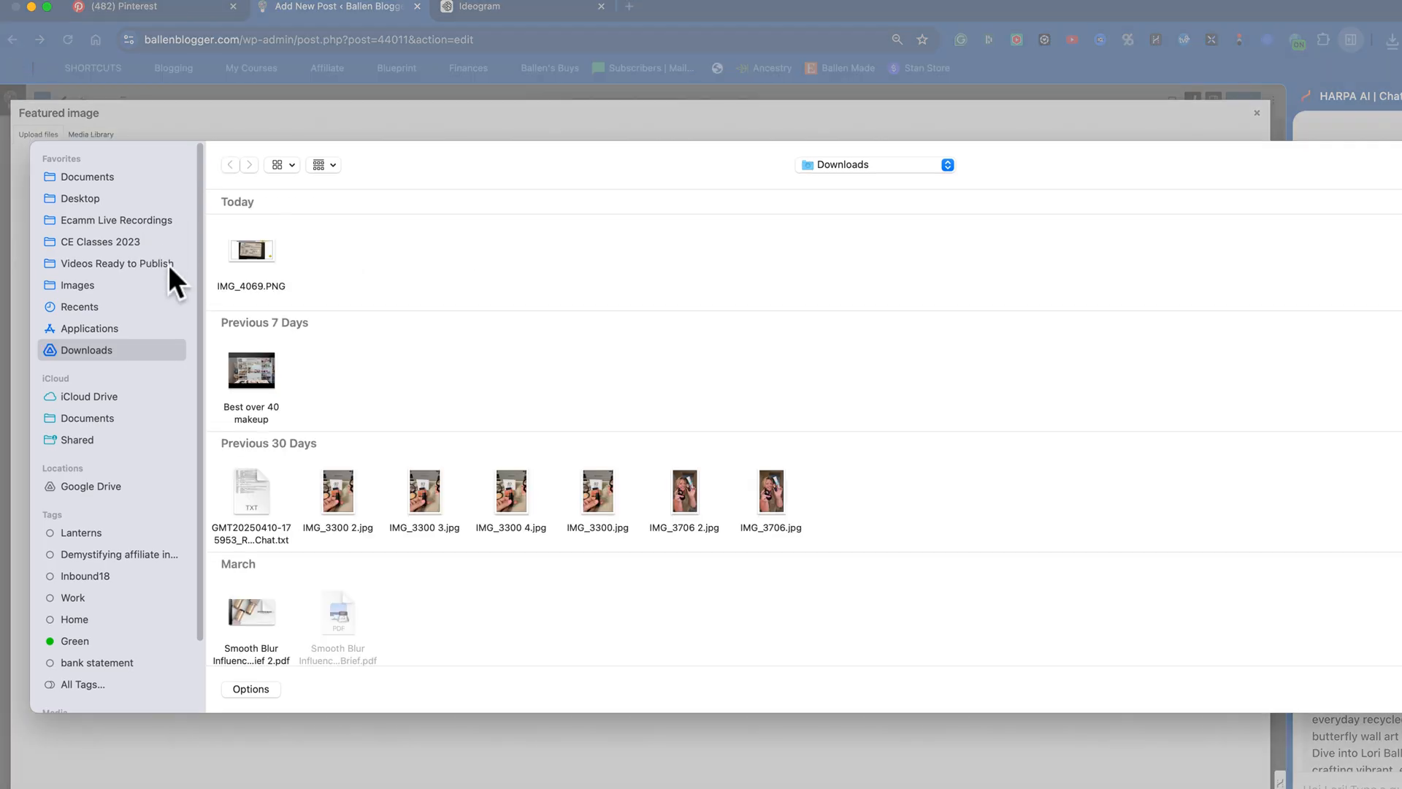
pyautogui.click(76, 285)
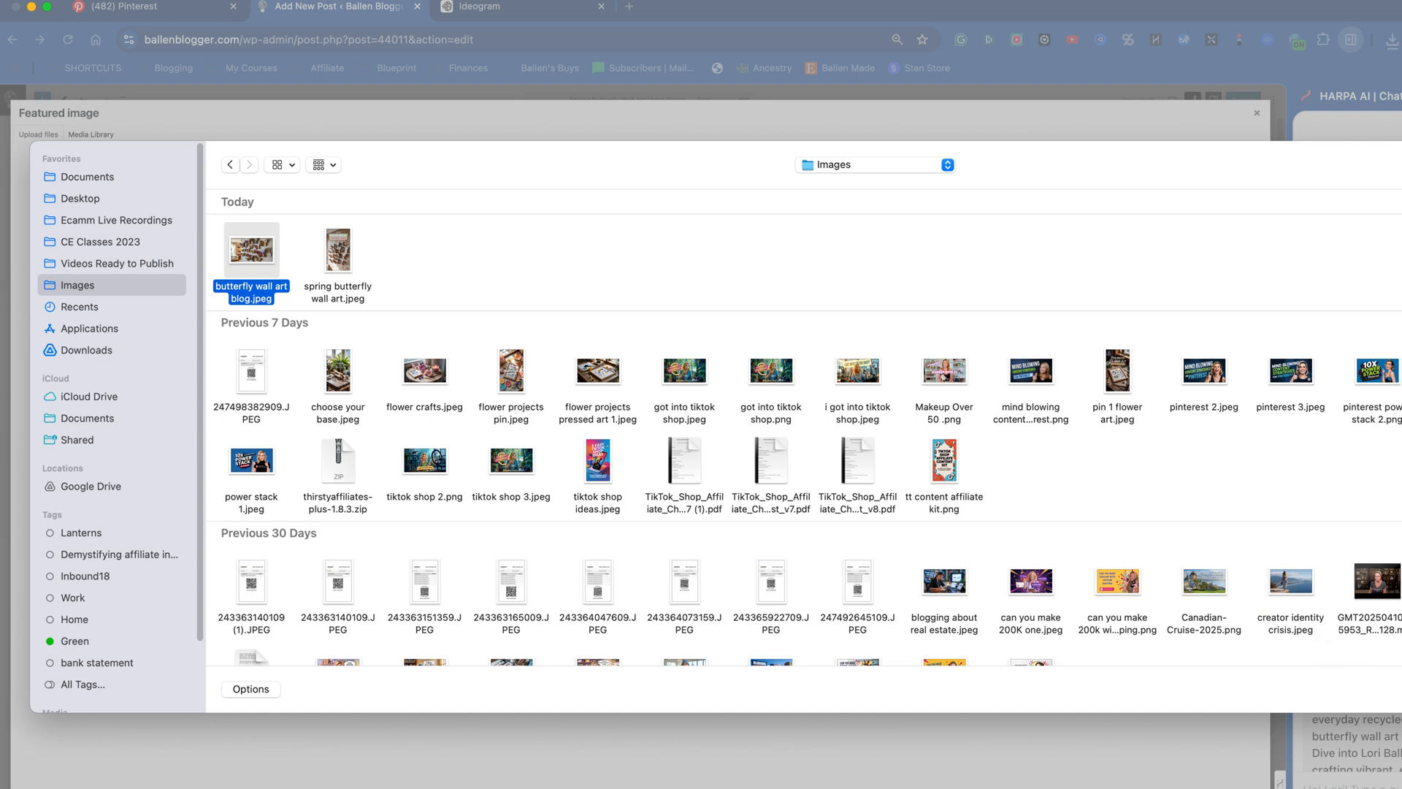
pyautogui.press('Return')
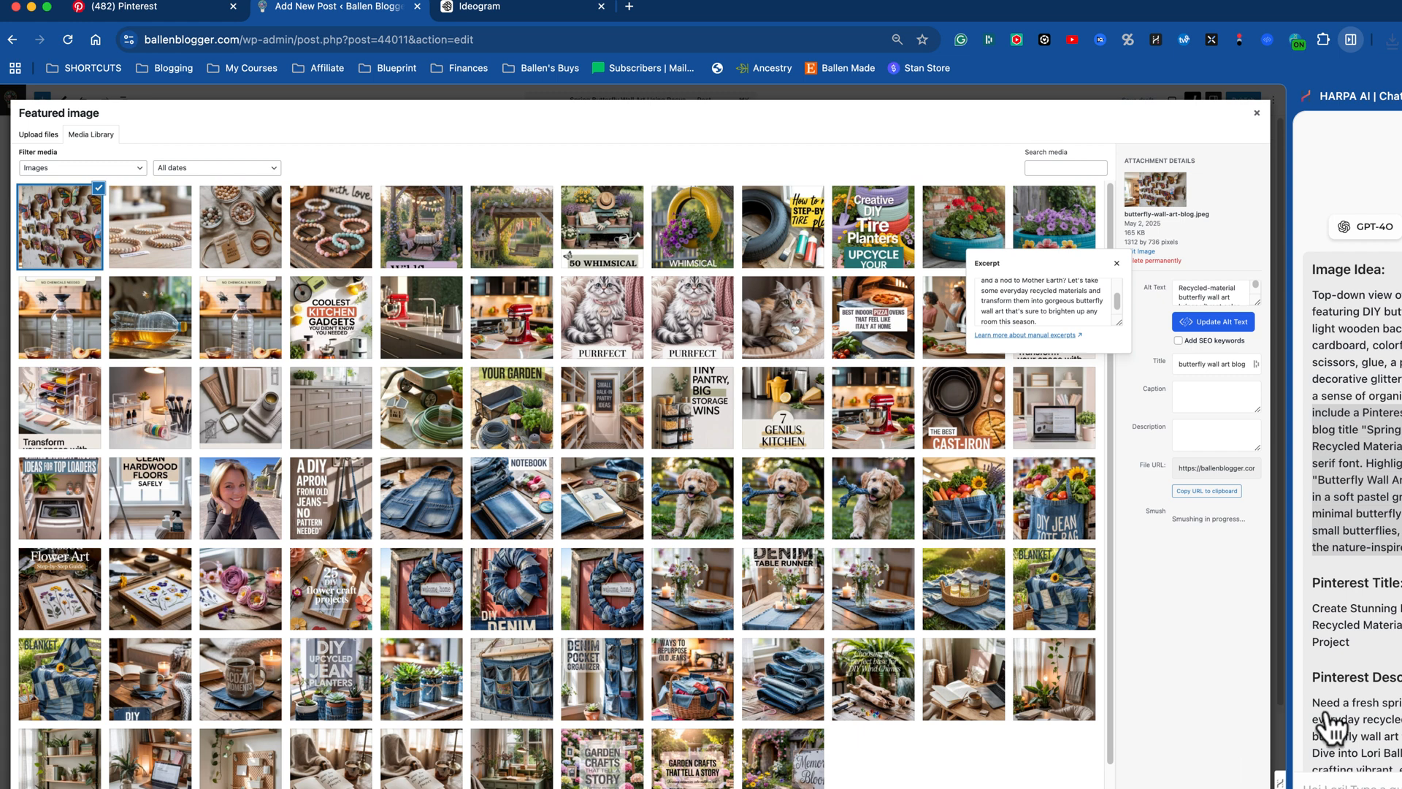
pyautogui.click(1209, 788)
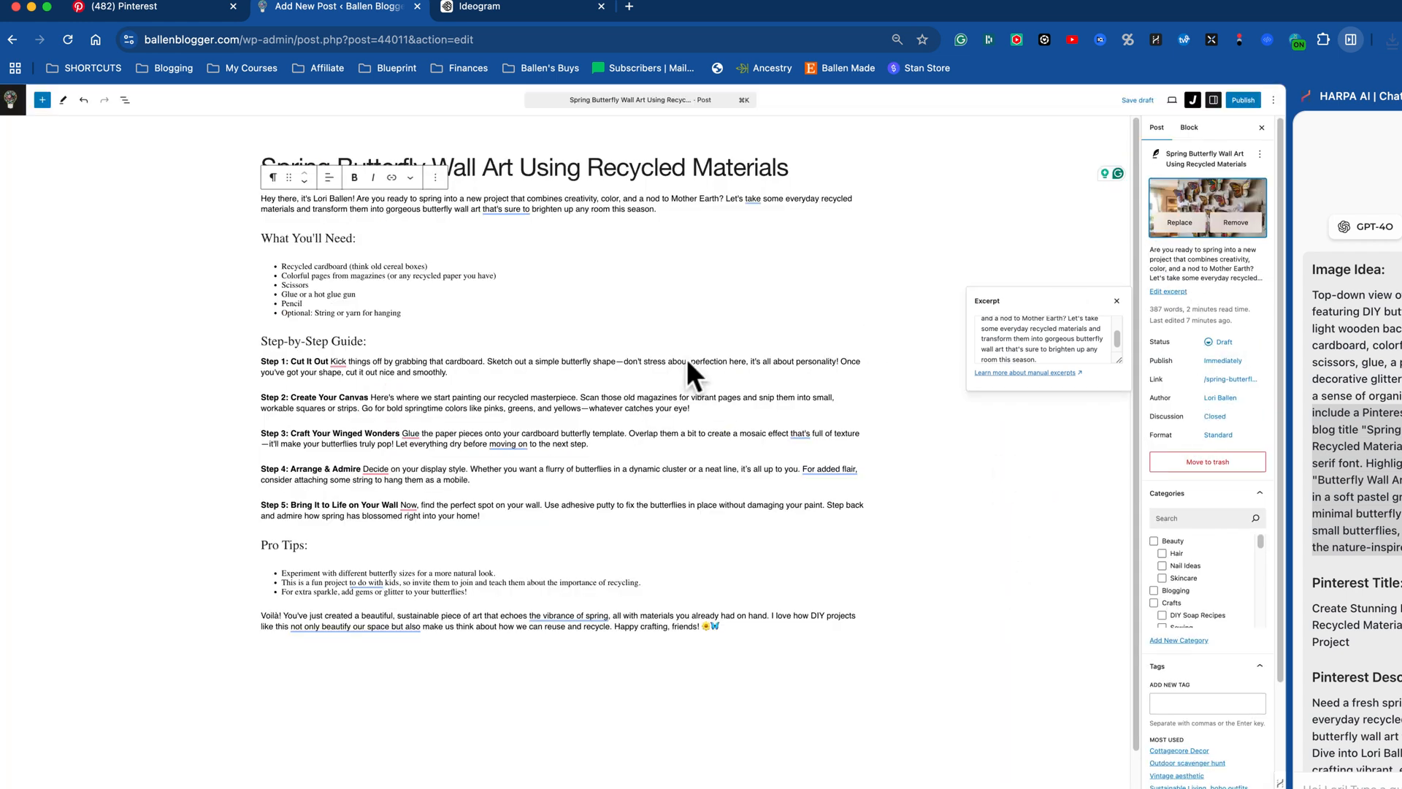
# Step: Insert an image block below the introduction and upload "spring butterfly wall art.jpeg" into it
pyautogui.click(689, 210)
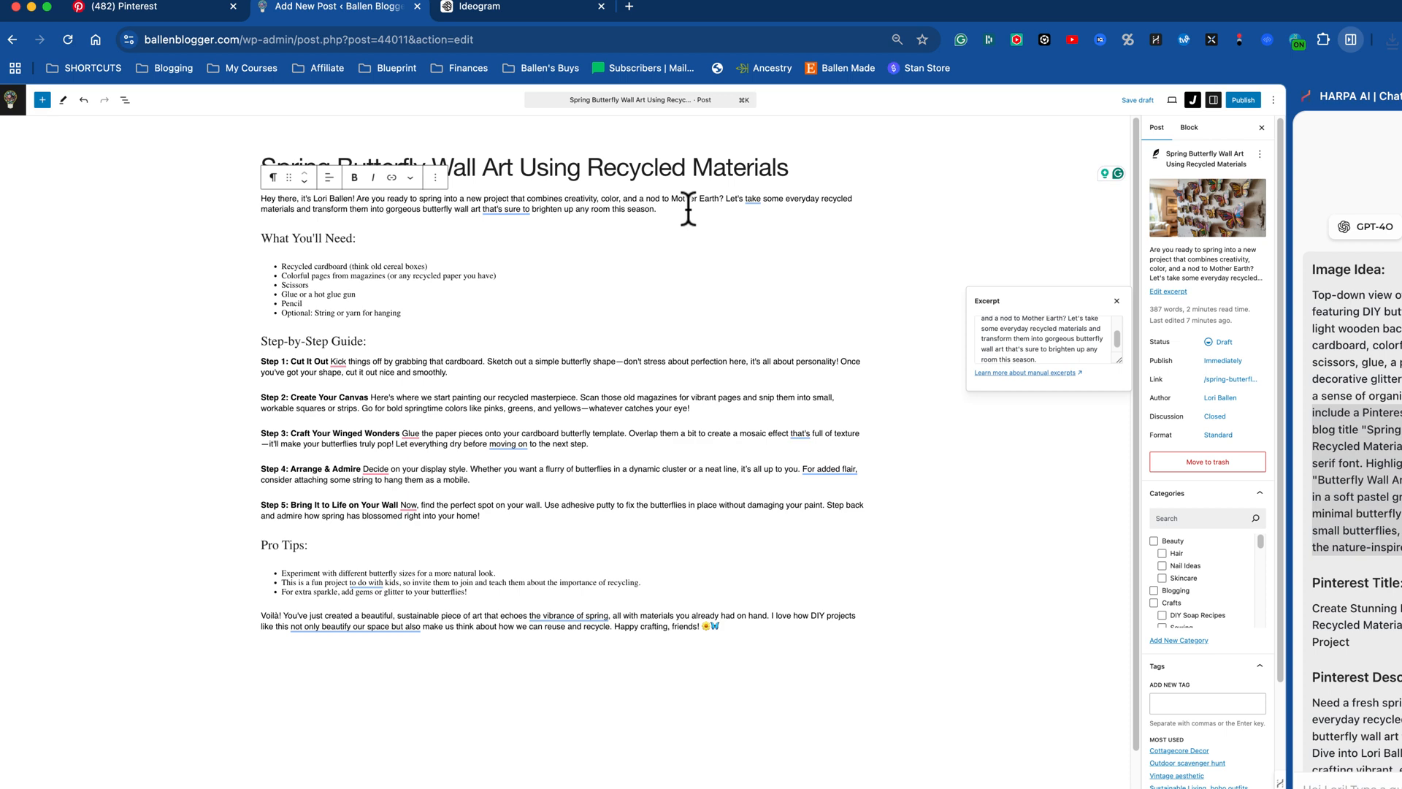
pyautogui.press('Return')
pyautogui.click(856, 210)
pyautogui.write('ima')
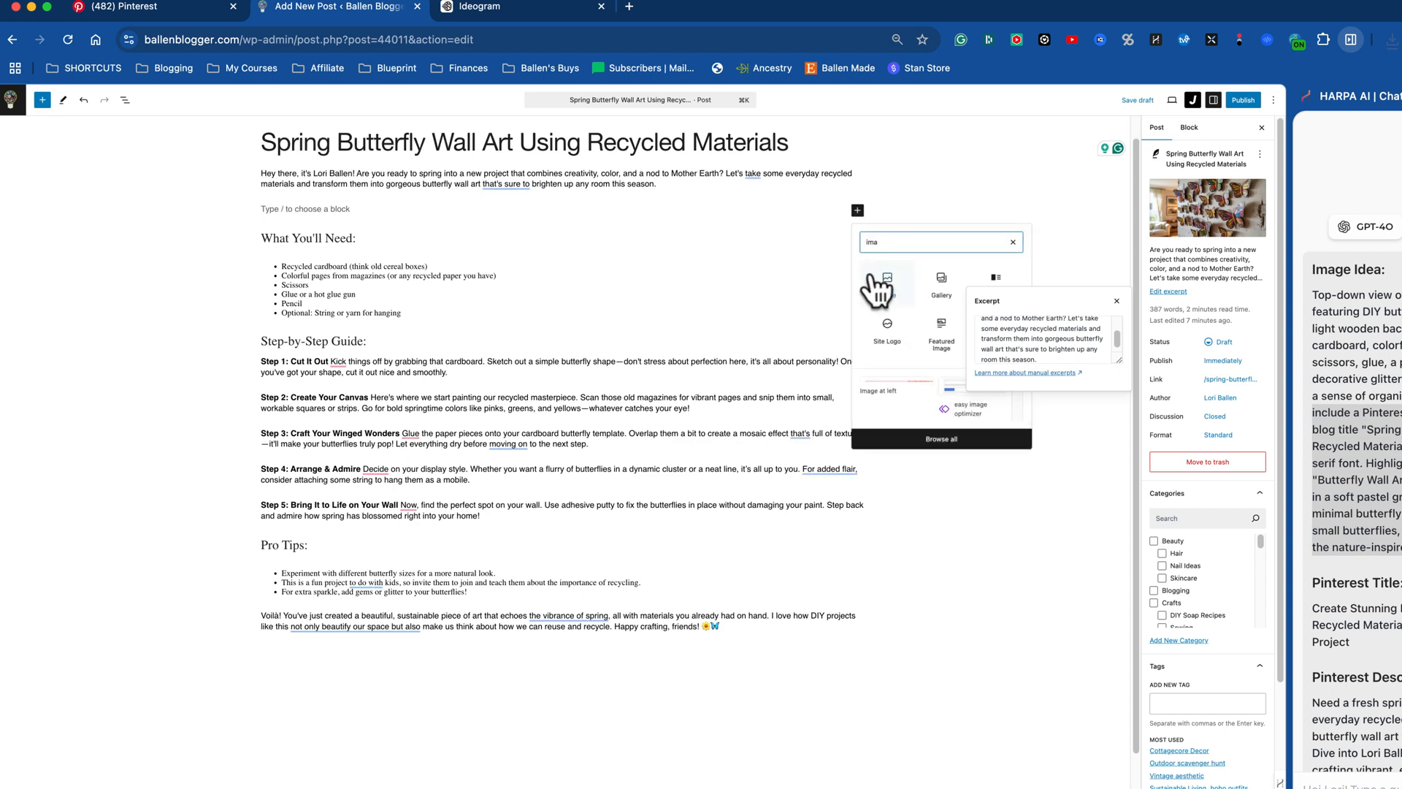
pyautogui.click(871, 276)
pyautogui.click(292, 265)
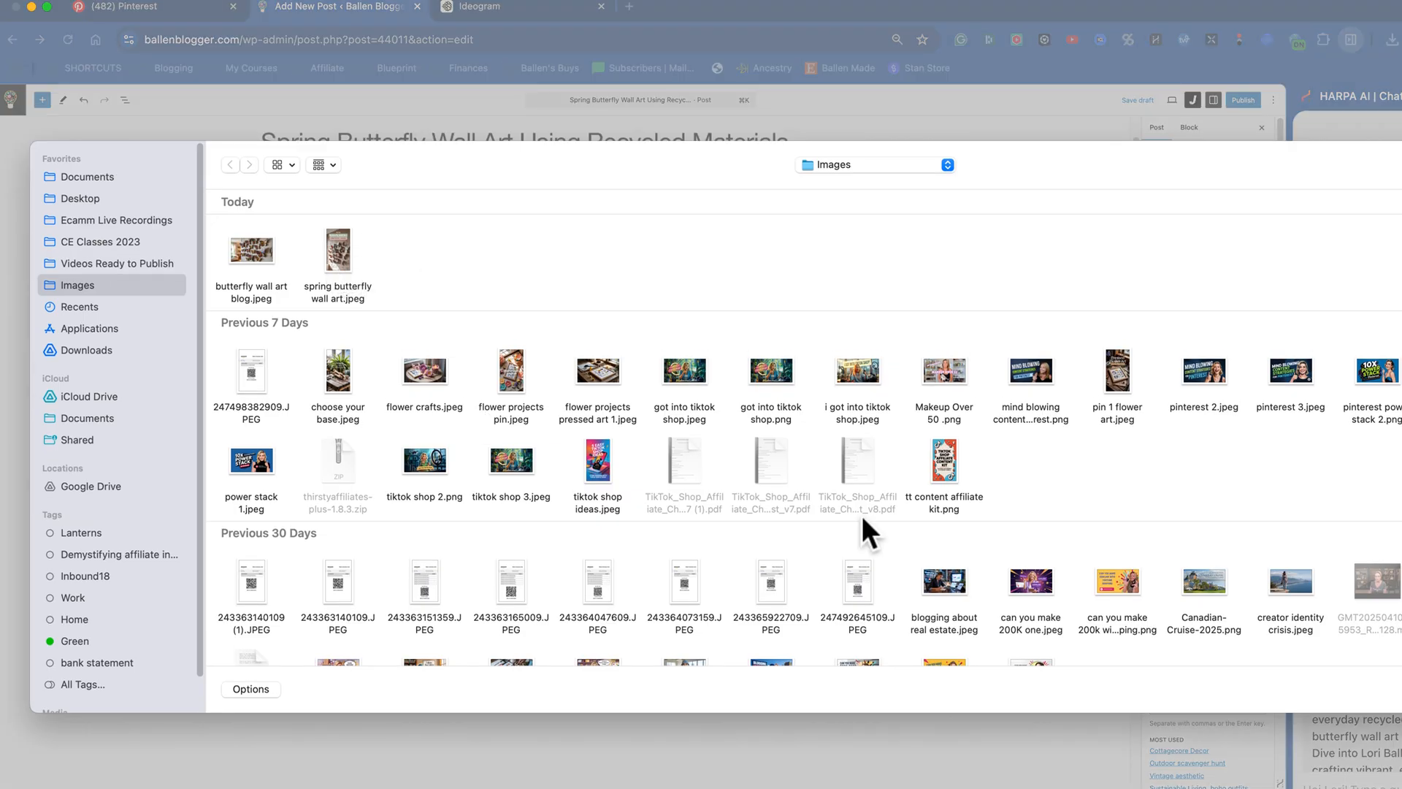
pyautogui.click(337, 252)
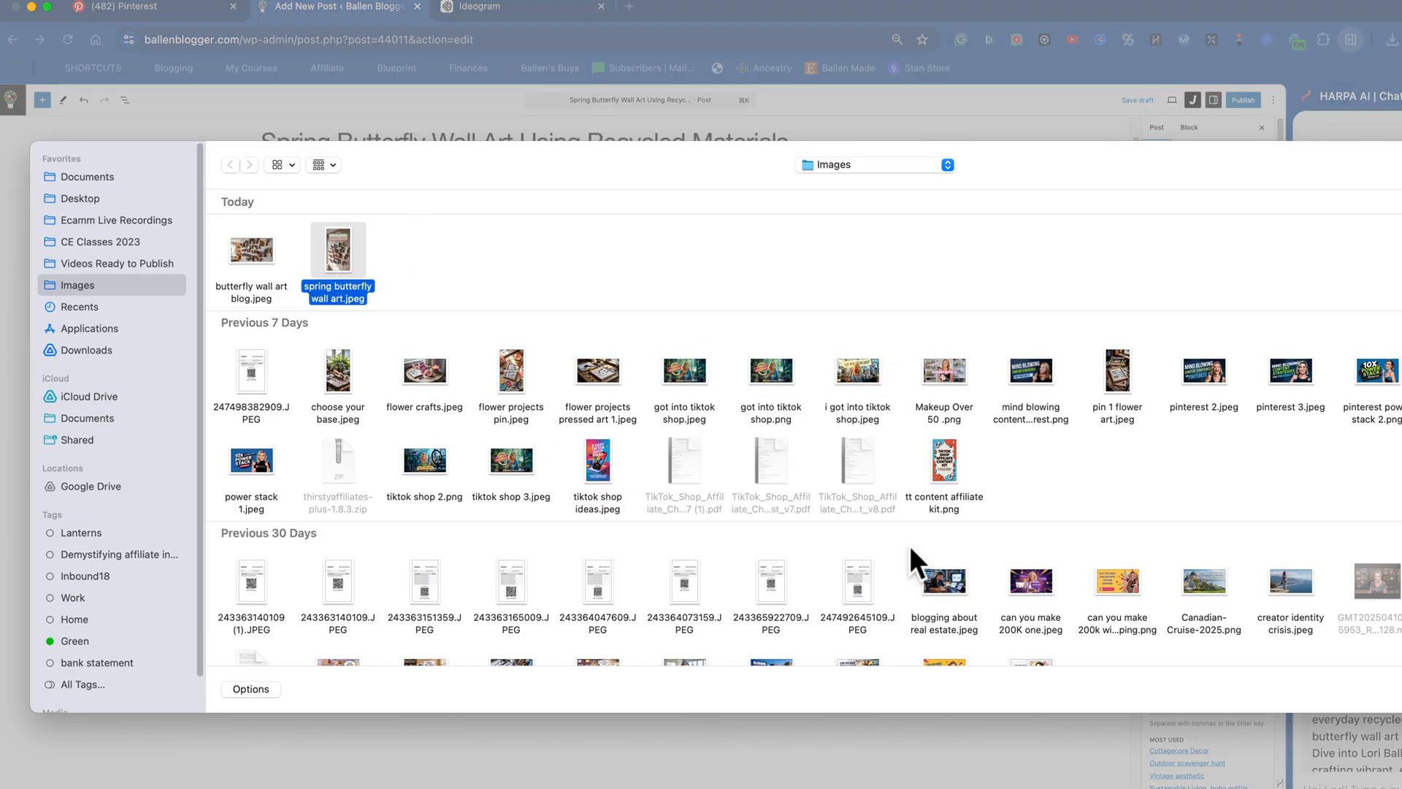
pyautogui.click(1401, 689)
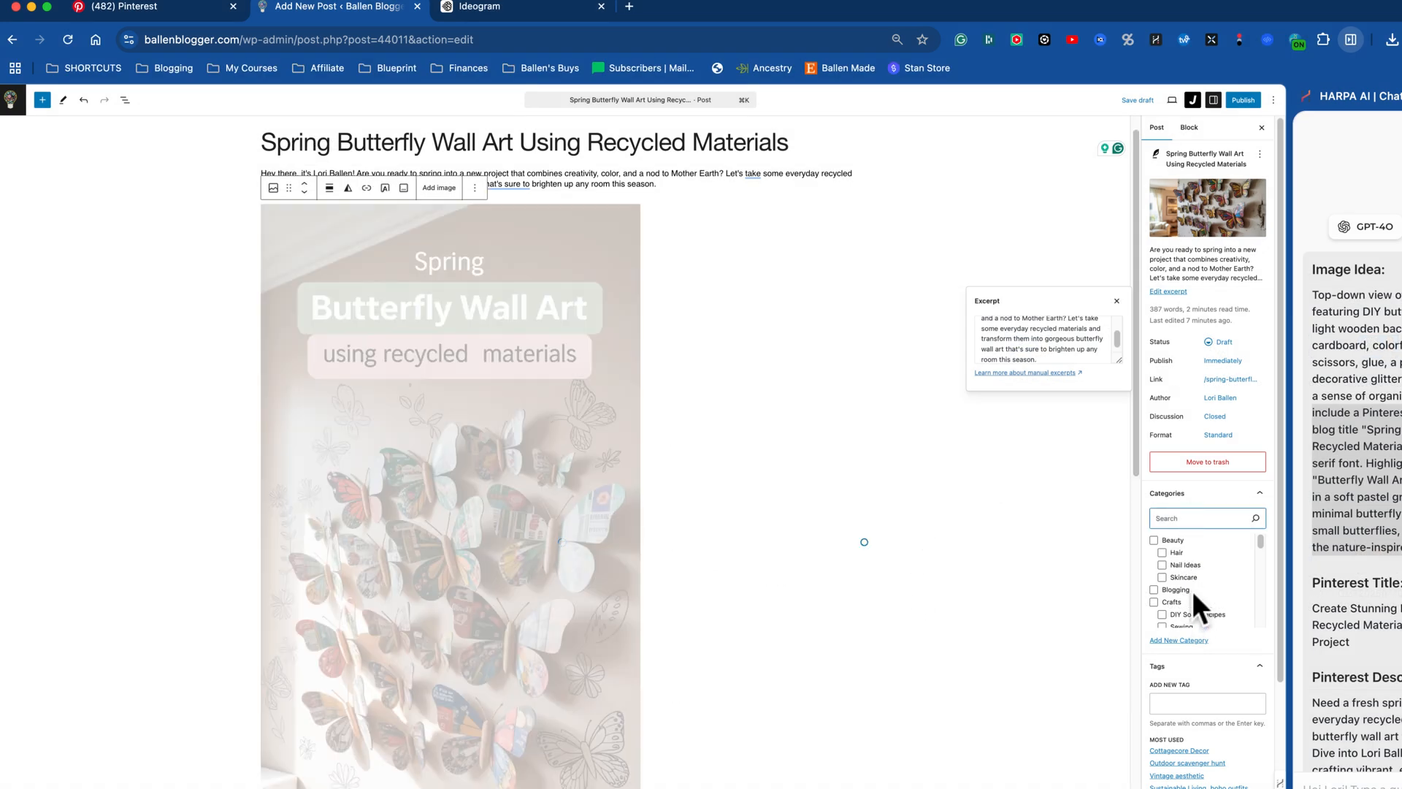
# Step: Assign the post to the Crafts category and add the tag "DIY Home Decor"
pyautogui.scroll(-1, 1187, 601)
pyautogui.scroll(-3, 1187, 600)
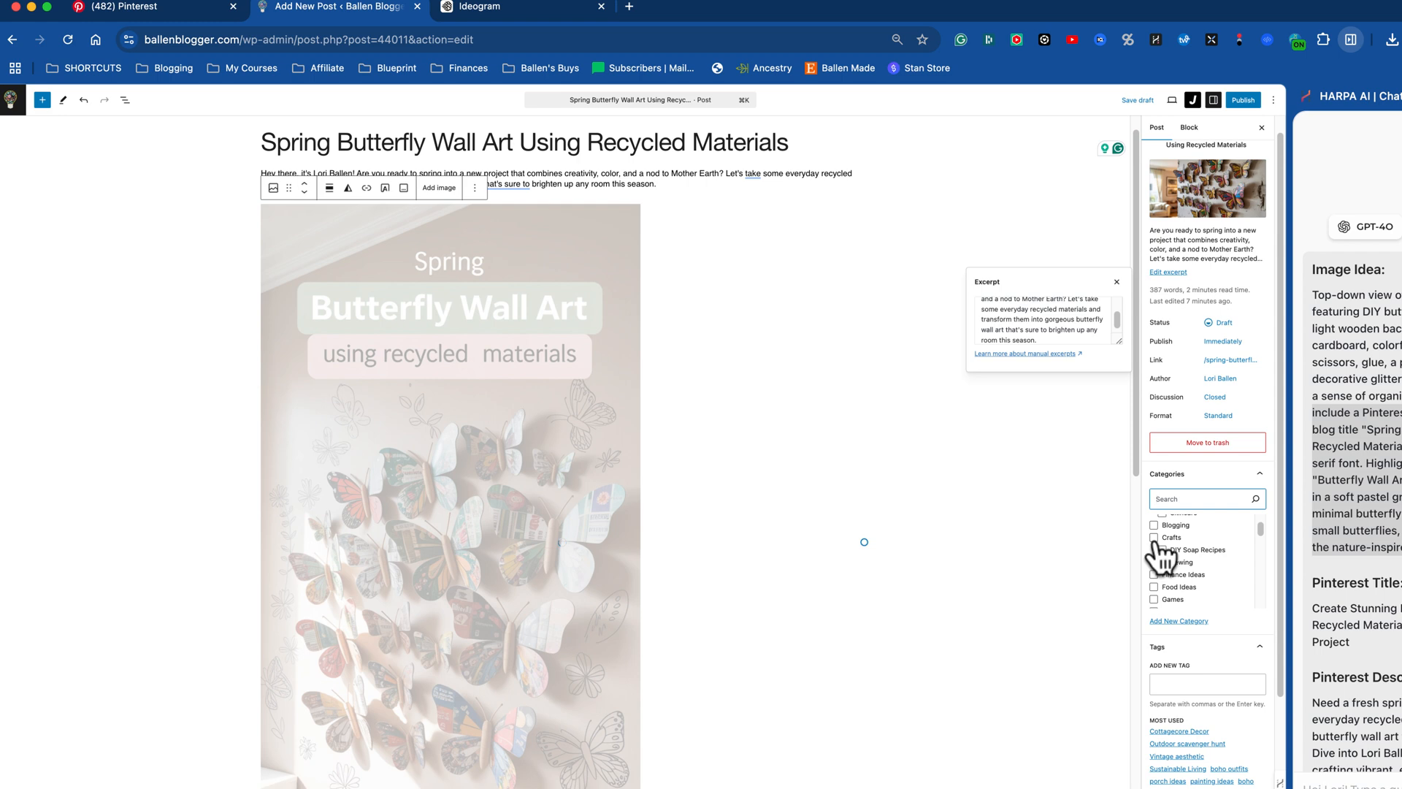
pyautogui.click(1155, 538)
pyautogui.click(1164, 683)
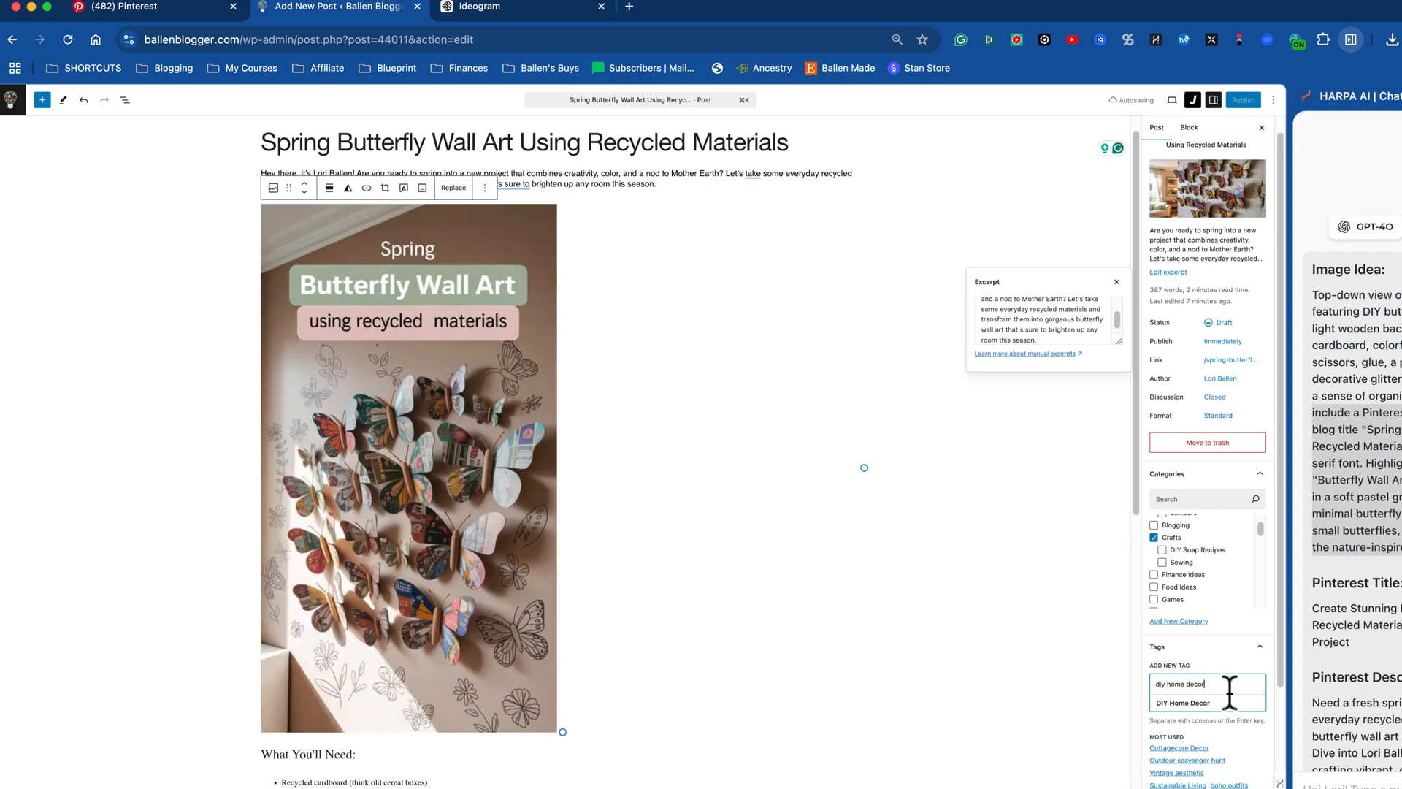
pyautogui.click(1222, 703)
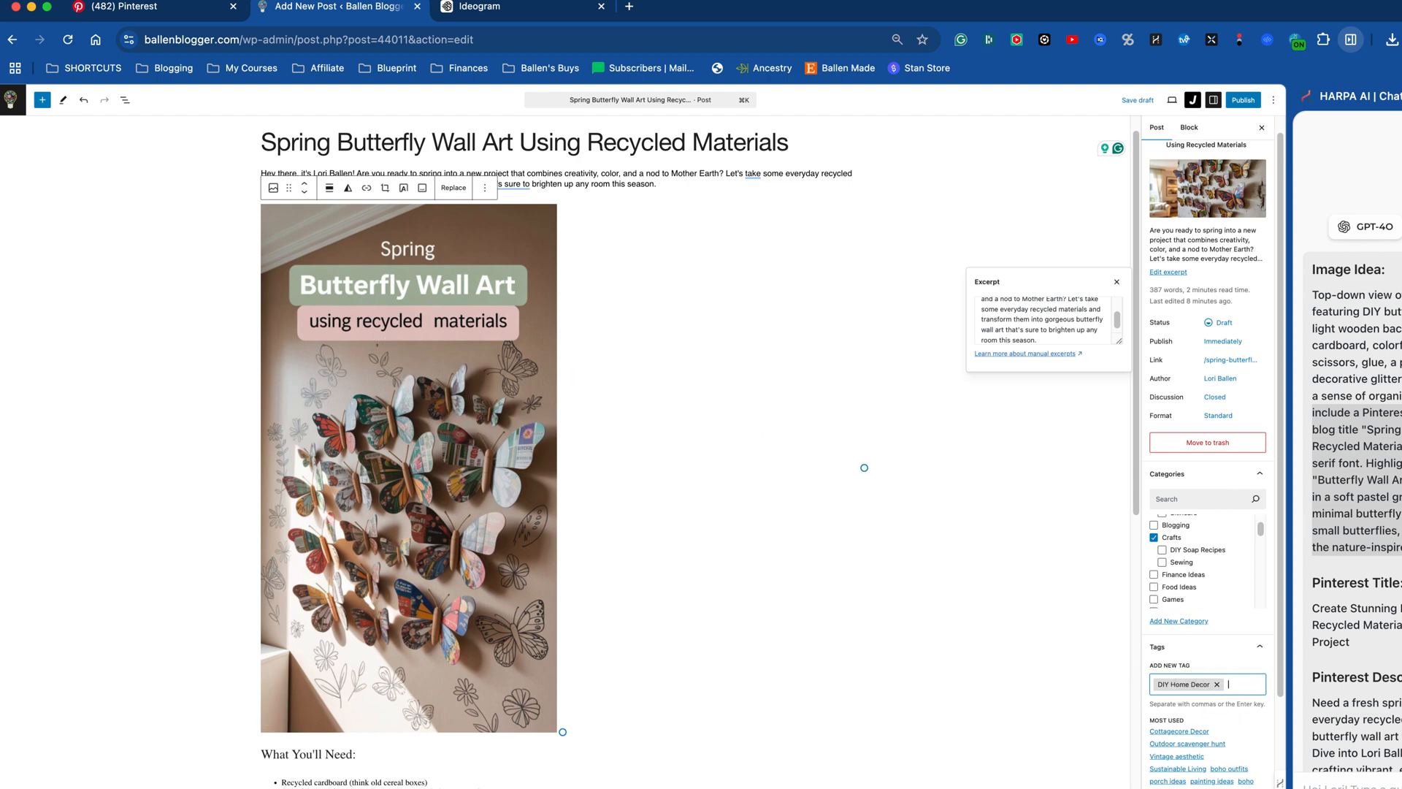
# Step: Close the HARPA AI side panel and enlarge the butterfly pin image inserted in the post
pyautogui.click(1350, 39)
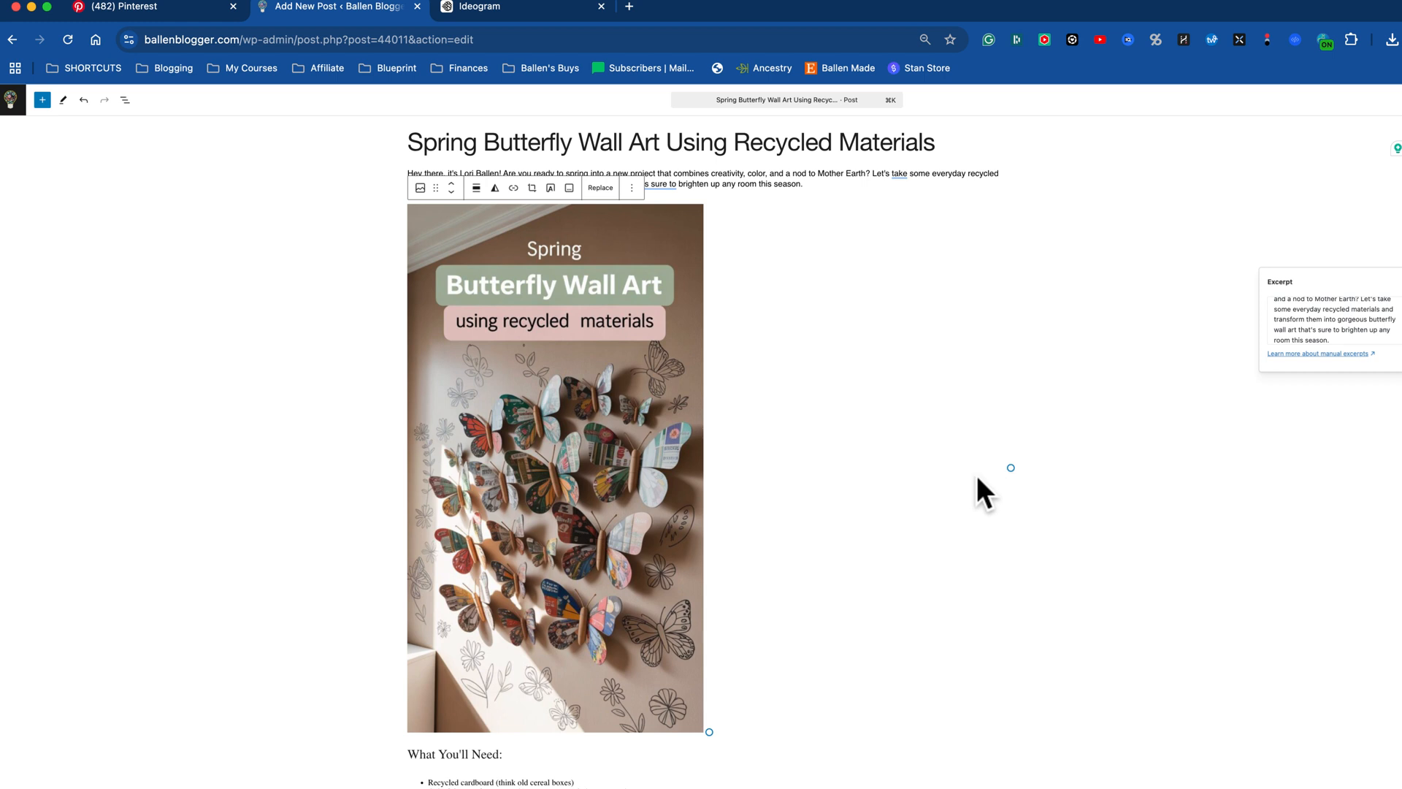
pyautogui.scroll(-1, 977, 478)
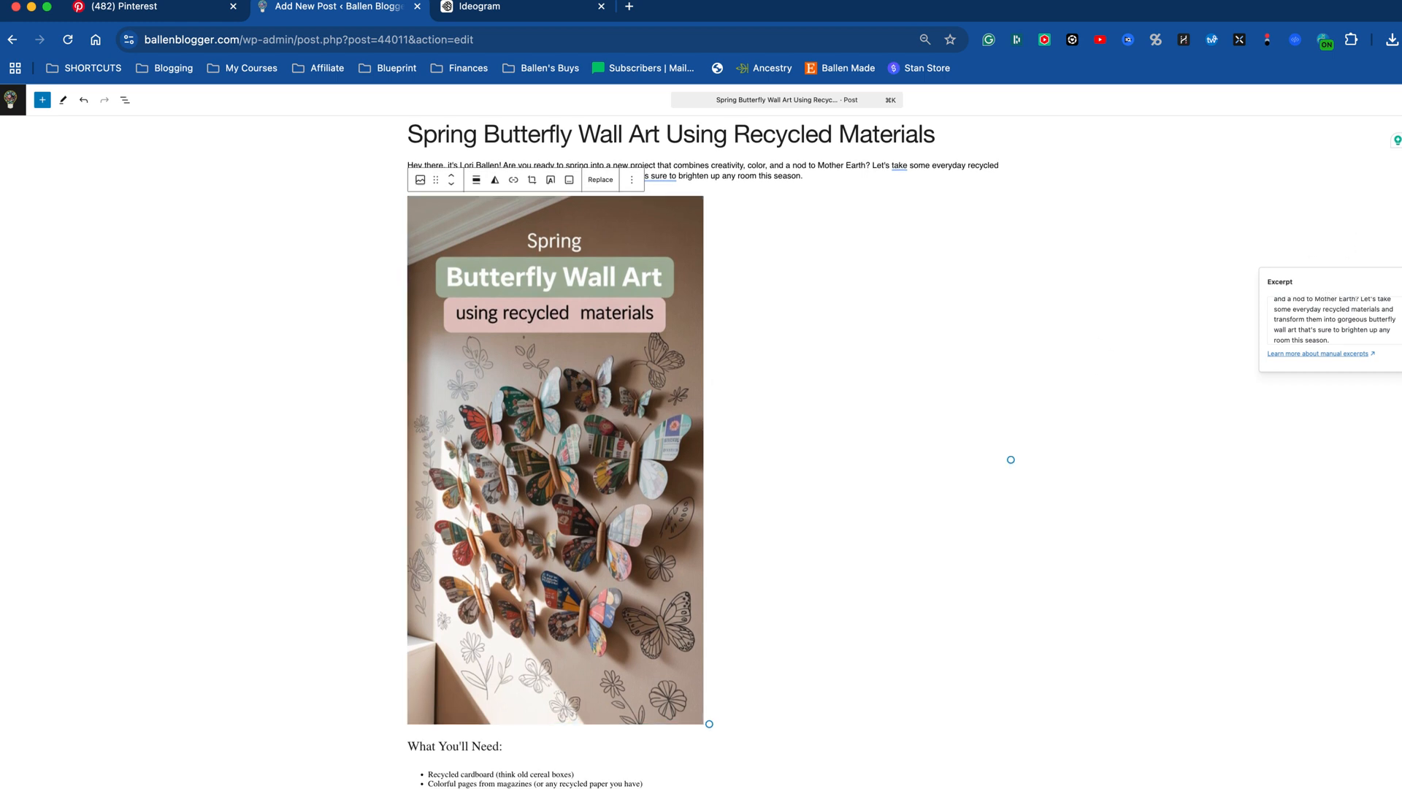
pyautogui.click(1401, 100)
pyautogui.click(683, 406)
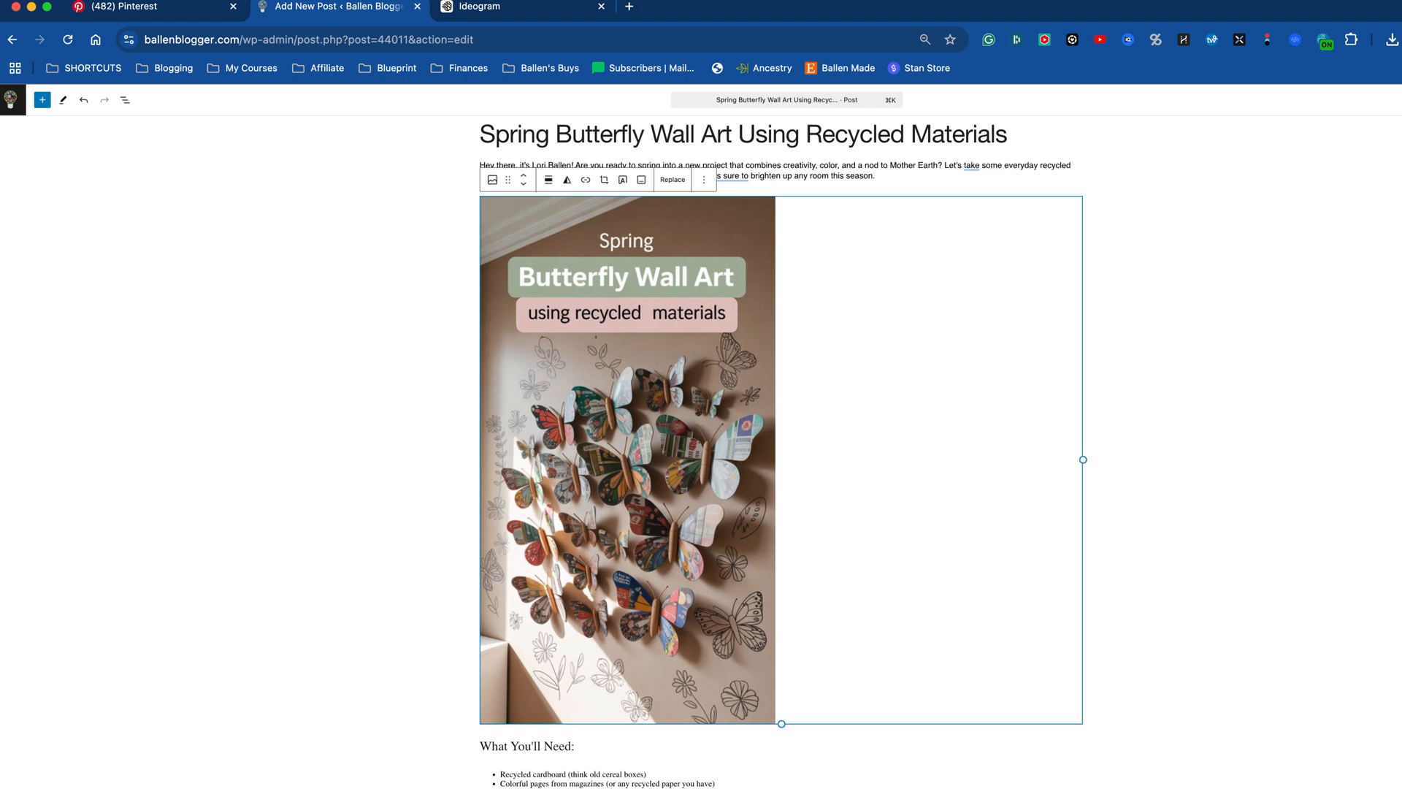
pyautogui.click(1401, 100)
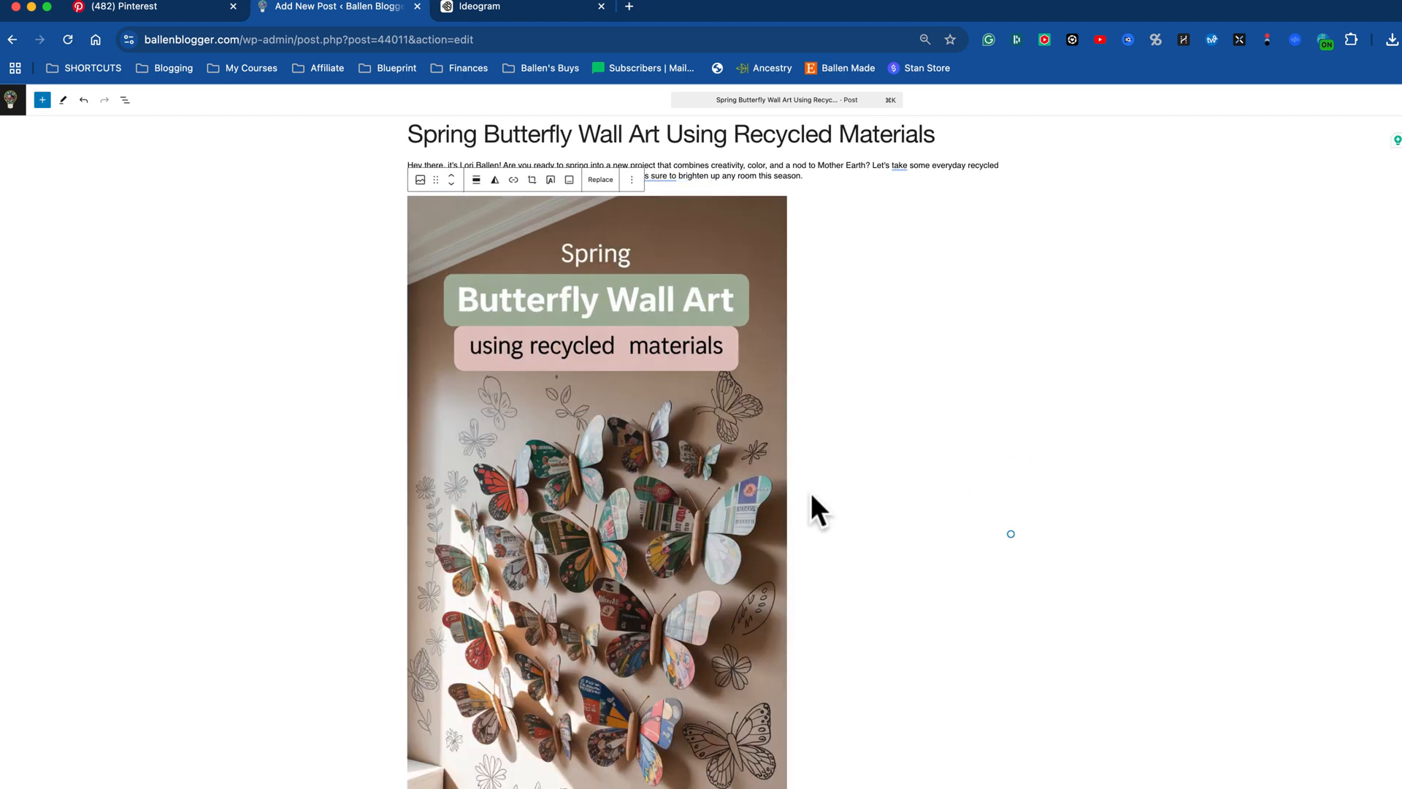
pyautogui.scroll(-10, 808, 494)
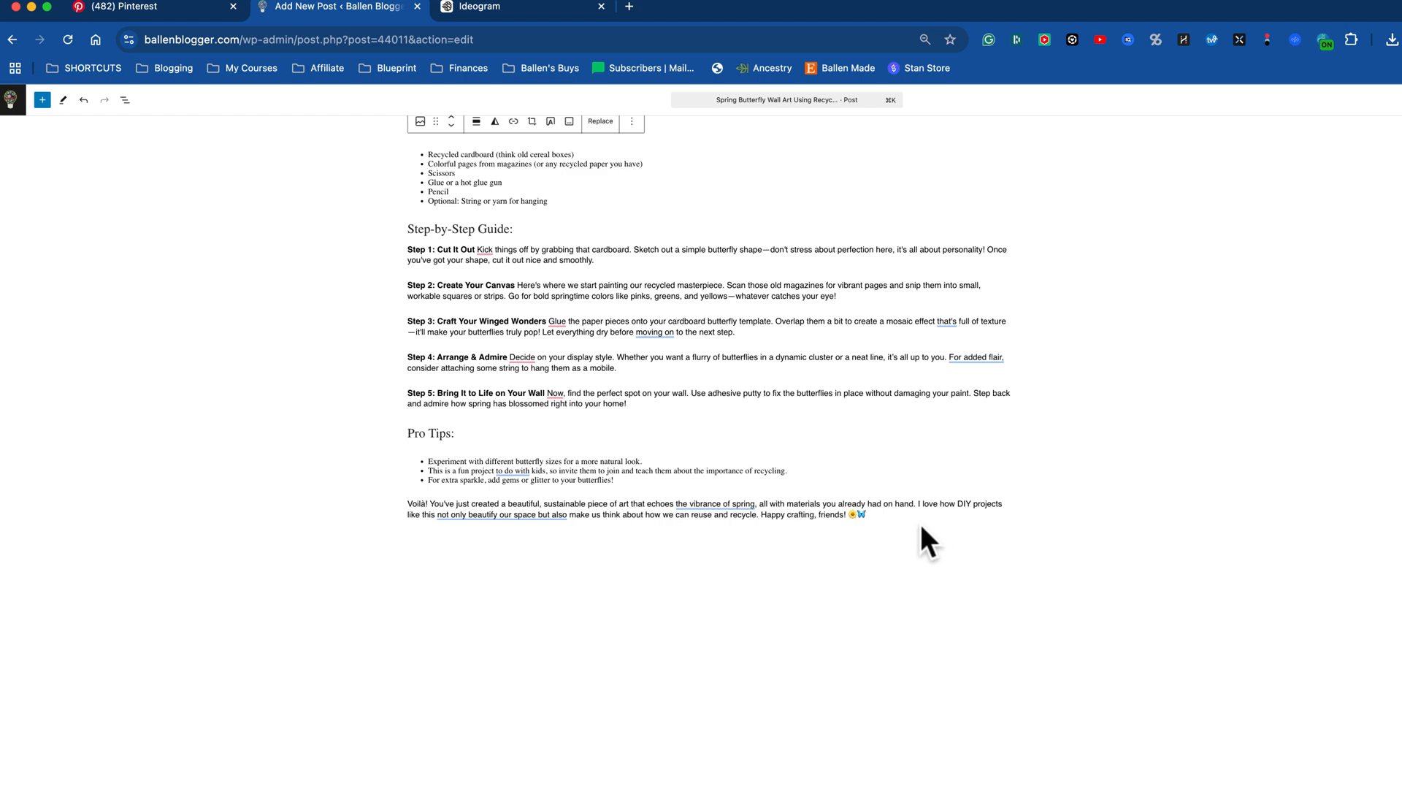
pyautogui.scroll(12, 922, 528)
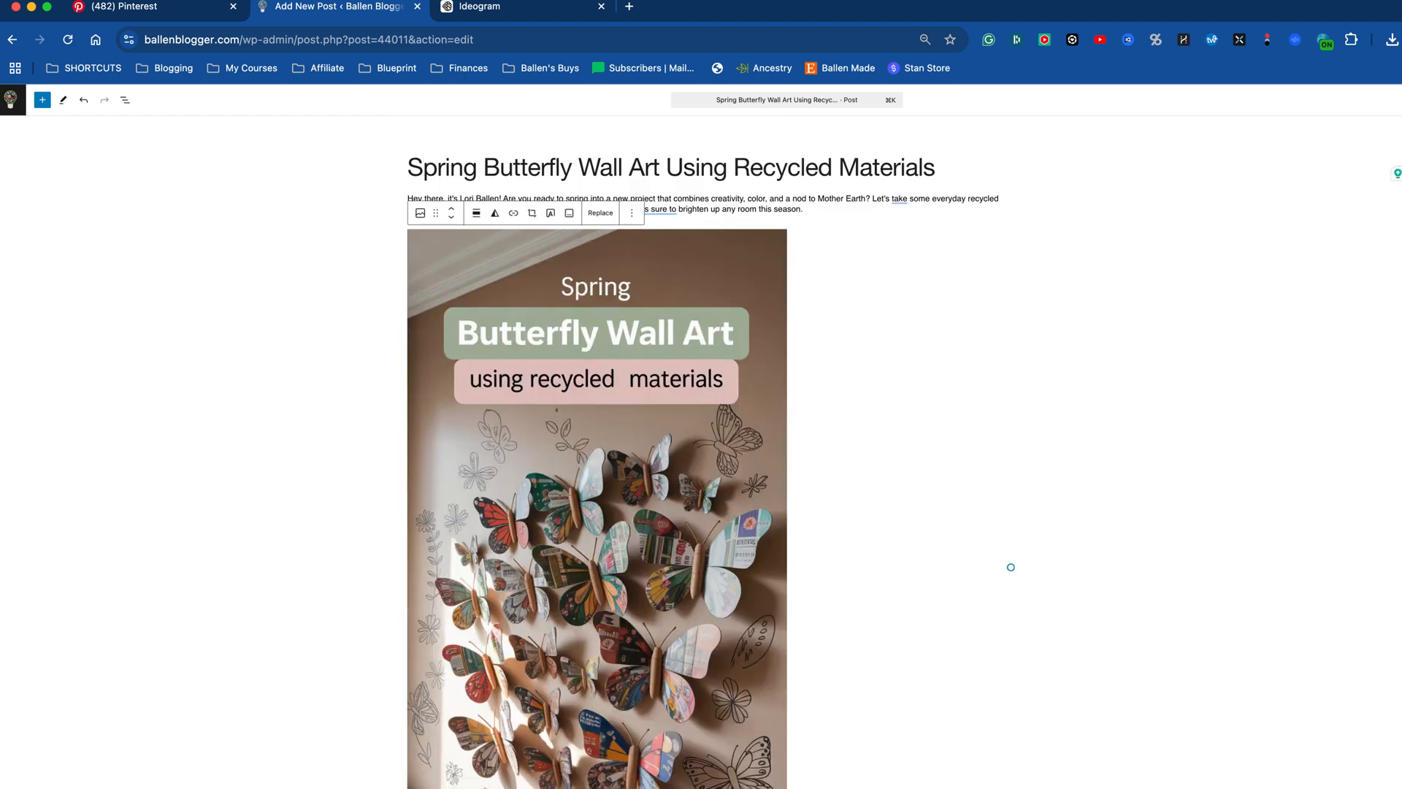
# Step: Shorten the post's URL slug to "spring-butterfly-wall-art" and publish the post
pyautogui.click(1401, 381)
pyautogui.moveTo(1307, 435); pyautogui.dragTo(1400, 434)
pyautogui.click(1330, 436)
pyautogui.press('BackSpace')
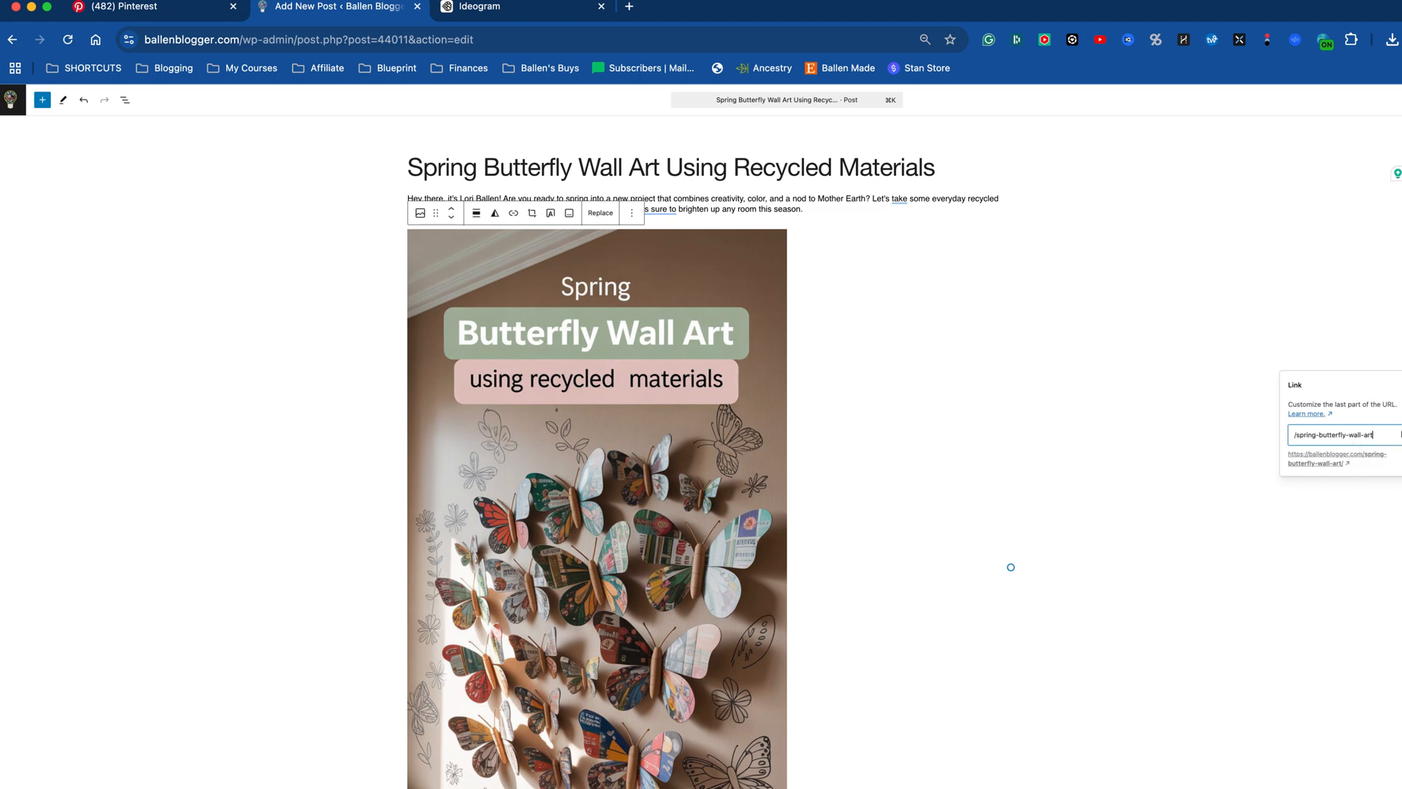
pyautogui.press('Return')
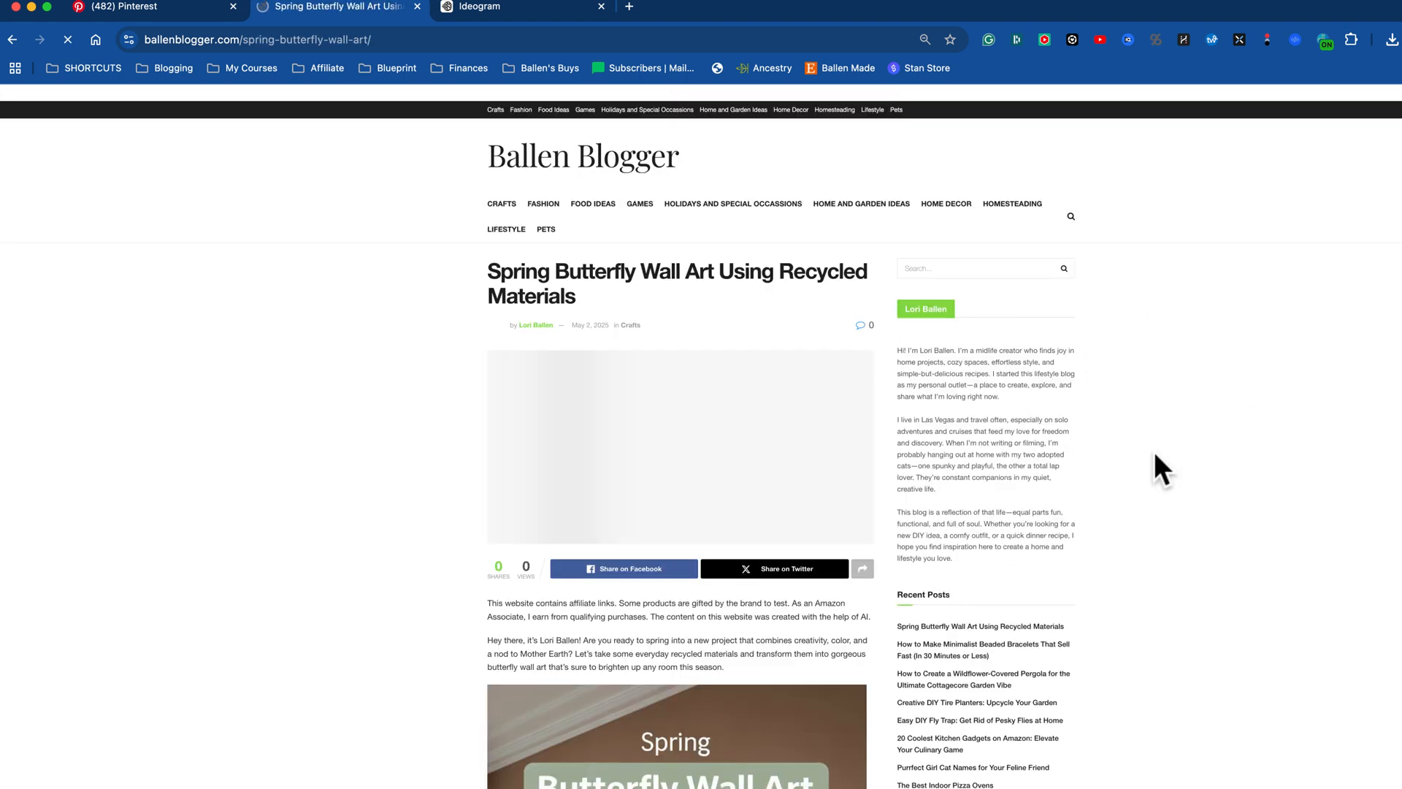
# Step: Send the live post's butterfly pin image to Tailwind's Pin Scheduler and switch to the ballenblogger account
pyautogui.scroll(-1, 775, 539)
pyautogui.scroll(-5, 782, 548)
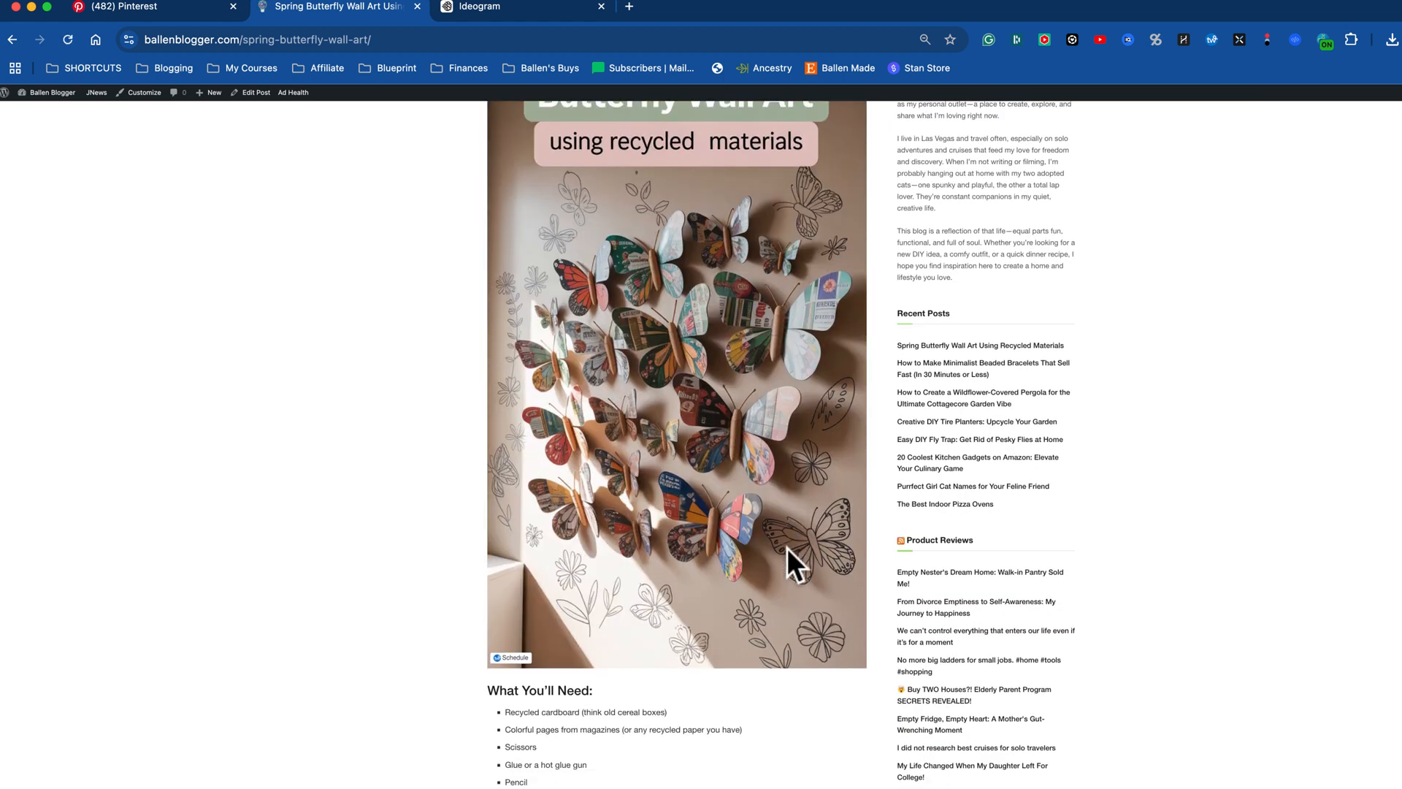
pyautogui.scroll(-1, 730, 581)
pyautogui.moveTo(510, 623)
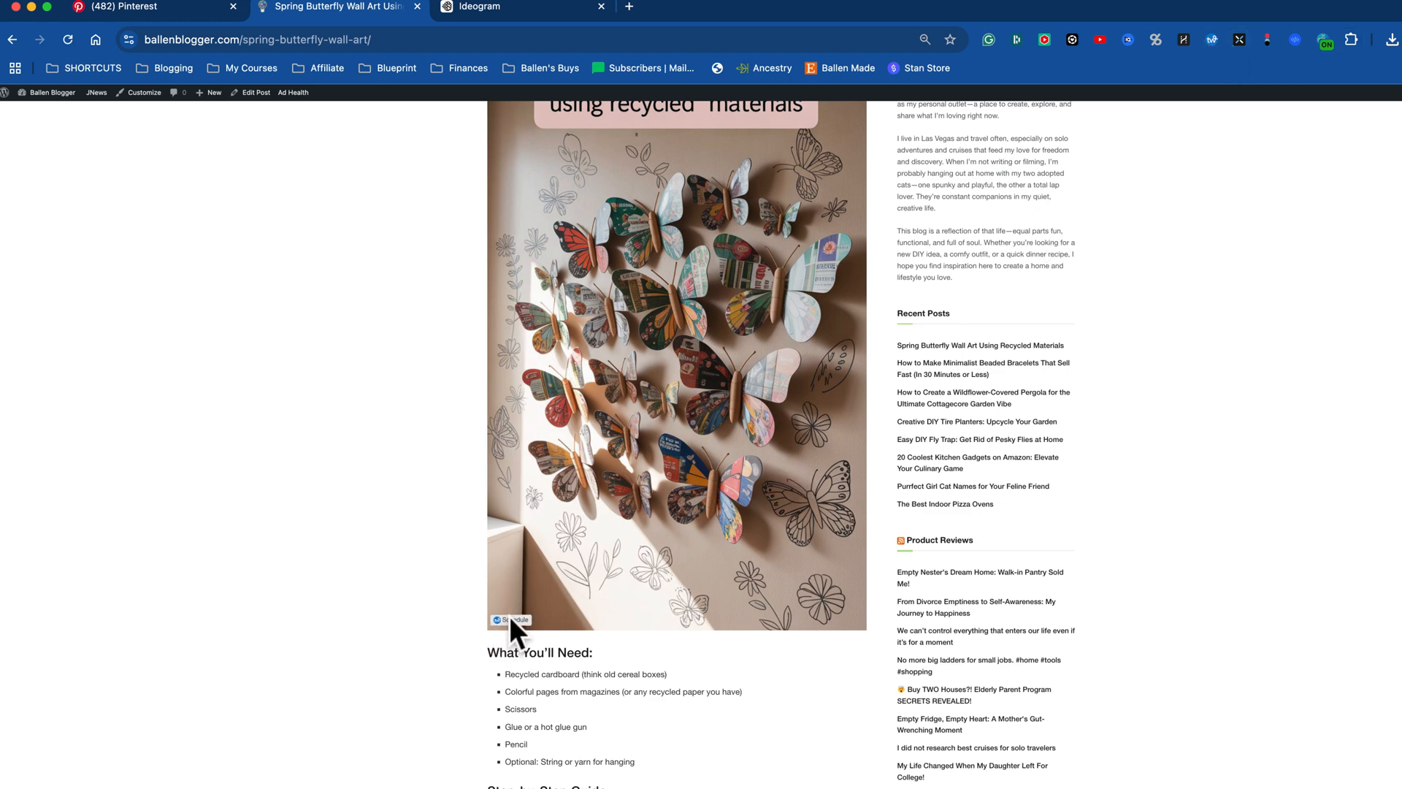
pyautogui.click(511, 620)
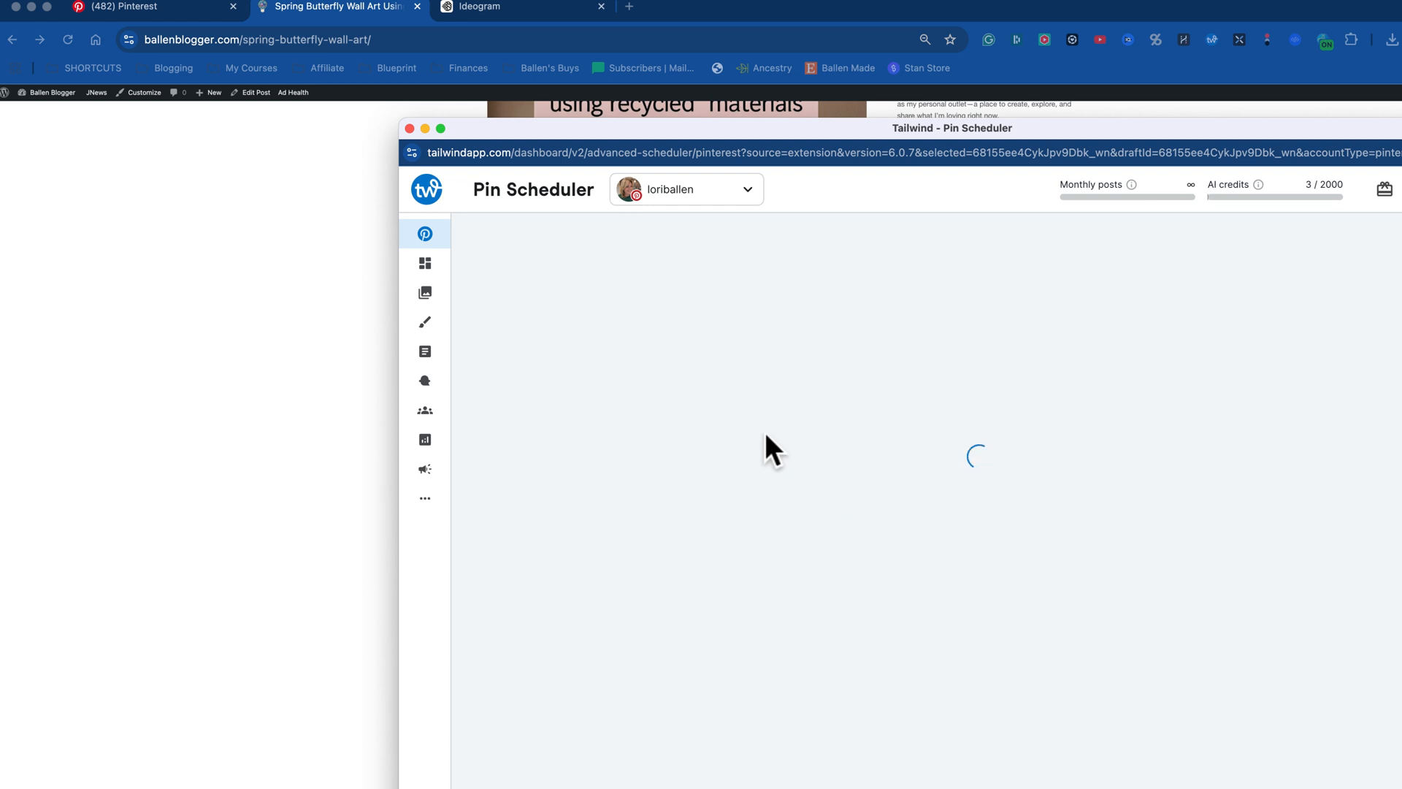
pyautogui.click(667, 192)
pyautogui.click(672, 310)
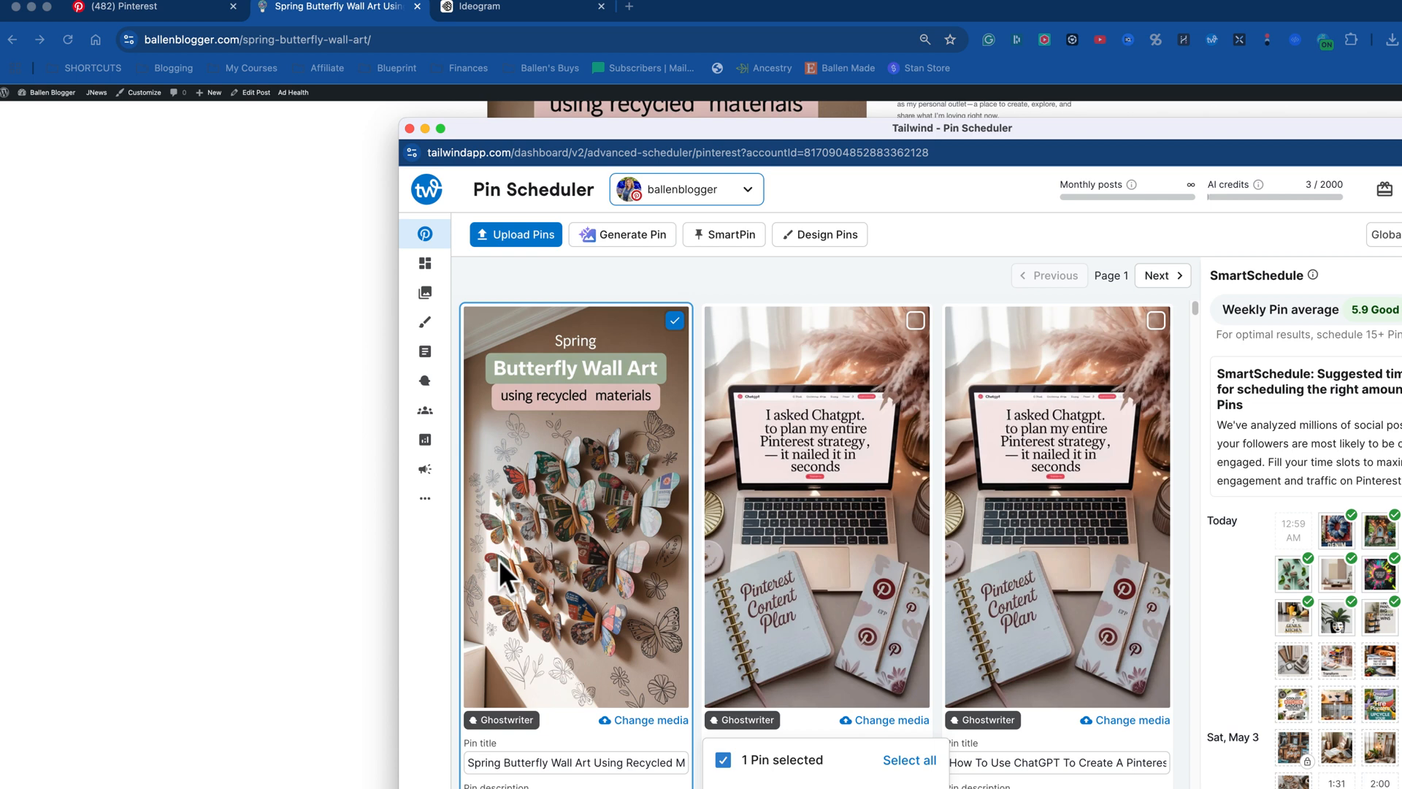
# Step: Examine the butterfly draft pin's image, title, description and website URL
pyautogui.scroll(-5, 498, 559)
pyautogui.scroll(-1, 499, 567)
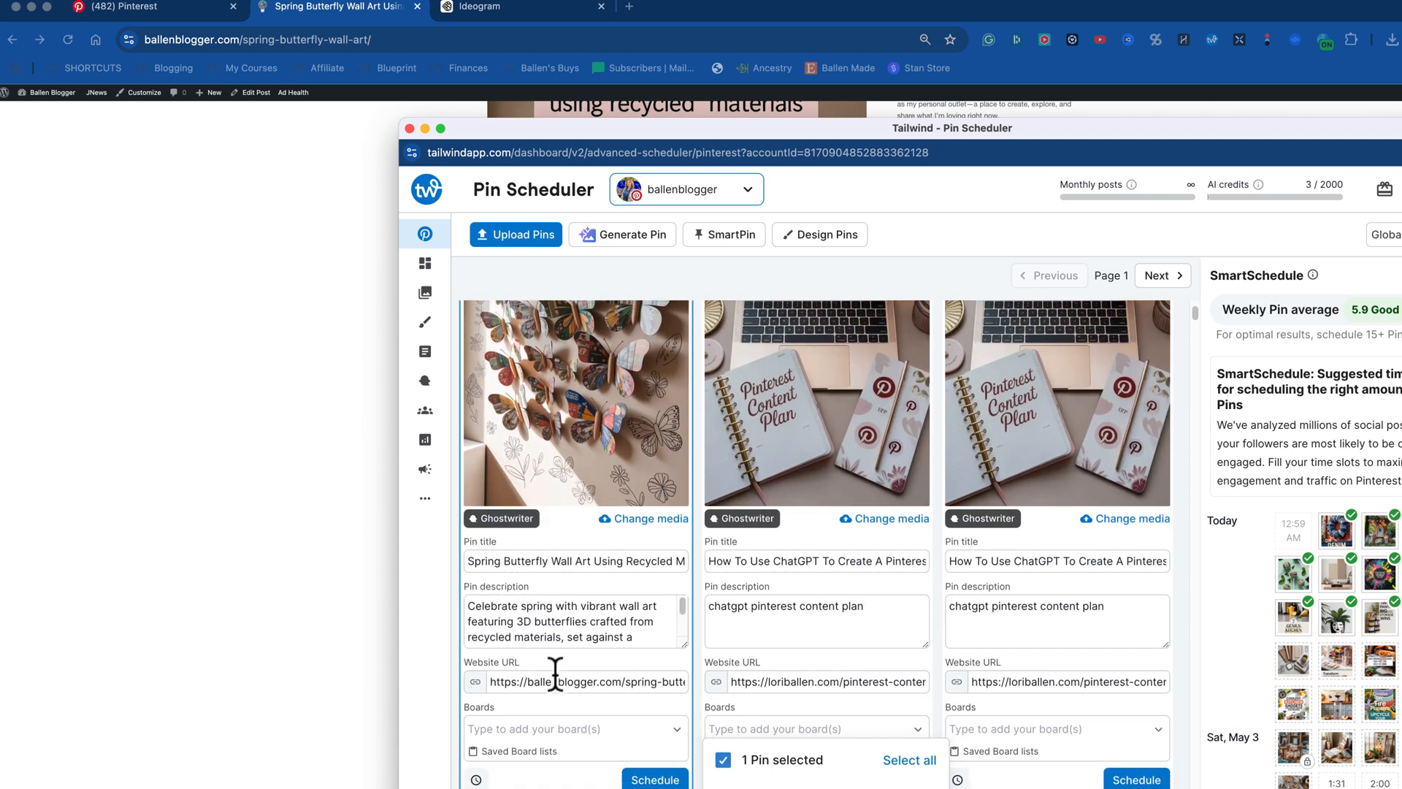
pyautogui.scroll(-1, 554, 677)
pyautogui.scroll(1, 553, 677)
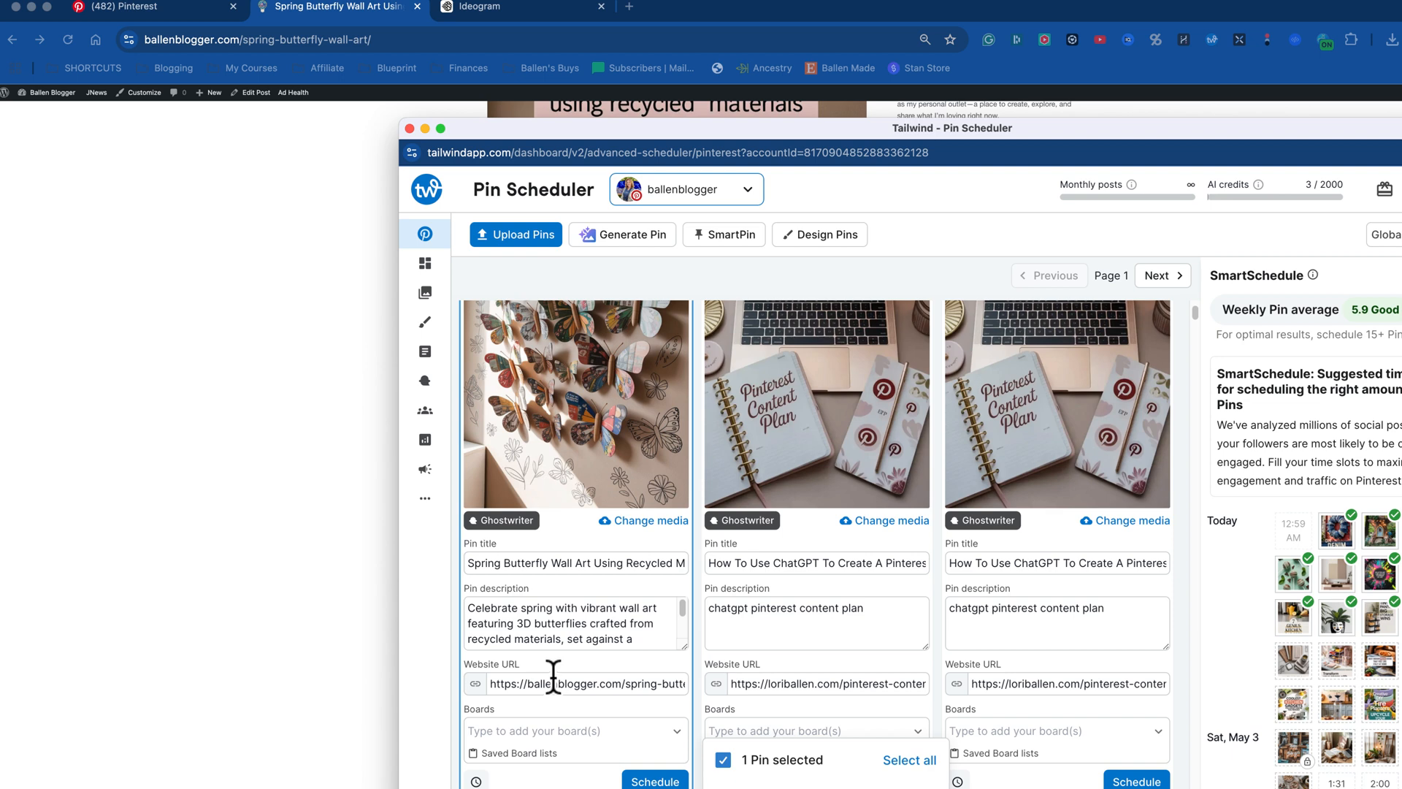
pyautogui.scroll(1, 555, 675)
pyautogui.scroll(-1, 561, 664)
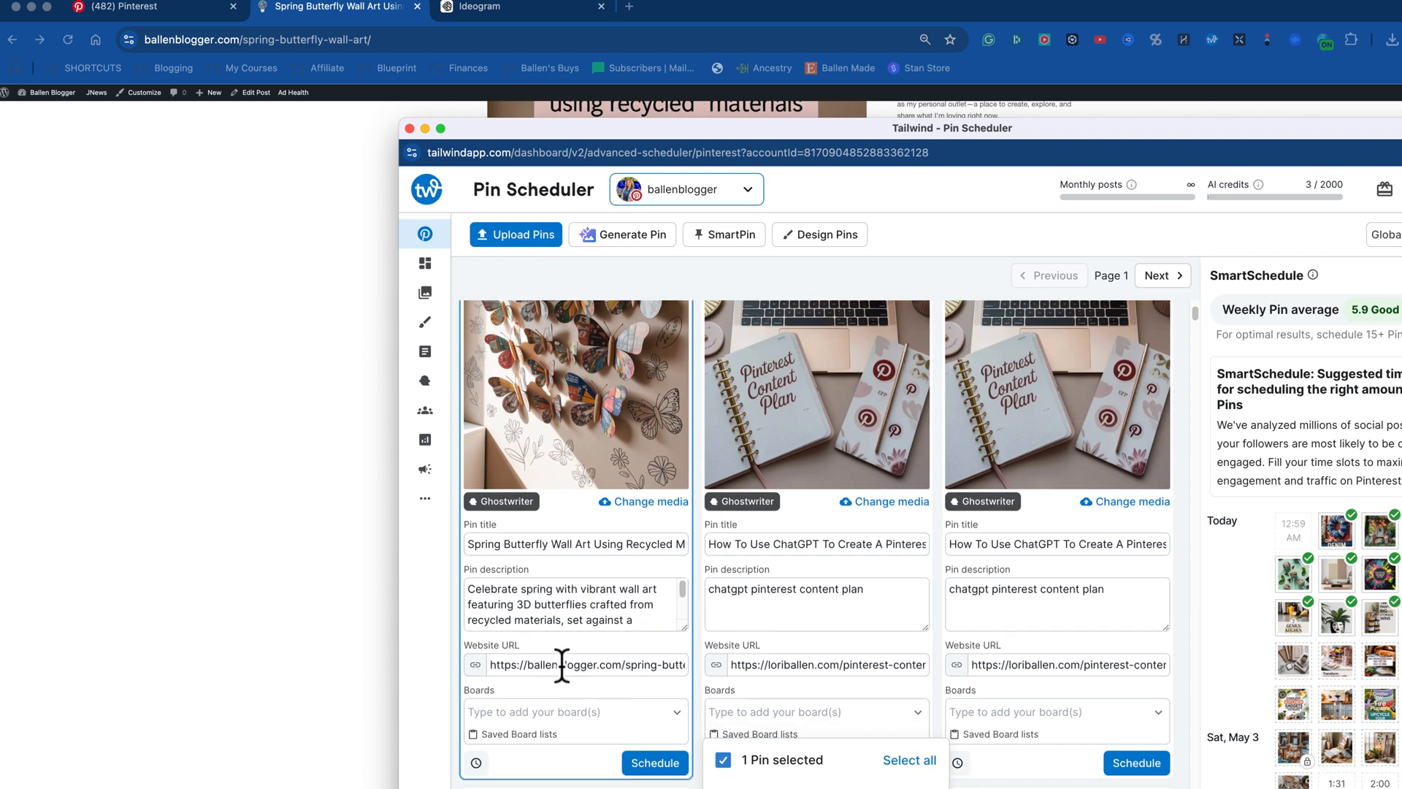
pyautogui.scroll(3, 570, 463)
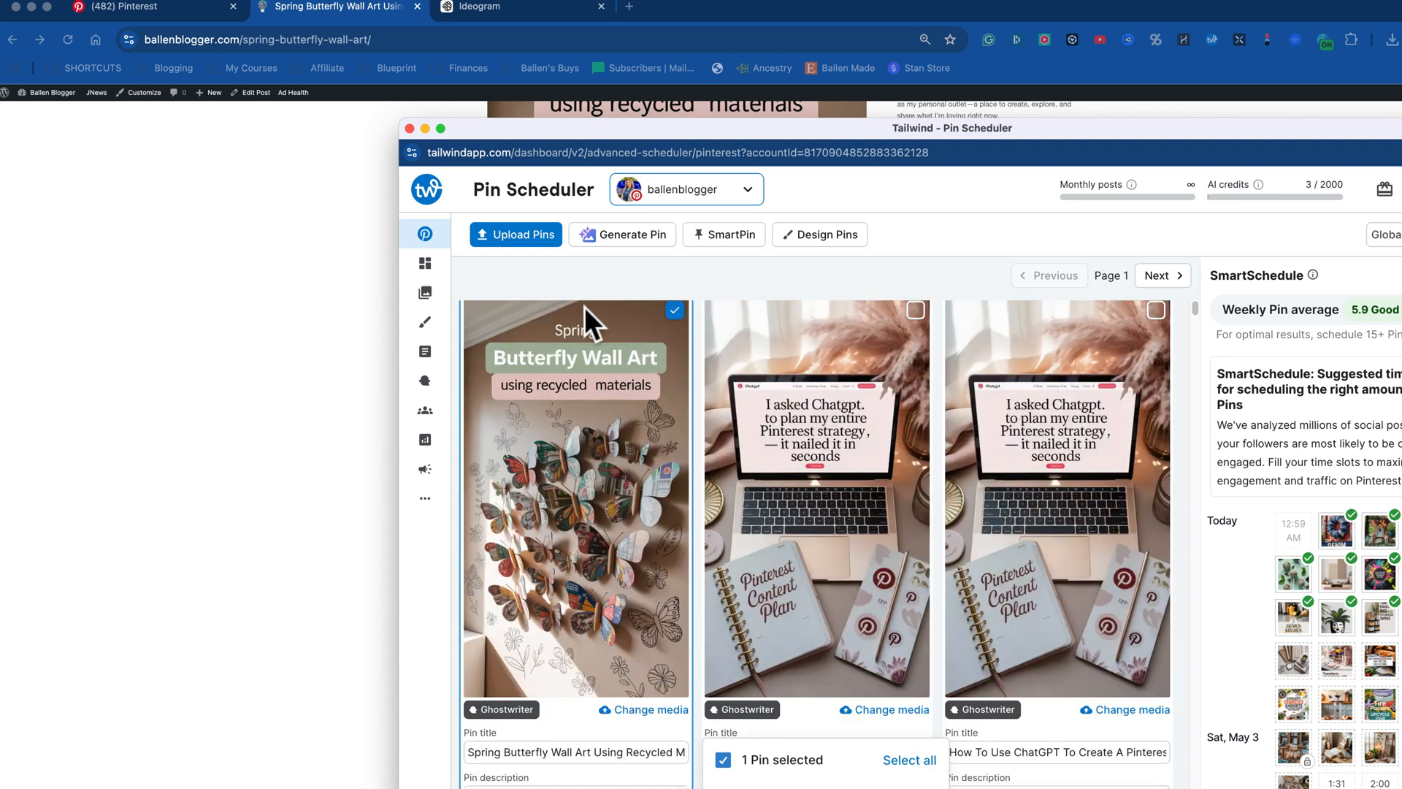
# Step: Assign the butterfly draft pin to the Fun Crafts board and schedule it
pyautogui.scroll(-5, 564, 475)
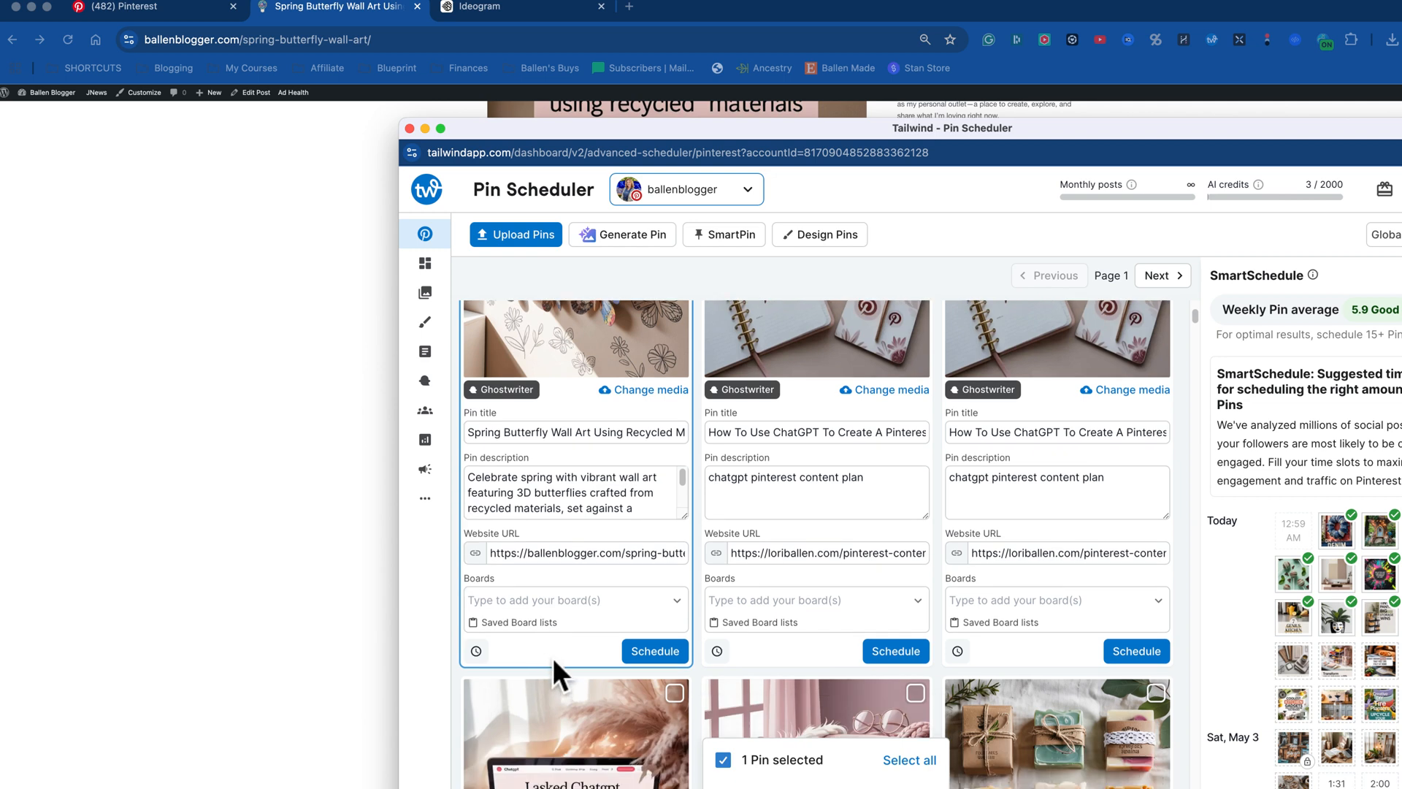
pyautogui.click(538, 607)
pyautogui.write('craf')
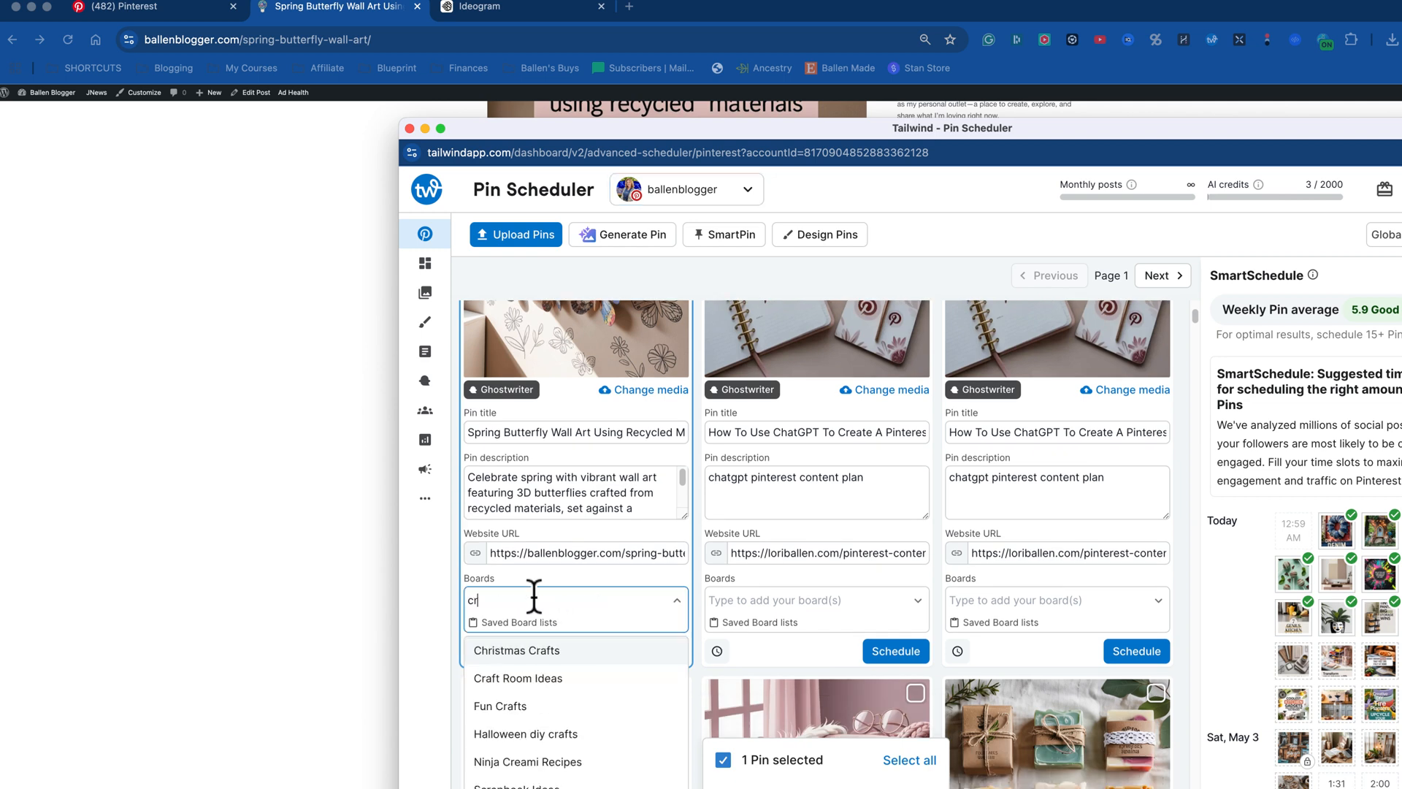
pyautogui.click(526, 704)
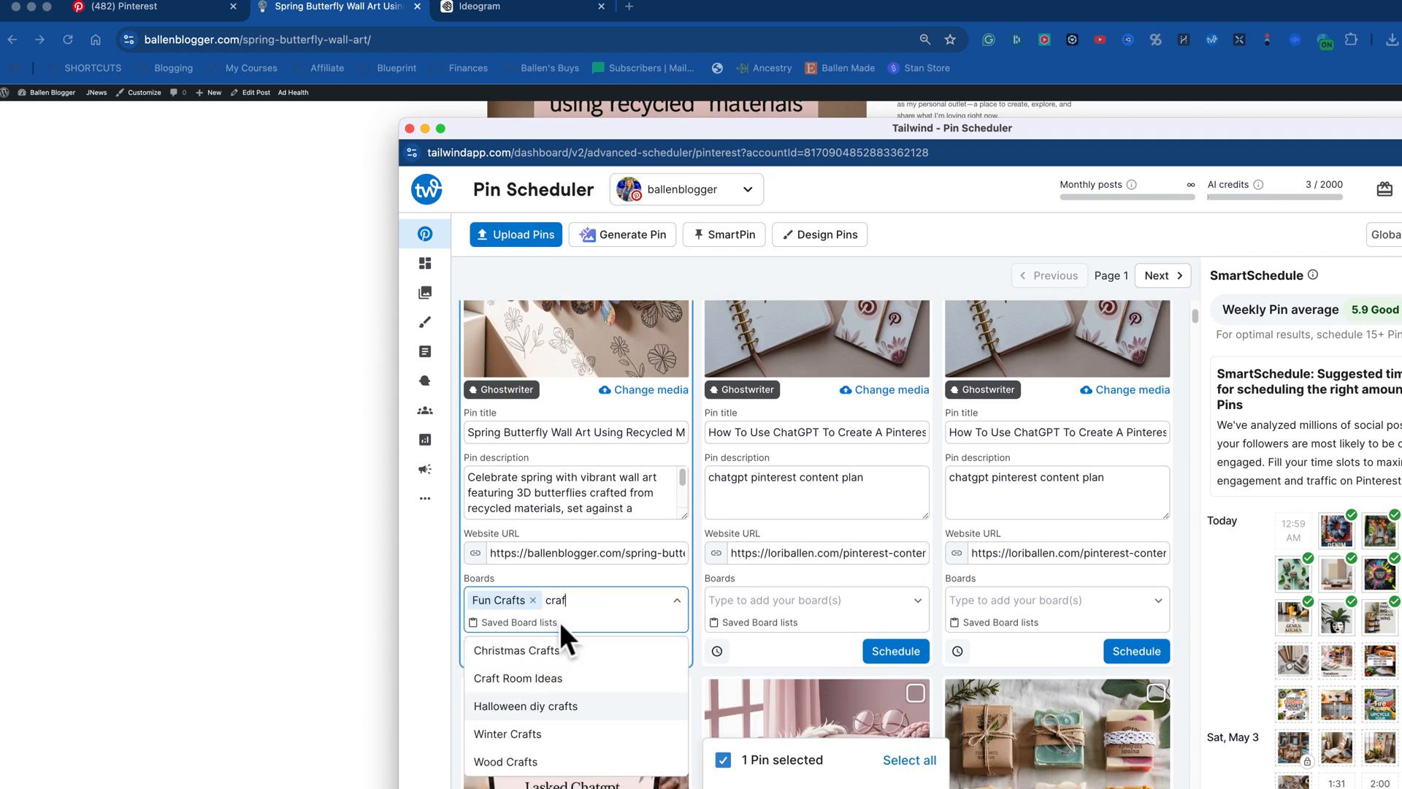
pyautogui.click(584, 576)
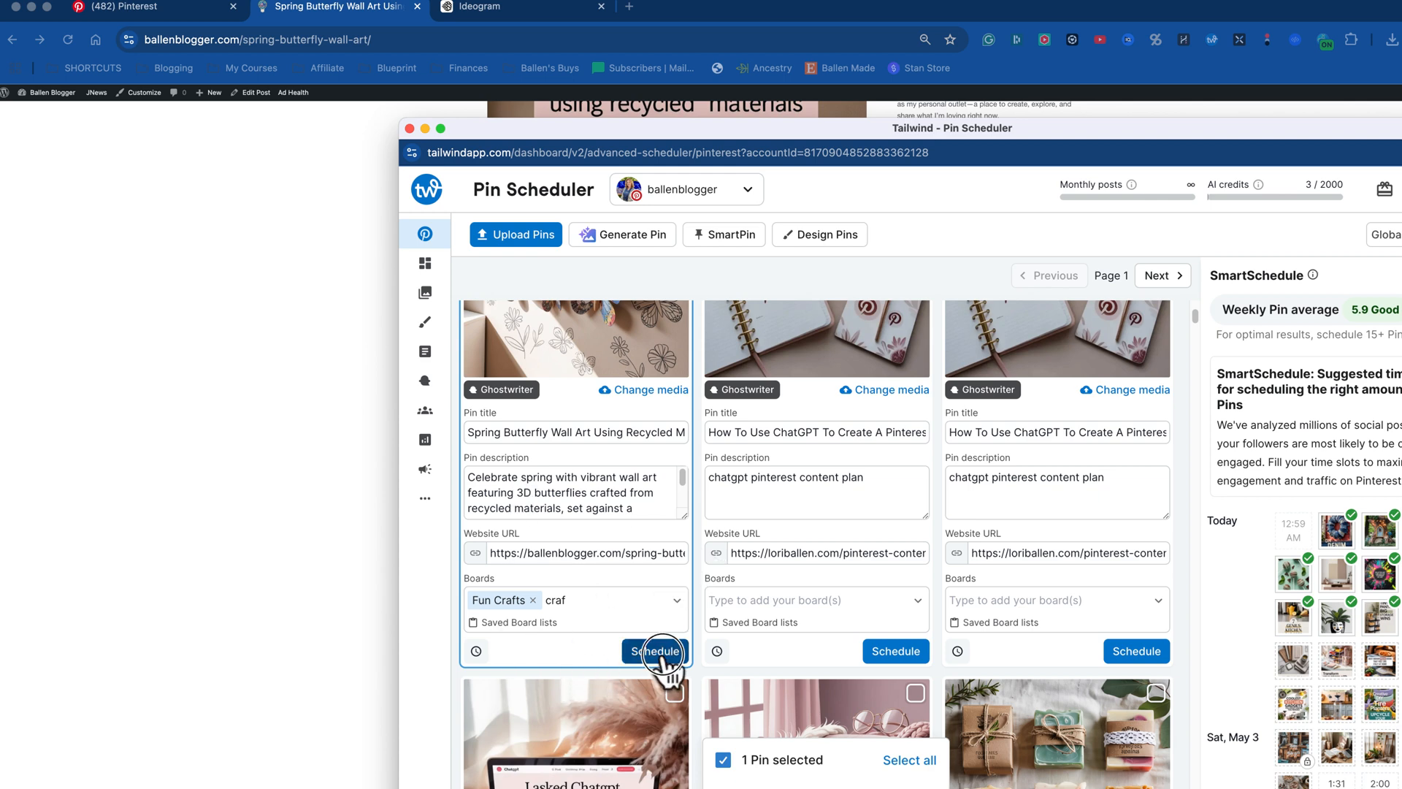
pyautogui.click(657, 652)
# Step: Examine the SmartSchedule time slots for May 3 and 4 and the remaining draft pins
pyautogui.scroll(-3, 1360, 603)
pyautogui.scroll(-1, 1357, 602)
pyautogui.scroll(-4, 1382, 520)
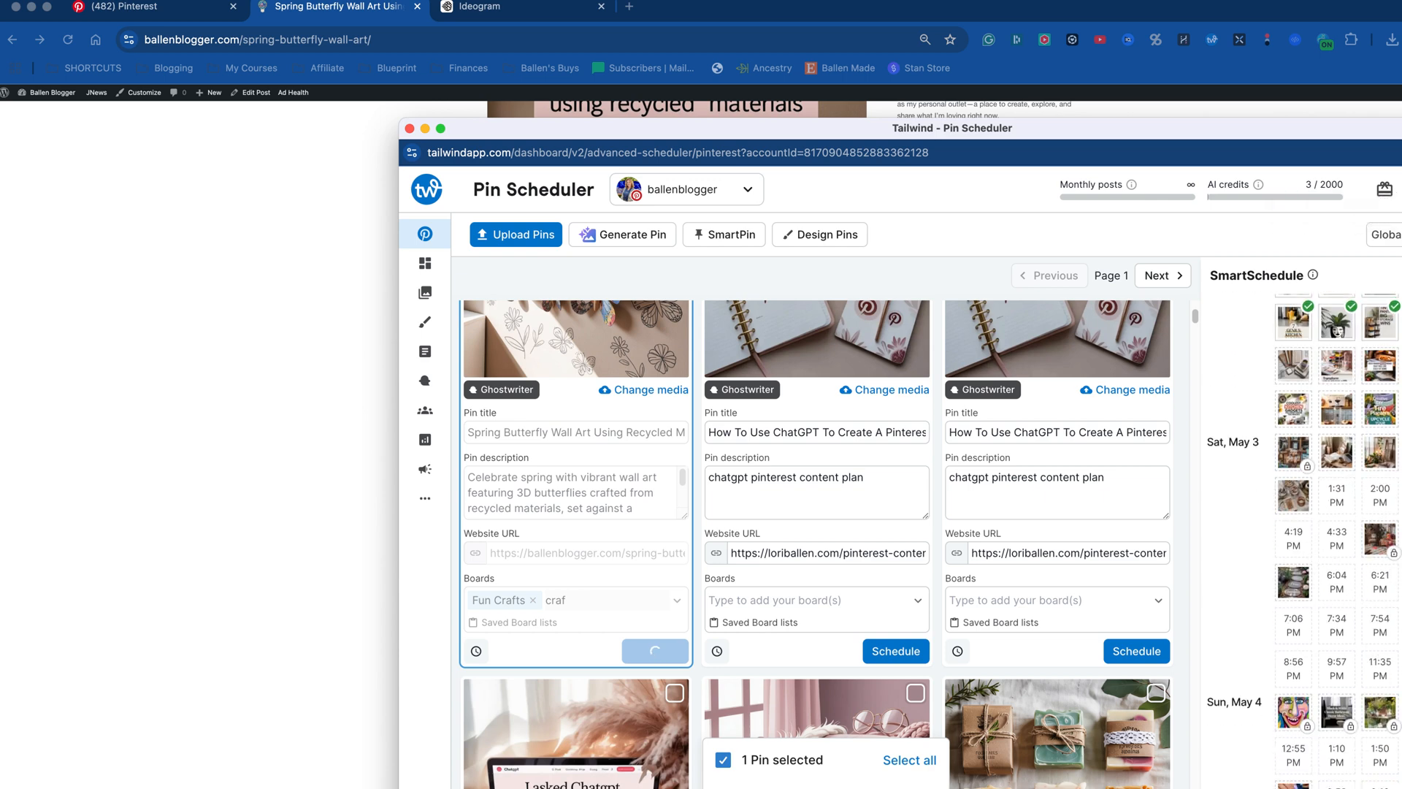
pyautogui.scroll(2, 1380, 492)
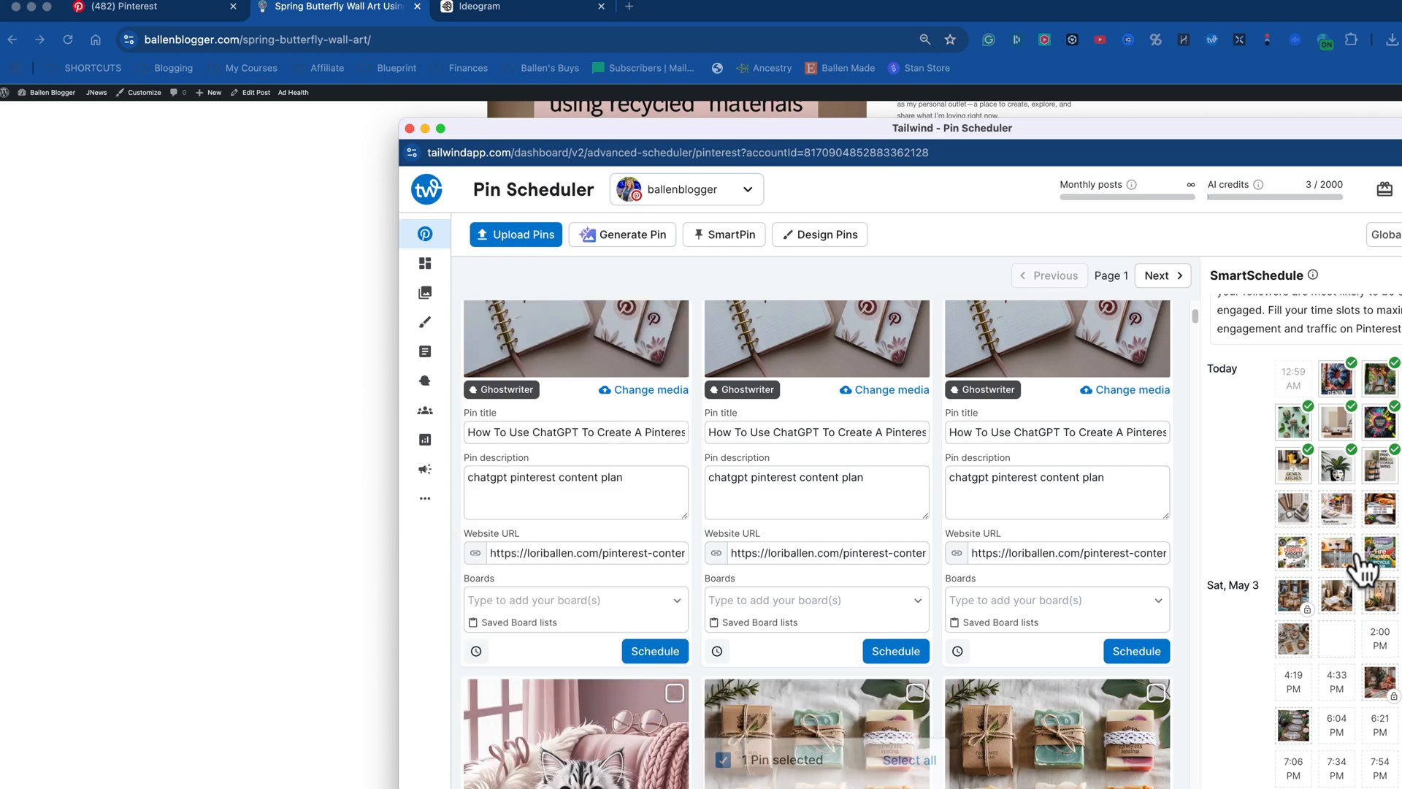
pyautogui.scroll(-5, 1354, 553)
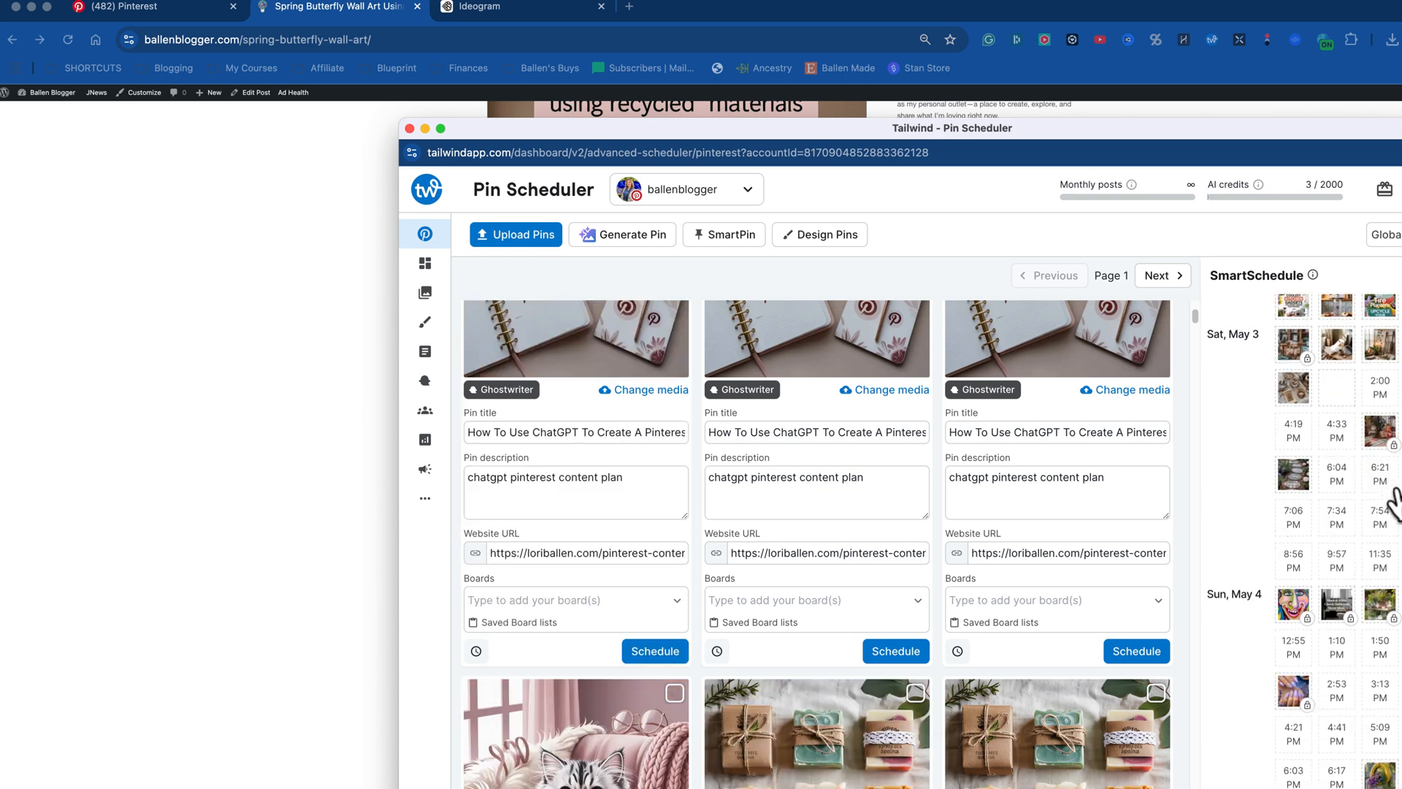
pyautogui.scroll(1, 1333, 508)
pyautogui.moveTo(1300, 365)
pyautogui.moveTo(1386, 384)
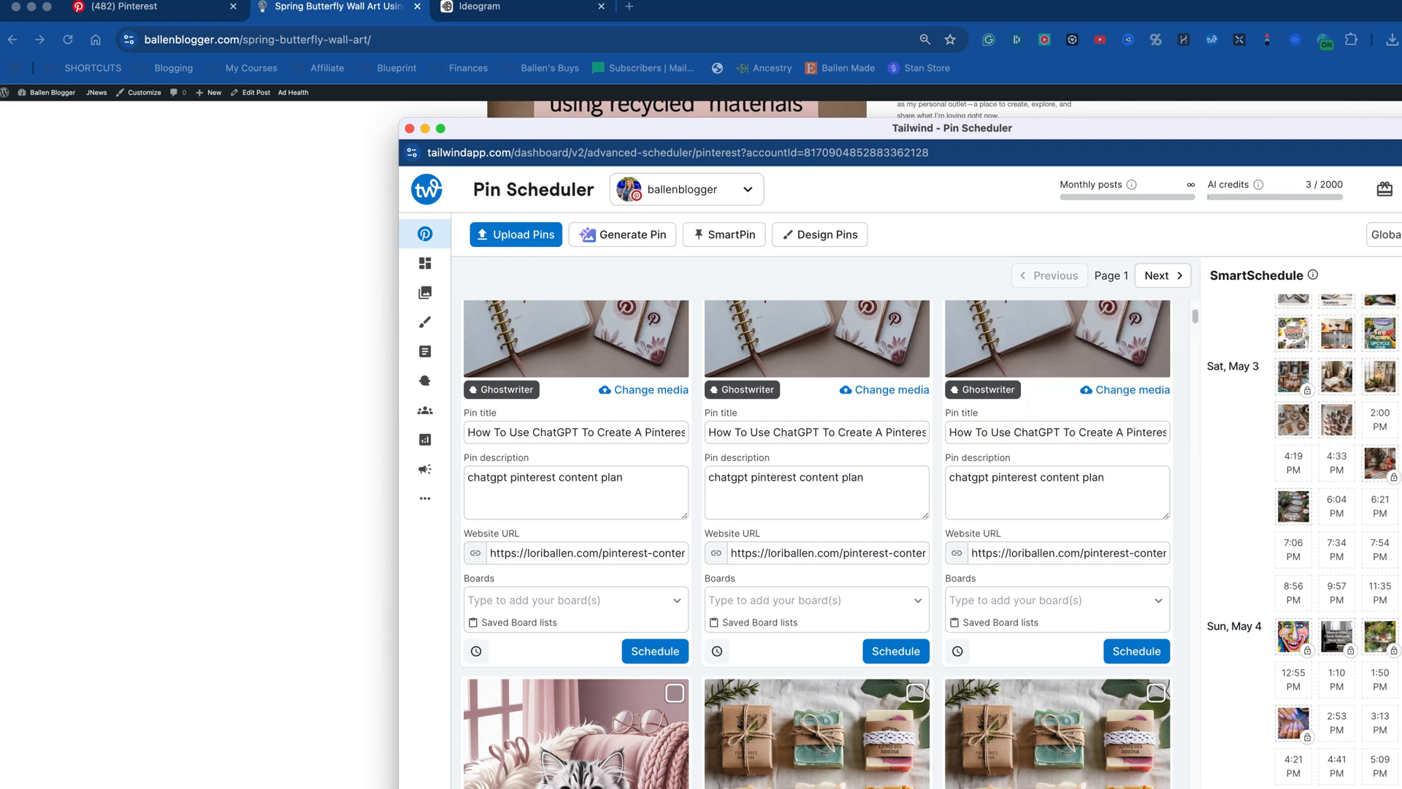
pyautogui.scroll(1, 1305, 542)
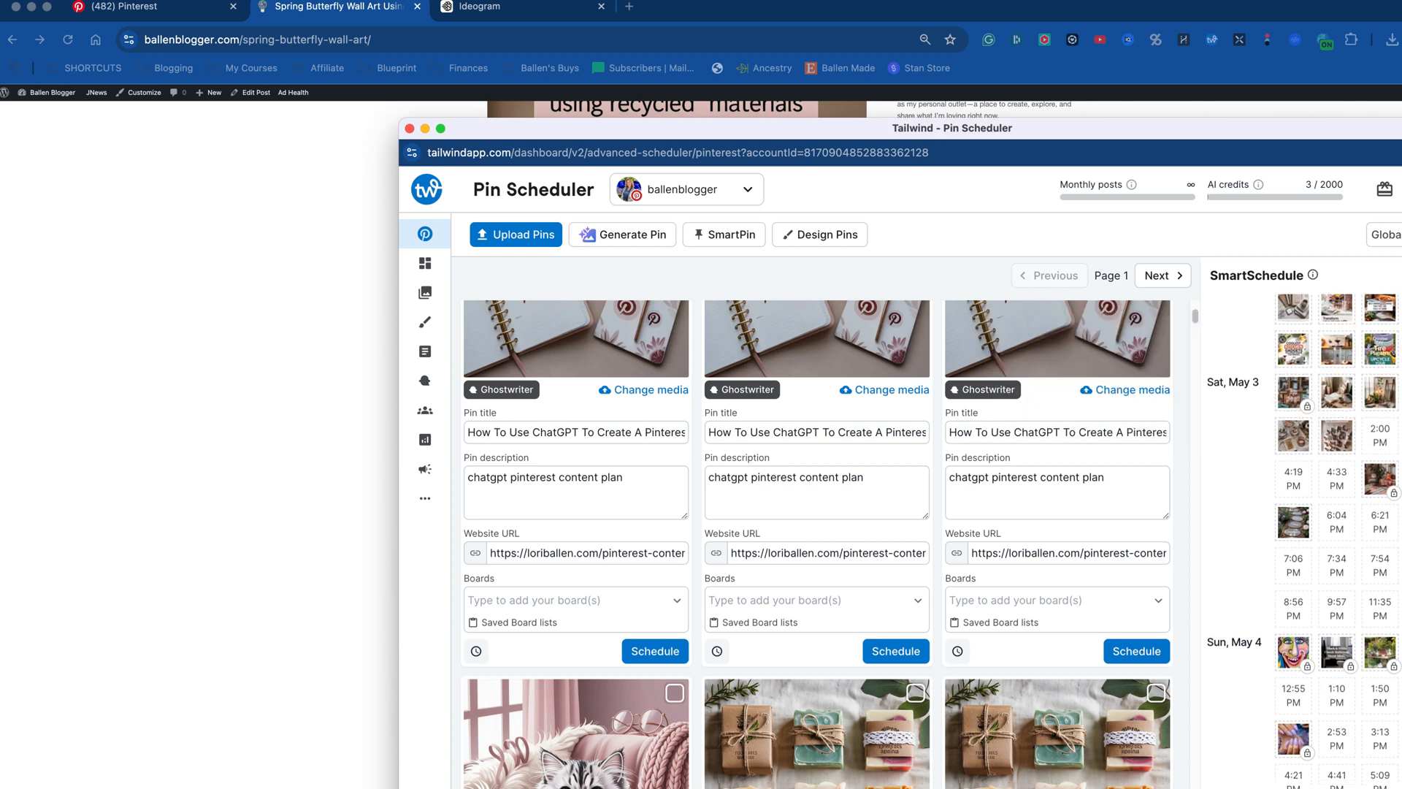
pyautogui.scroll(1, 1305, 542)
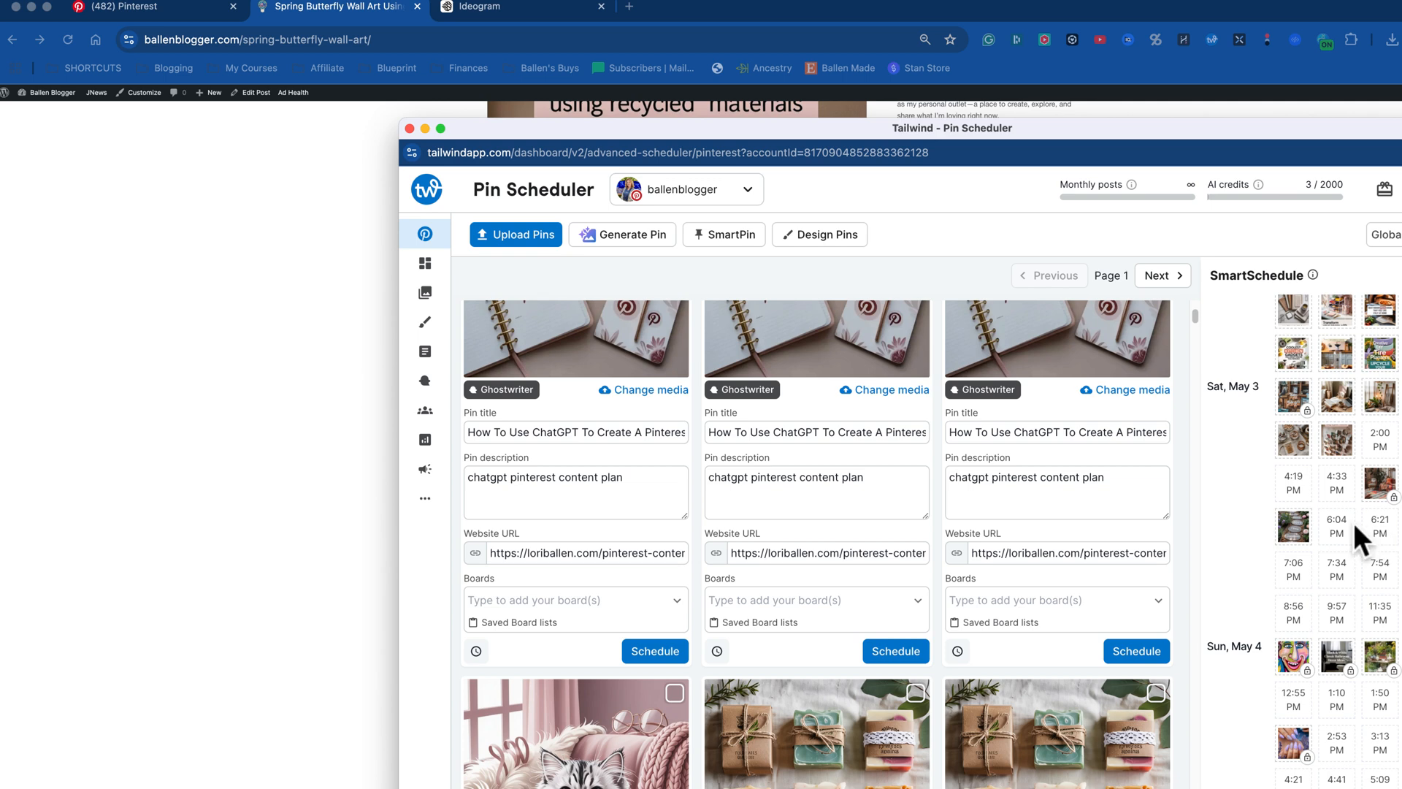
pyautogui.scroll(3, 1352, 523)
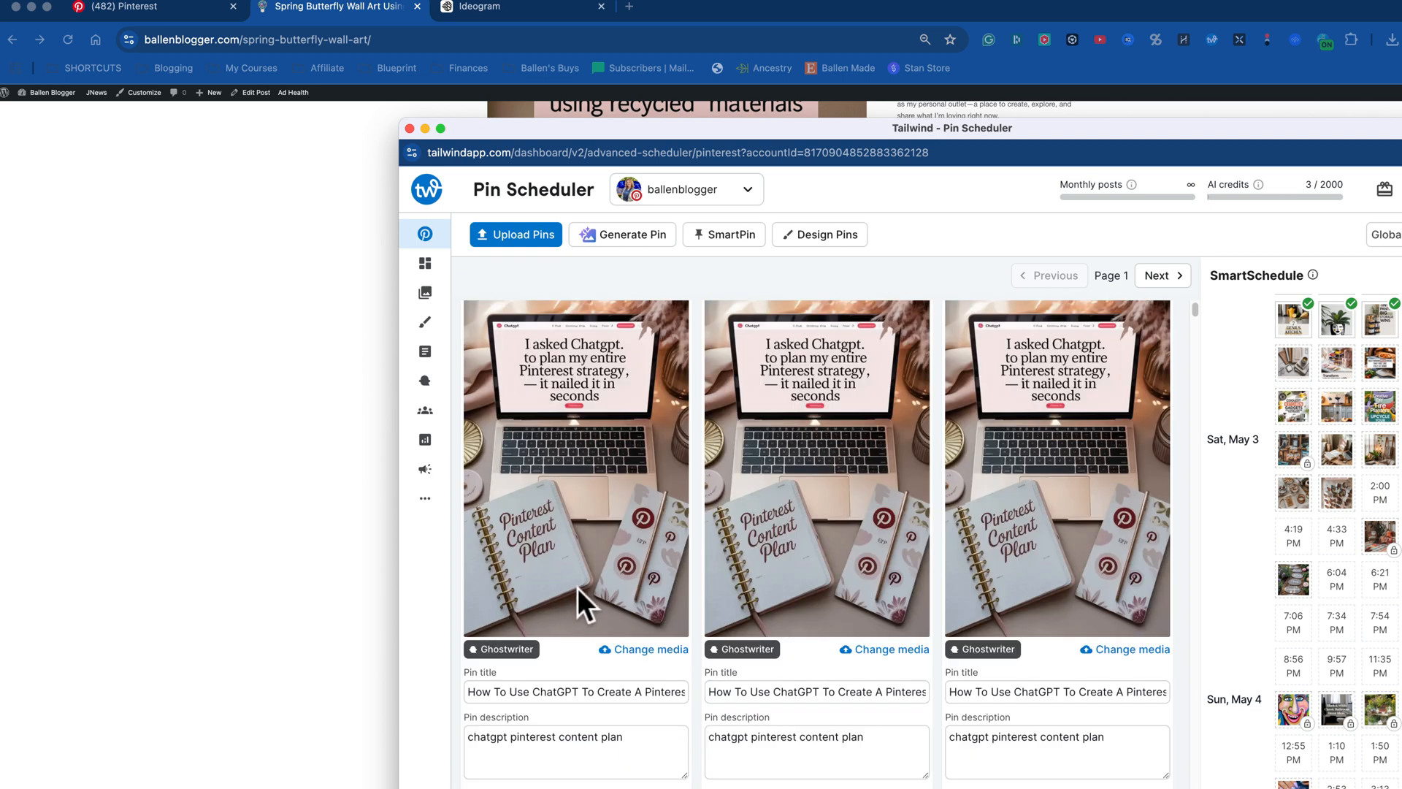
pyautogui.scroll(-3, 582, 604)
pyautogui.scroll(-1, 581, 590)
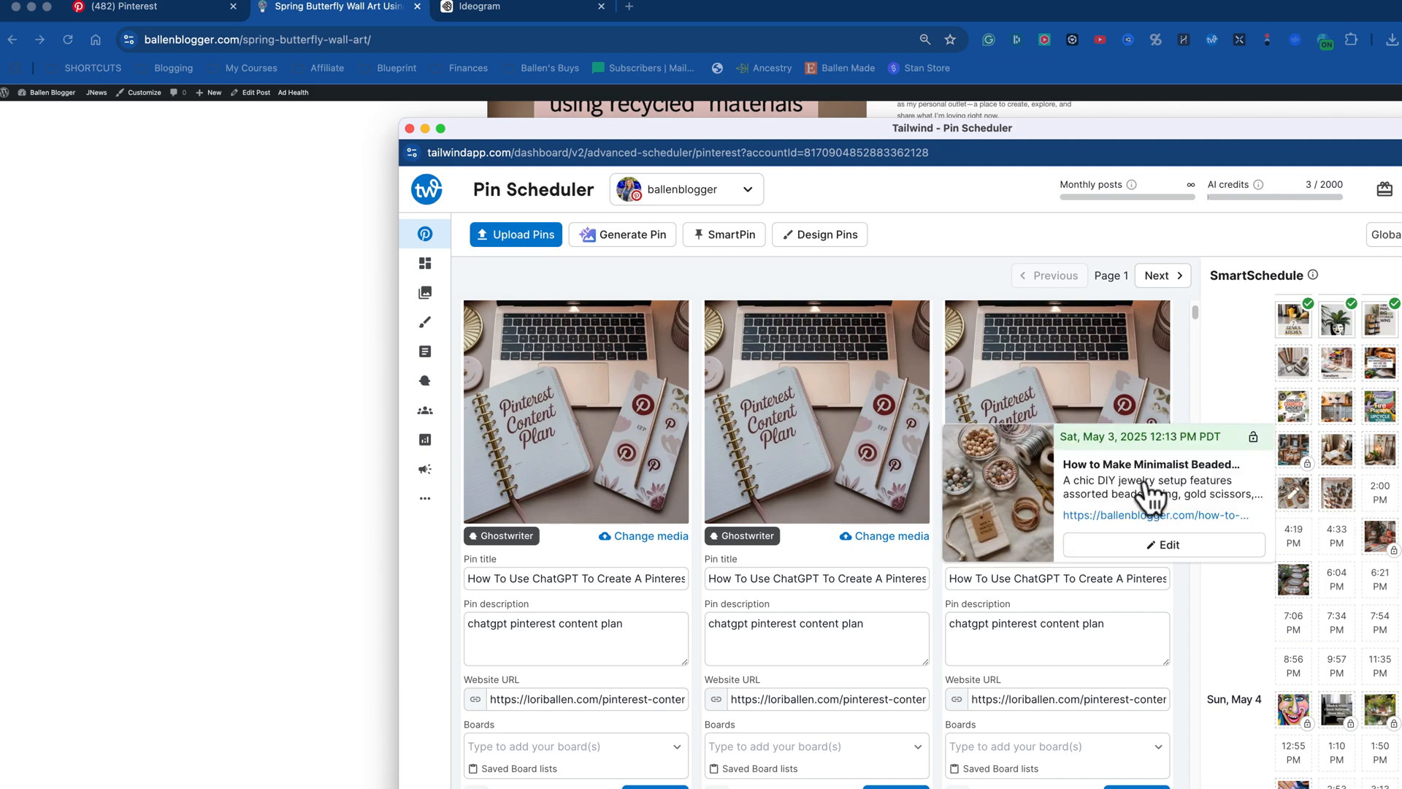
# Step: Switch back to the published Spring Butterfly Wall Art post in the browser and review its images and supply list
pyautogui.click(143, 235)
pyautogui.scroll(10, 770, 370)
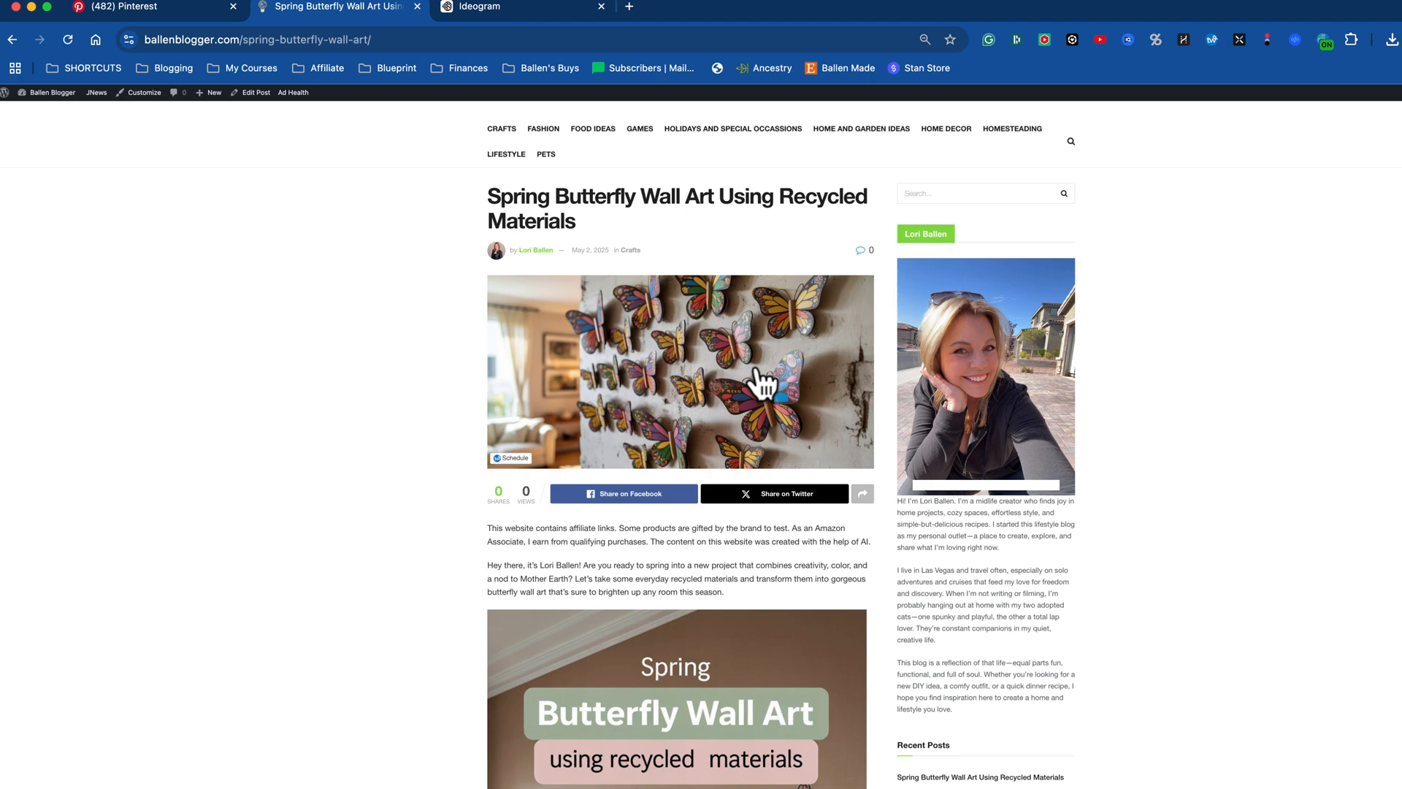
pyautogui.scroll(-8, 765, 381)
pyautogui.scroll(-3, 760, 378)
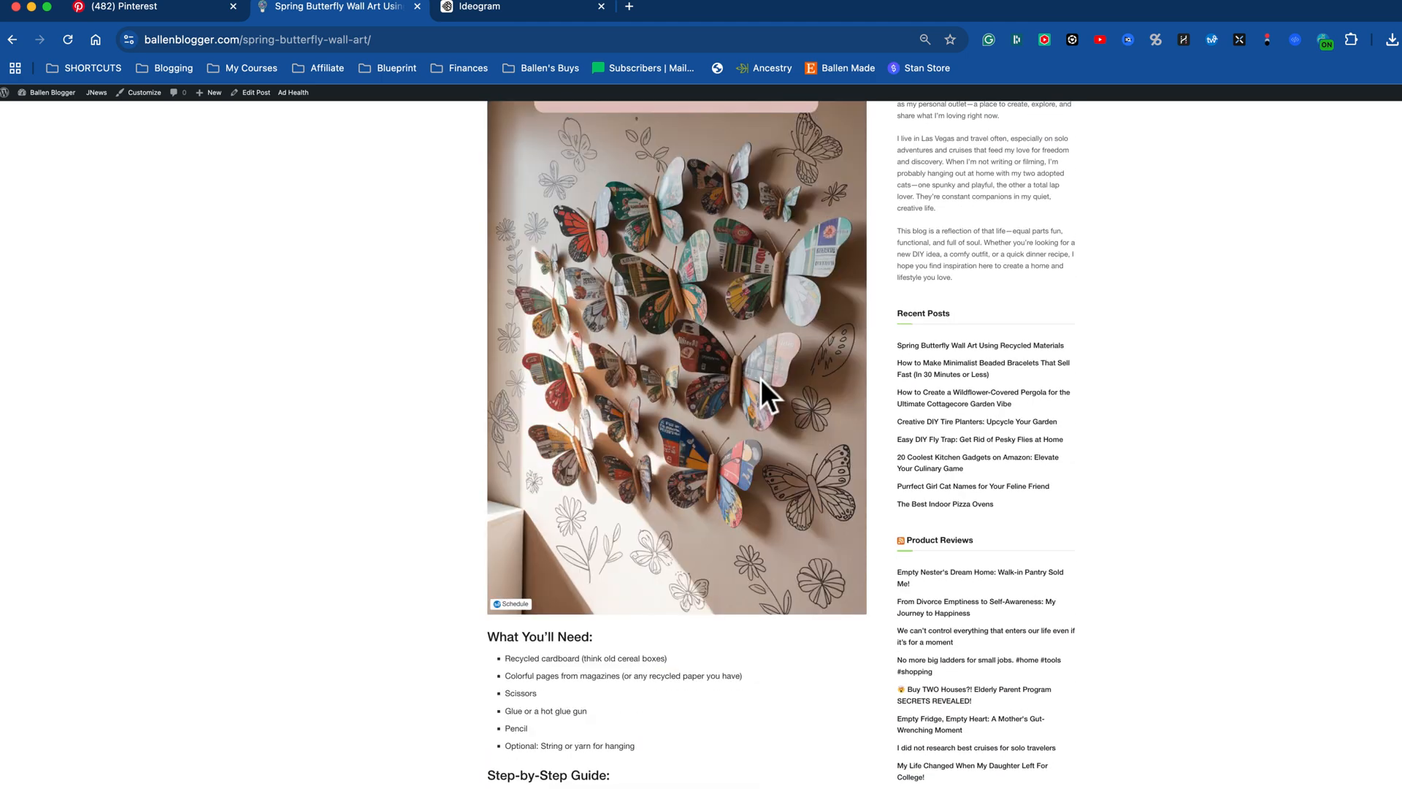
pyautogui.scroll(5, 752, 375)
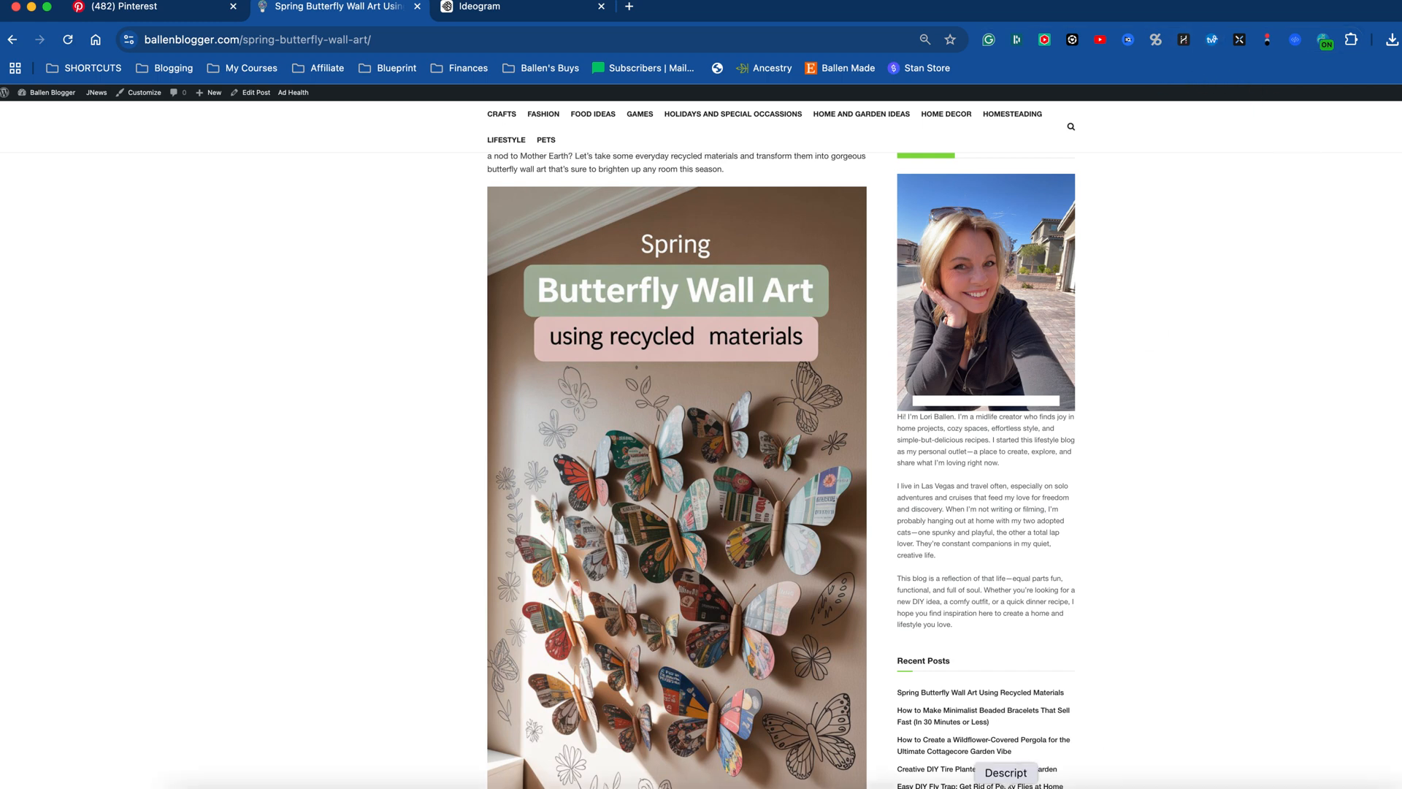
pyautogui.click(1060, 786)
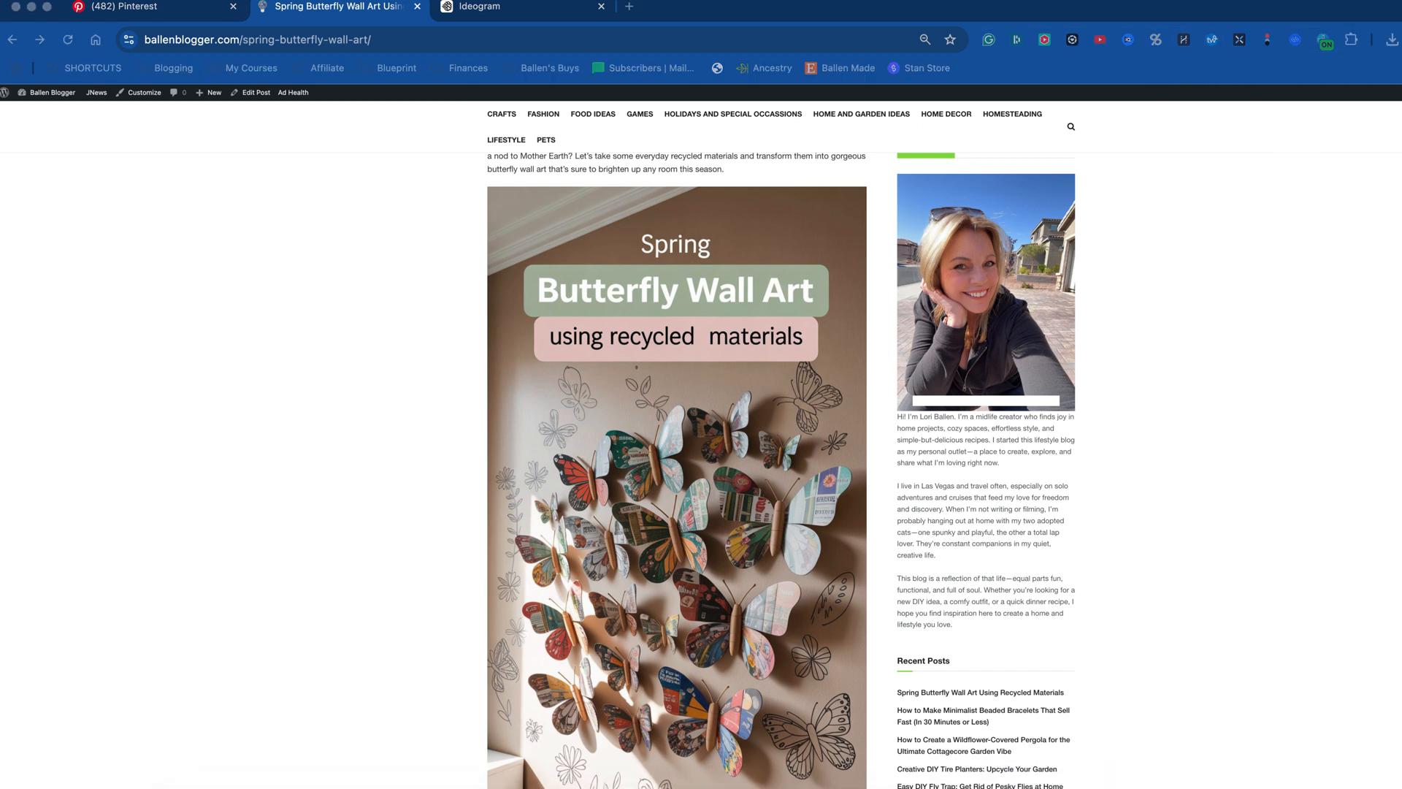